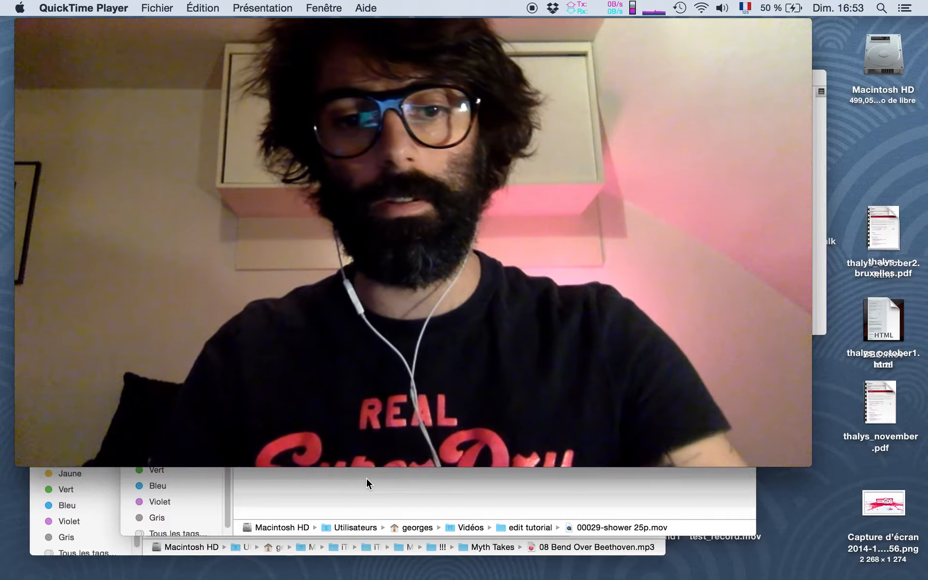
Switch to Blender and dismiss its splash screen to reach the video editing layout
key("super+Tab")
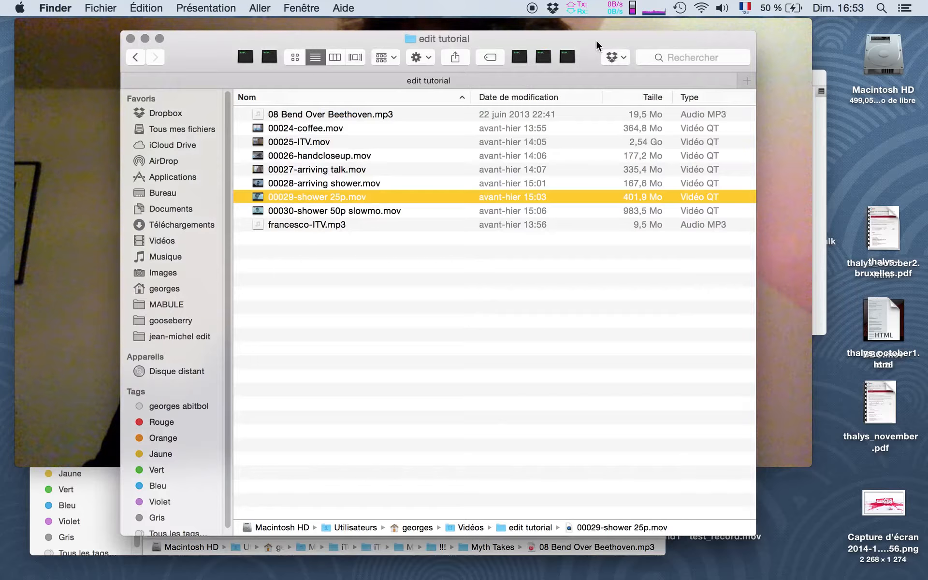
key("super+Tab")
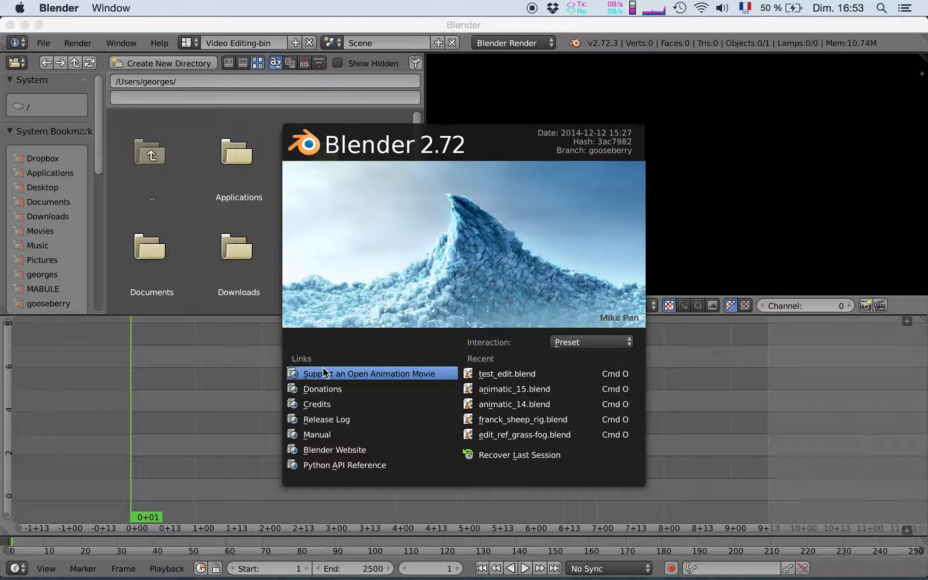
left_click(324, 371)
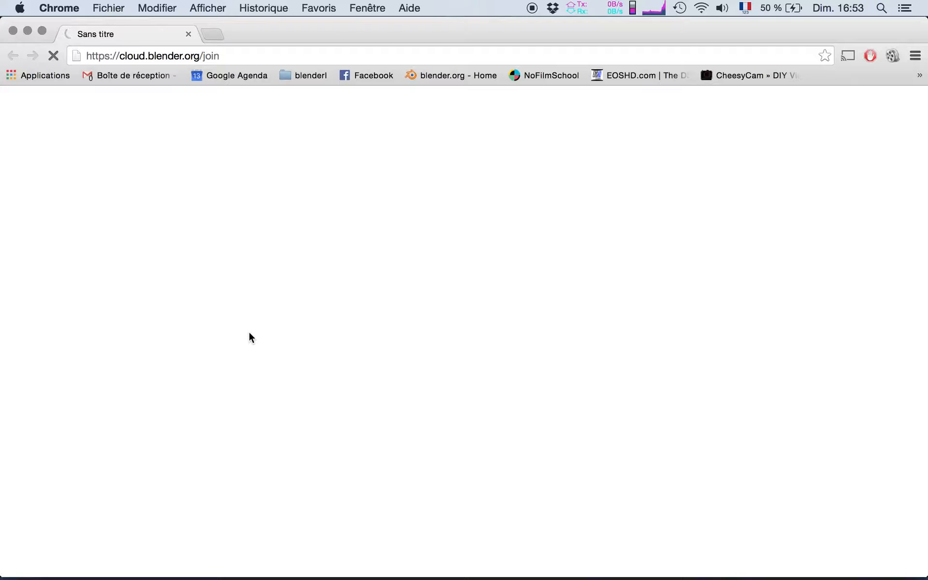
key("super+w")
left_click(535, 330)
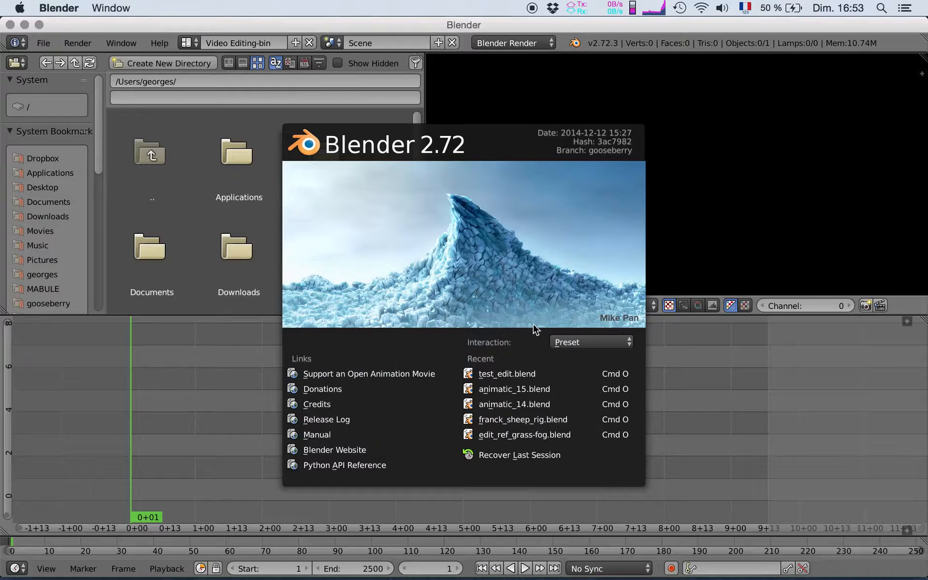
left_click(731, 411)
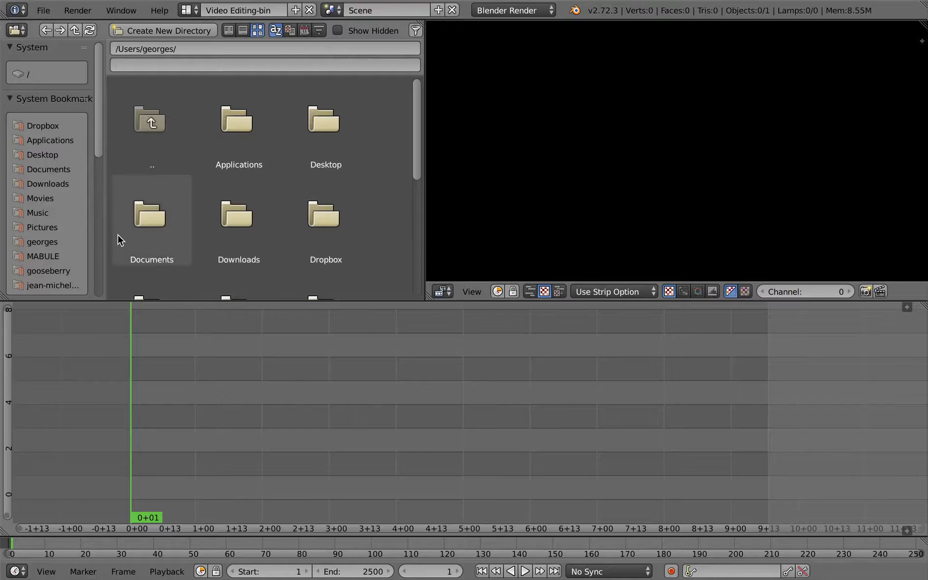
key("super+Tab")
key("super+Tab")
key("super+Tab")
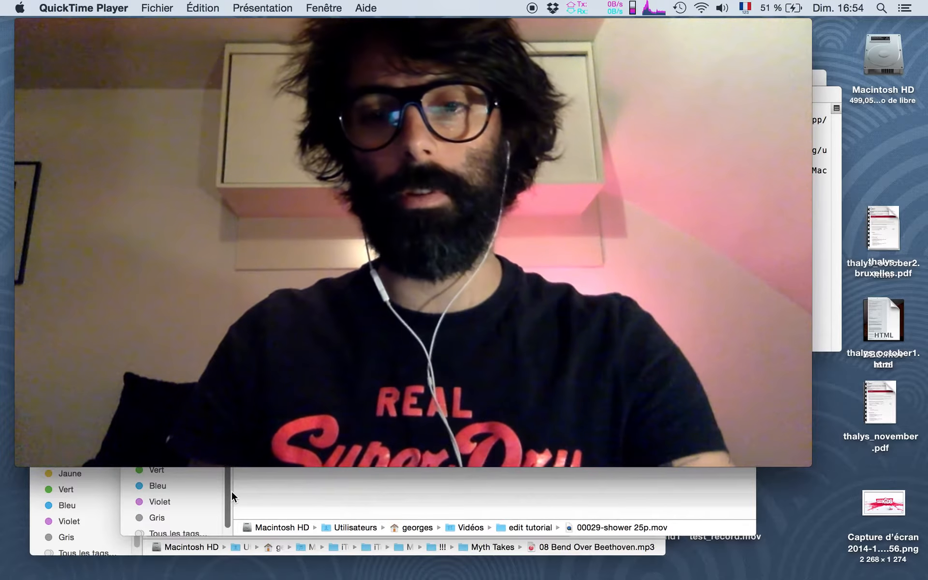
key("ctrl+Right")
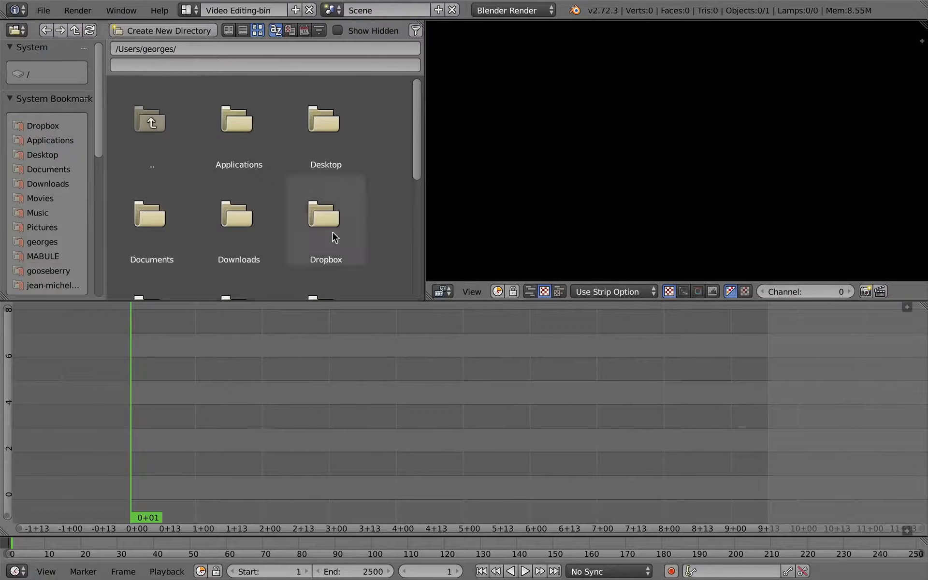
Browse the file browser to the edit tutorial folder inside Movies using the sidebar bookmarks
left_click(43, 199)
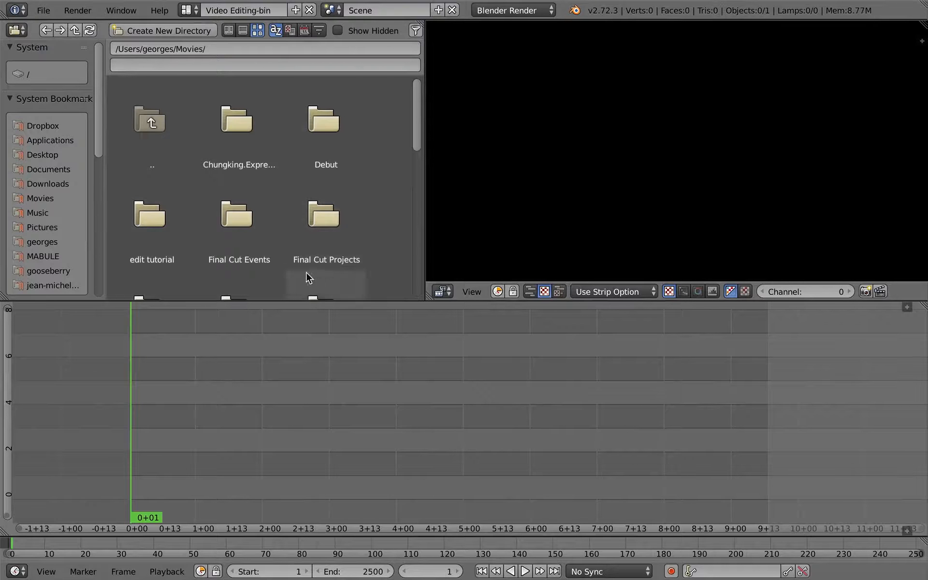
left_click_drag(98, 155, 99, 250)
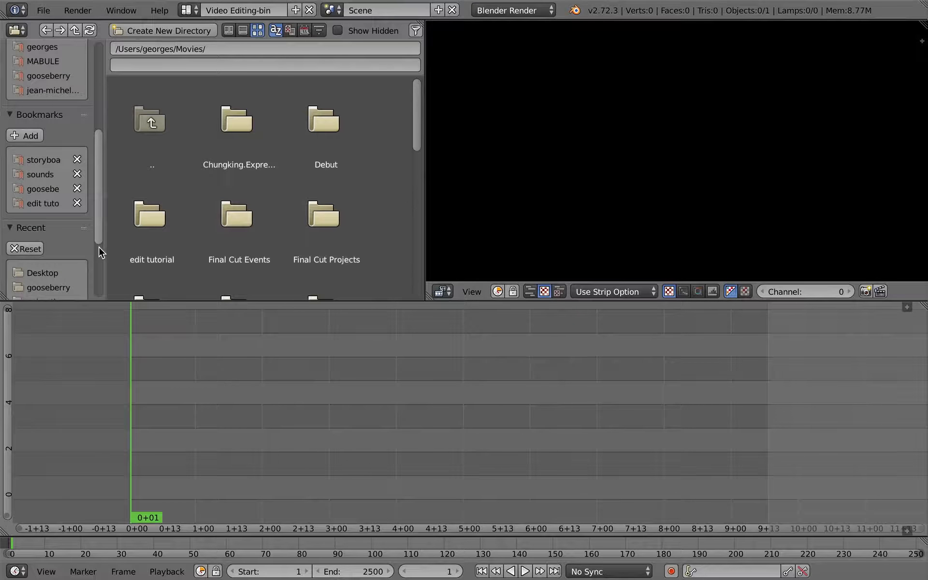
left_click(49, 196)
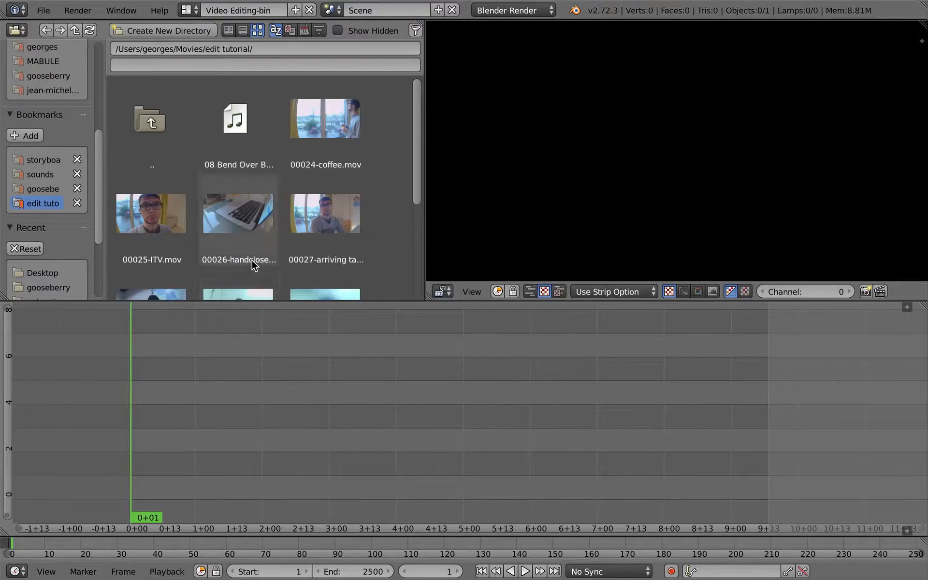
Add 00025-ITV.mov from the file browser to the sequencer at the start as movie and sound strips
key("super+Tab")
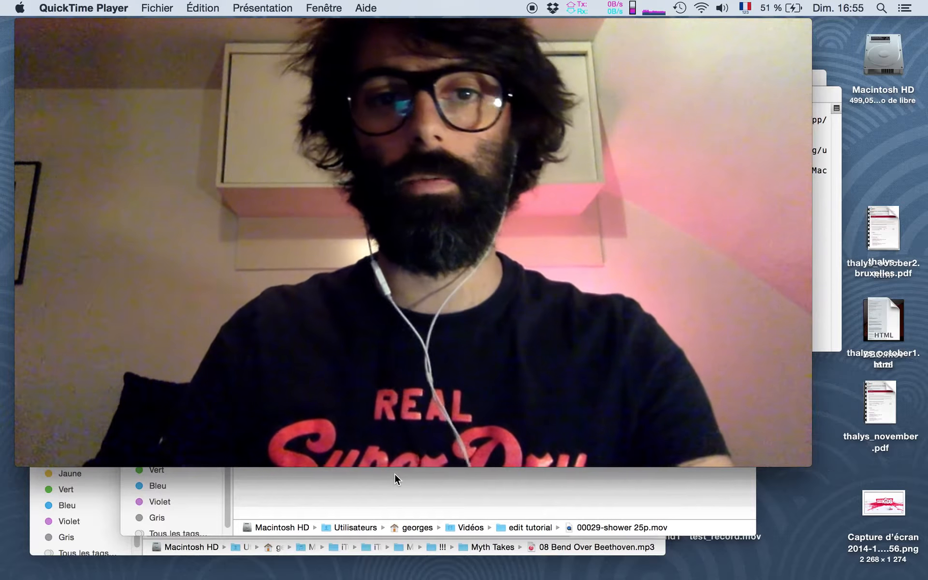
key("super+Tab")
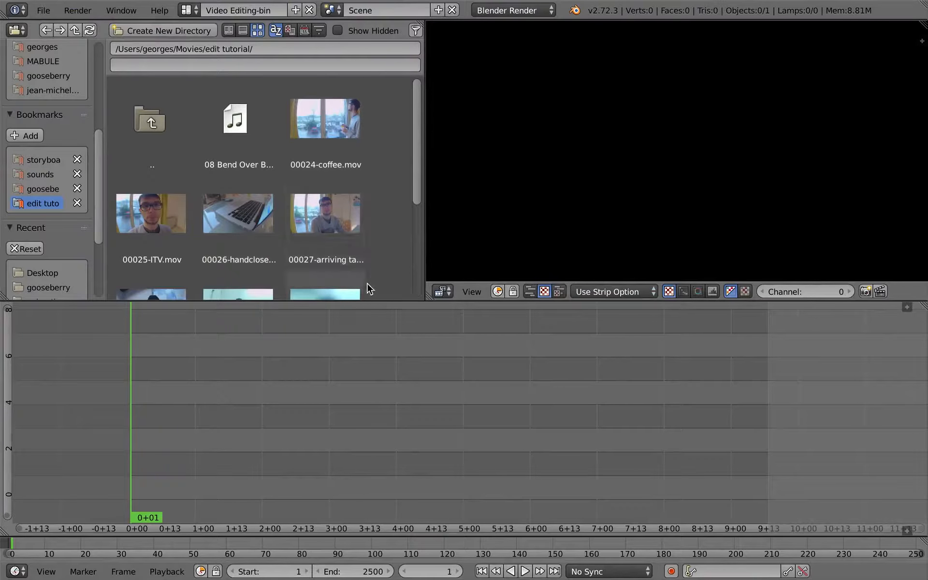
scroll(417, 184, "down", 1)
mouse_move(416, 183)
left_mouse_down()
mouse_move(408, 236)
mouse_move(409, 190)
left_mouse_up()
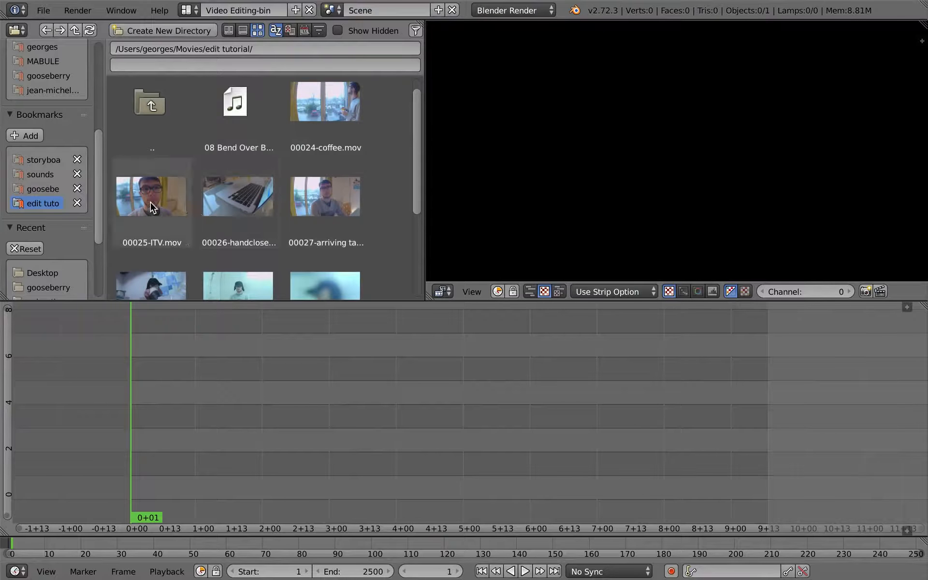
left_click_drag(152, 208, 165, 410)
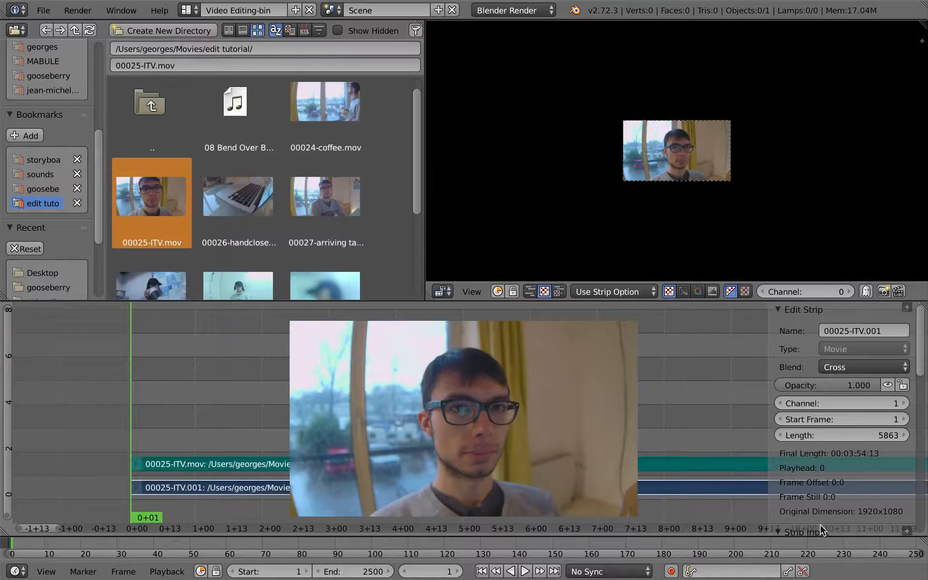
Show the sequencer header and add francesco-ITV.mp3 as a sound strip on channel 3 at the start
left_click(905, 530)
left_click(568, 530)
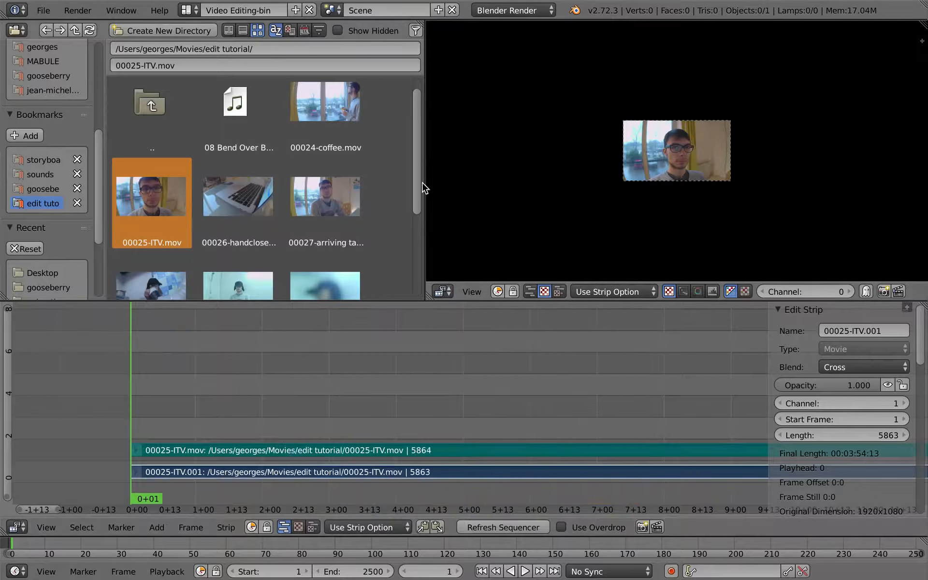
left_click_drag(417, 189, 418, 297)
left_click_drag(152, 245, 415, 462)
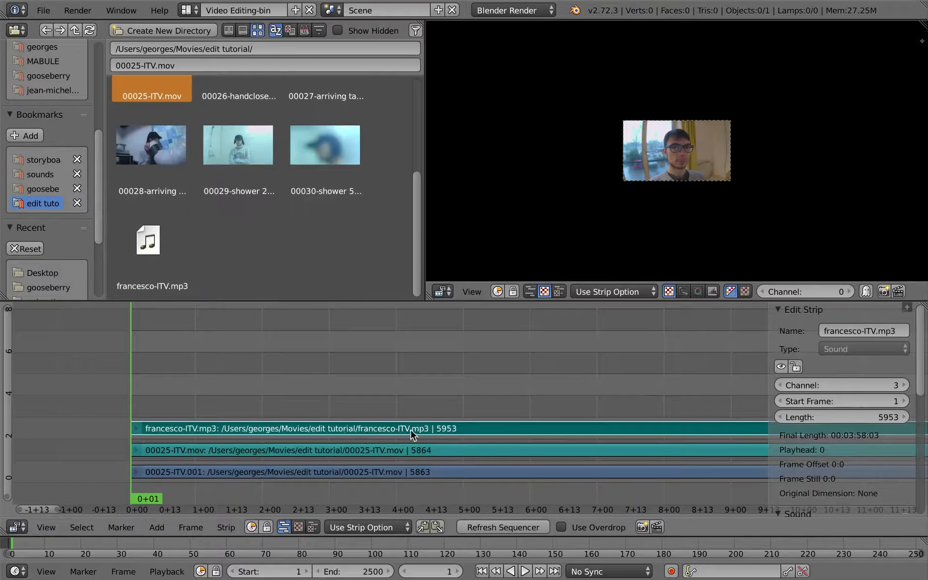
Zoom and pan the preview and the sequencer timeline to frame the video image and the three strips
middle_click_drag(682, 202, 683, 137, "ctrl")
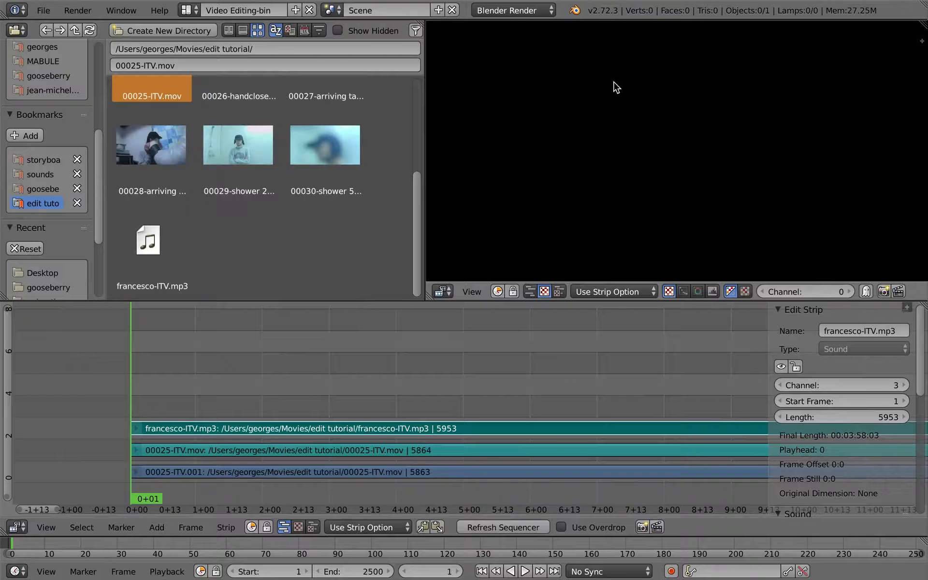
key("Home")
middle_click_drag(686, 231, 677, 174, "ctrl")
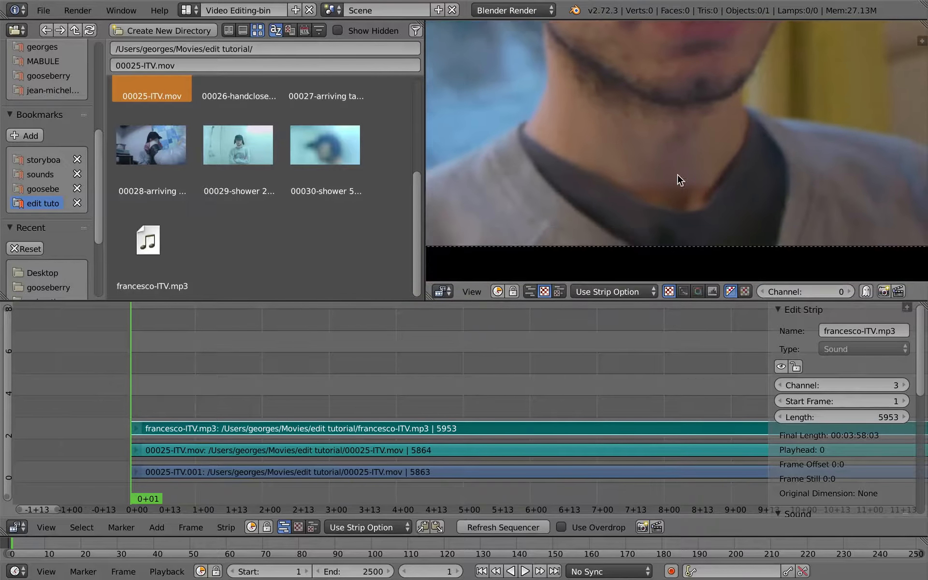
left_click_drag(265, 386, 144, 392)
middle_click_drag(271, 387, 260, 418, "ctrl")
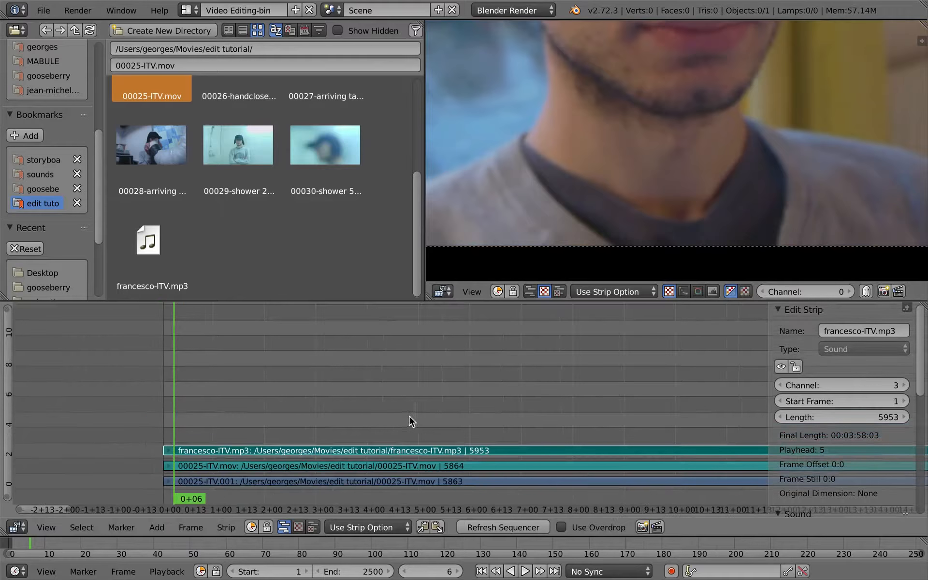
middle_click_drag(383, 380, 357, 398)
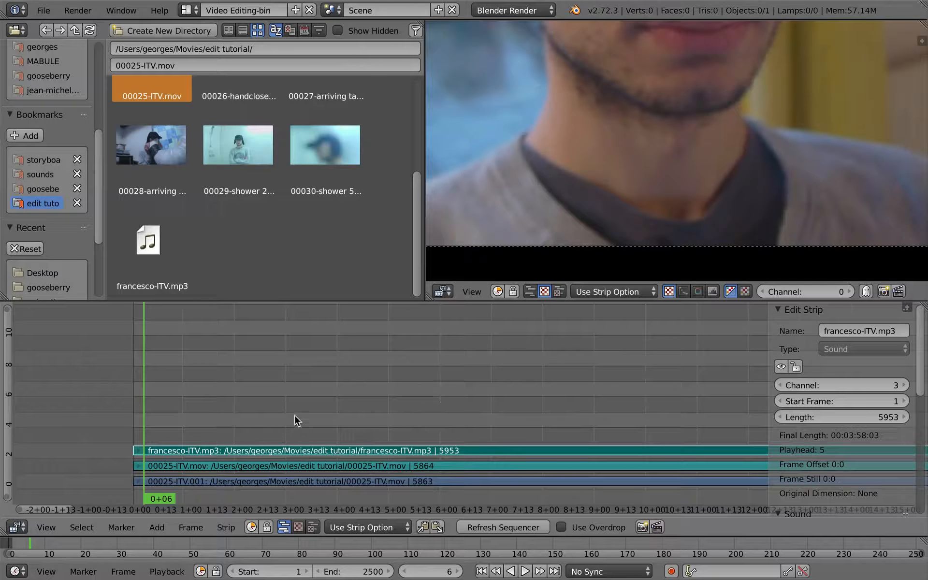
middle_click_drag(598, 176, 619, 223, "ctrl")
middle_click_drag(532, 235, 531, 230)
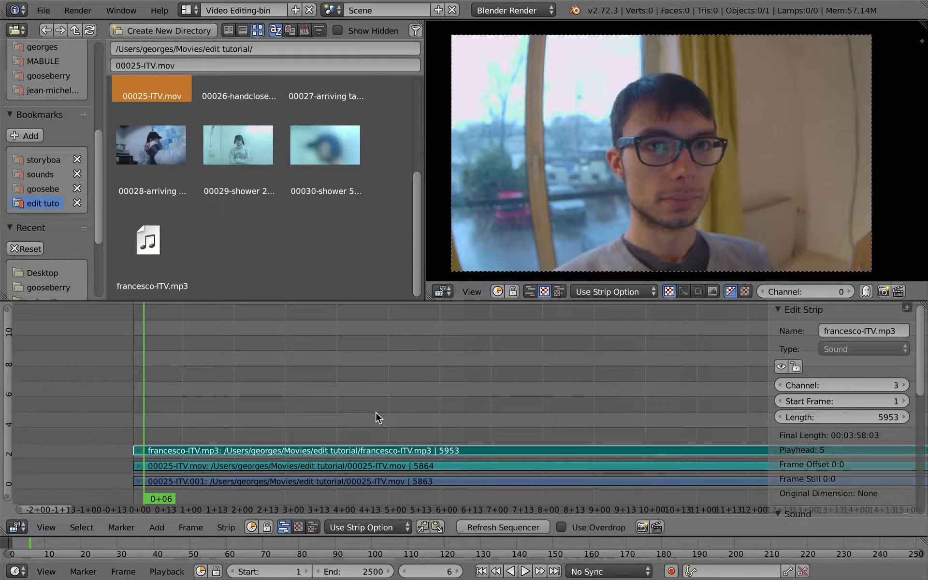
Maximize the sequencer timeline to full screen with the properties sidebar hidden and zoom to the strips
key("ctrl+Up")
key("n")
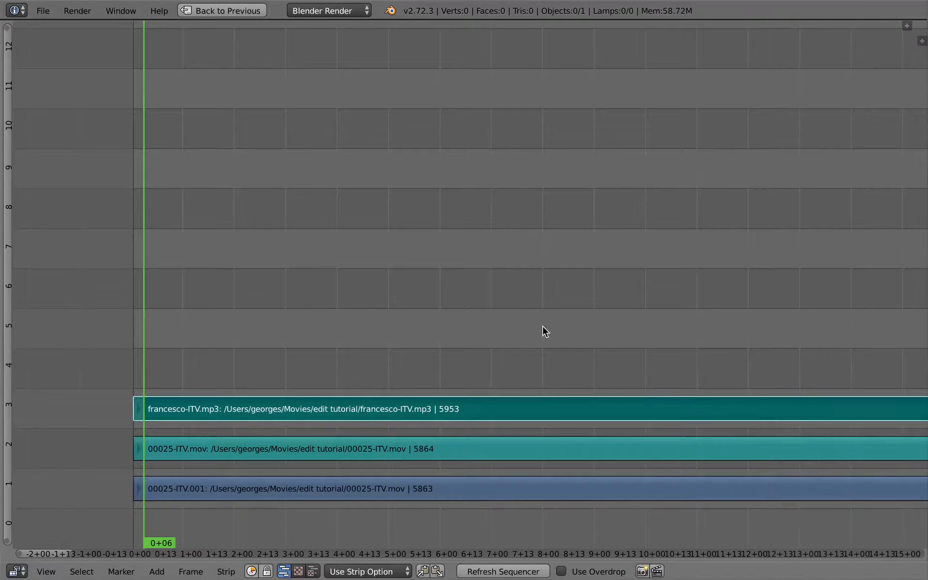
middle_click_drag(514, 369, 225, 391, "ctrl")
middle_click_drag(471, 391, 160, 436, "ctrl")
middle_click_drag(230, 413, 458, 421)
middle_click_drag(520, 370, 526, 416, "ctrl")
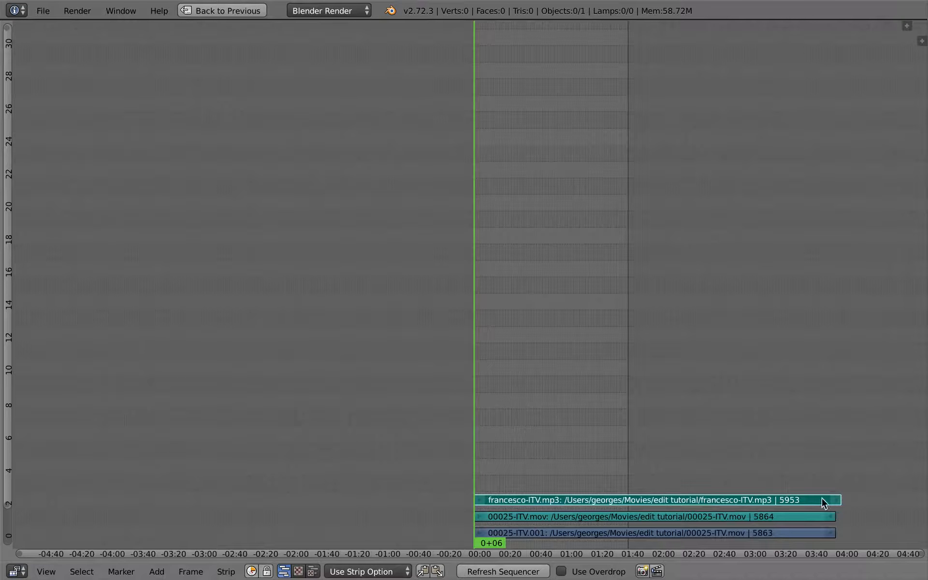
middle_click_drag(740, 445, 676, 435)
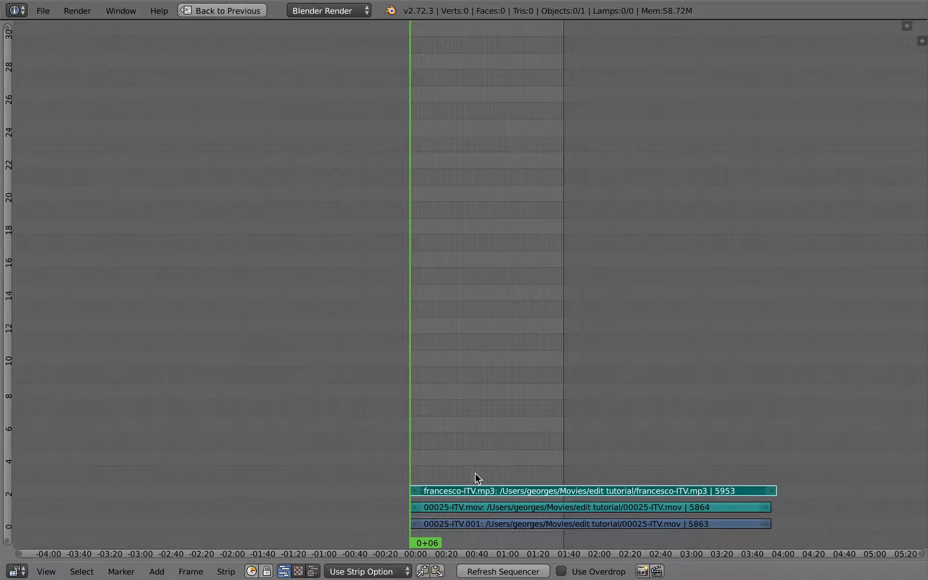
middle_click_drag(474, 474, 381, 507, "ctrl")
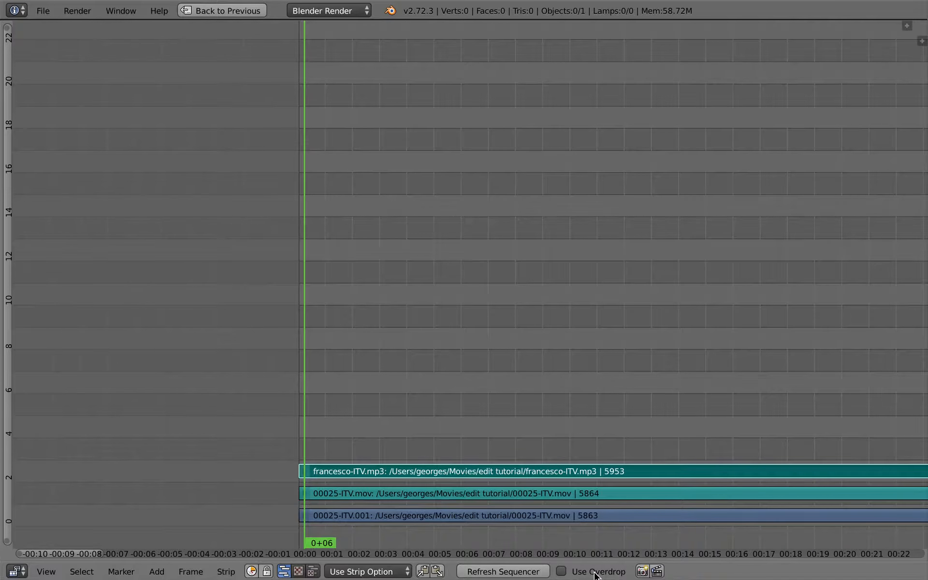
Turn on Use Overdrop and enlarge and reposition the backdrop image over the upper part of the timeline
left_click(562, 571)
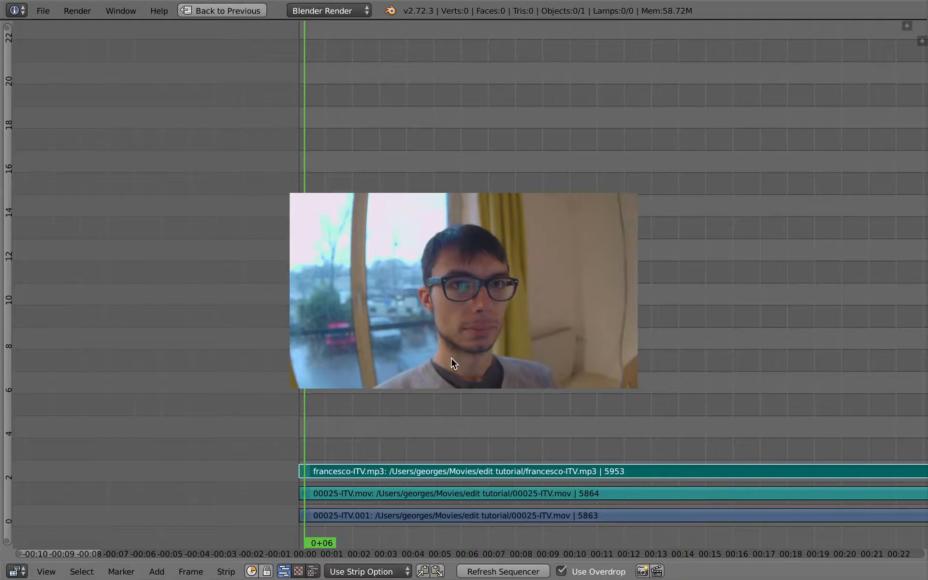
key("o")
left_click_drag(521, 349, 514, 303)
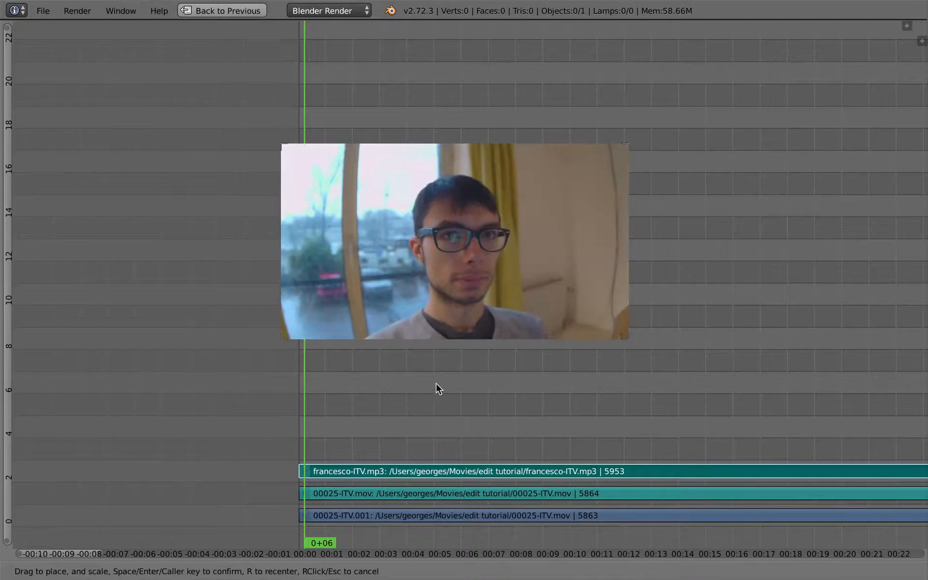
left_click_drag(469, 282, 460, 182)
left_click_drag(438, 165, 450, 160)
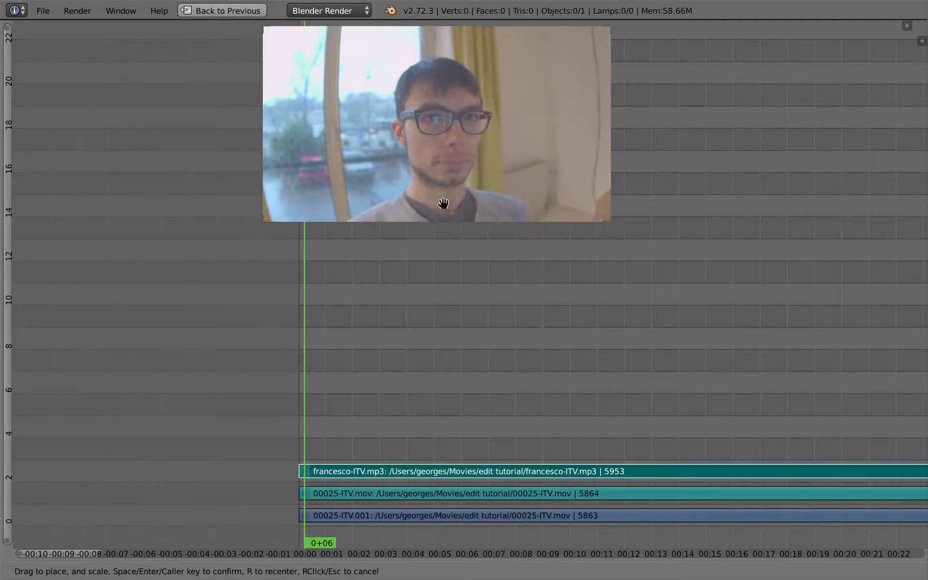
left_click_drag(446, 222, 438, 339)
left_click_drag(474, 207, 480, 205)
key("Return")
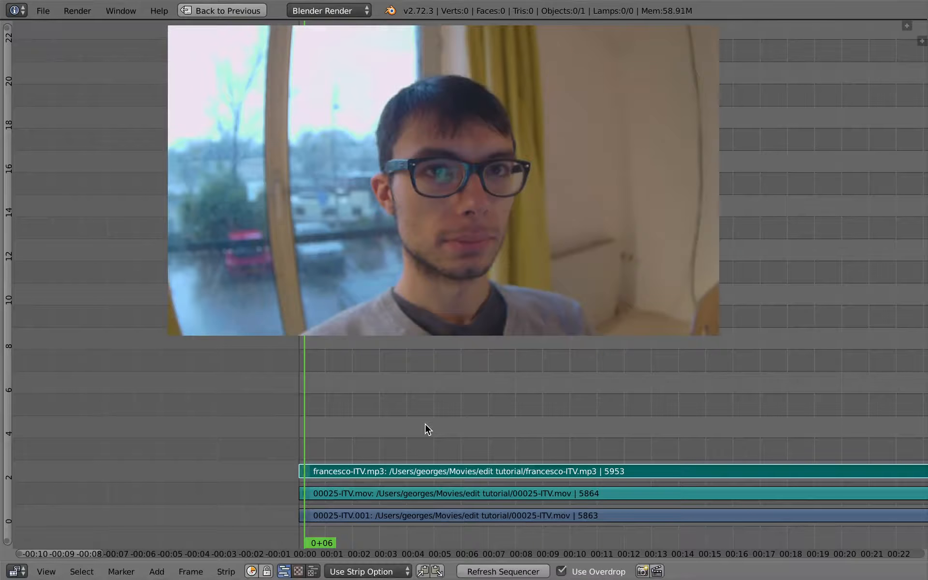
Scrub the playhead to about 5+13 and pan the timeline to review the footage in the backdrop
left_click_drag(356, 423, 440, 417)
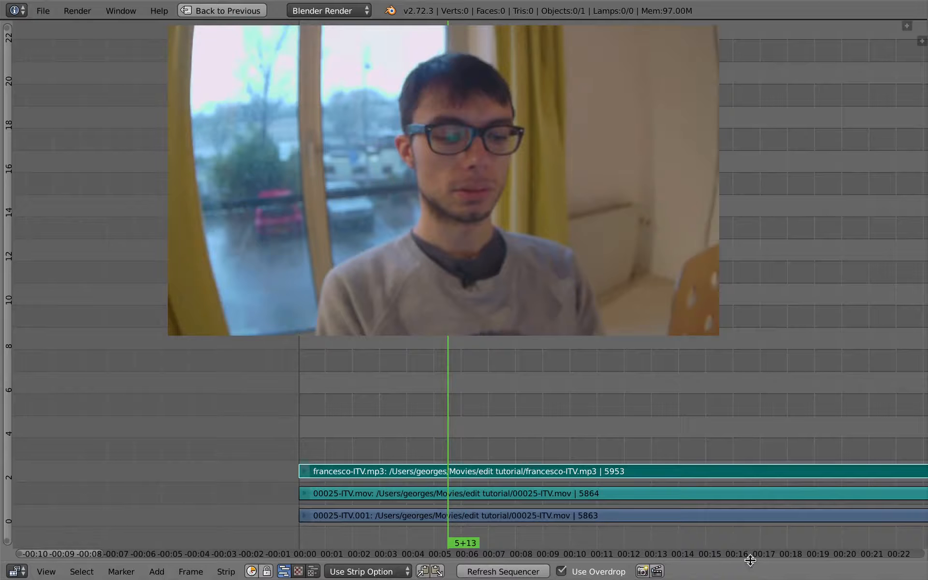
left_click_drag(750, 562, 746, 575)
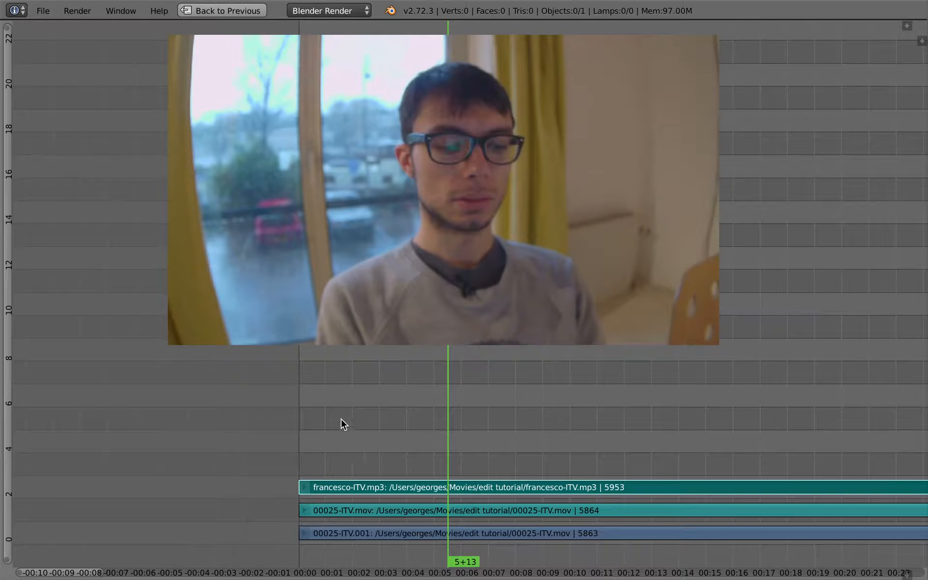
scroll(405, 447, "right", 10)
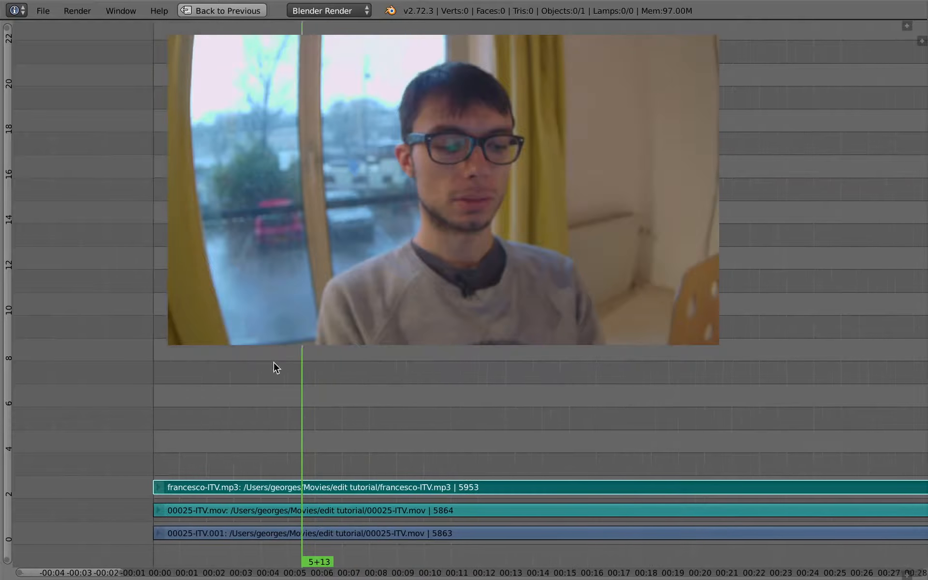
middle_click_drag(306, 420, 444, 350)
scroll(370, 426, "up", 3)
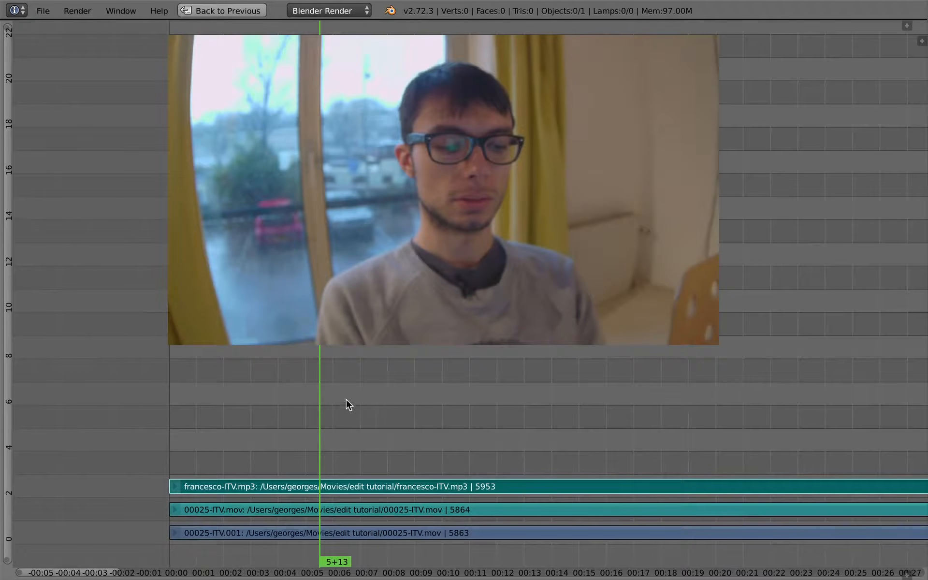
middle_click_drag(329, 421, 334, 425)
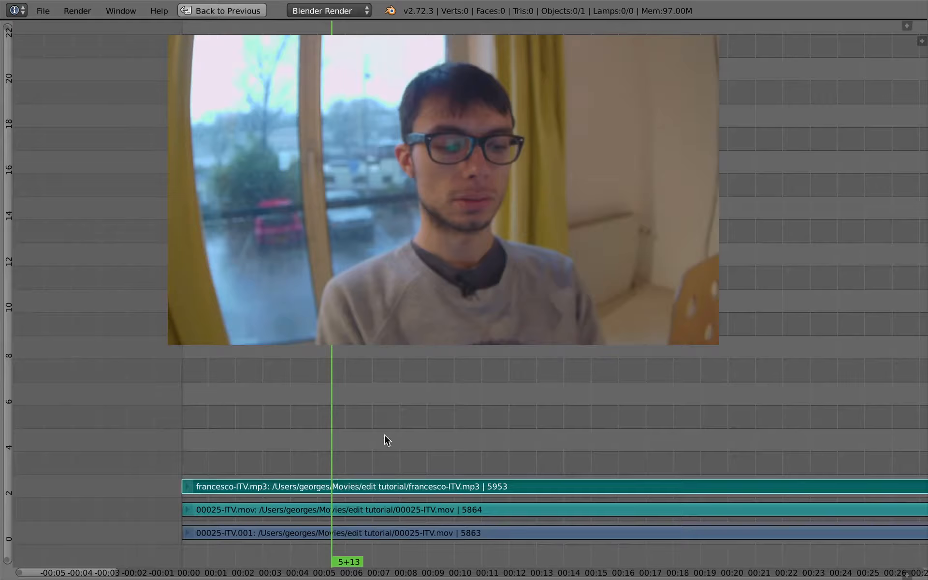
scroll(347, 459, "up", 1)
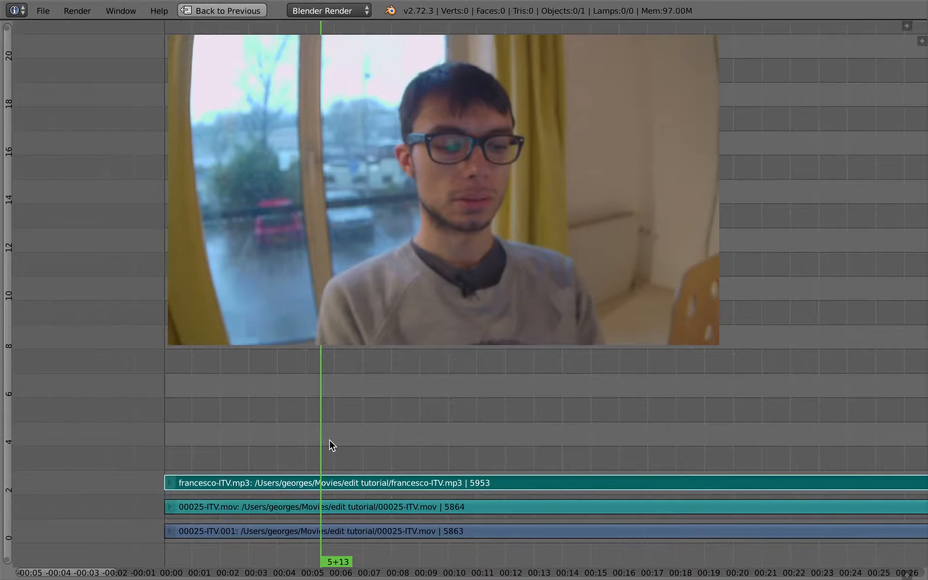
Mute the francesco-ITV.mp3 audio strip, with the strip properties sidebar open, and move the playhead to about 1+18
middle_click_drag(323, 436, 401, 402, "ctrl")
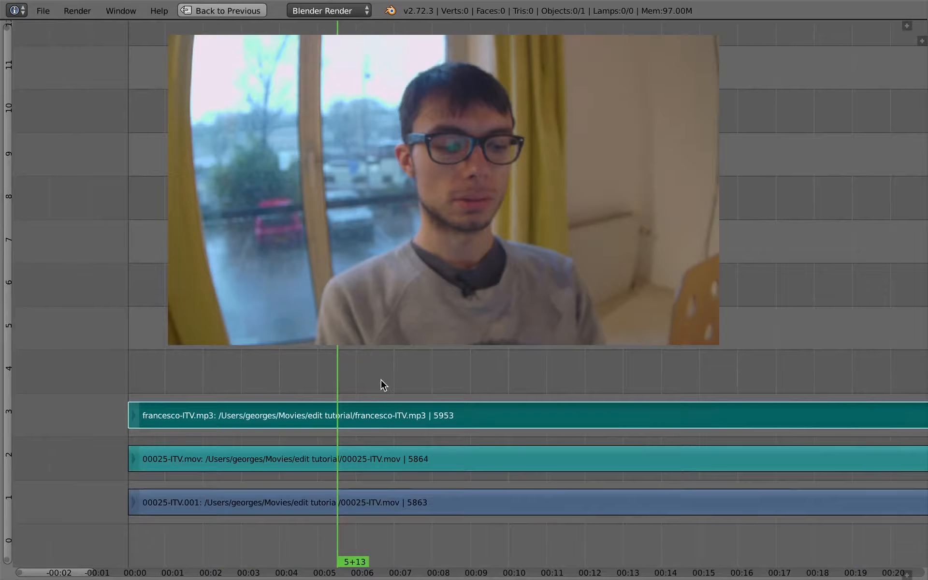
key("n")
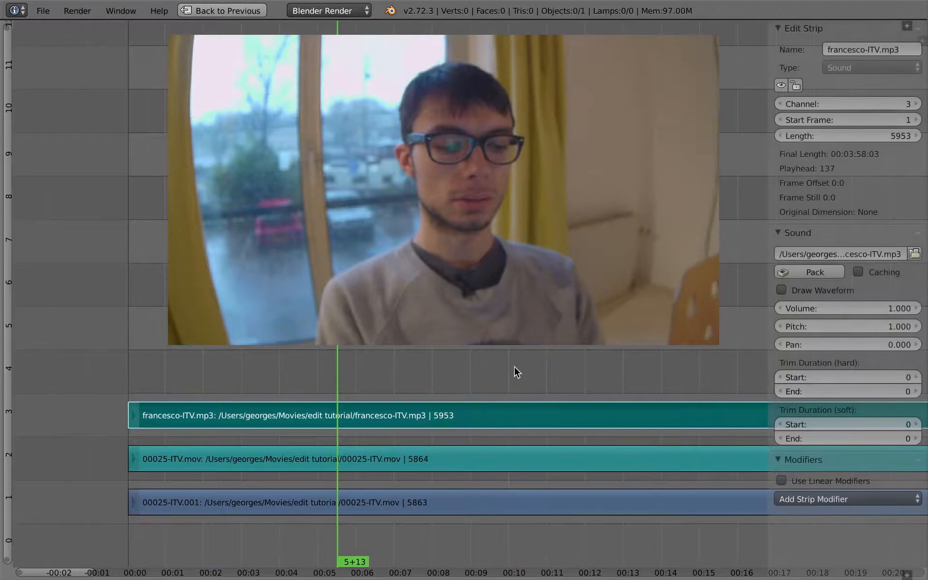
left_click(380, 464)
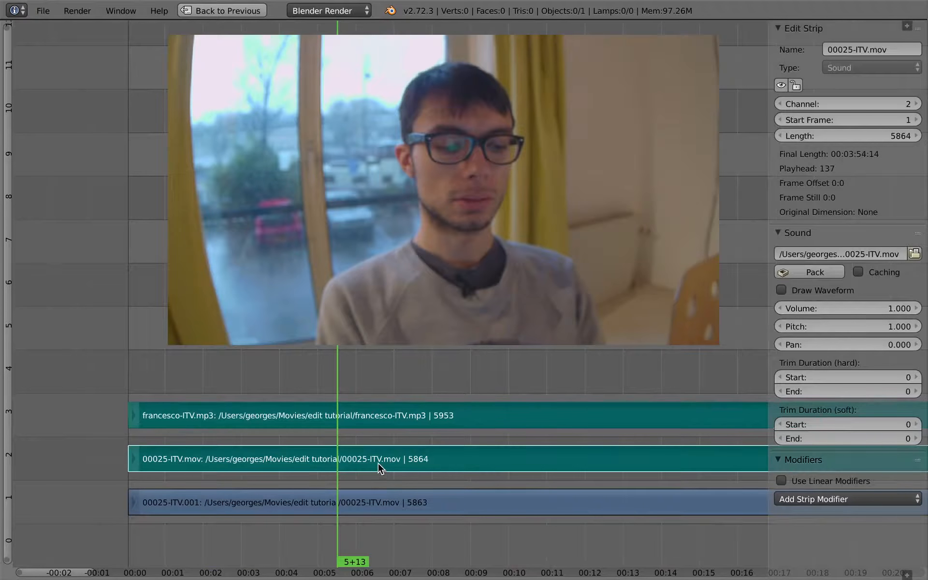
left_click(308, 421)
key("h")
left_click(192, 390)
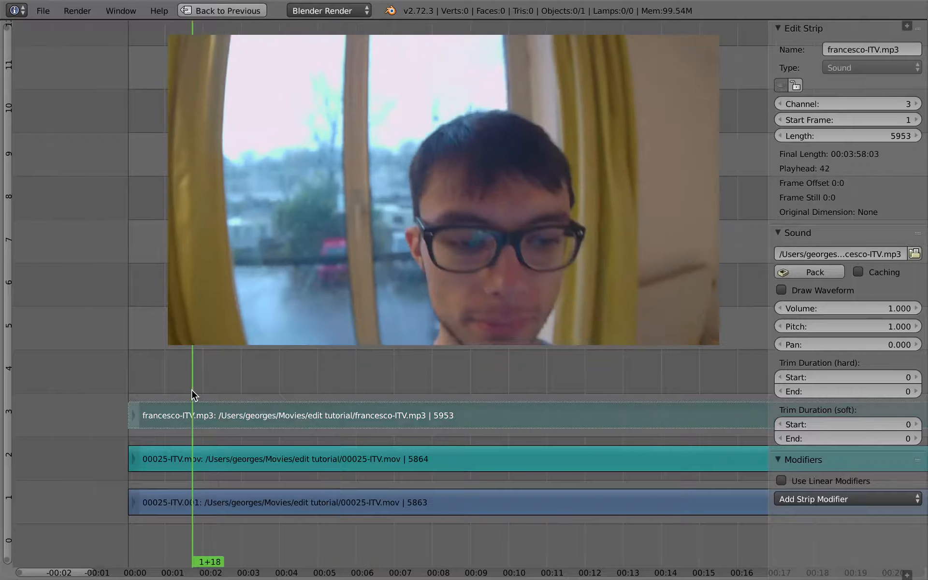
Play back the footage with sound and restore the normal editing layout
key("alt+a")
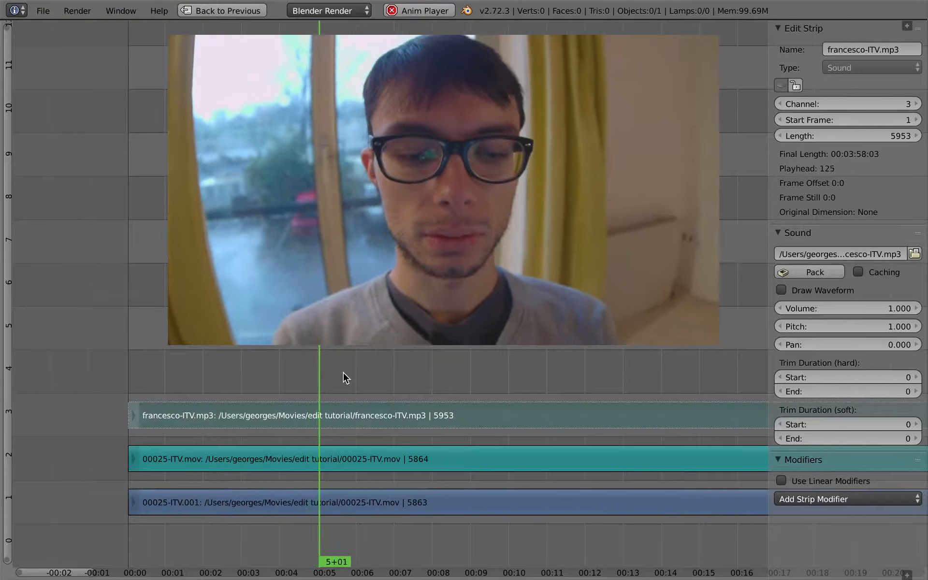
key("XF86AudioRaiseVolume")
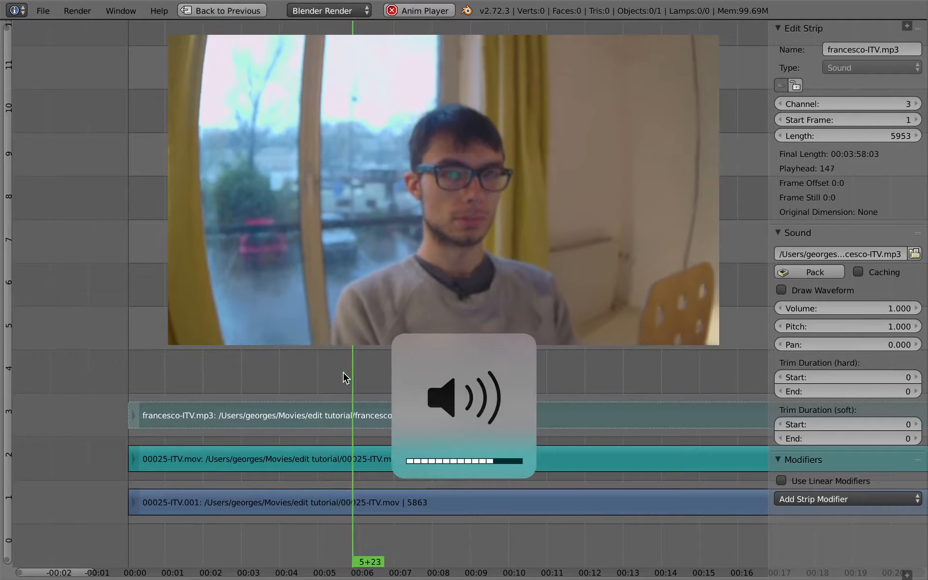
key("alt+a")
key("shift+space")
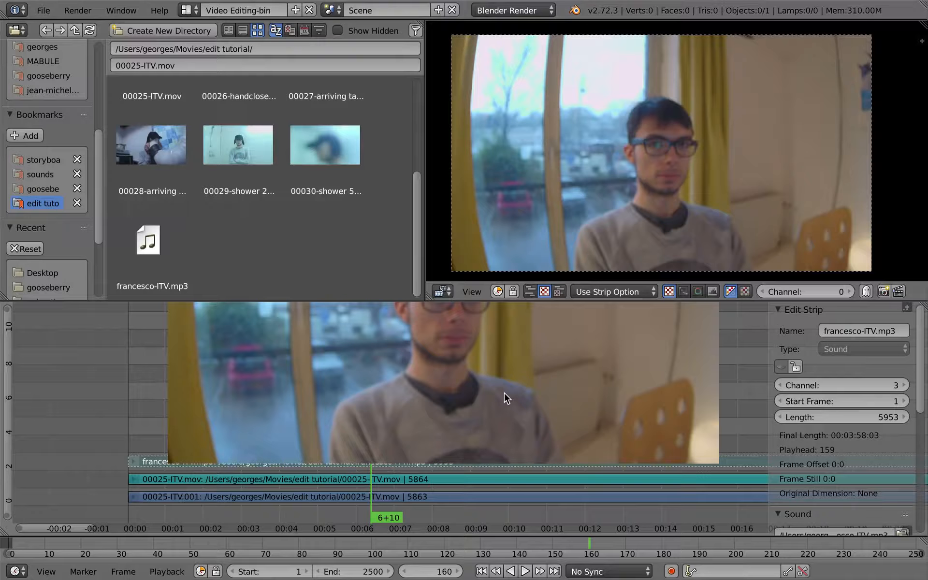
Switch to the render settings screen, set the resolution percentage to 25%, and return to the video editing screen
key("ctrl+Left")
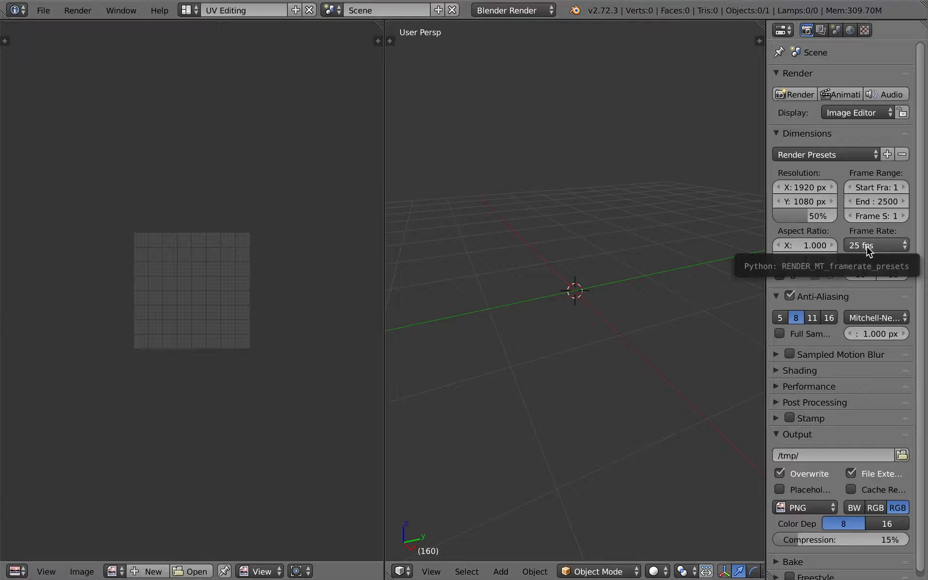
left_click(796, 218)
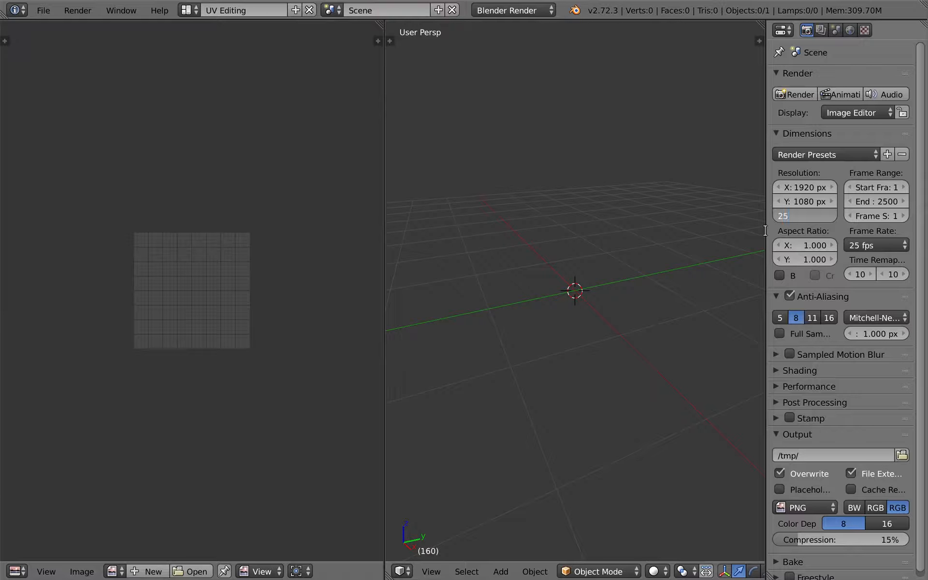
key("Return")
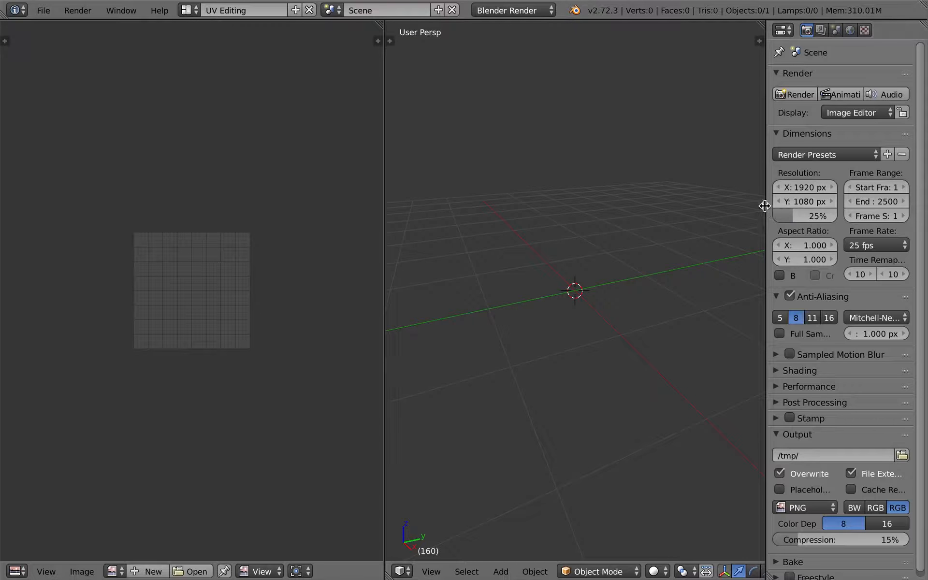
left_click_drag(764, 206, 714, 205)
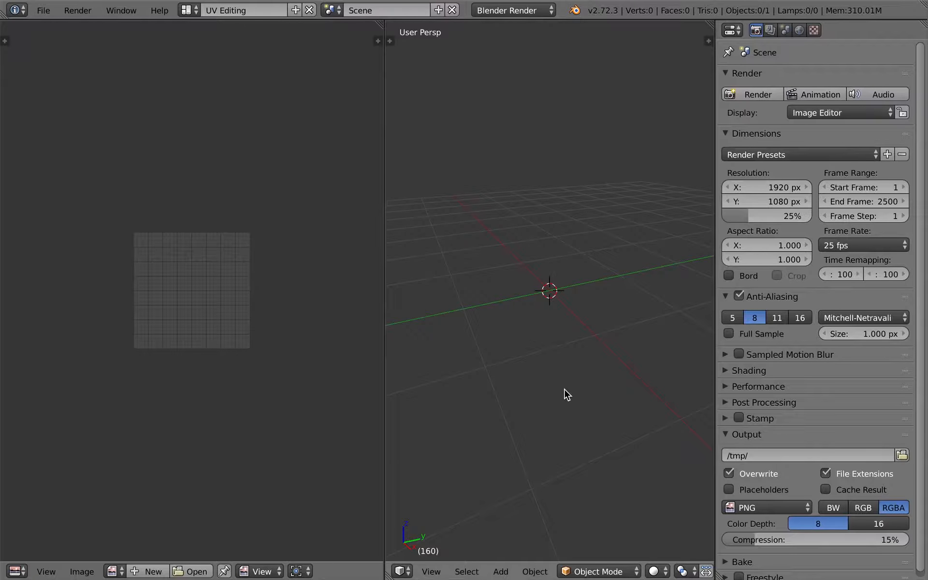
key("ctrl+Right")
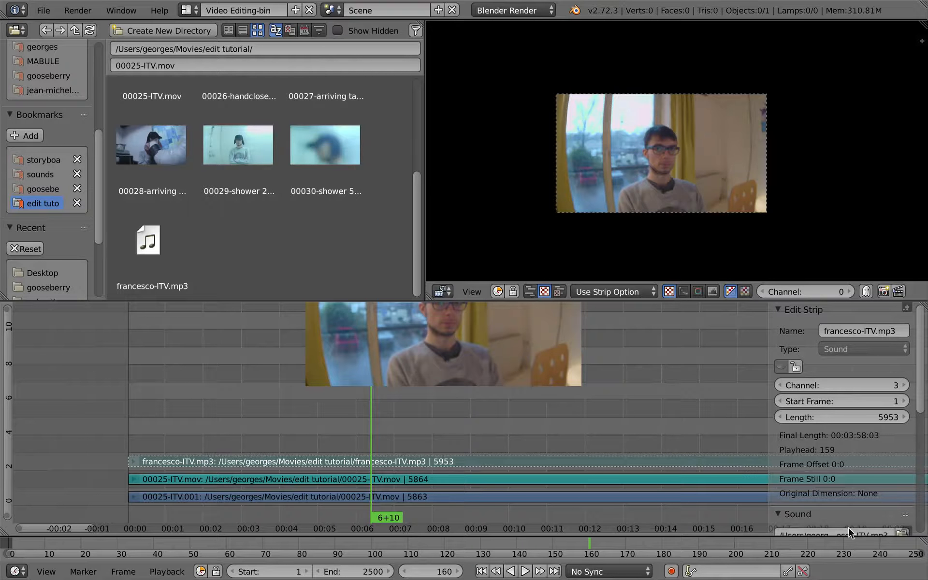
Set the playback sync mode to AV-sync
left_click(628, 572)
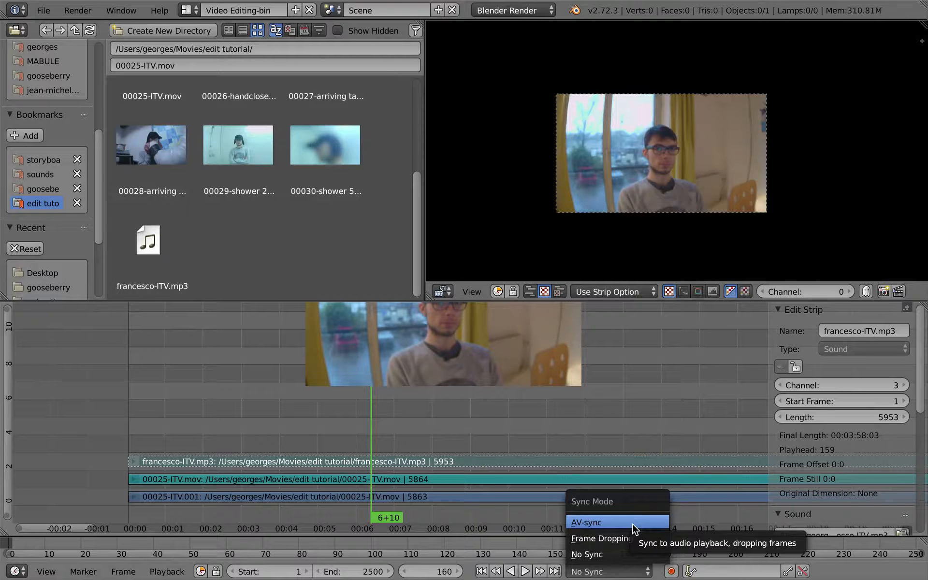
left_click(634, 523)
Play back the footage full screen from about 3+22 and select the 00025-ITV.001 movie strip
left_click(275, 417)
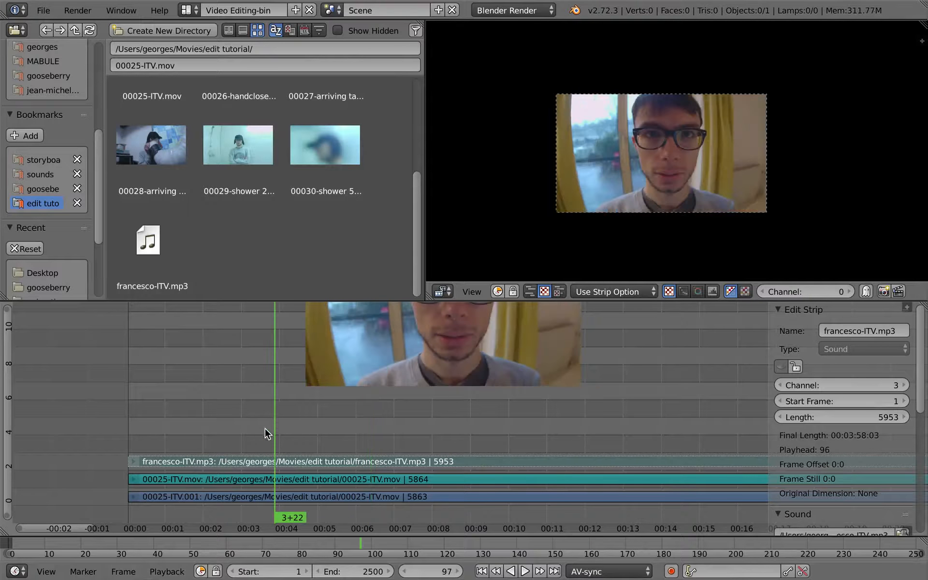
key("ctrl+Up")
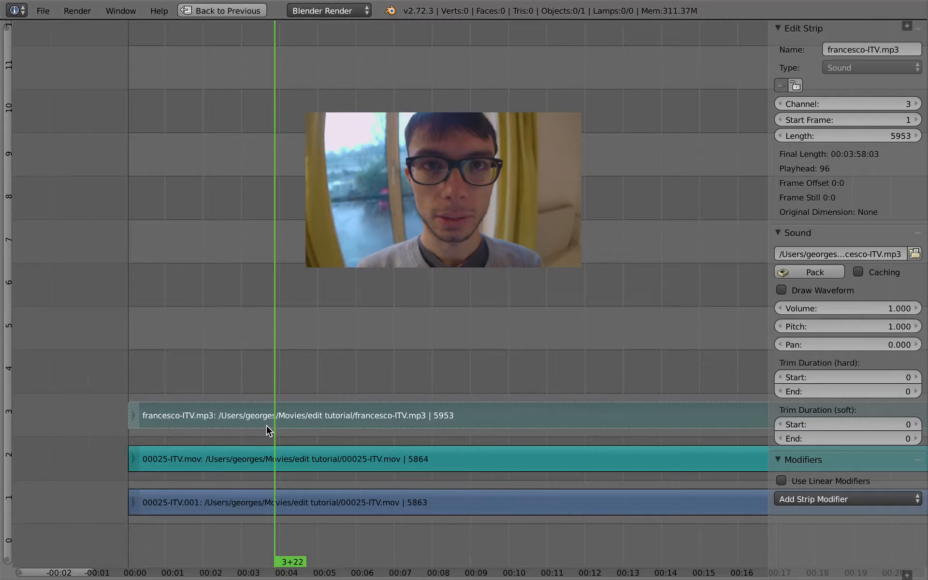
key("alt+a")
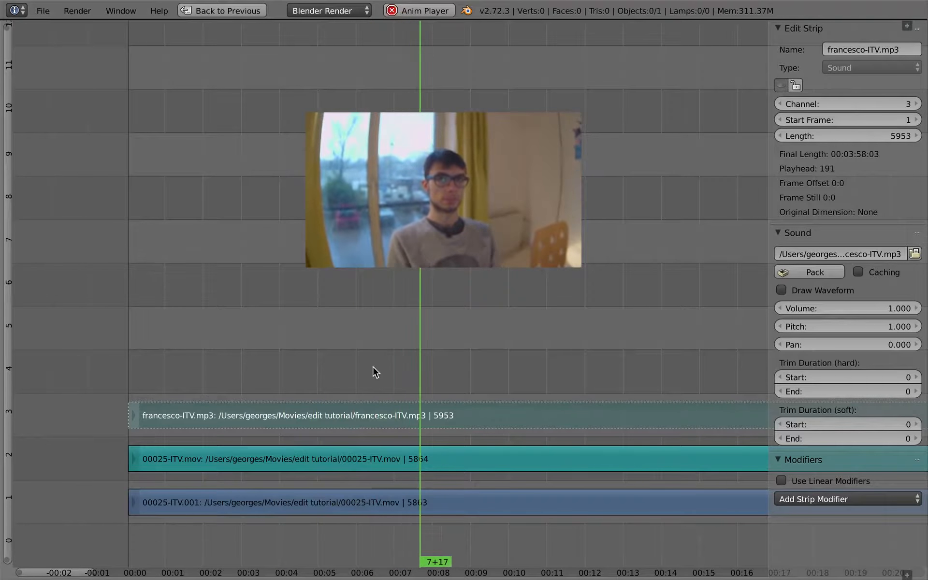
right_click(532, 502)
key("alt+a")
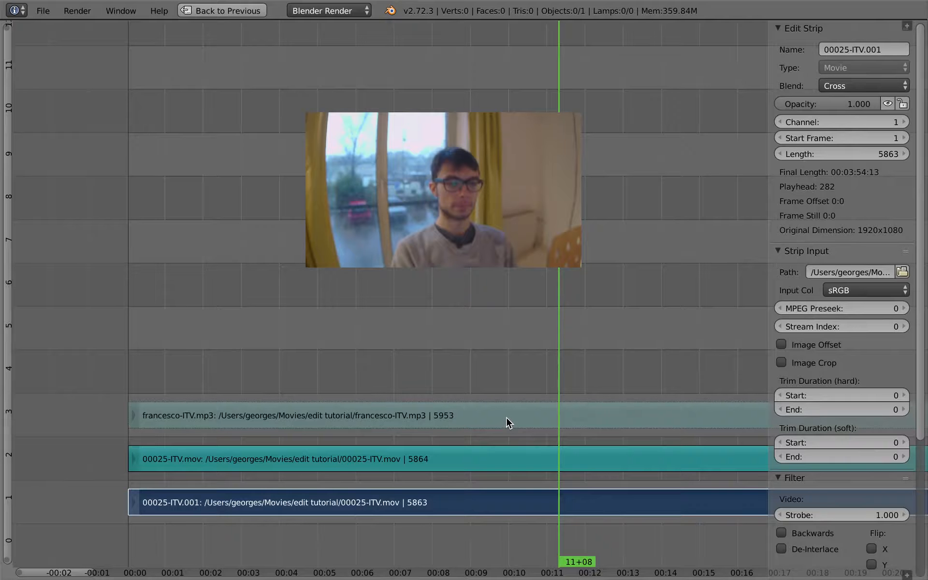
Show the sequencer header and enable Audio Scrubbing in the playback options
key("ctrl+space")
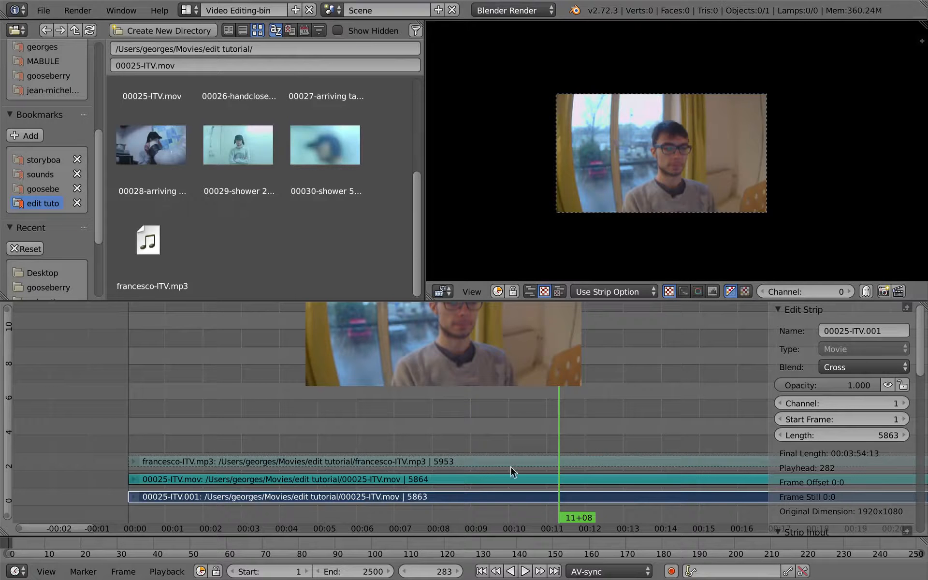
left_click(906, 530)
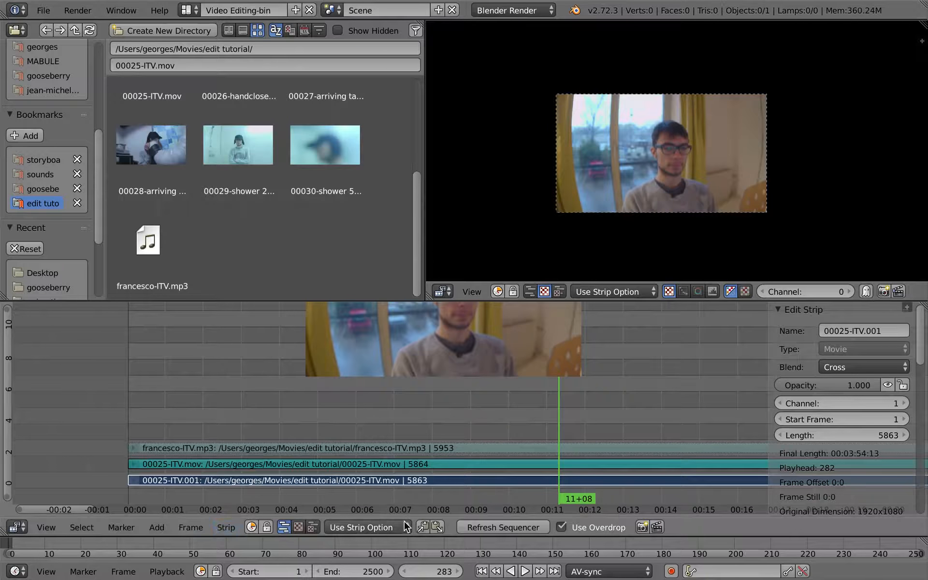
left_click(171, 572)
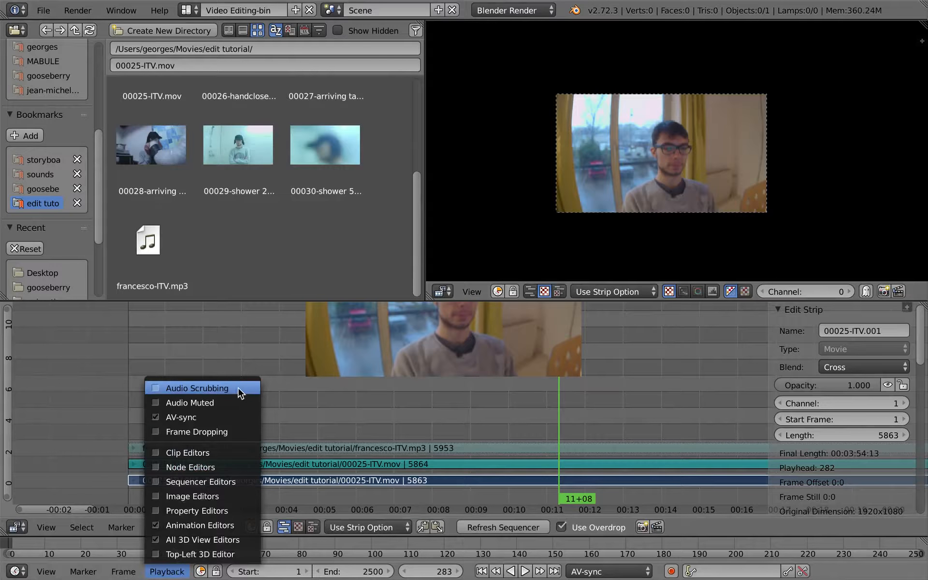
left_click(239, 389)
Scrub the playhead to about 8+10 to hear the audio and maximize the sequencer again
left_click_drag(425, 426, 419, 428)
left_click(448, 438)
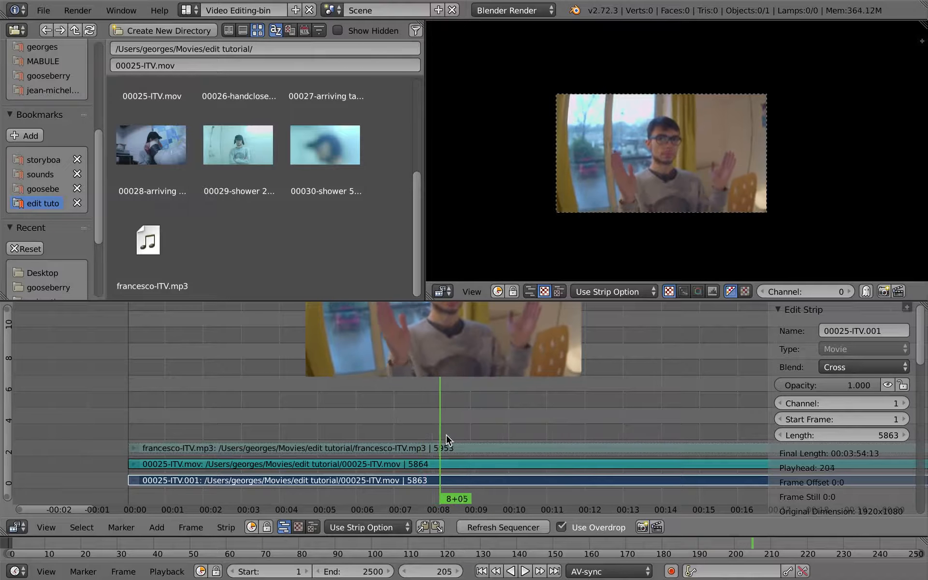
left_click(166, 572)
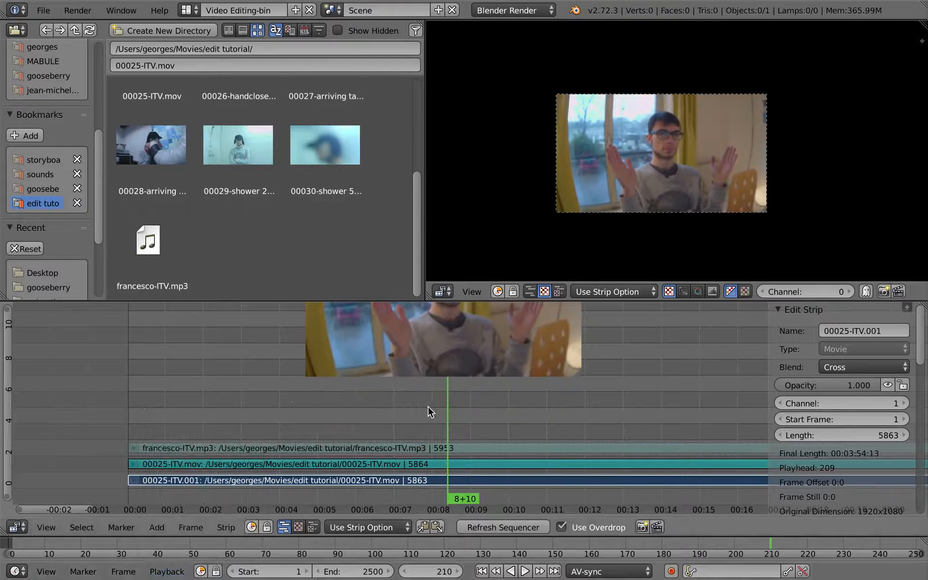
key("ctrl+space")
Hide the sidebar and scale up and move the backdrop image to fill the upper timeline
key("n")
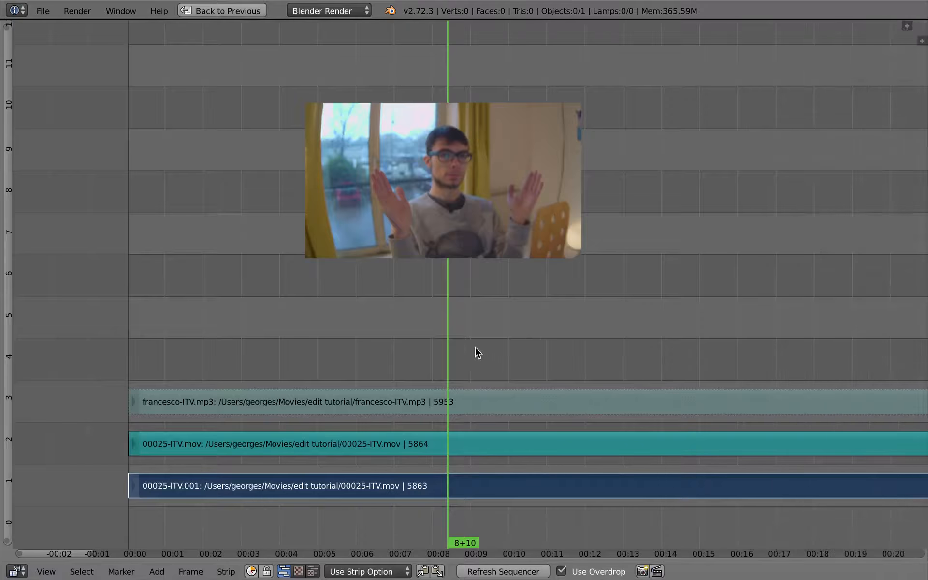
key("o")
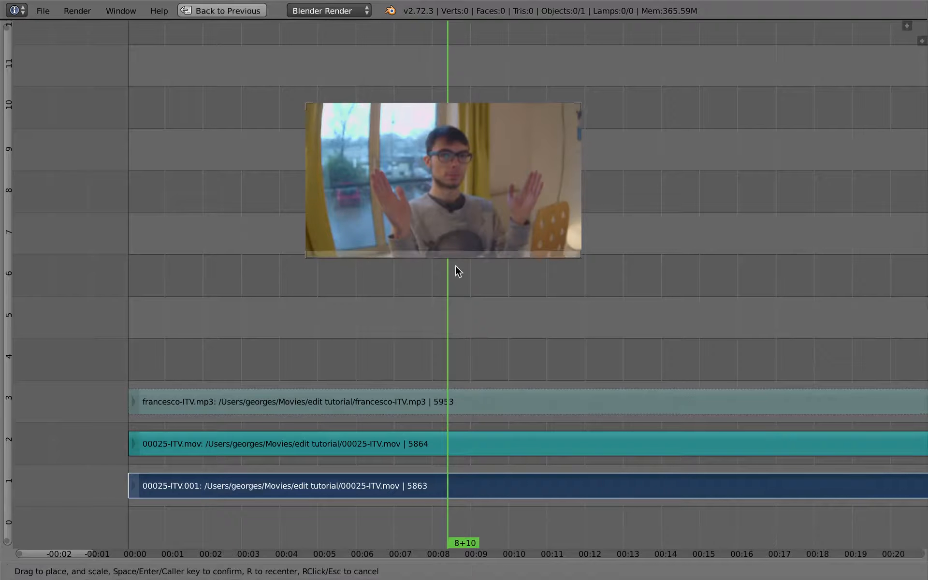
left_click_drag(444, 255, 444, 410)
left_click_drag(453, 273, 464, 211)
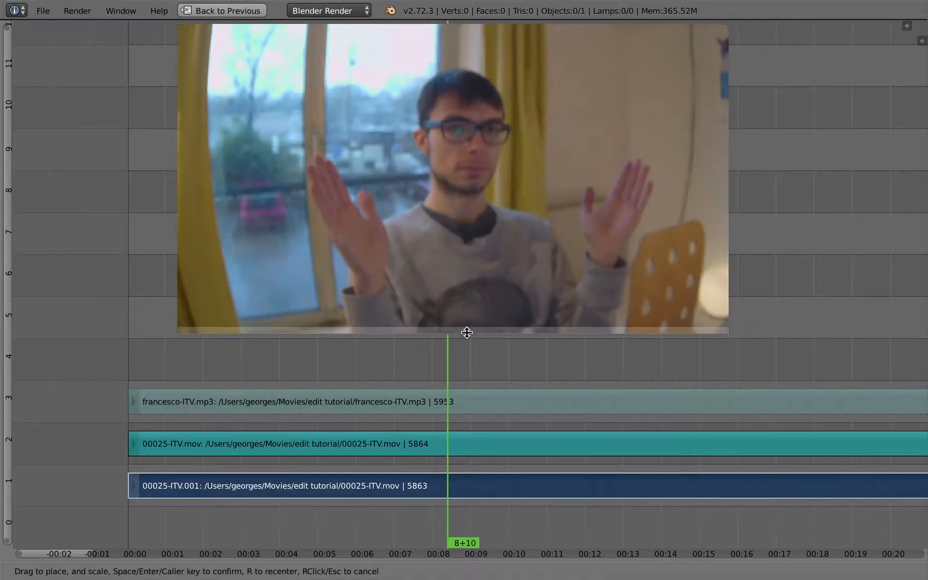
left_click_drag(469, 332, 467, 321)
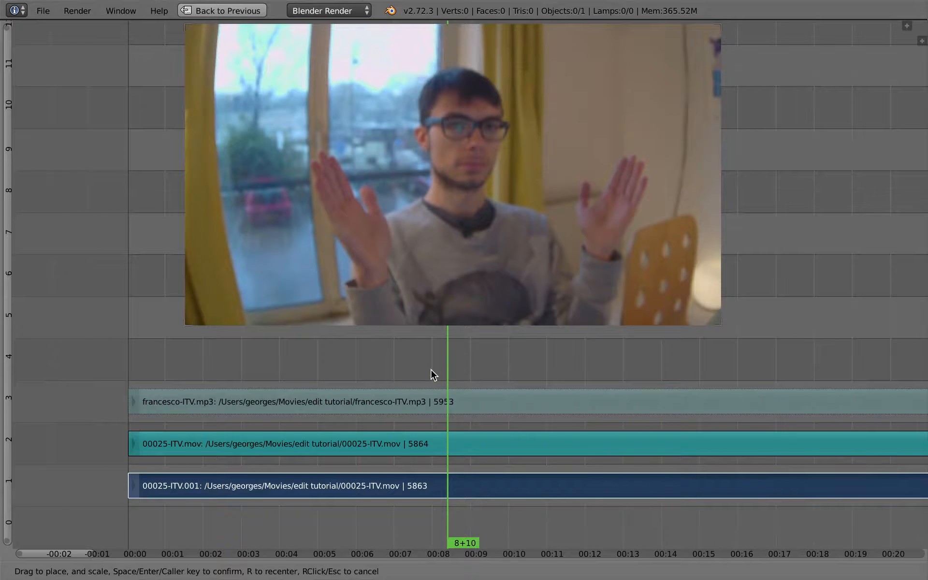
key("Return")
Play back the footage from about 8+10 in the maximized sequencer
middle_click_drag(431, 370, 347, 431)
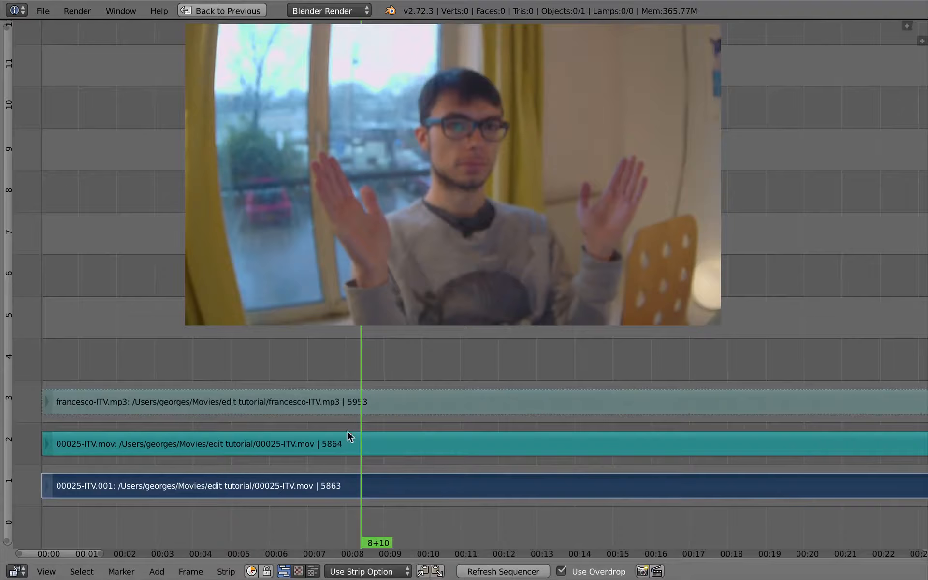
key("alt+a")
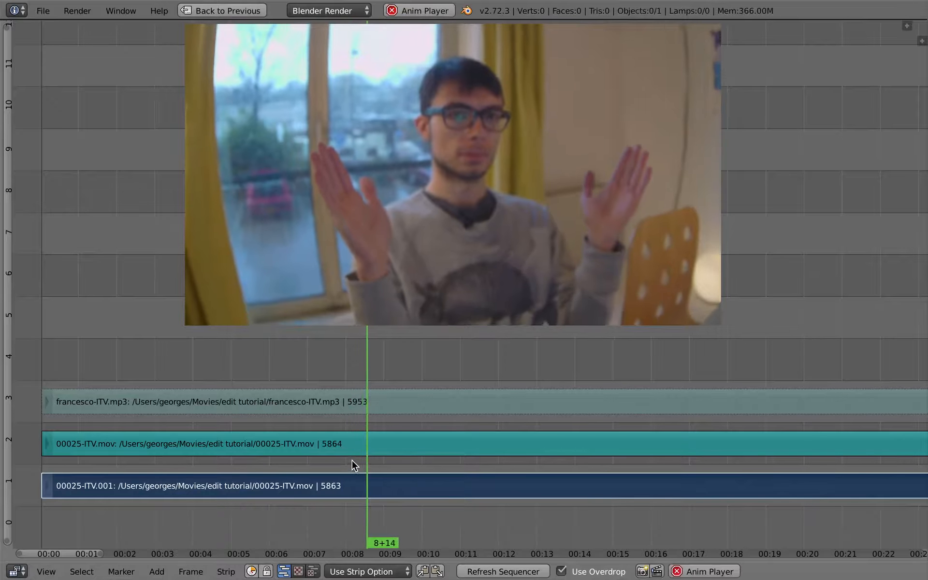
key("alt+a")
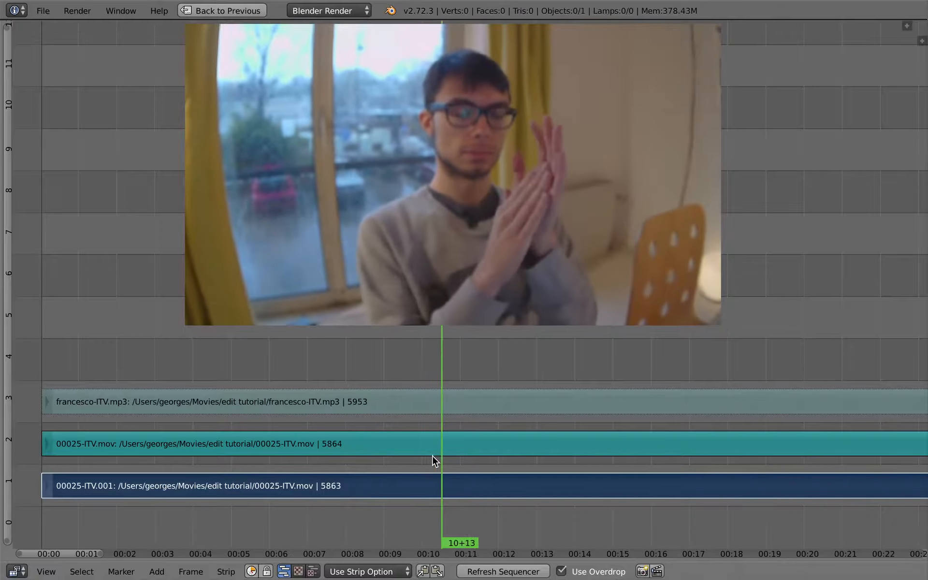
left_click(432, 455)
Select the 00025-ITV.mov sound strip and turn on Draw Waveform in its sidebar properties
right_click(460, 444)
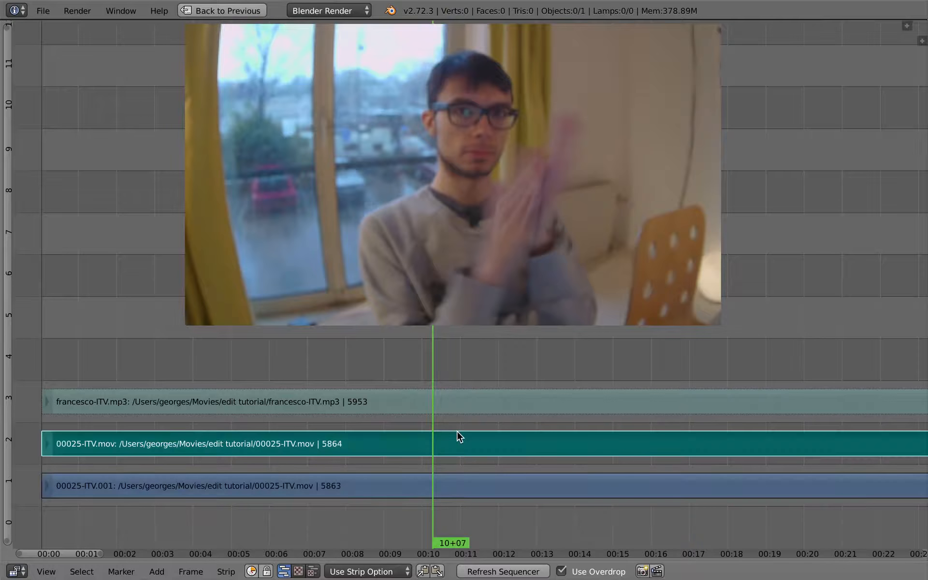
key("n")
left_click(797, 291)
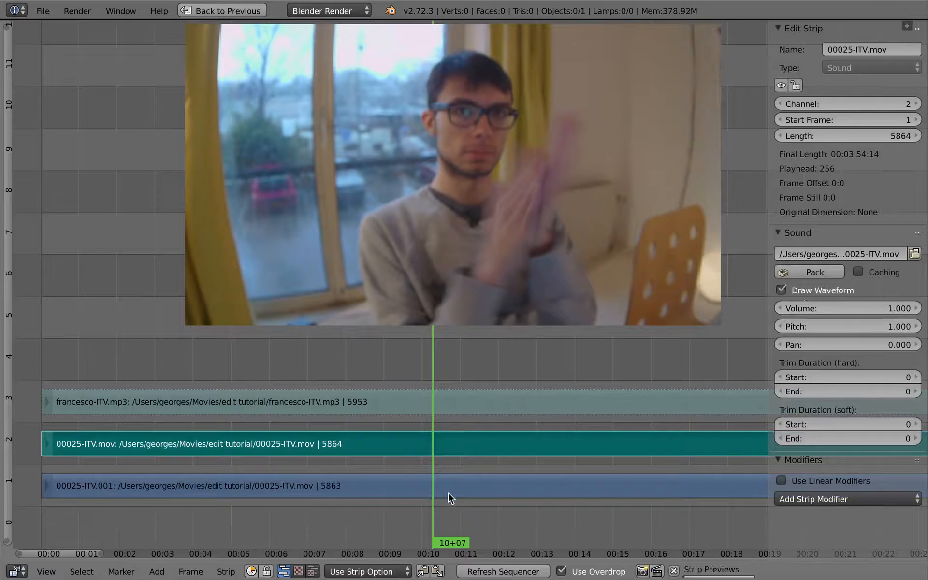
Select the francesco-ITV.mp3 strip and set waveform drawing for all strips to Waveforms On
right_click(441, 400)
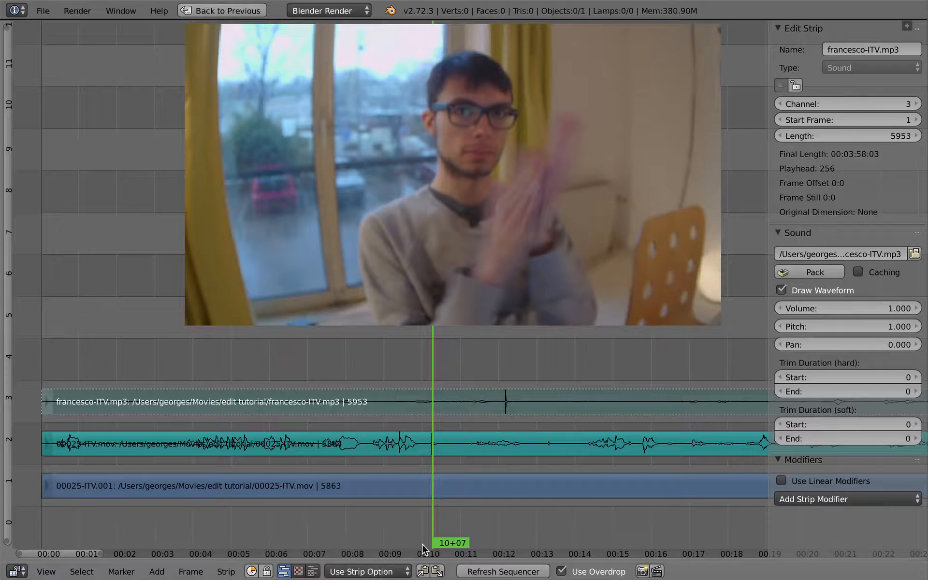
left_click(382, 571)
left_click(400, 555)
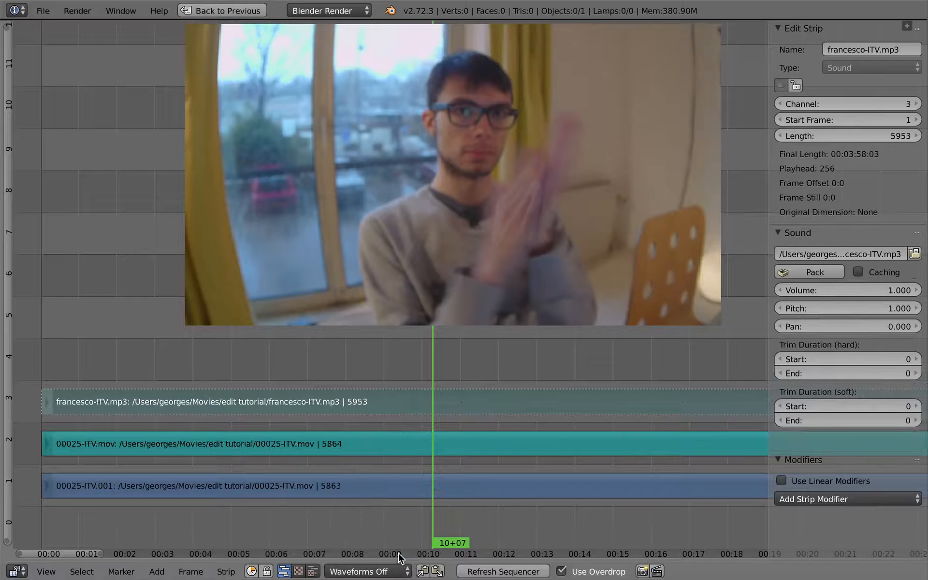
left_click(405, 562)
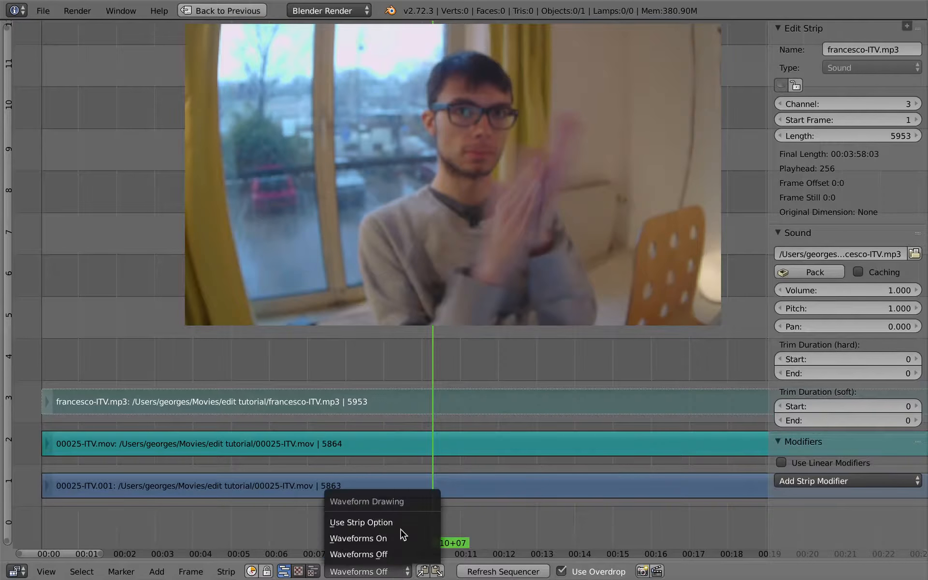
left_click(400, 536)
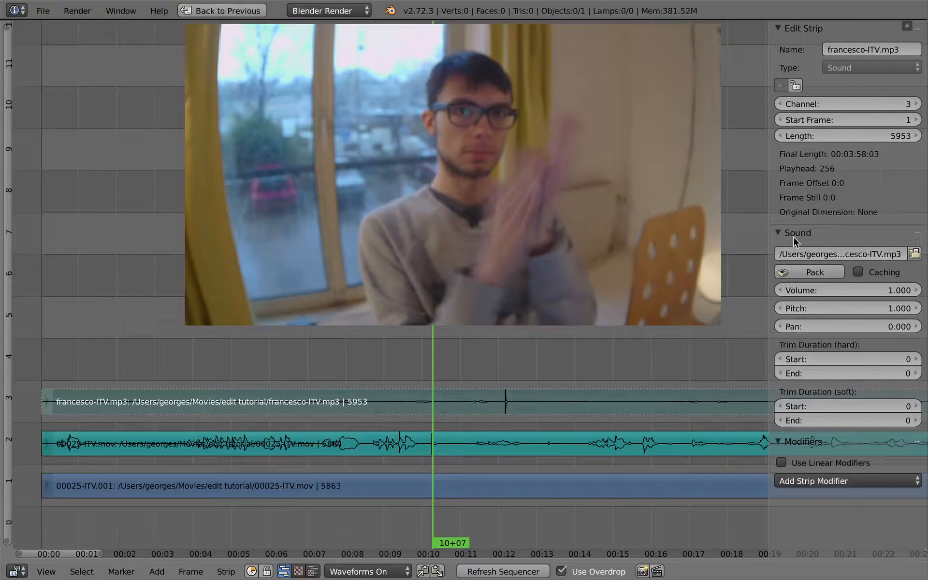
Select the 00025-ITV.mov strip, switch waveform drawing to Use Strip Option and turn off its Draw Waveform setting
right_click(590, 455)
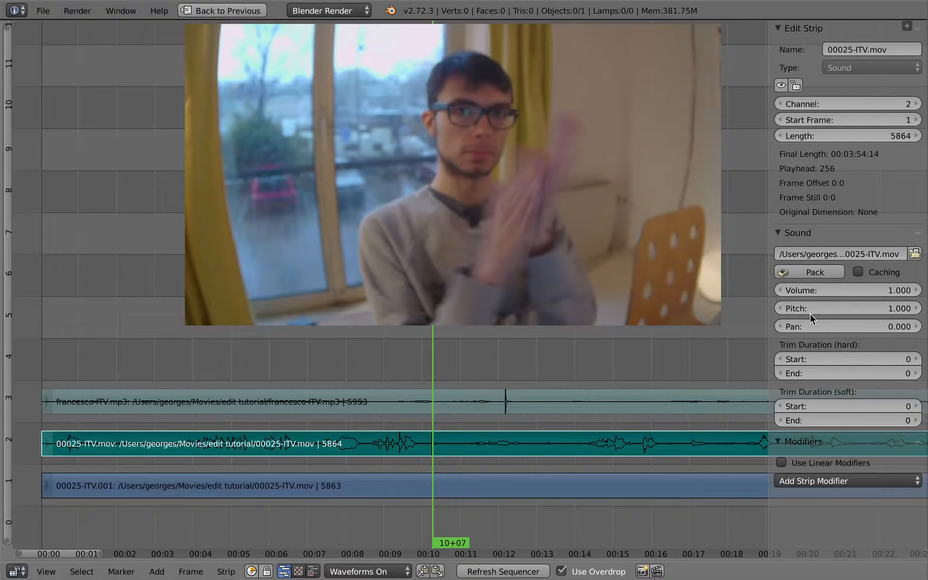
left_click(408, 566)
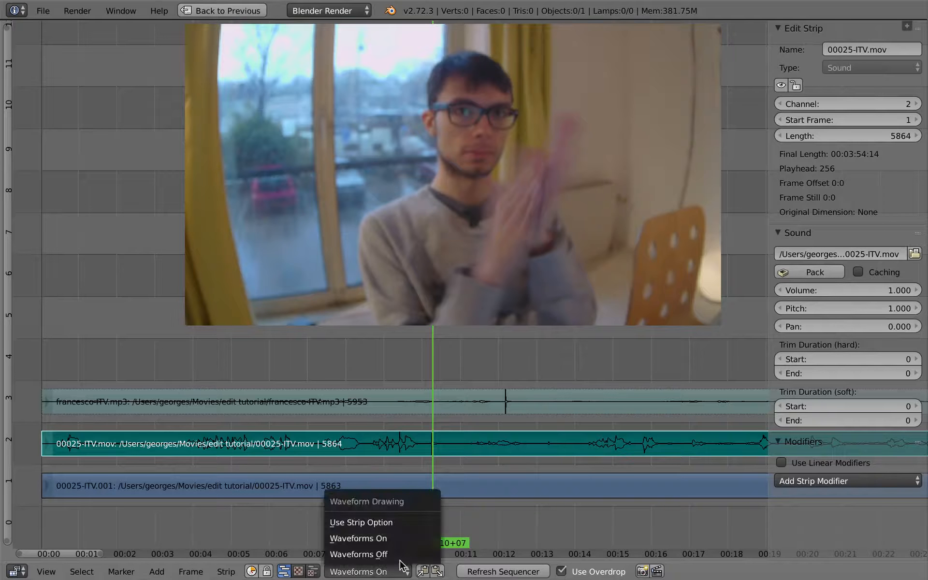
left_click(404, 526)
left_click(783, 290)
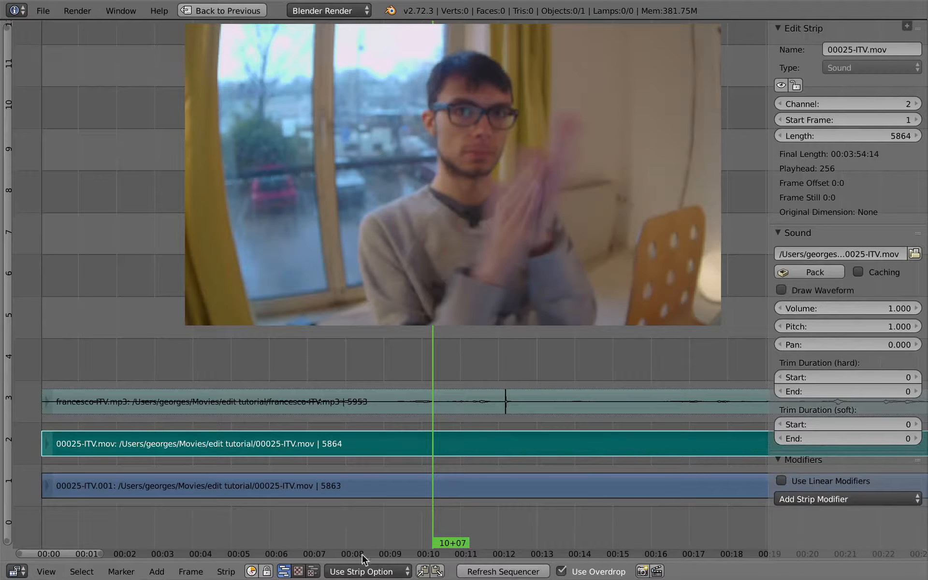
Select the two sound strips in turn to compare their individual Draw Waveform settings
left_click(370, 573)
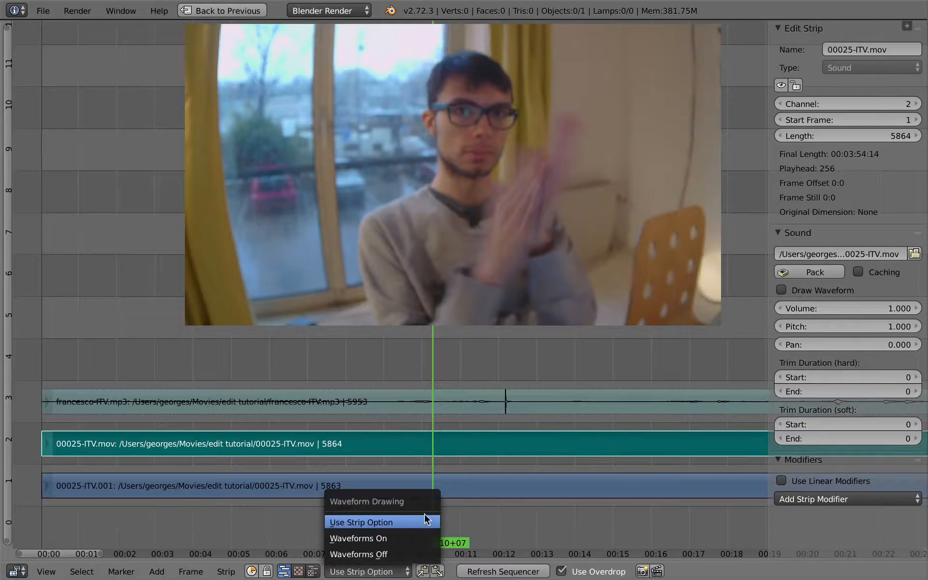
right_click(475, 404)
right_click(476, 436)
right_click(481, 402)
right_click(482, 437)
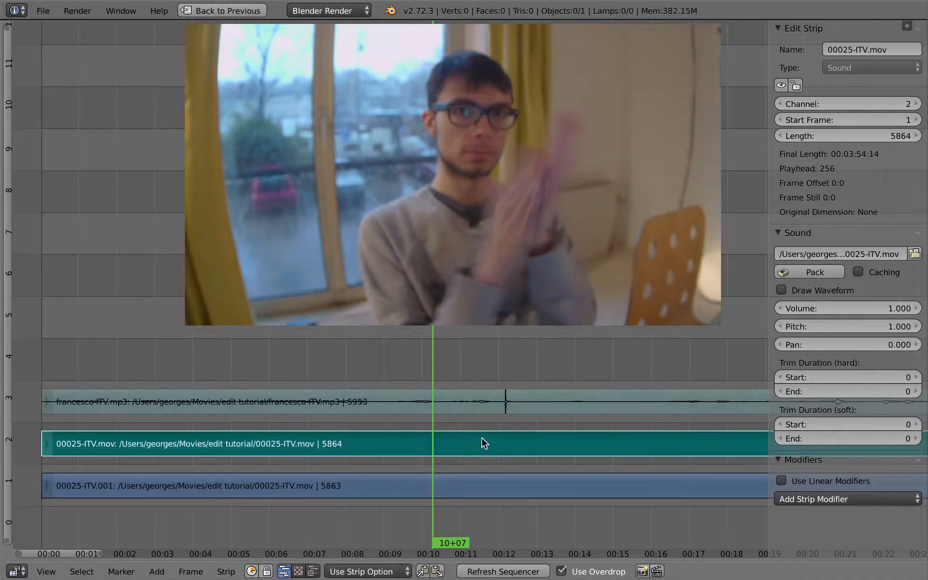
right_click(482, 411)
right_click(484, 437)
right_click(485, 397)
right_click(486, 438)
right_click(489, 399)
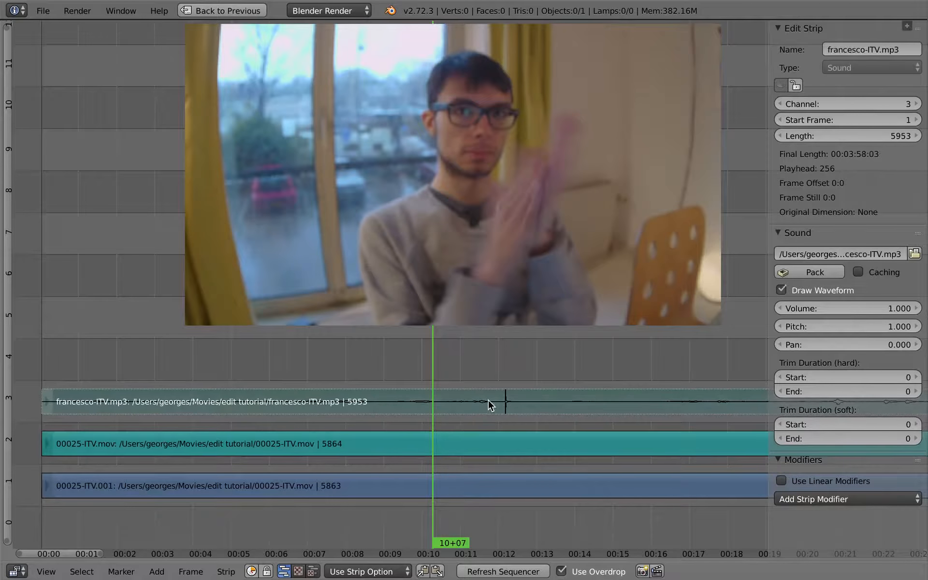
left_click(783, 289)
left_click(783, 289)
right_click(457, 443)
left_click(782, 290)
left_click(783, 290)
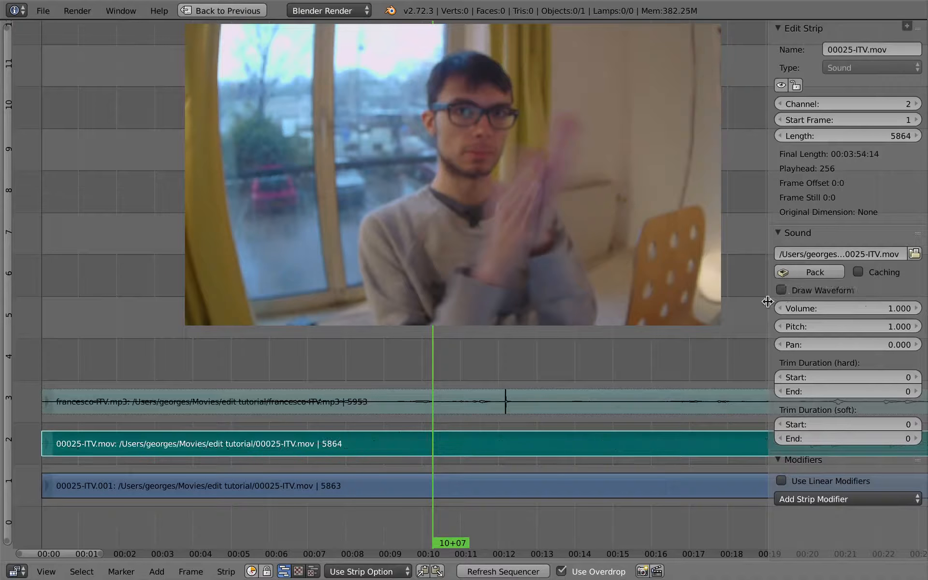
Reselect the francesco-ITV.mp3 strip and switch waveform drawing back to Waveforms On for every strip
right_click(454, 401)
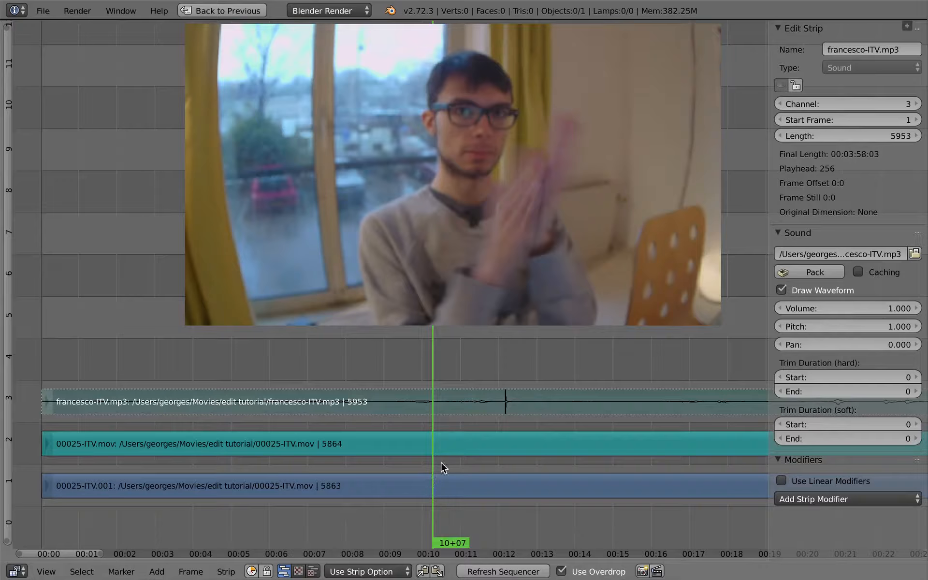
left_click(367, 572)
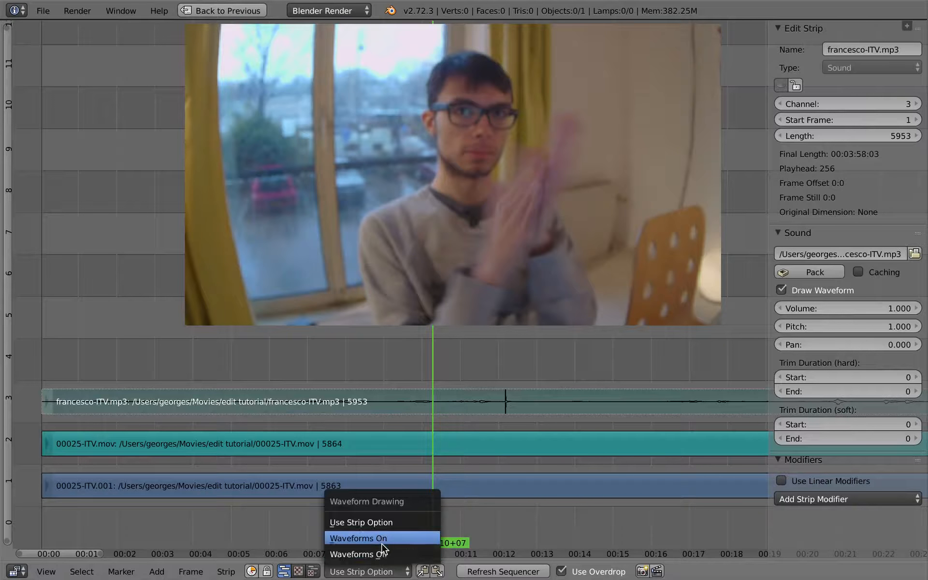
left_click(404, 538)
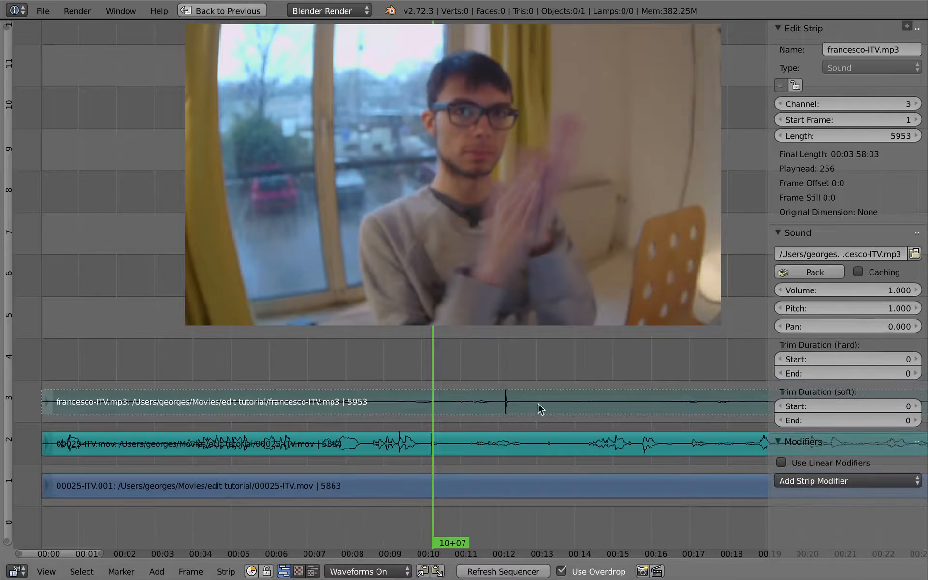
Zoom in on the clap peaks and move the francesco-ITV.mp3 strip so its clap lines up with the camera audio's clap
mouse_move(450, 428)
middle_mouse_down()
mouse_move(415, 416)
mouse_move(427, 437)
mouse_move(452, 423)
middle_mouse_up()
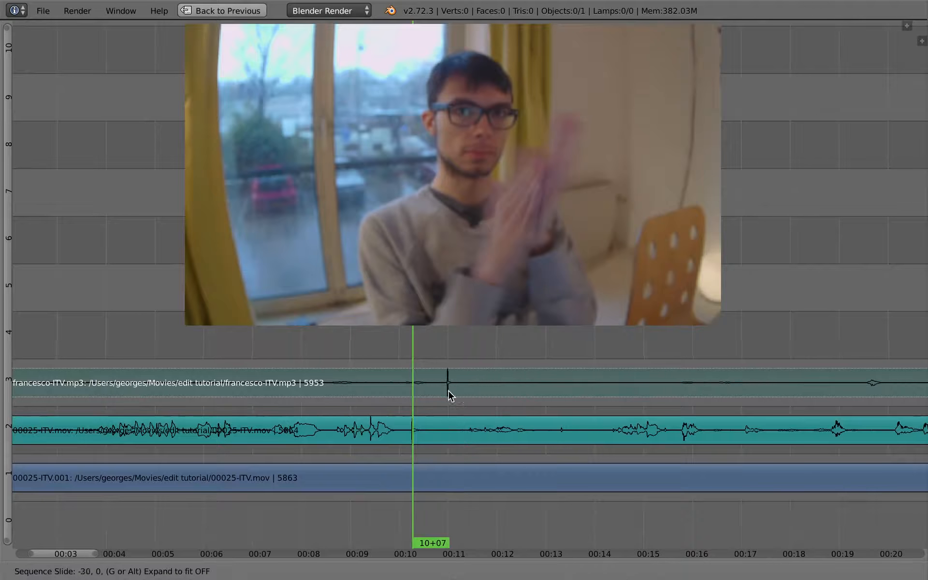
middle_click_drag(434, 391, 528, 384, "ctrl")
key("g")
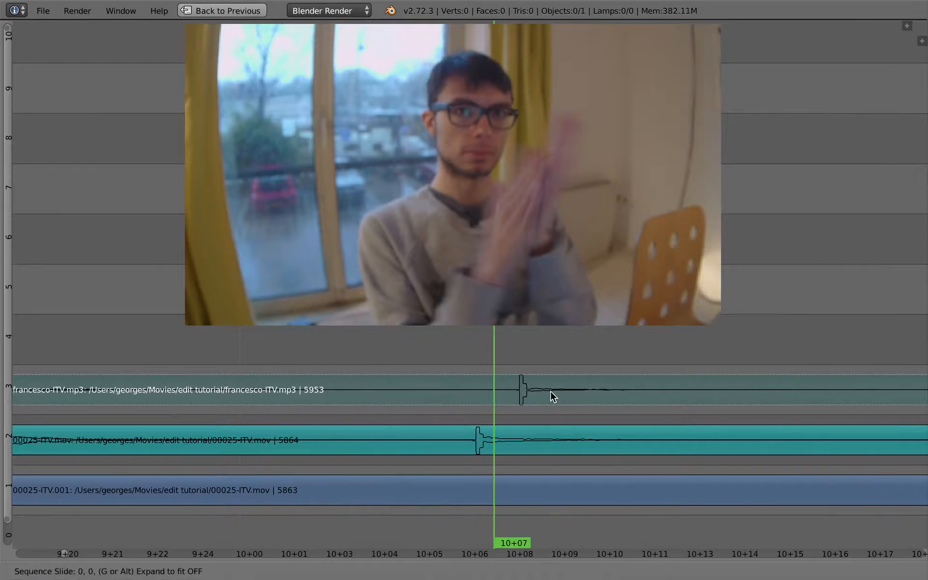
left_click(526, 405)
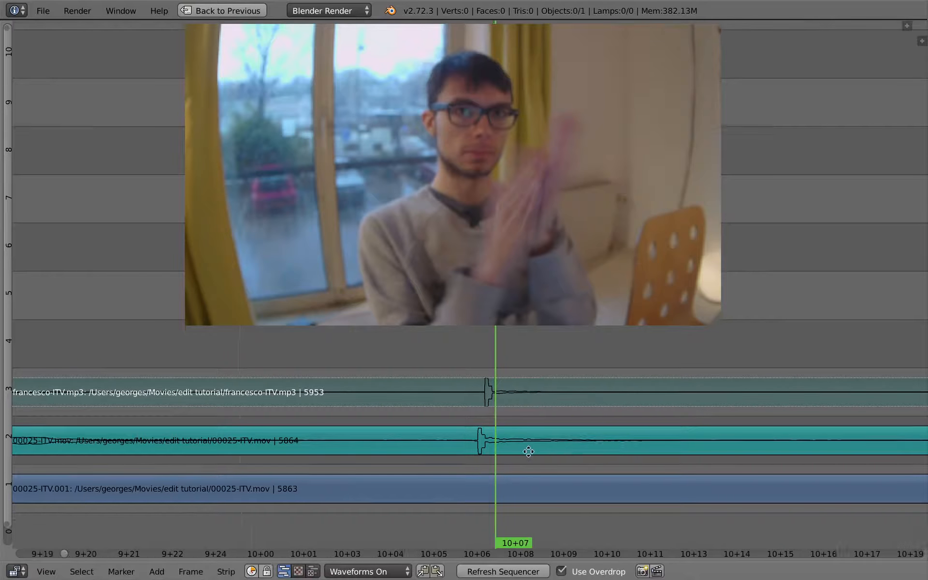
Select the francesco-ITV.mp3 strip and scrub the playhead back to about 9+24
middle_click_drag(528, 450, 495, 454, "ctrl")
middle_click_drag(498, 460, 313, 431, "ctrl")
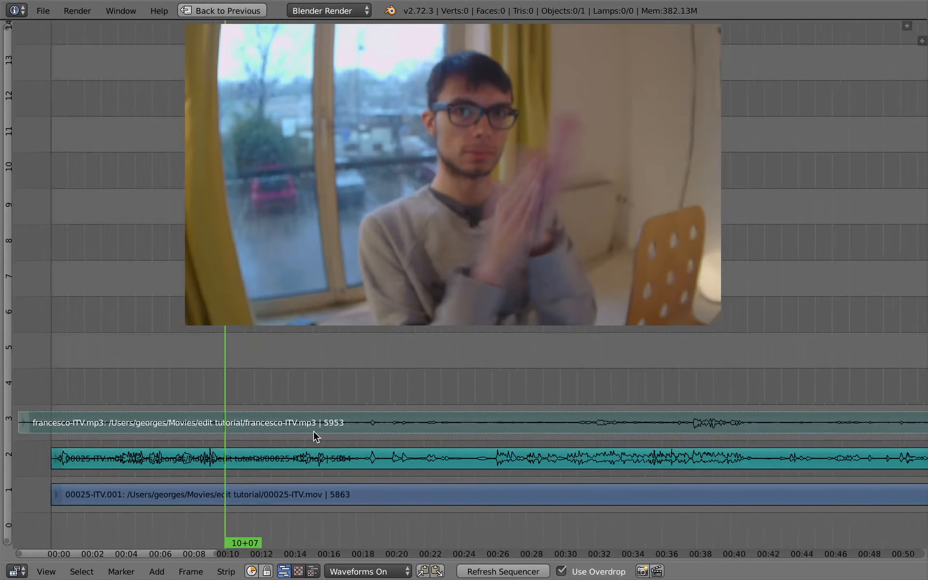
right_click(221, 455)
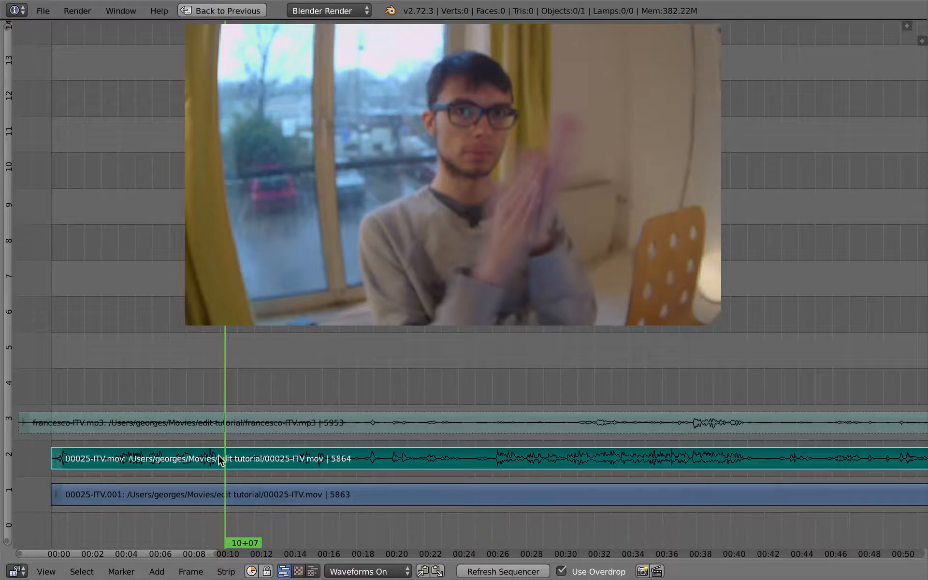
key("a")
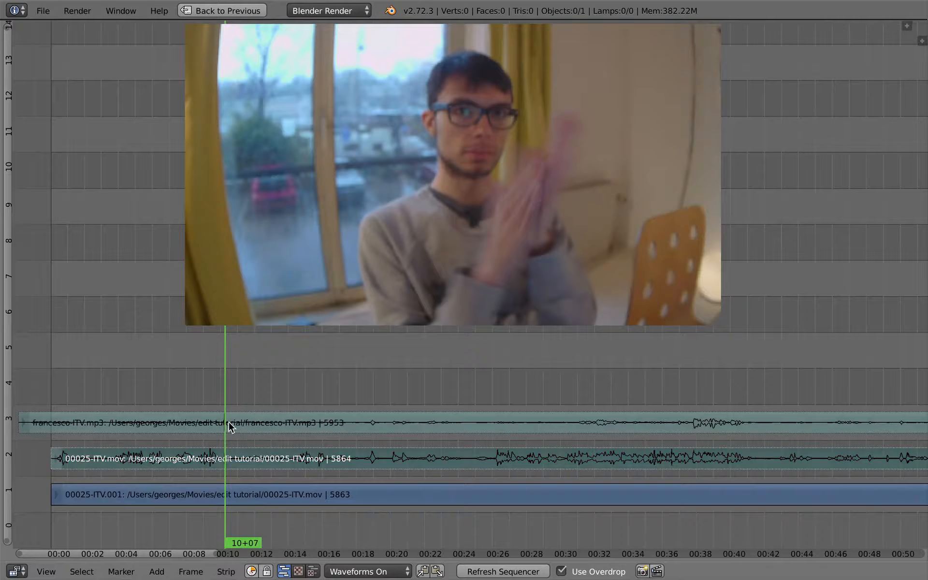
right_click(229, 428)
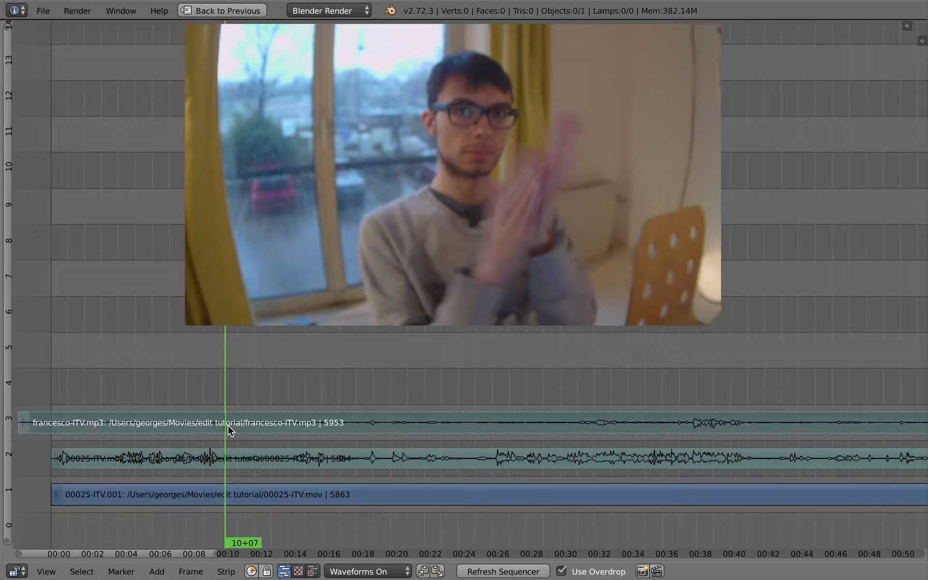
left_click_drag(231, 430, 220, 428)
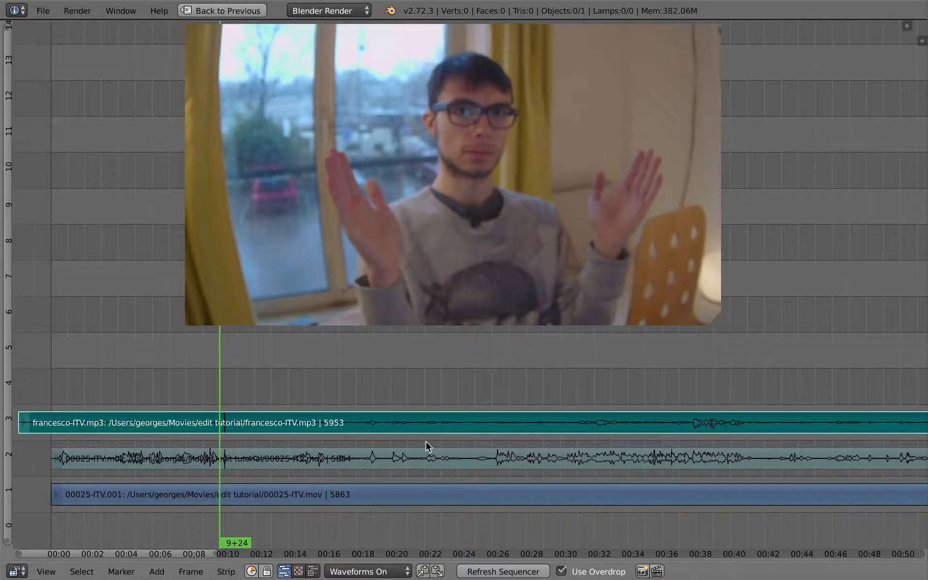
Set the francesco-ITV.mp3 strip's volume to 5
key("n")
middle_click_drag(529, 455, 553, 435, "ctrl")
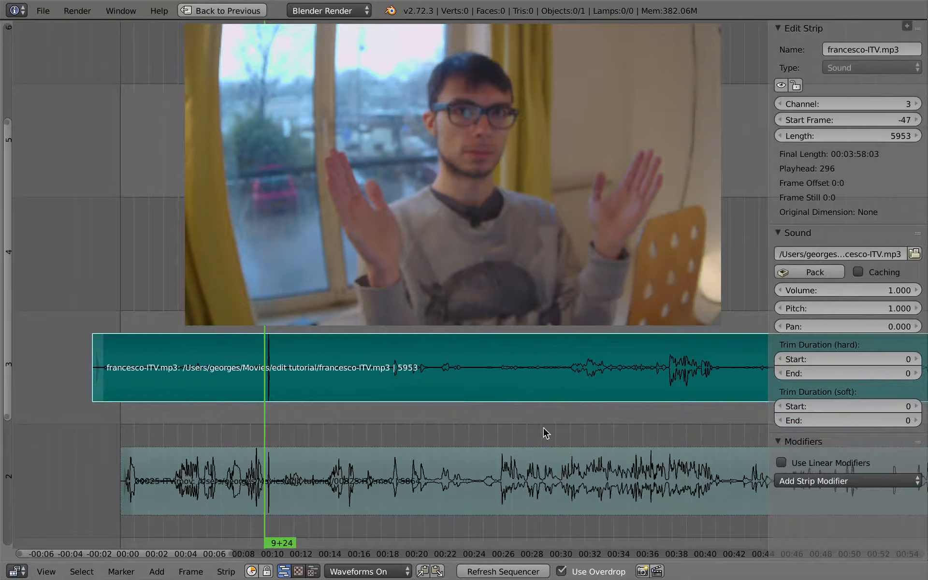
left_click(872, 291)
type("5")
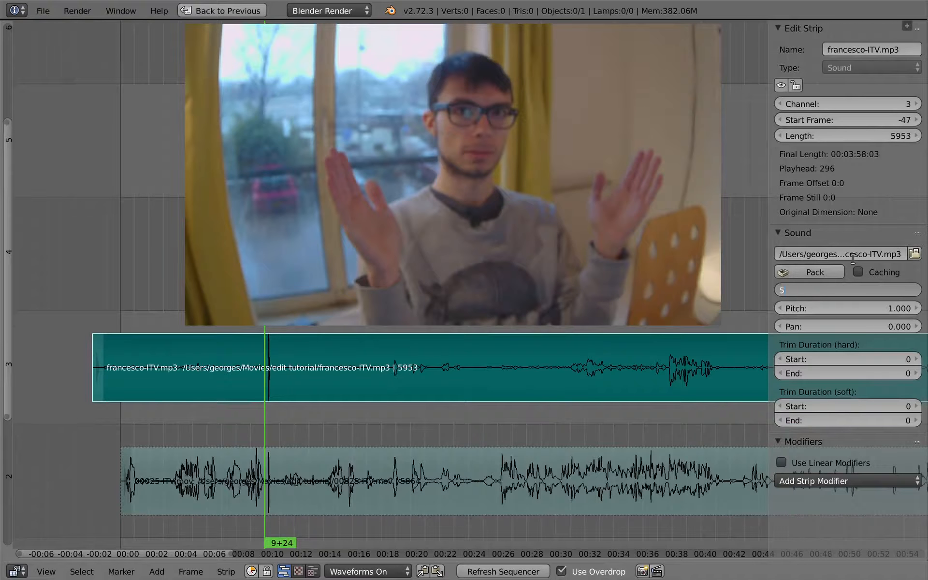
key("Return")
key("n")
Play back the aligned footage from about 12 seconds to check the sync between both audio tracks
key("alt+a")
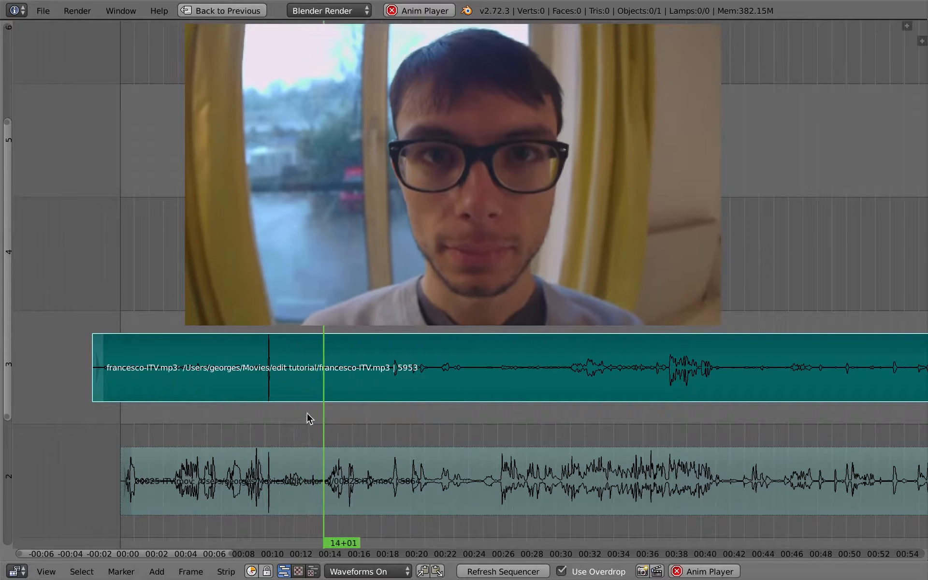
left_click(285, 410)
left_click(280, 414)
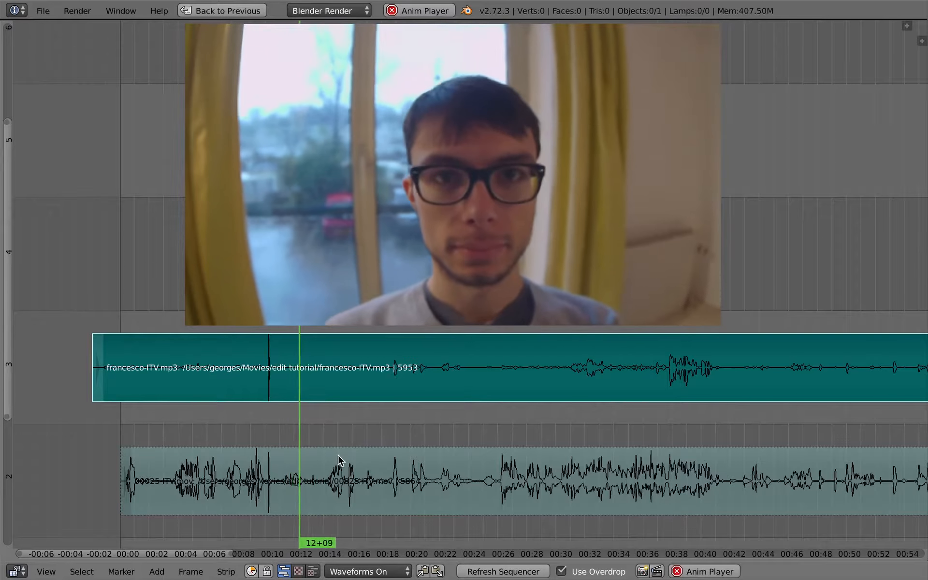
key("alt+a")
key("g")
left_click(303, 379)
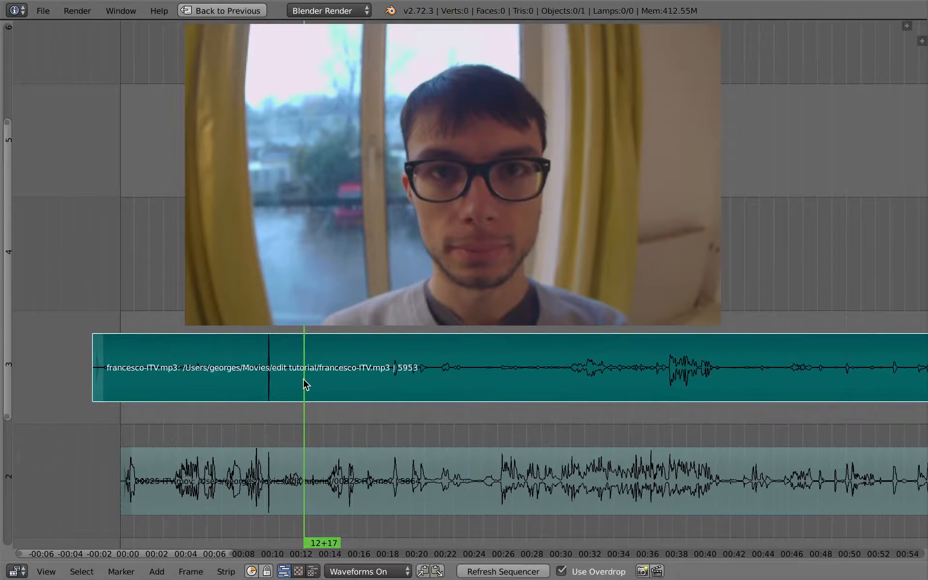
right_click(313, 460)
left_click_drag(293, 473, 279, 469)
key("alt+a")
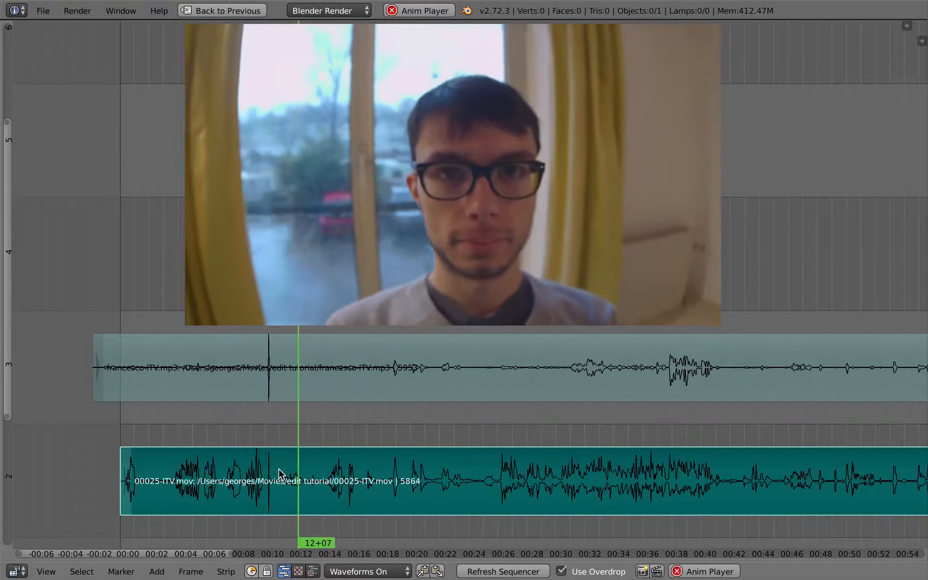
key("alt+a")
Reselect the francesco-ITV.mp3 strip and play the sequence again from about 12+14, following the playhead
key("h")
right_click(304, 372)
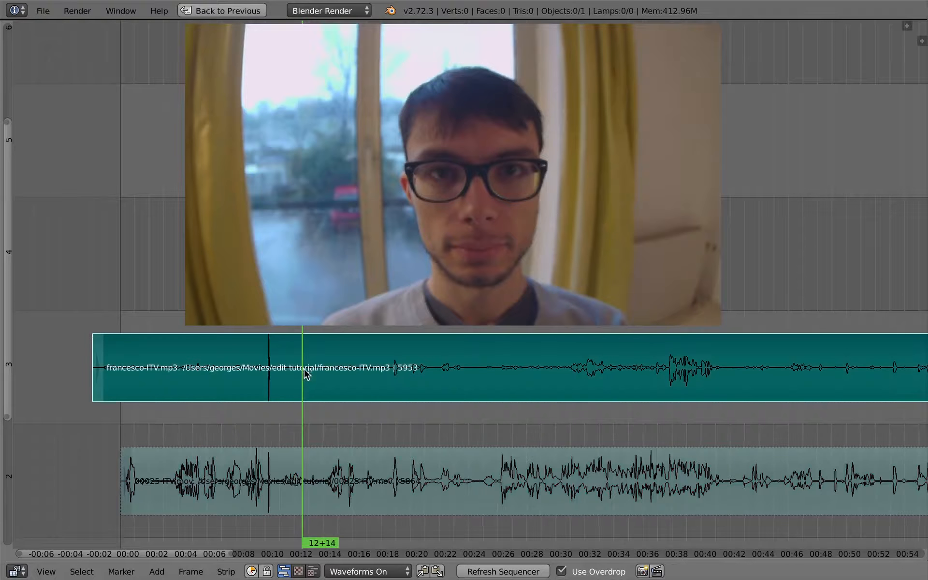
scroll(338, 455, "down", 1)
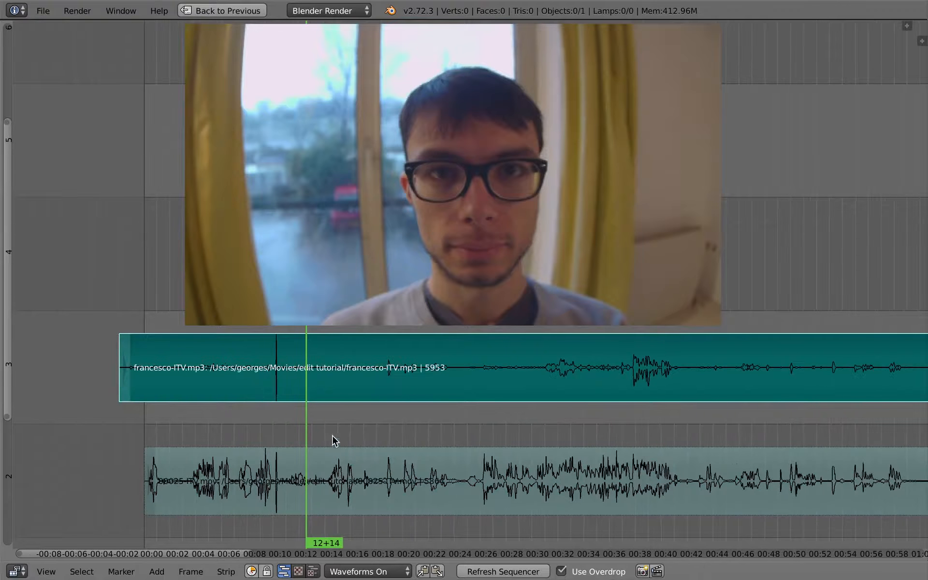
key("alt+a")
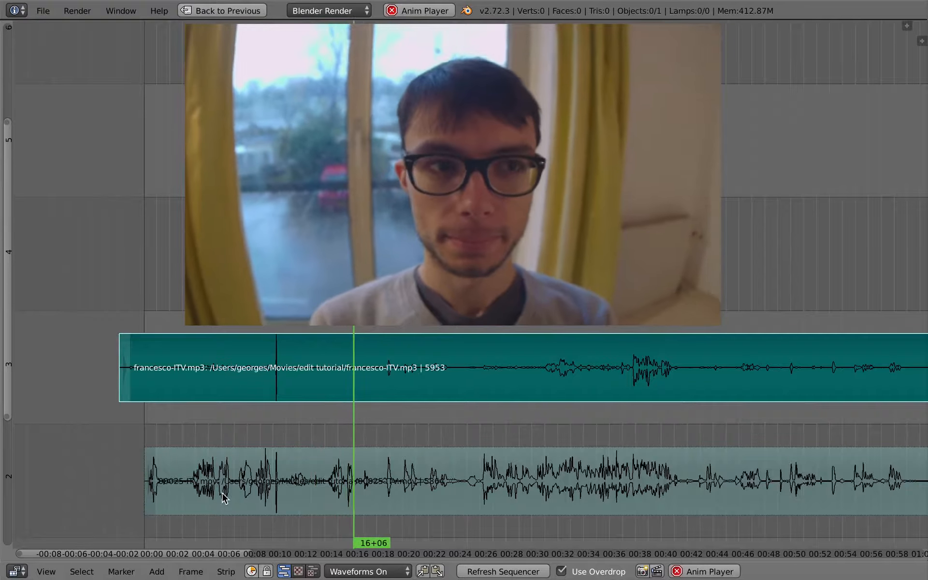
middle_click_drag(369, 435, 324, 427)
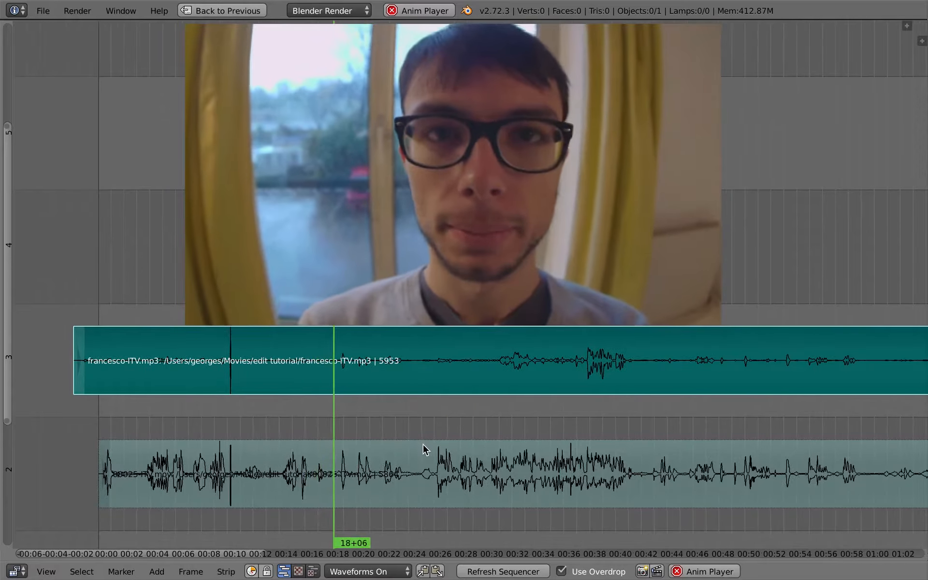
middle_click_drag(425, 450, 356, 431, "ctrl")
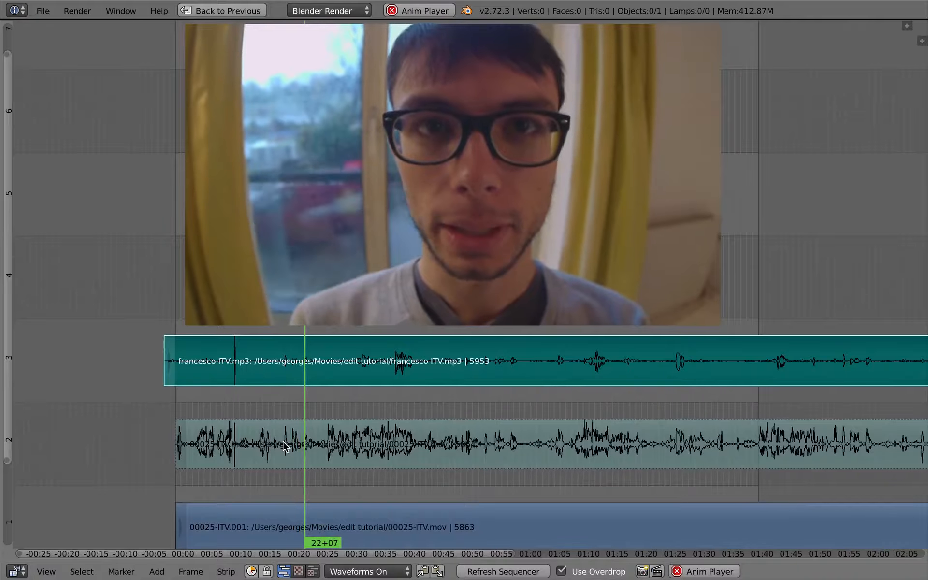
key("XF86AudioRaiseVolume")
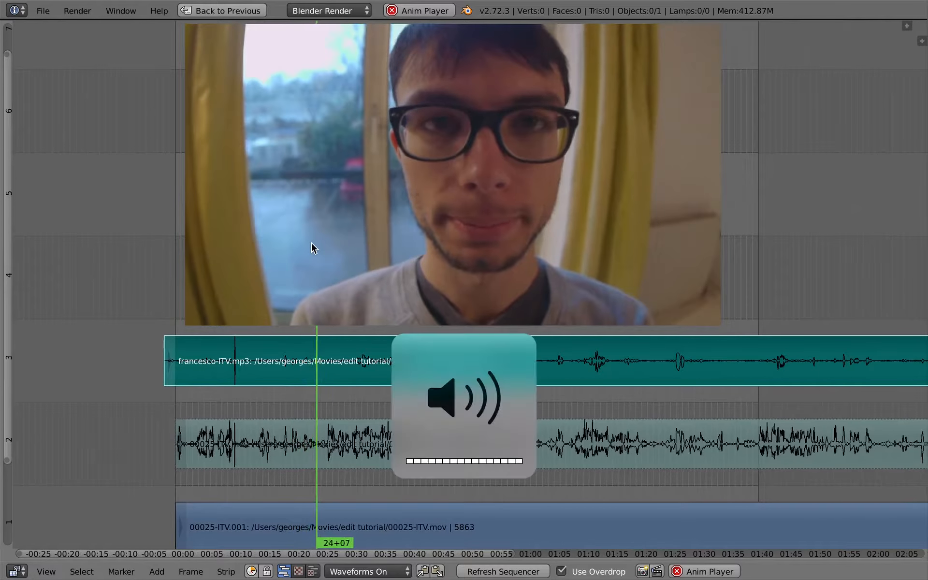
key("alt+a")
Zoom out to the whole sequence and return the maximized sequencer to the split editing layout
left_click_drag(337, 403, 342, 435)
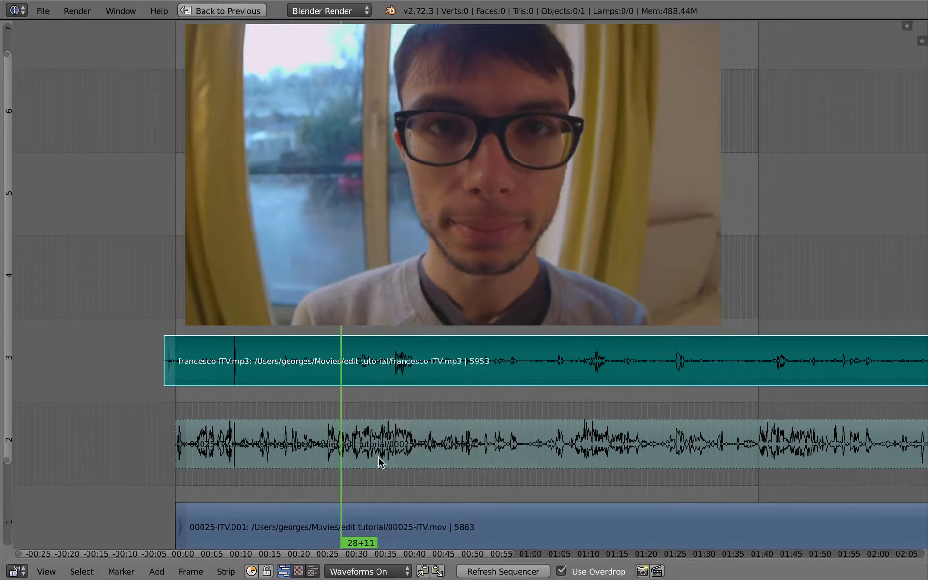
middle_click_drag(363, 453, 260, 414)
middle_click_drag(377, 482, 380, 420, "ctrl")
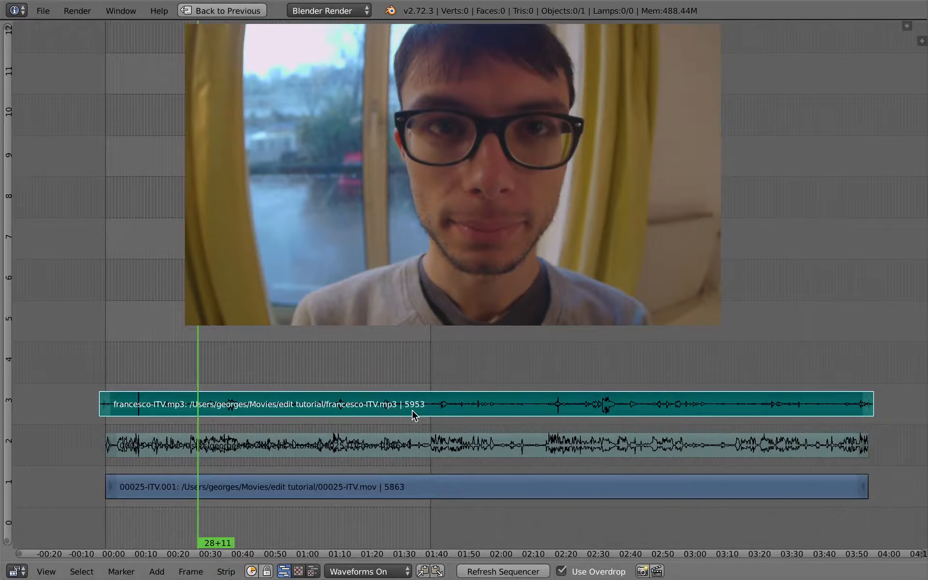
key("ctrl+Up")
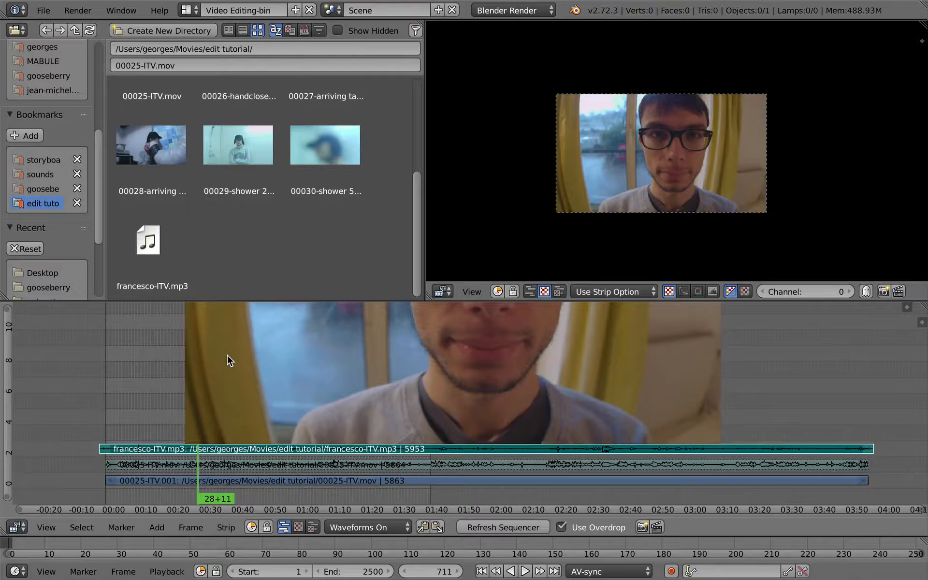
left_click(190, 10)
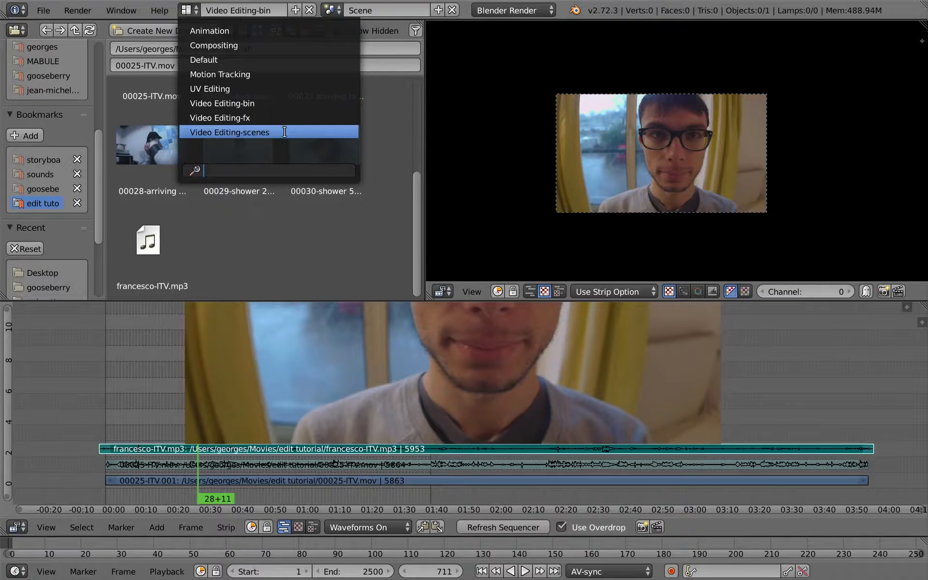
key("Escape")
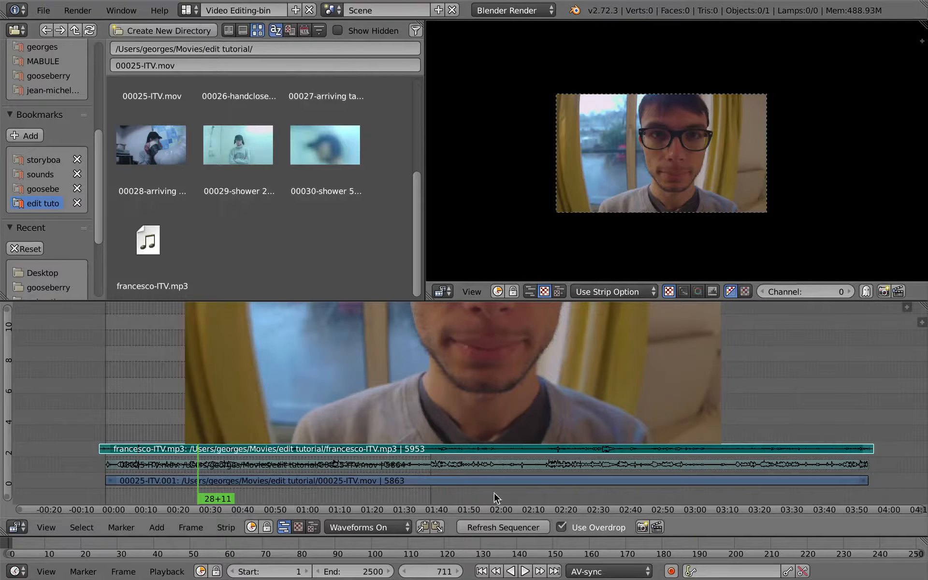
Rename the current scene as Sync_itv
left_click(387, 11)
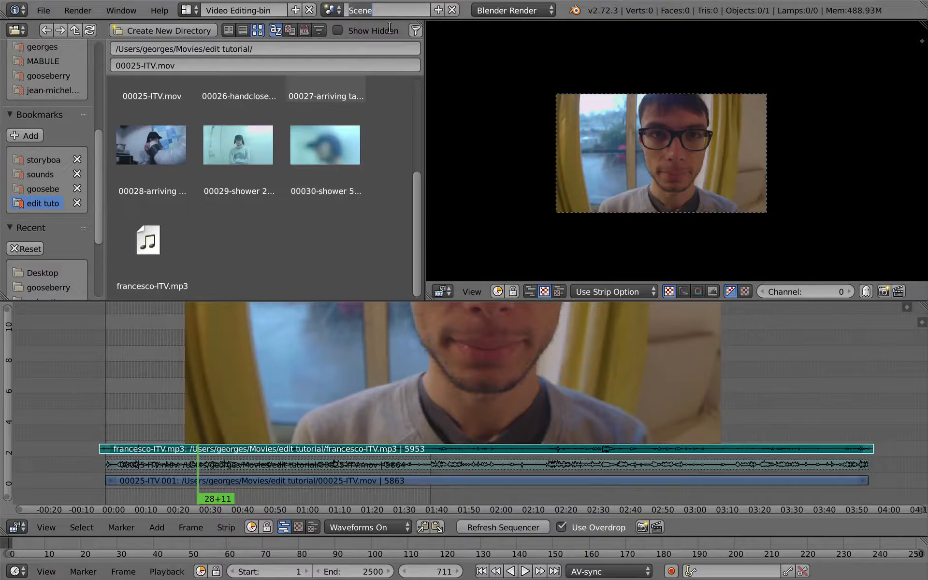
type("Sync_itv")
key("Return")
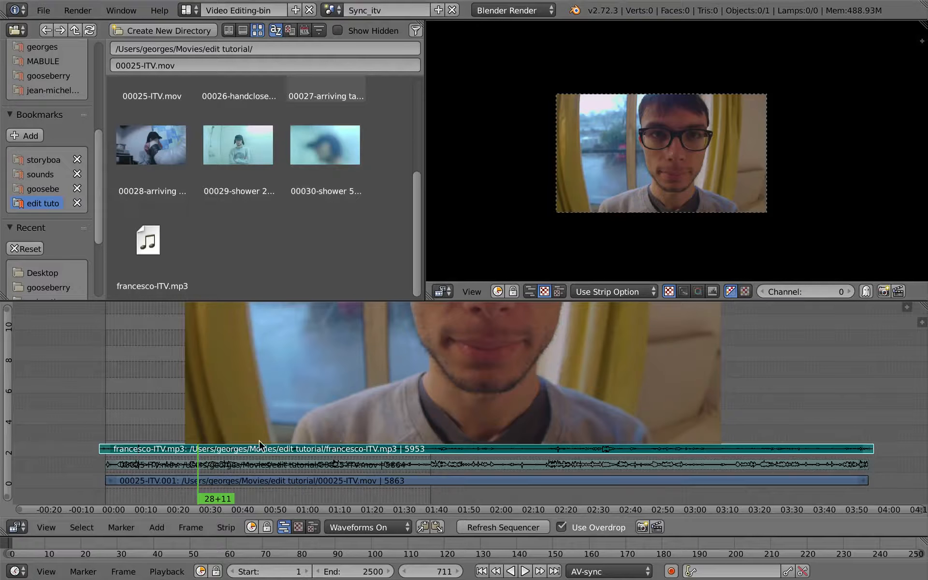
Create a new empty scene and name it edit
left_click(438, 10)
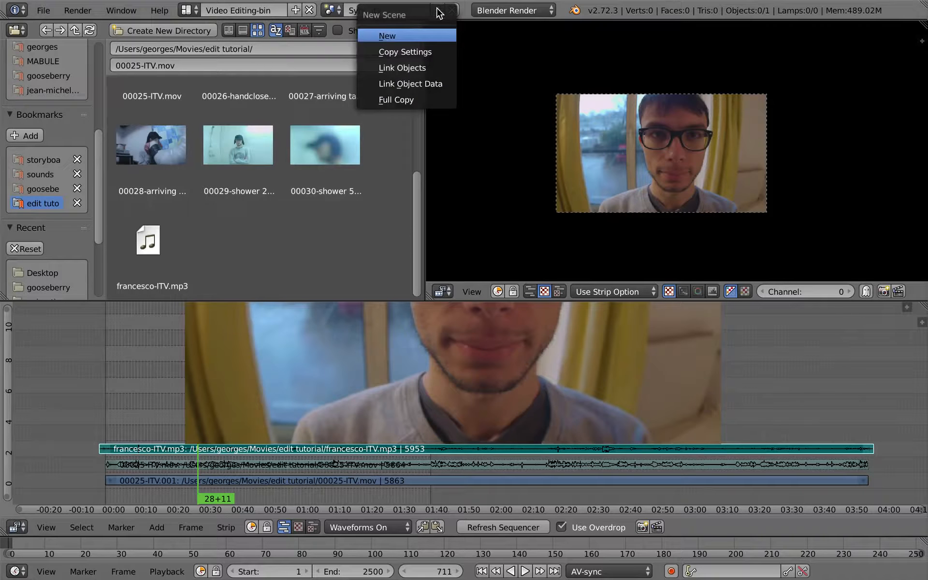
left_click(425, 36)
left_click(397, 12)
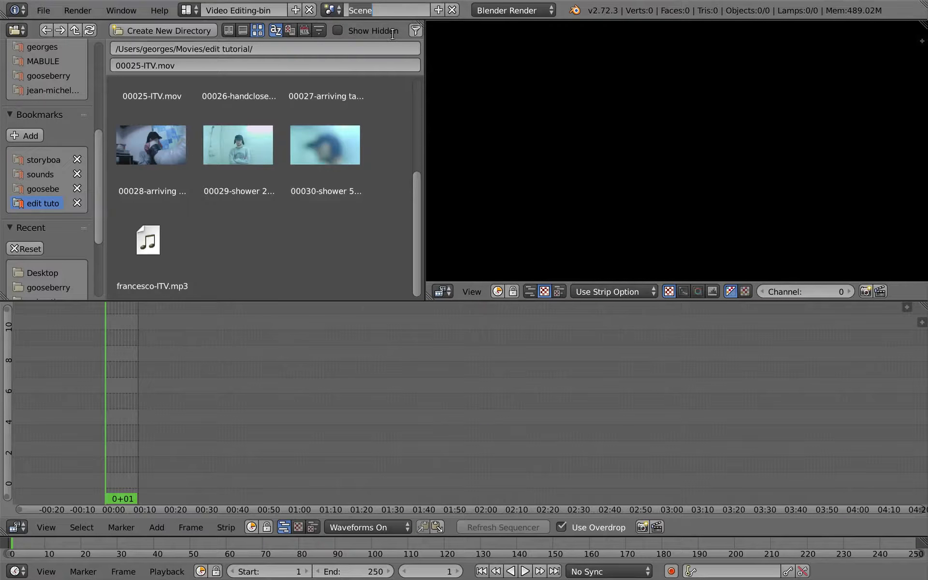
type("editing")
key("Return")
mouse_move(378, 1)
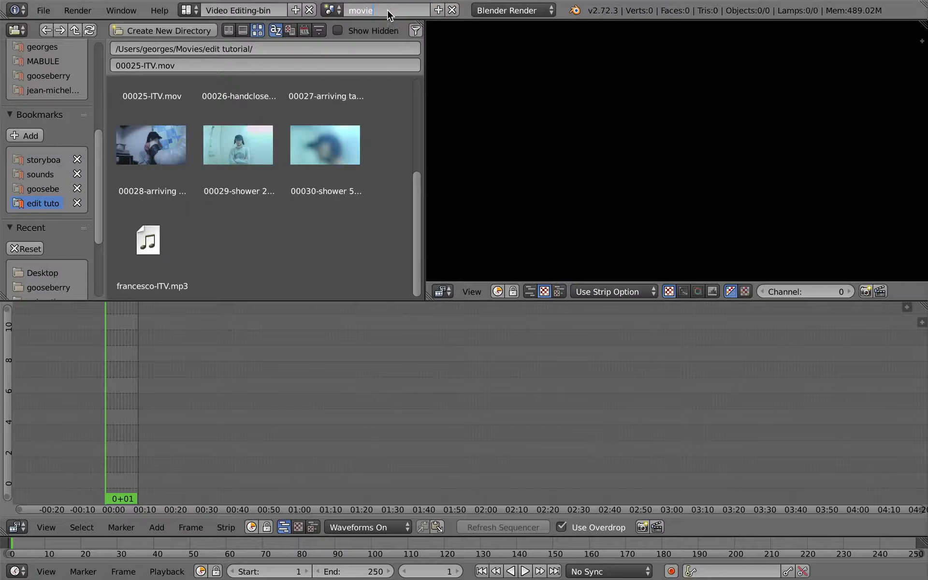
key("Escape")
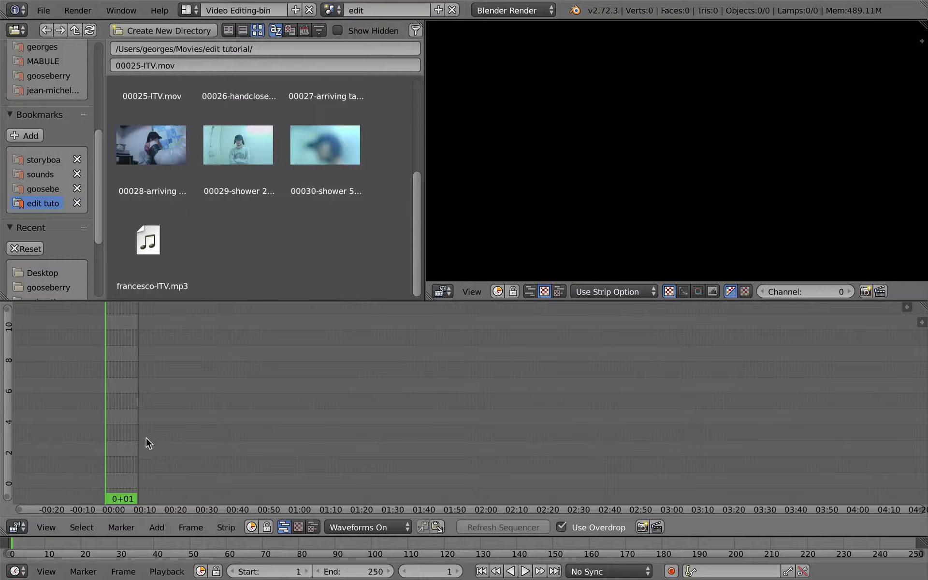
Set the edit scene's end frame to 15000
left_click_drag(372, 570, 877, 536)
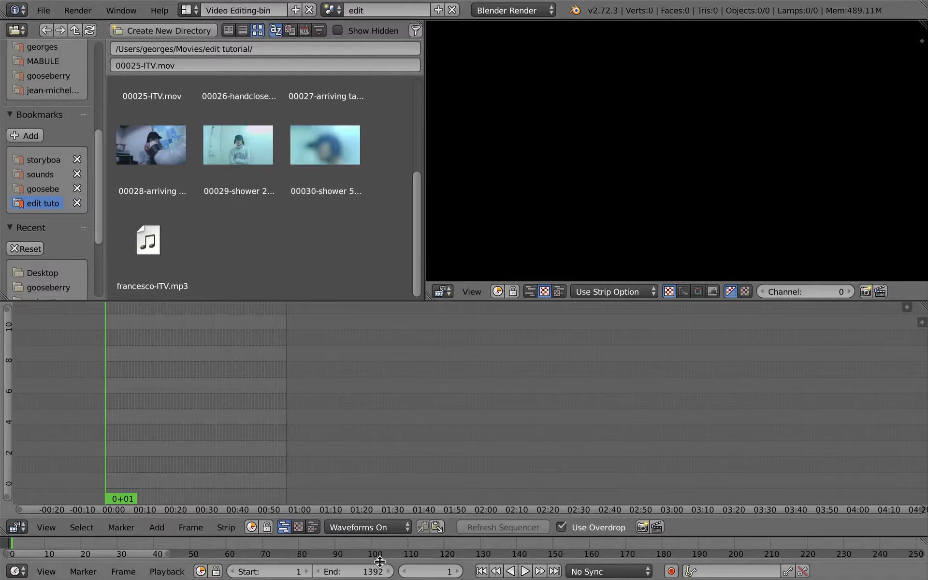
left_click(360, 567)
type("15000")
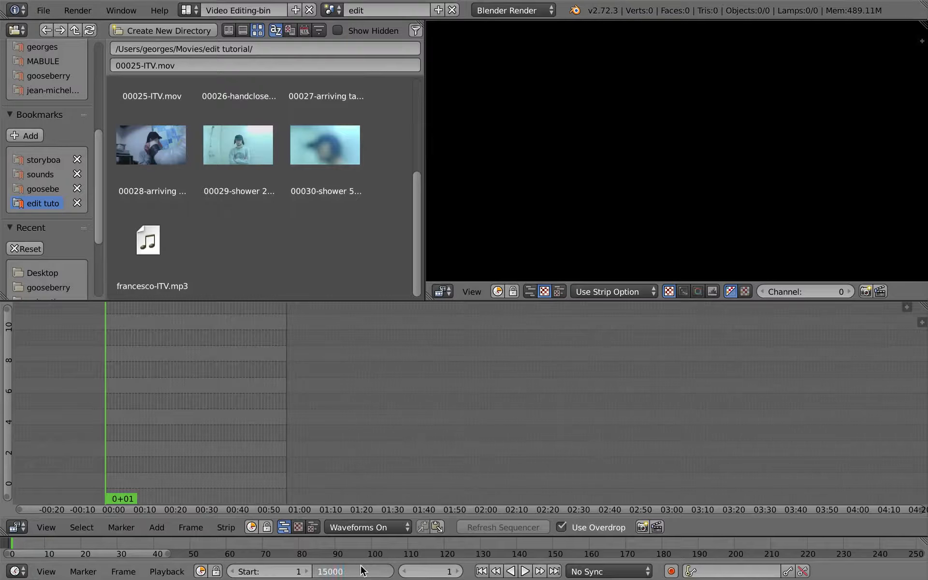
key("Return")
Add the Sync_itv scene as a strip in the edit scene's sequencer at the playhead
middle_click_drag(190, 430, 436, 401)
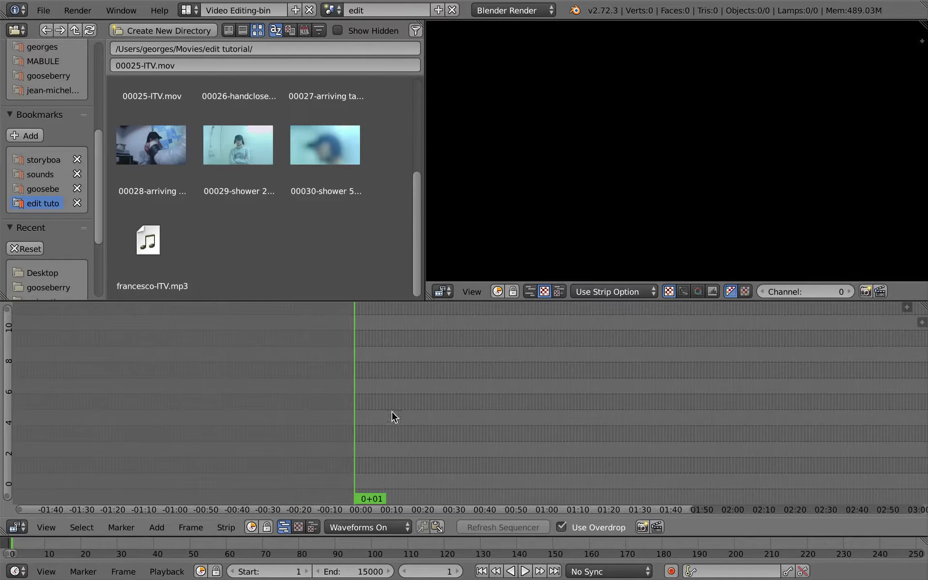
left_click(188, 11)
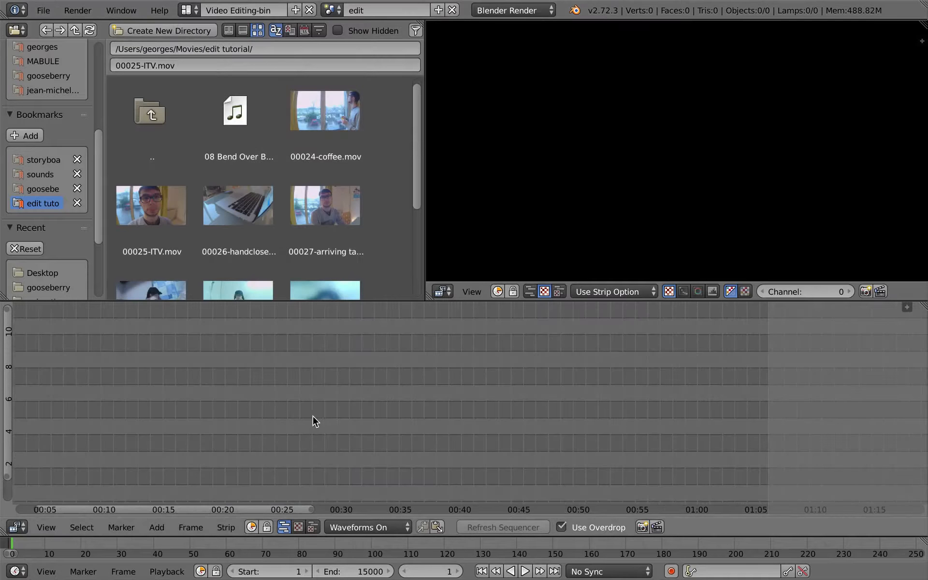
key("Home")
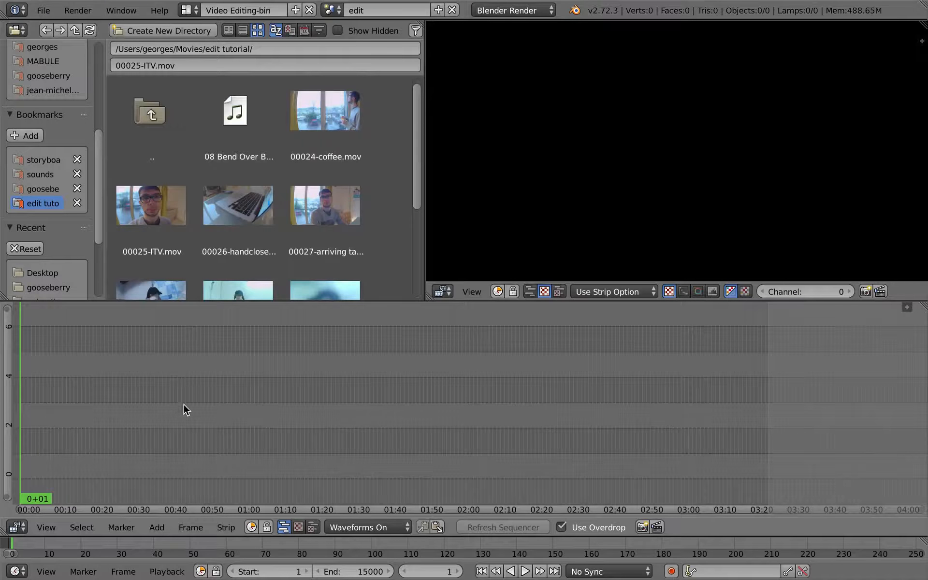
middle_click_drag(183, 404, 430, 407)
key("shift+a")
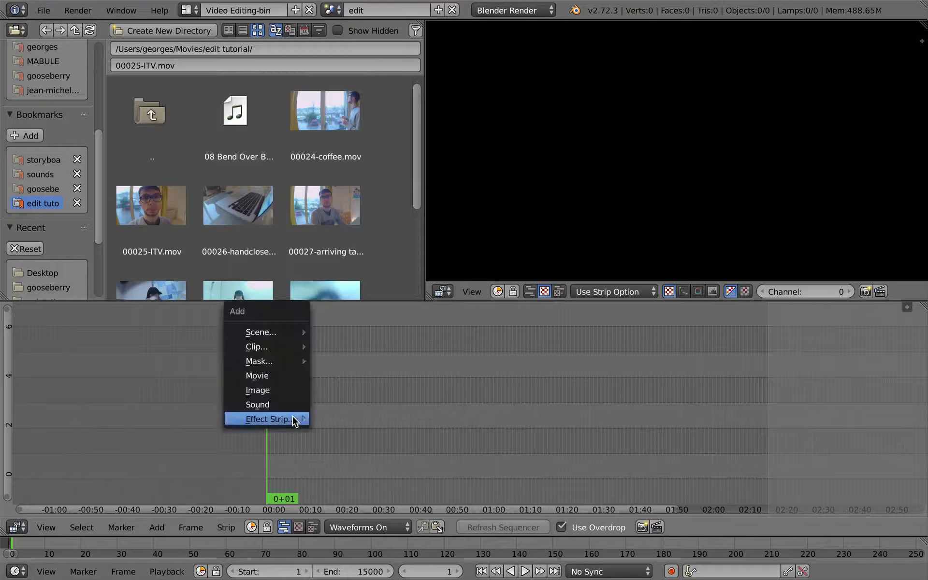
mouse_move(293, 419)
mouse_move(275, 341)
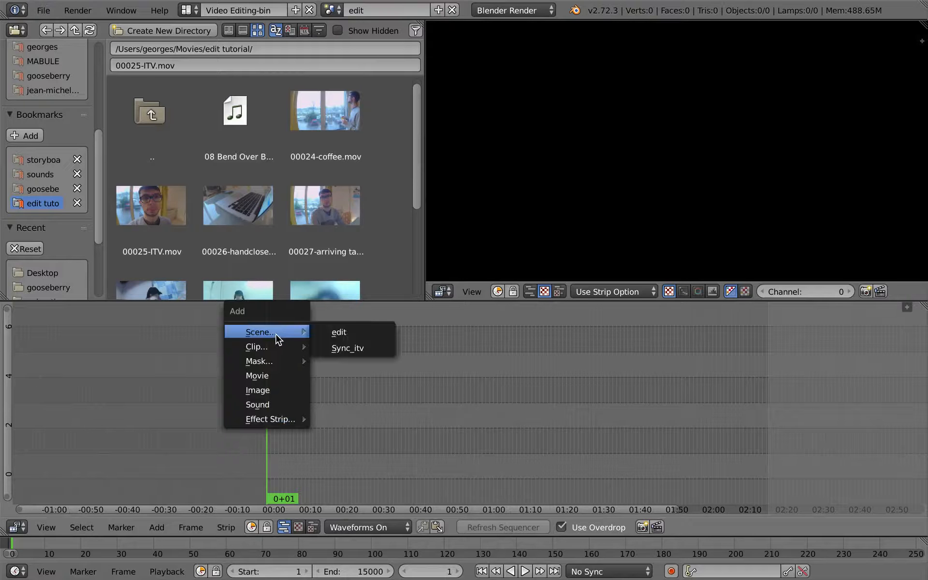
left_click(371, 352)
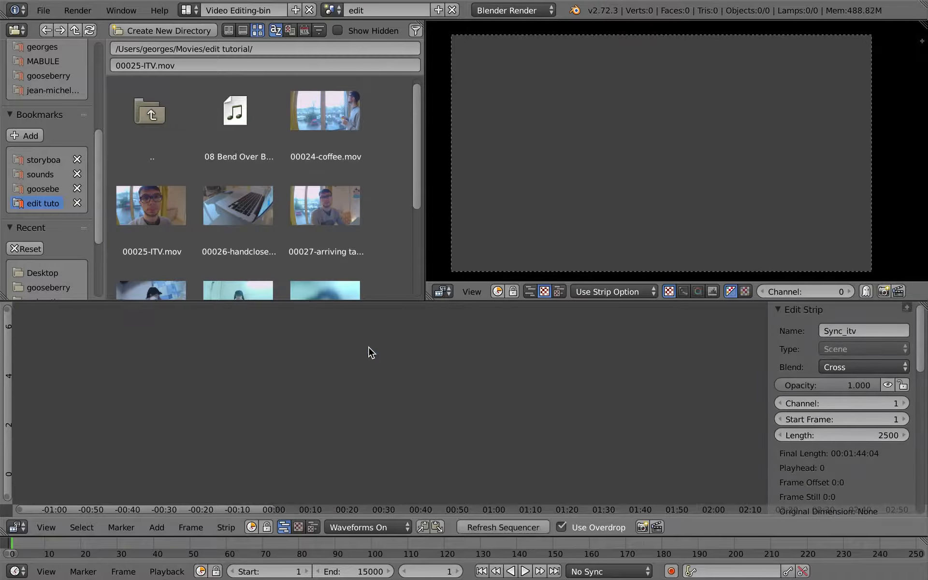
scroll(355, 435, "down", 1)
left_click(562, 527)
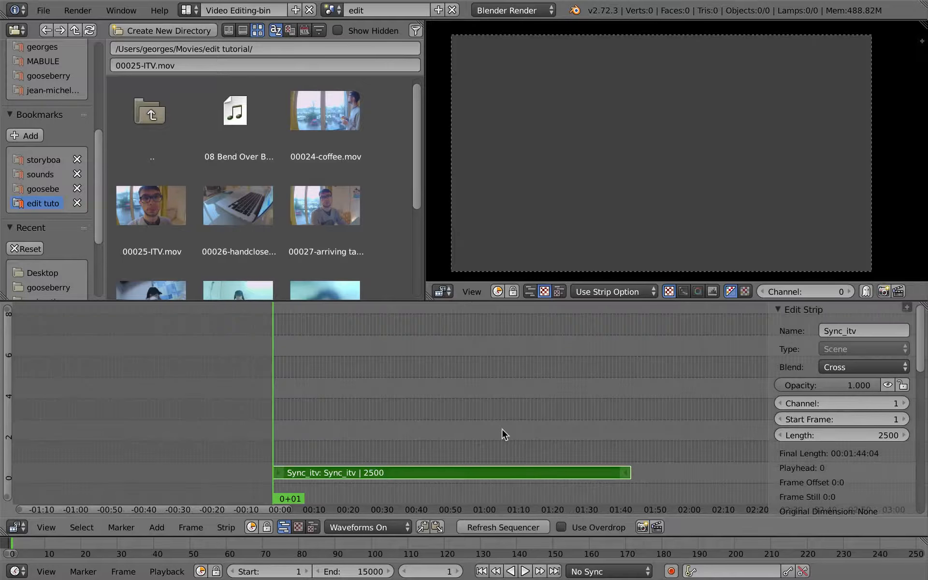
middle_click_drag(435, 419, 487, 413)
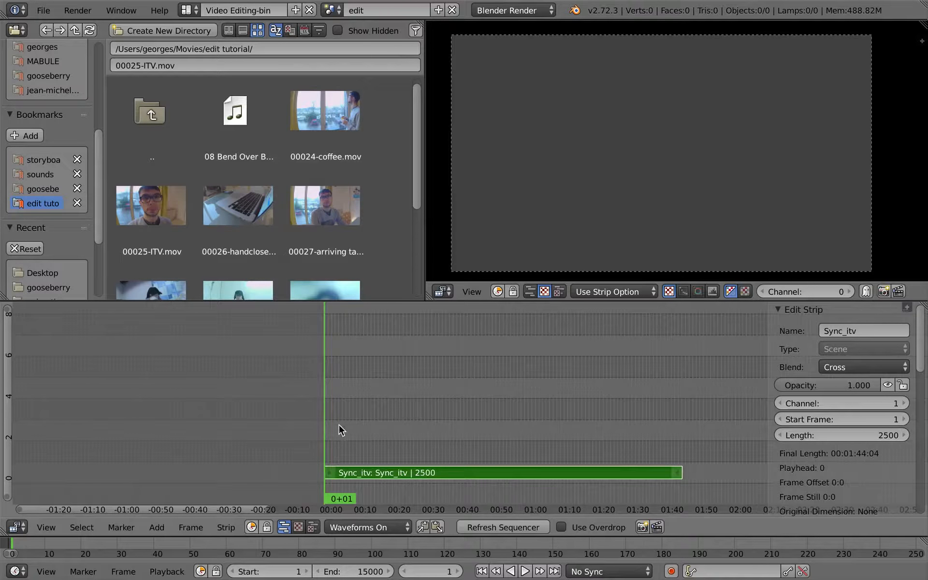
key("ctrl+Up")
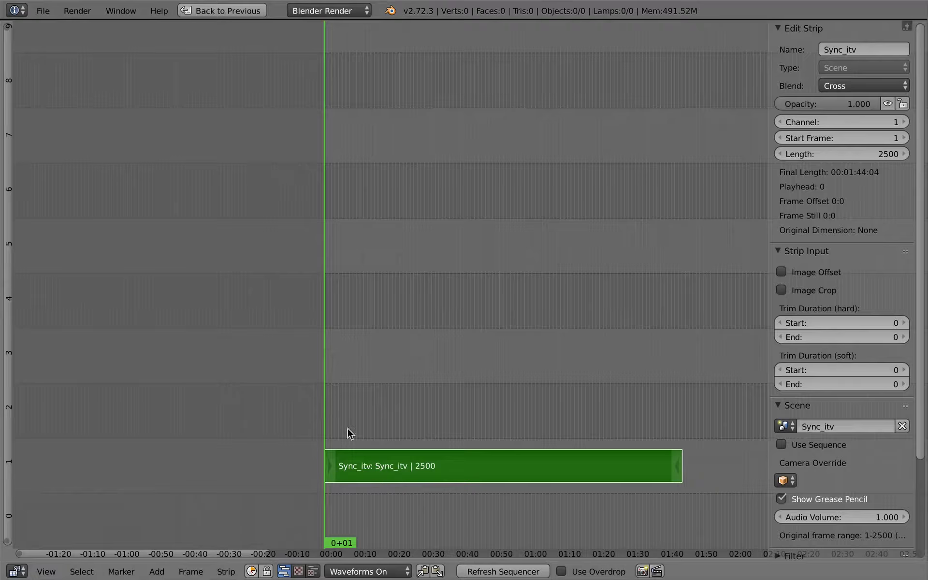
left_click_drag(348, 431, 325, 430)
key("ctrl+Up")
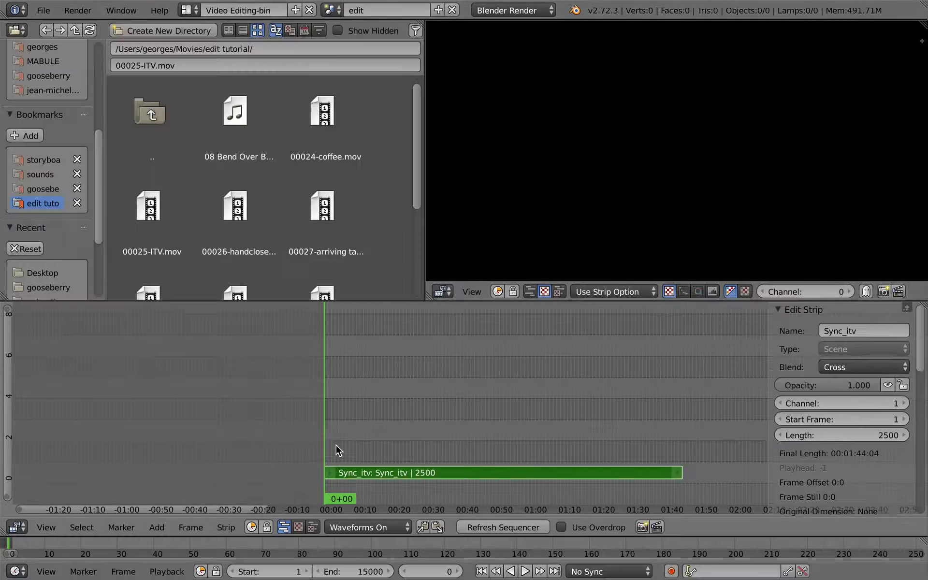
left_click(561, 527)
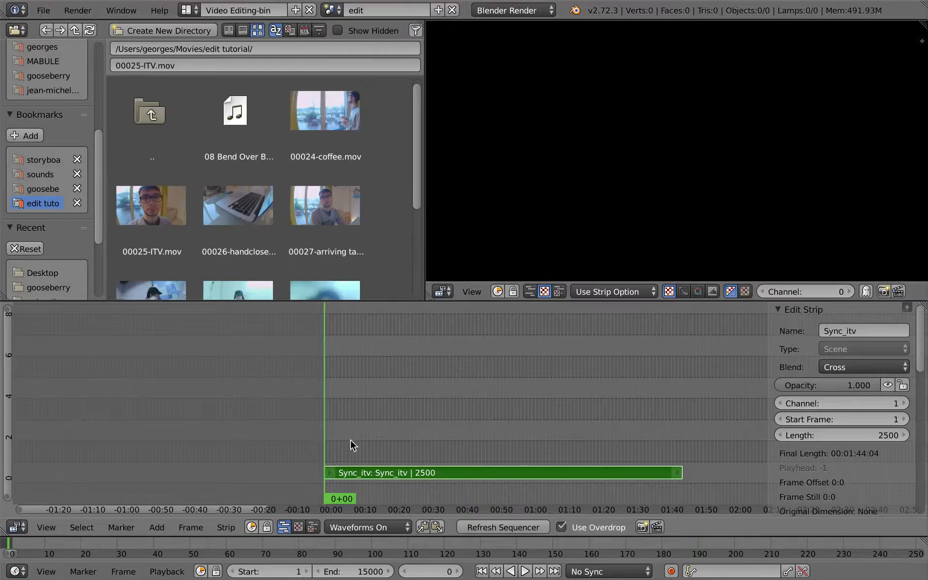
Enable Use Sequence for the Sync_itv scene strip so it shows the sequenced footage
key("alt+a")
scroll(842, 441, "down", 1)
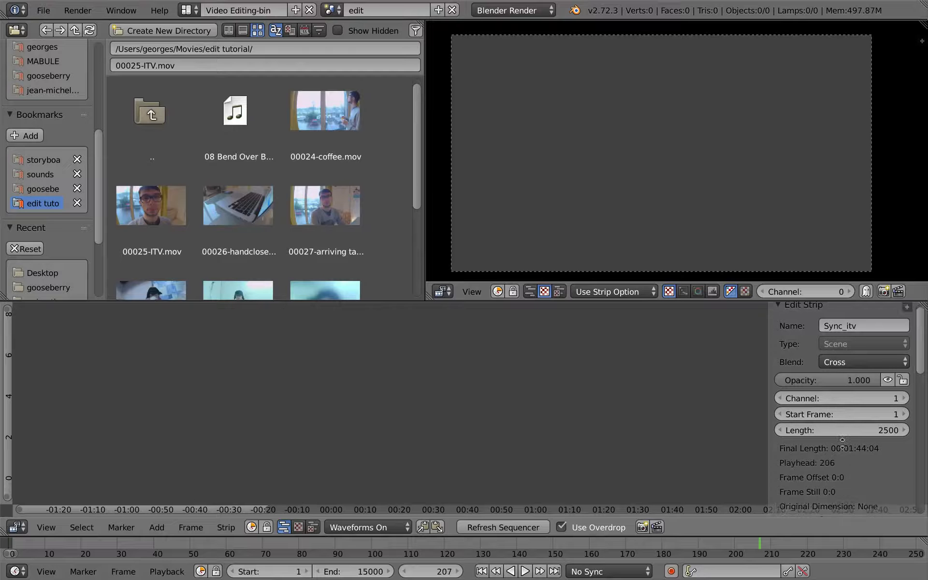
scroll(841, 437, "down", 12)
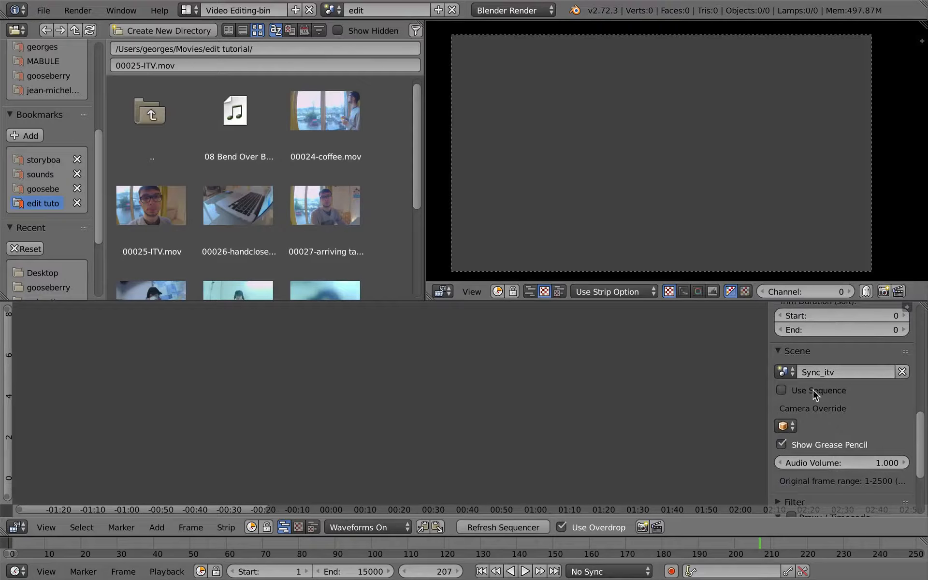
left_click(781, 390)
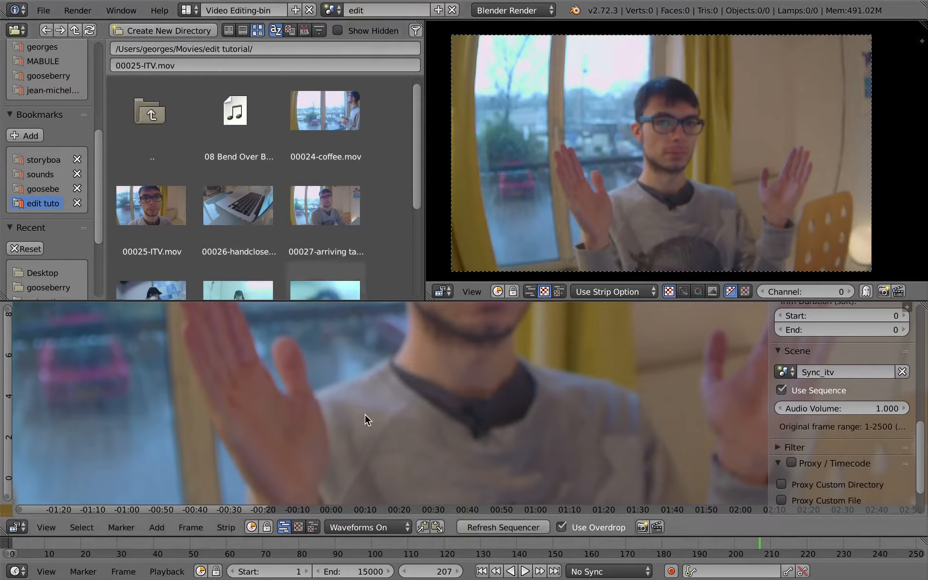
Set the edit scene's render resolution scale to 25% and its frame rate to 25 fps
key("ctrl+Left")
left_click(770, 216)
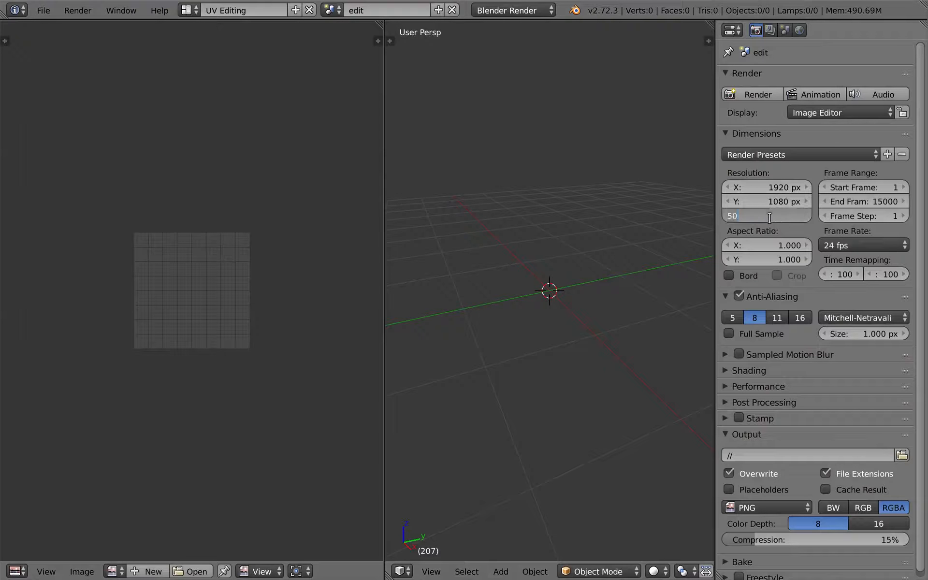
type("25")
key("Return")
left_click(877, 247)
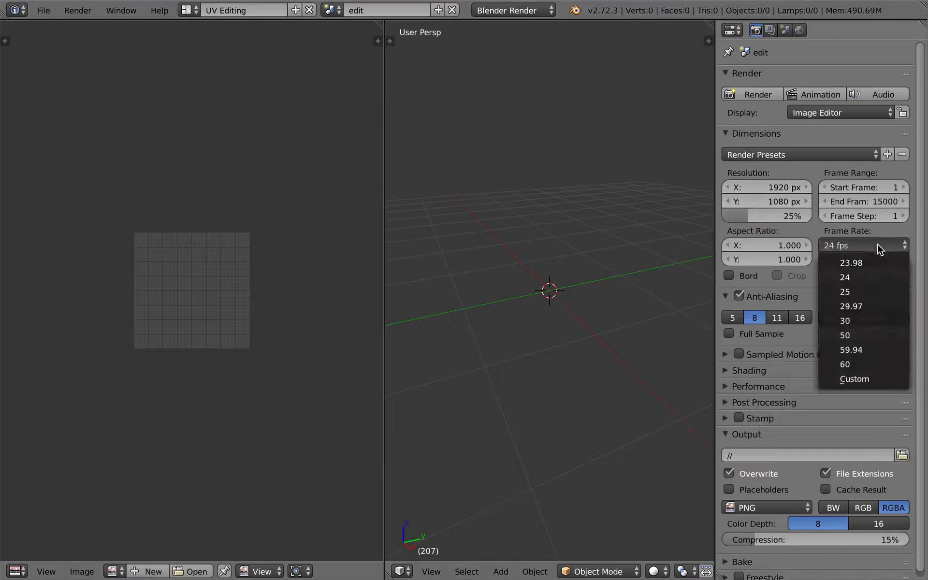
left_click(845, 291)
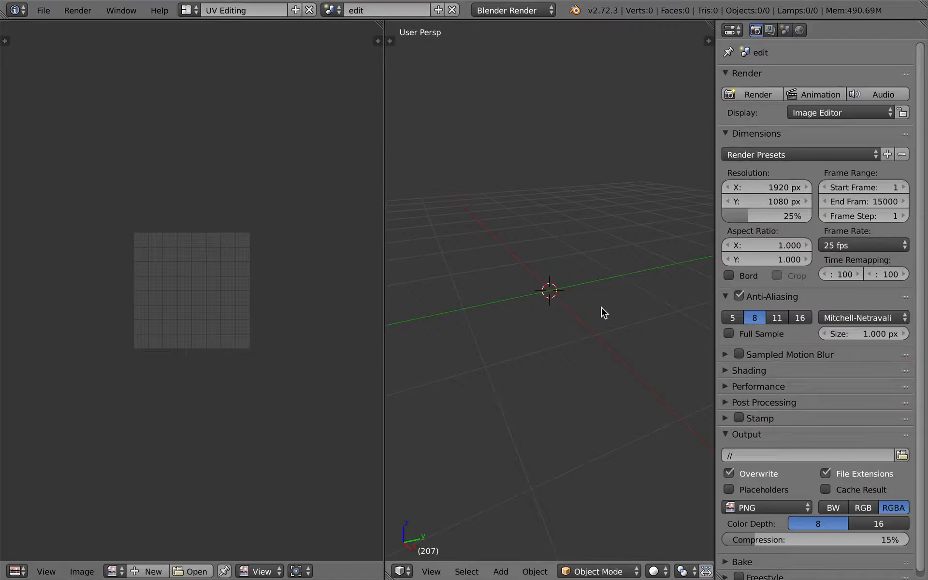
key("ctrl+Right")
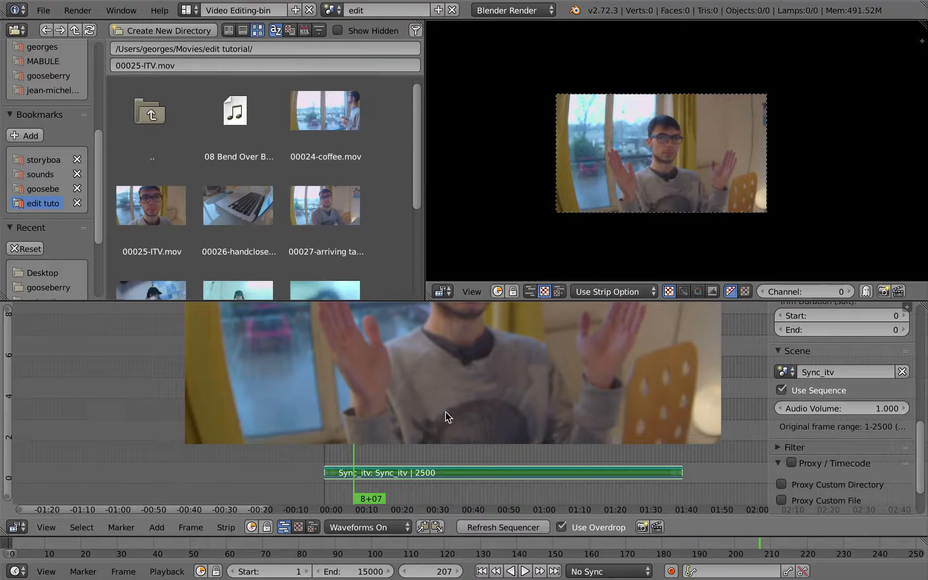
Play back the Sync_itv scene strip in the maximized sequencer to check playback
key("ctrl+Up")
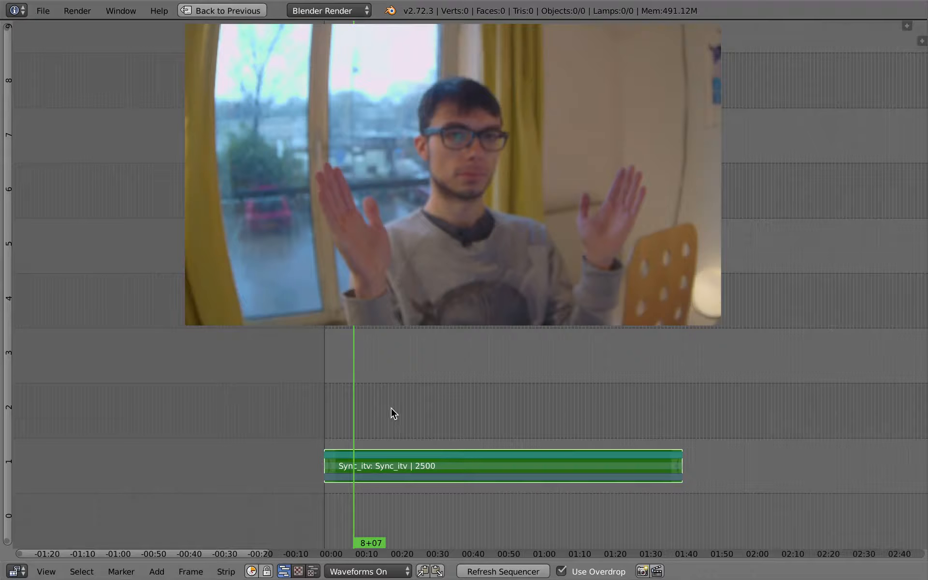
scroll(370, 415, "down", 5)
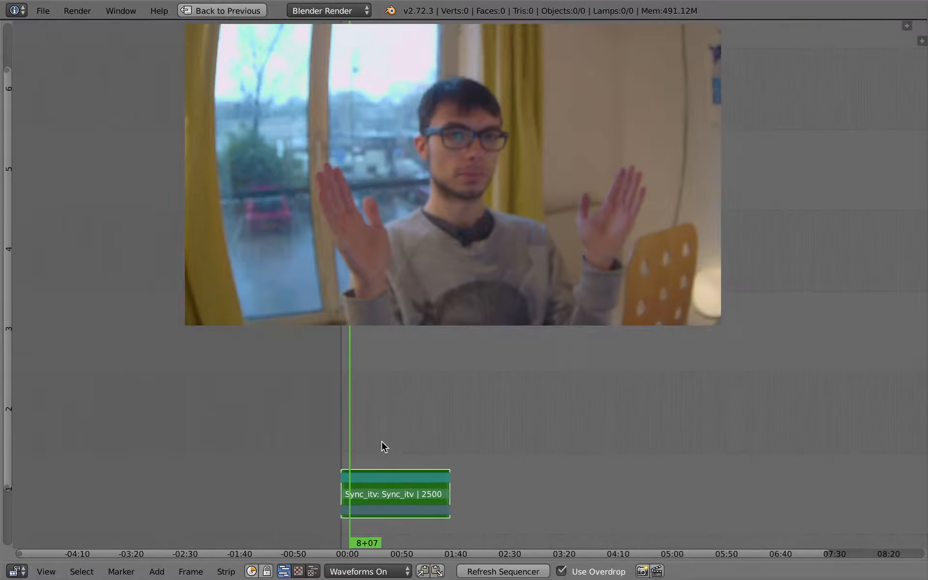
scroll(381, 441, "up", 5)
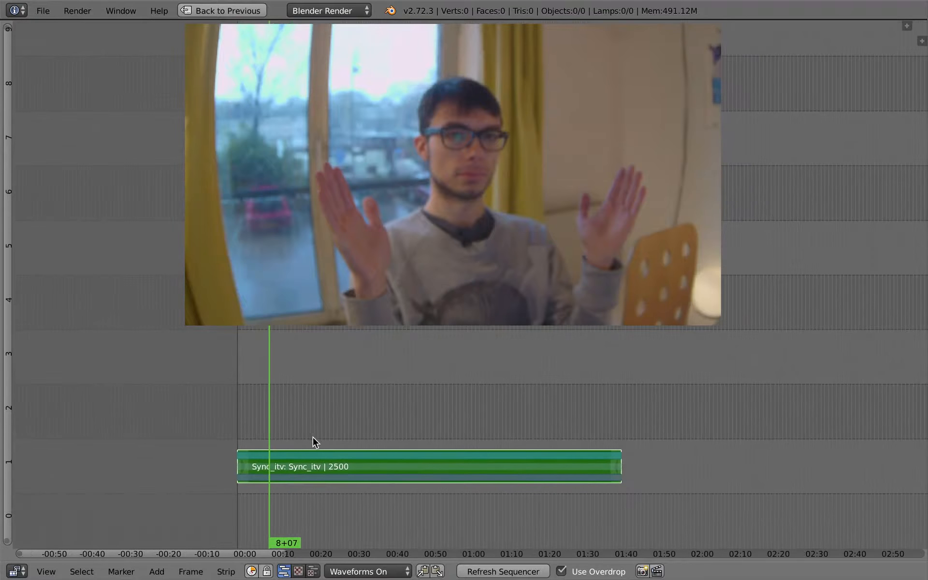
key("alt+a")
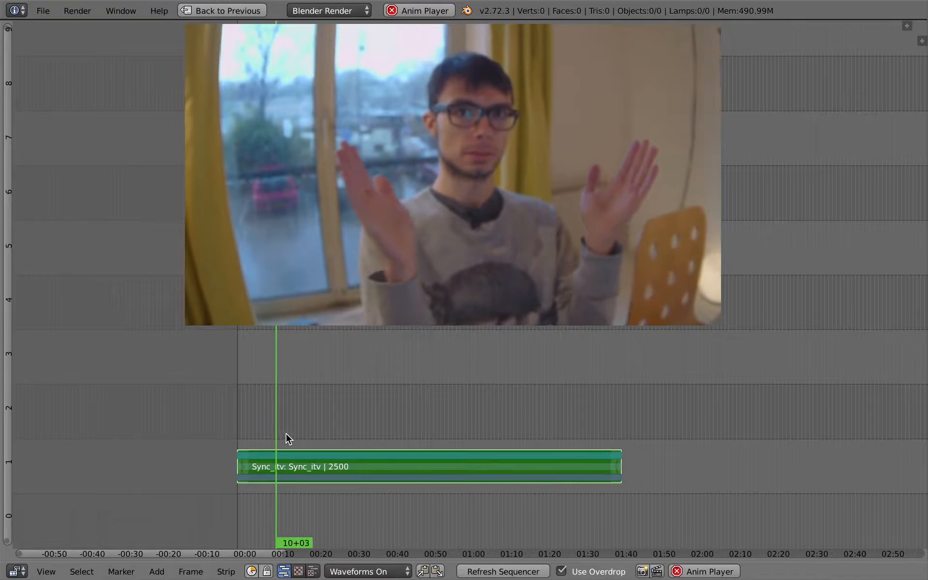
key("alt+a")
key("ctrl+Up")
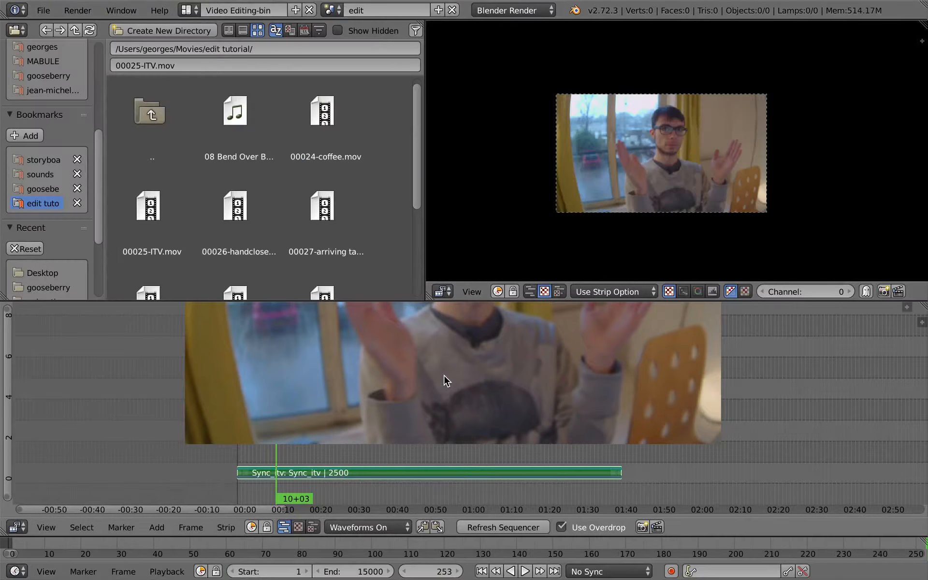
Set the playback sync mode to AV-sync
left_click(609, 571)
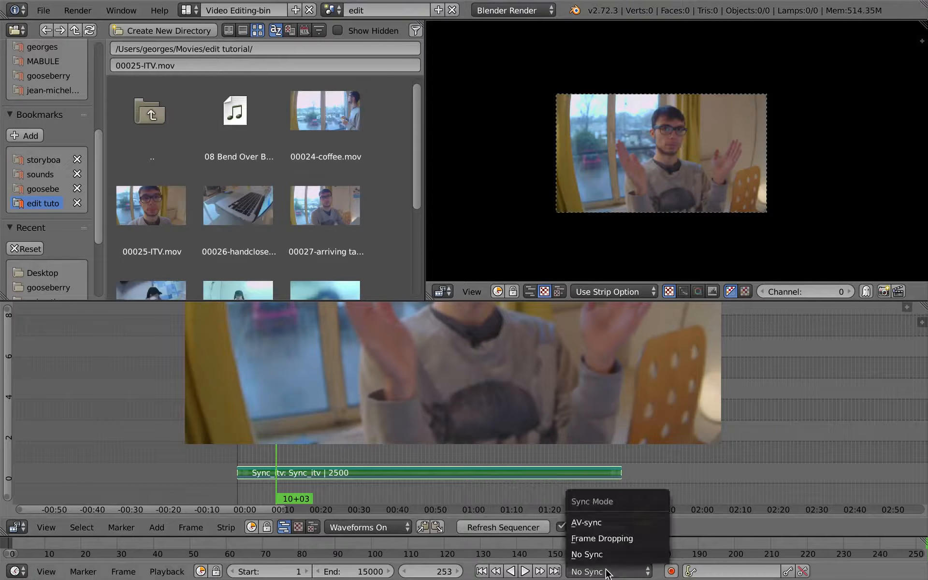
left_click(614, 526)
left_click(170, 571)
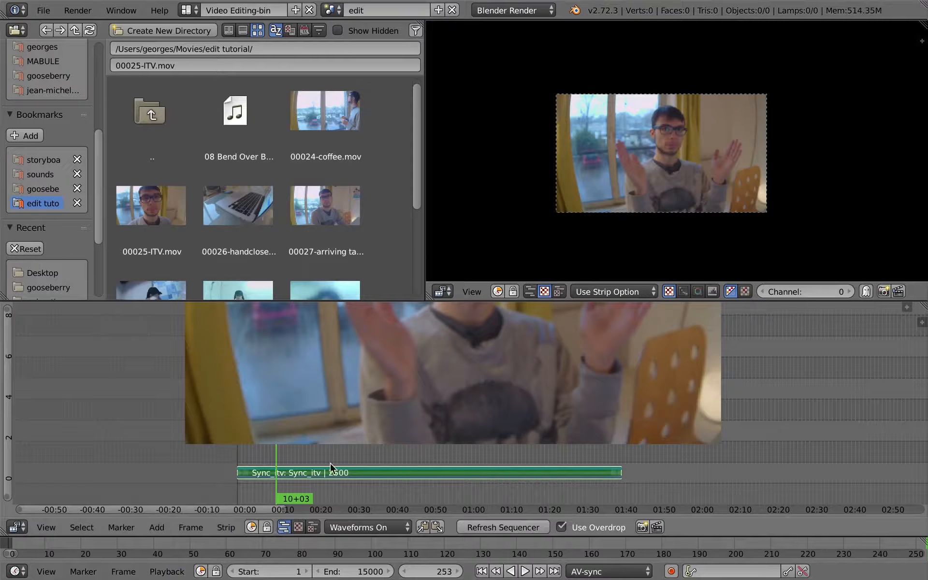
Play the scene strip again in the maximized sequencer to check the synced playback
key("alt+a")
key("ctrl+Up")
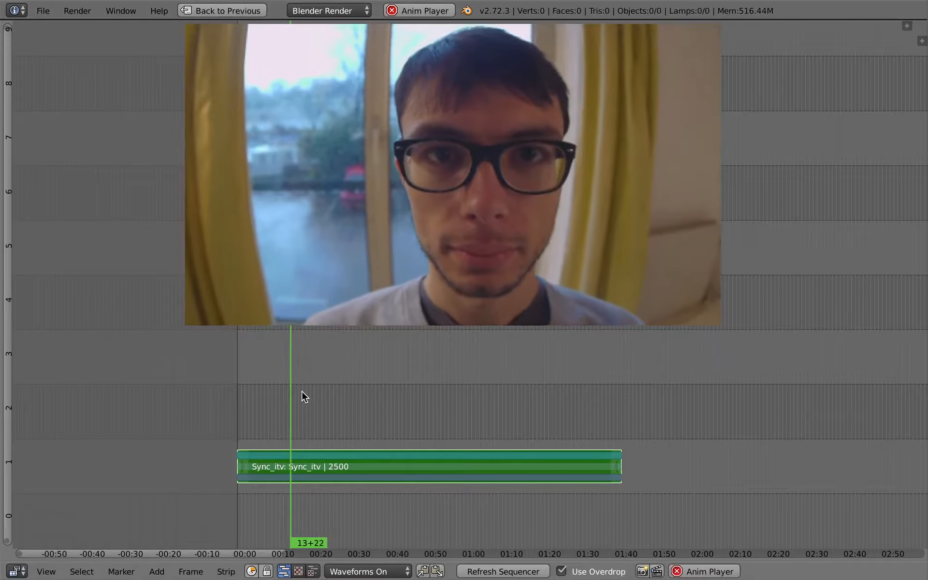
key("alt+a")
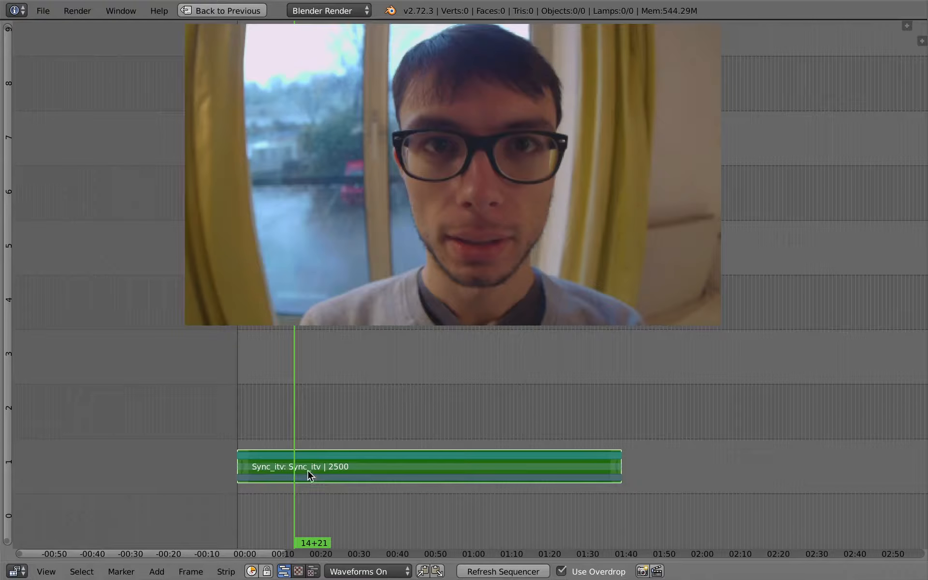
Move the Sync_itv scene strip later in the timeline so it starts around 00:14
scroll(306, 477, "up", 2)
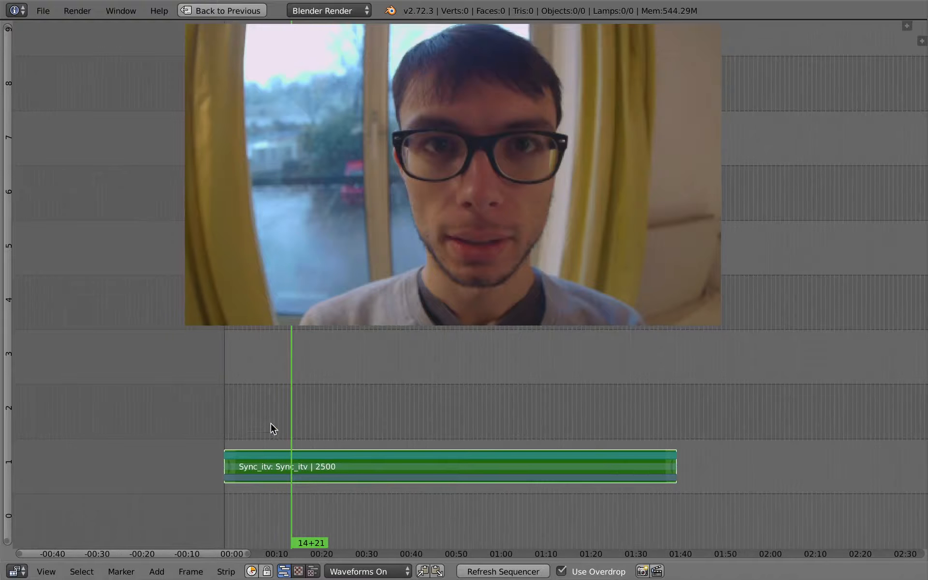
scroll(290, 459, "up", 2)
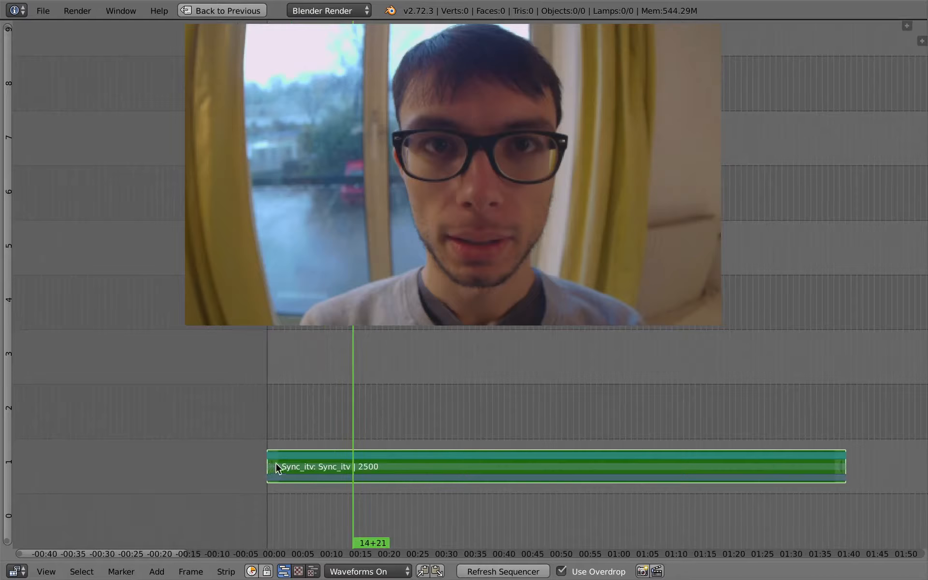
key("g")
left_click(358, 465)
Play the strip, then trim its start to the current frame around 00:53
key("alt+a")
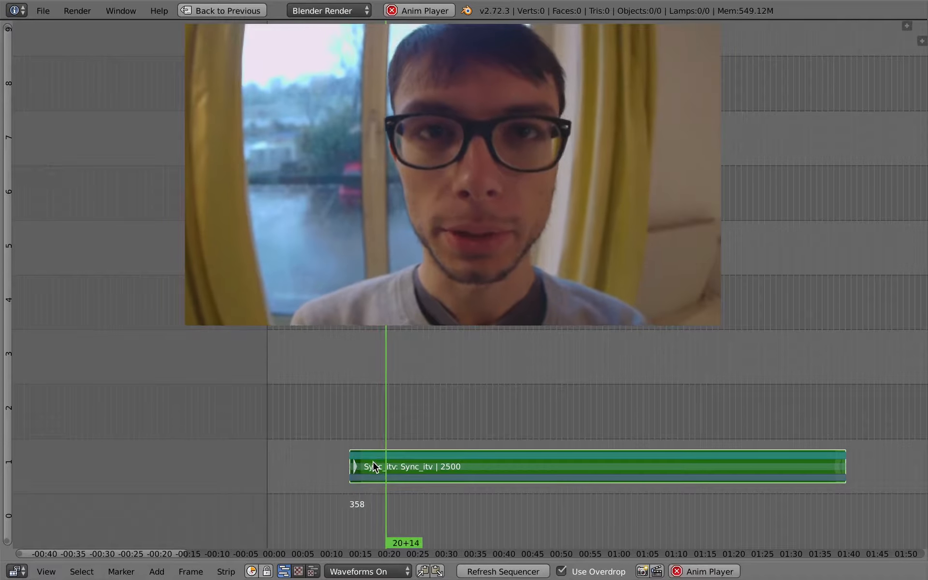
left_click_drag(403, 460, 522, 460)
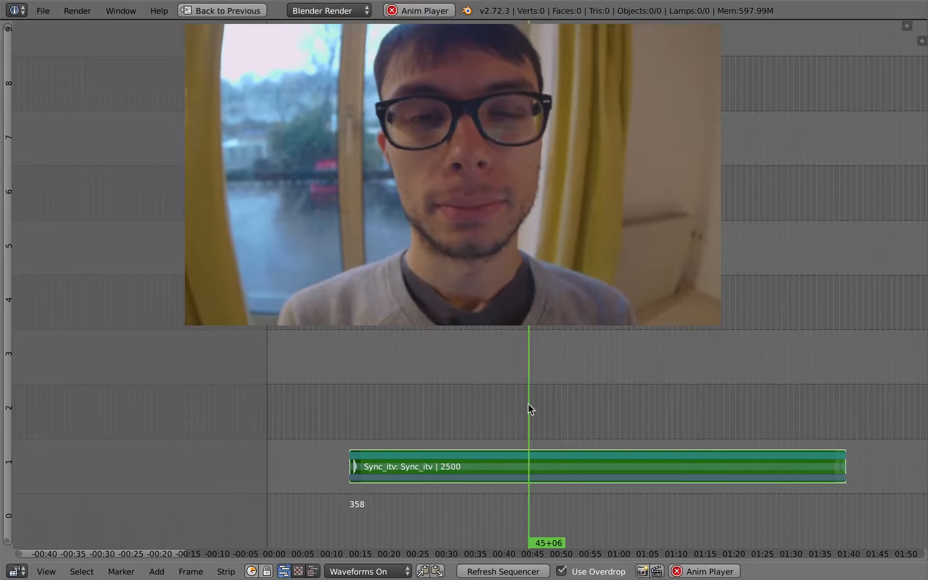
left_click_drag(558, 464, 563, 463)
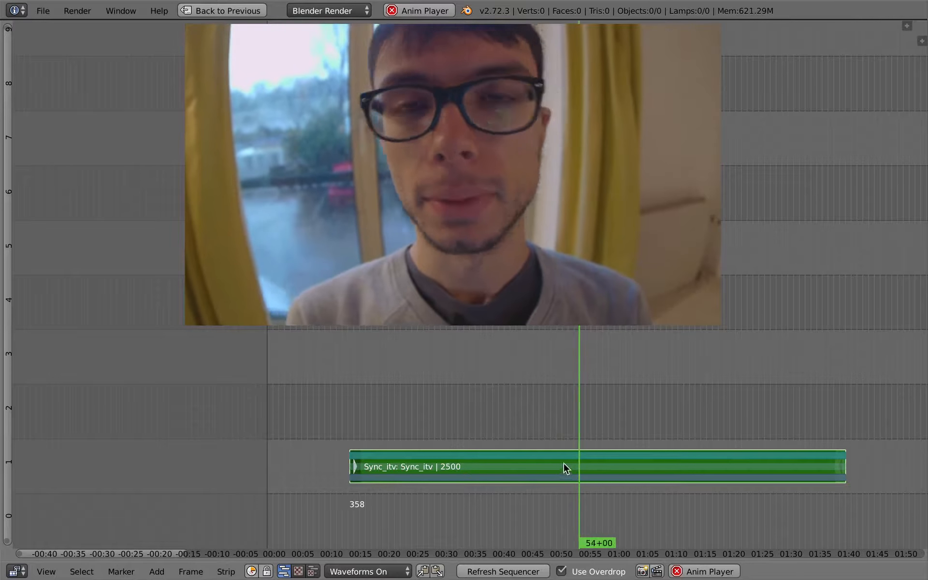
left_click(563, 464)
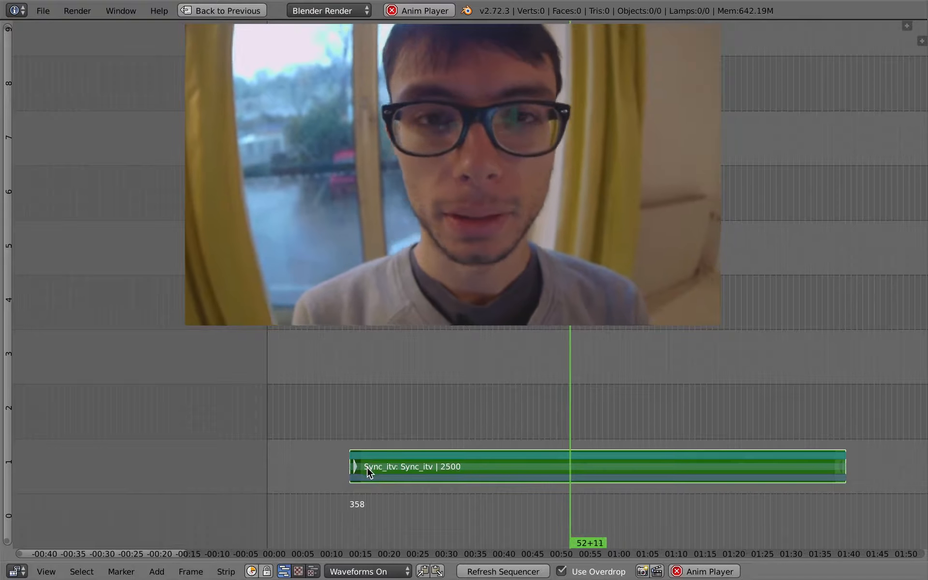
key("shift+s")
key("alt+a")
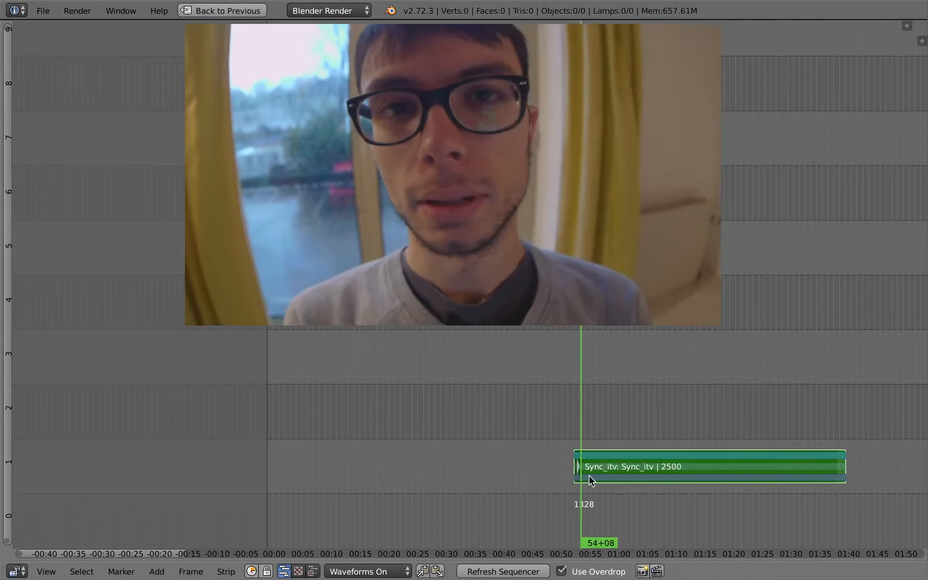
Re-trim the scene strip's start to frame 1302 and resume playback
middle_click_drag(740, 448, 714, 446)
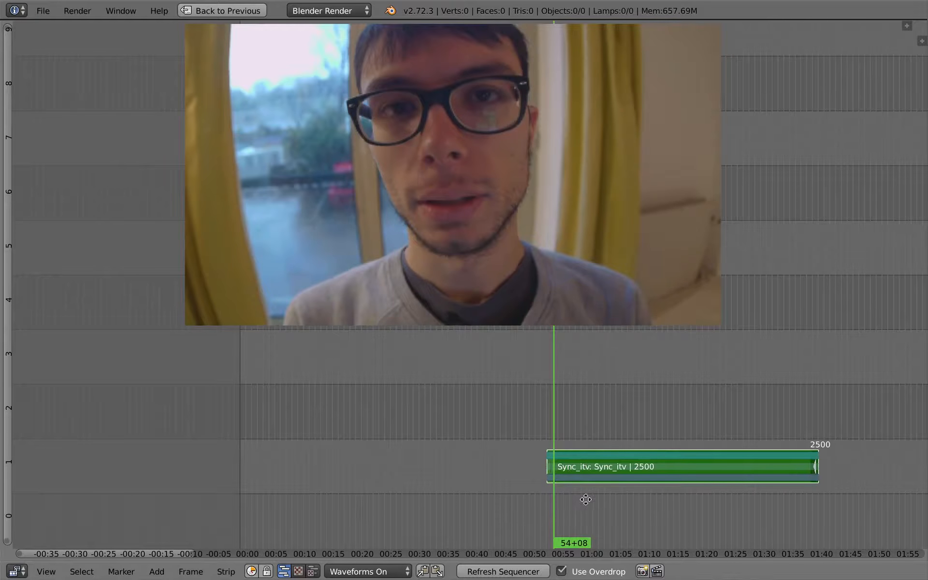
middle_click_drag(586, 500, 498, 470, "ctrl")
left_click_drag(431, 450, 421, 447)
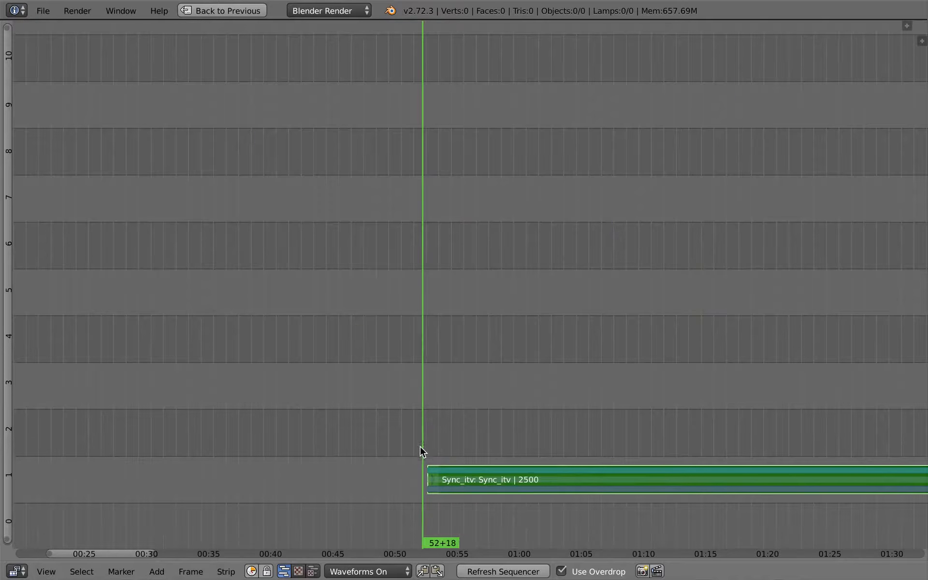
key("g")
right_click(432, 479)
left_click(466, 464)
left_click(362, 425)
key("shift+s")
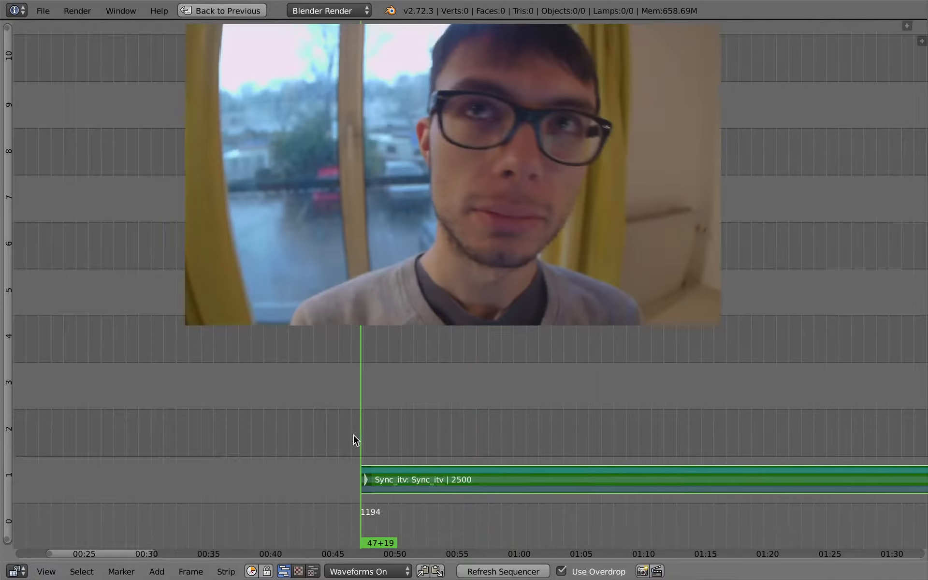
left_click(414, 457)
left_click(405, 433)
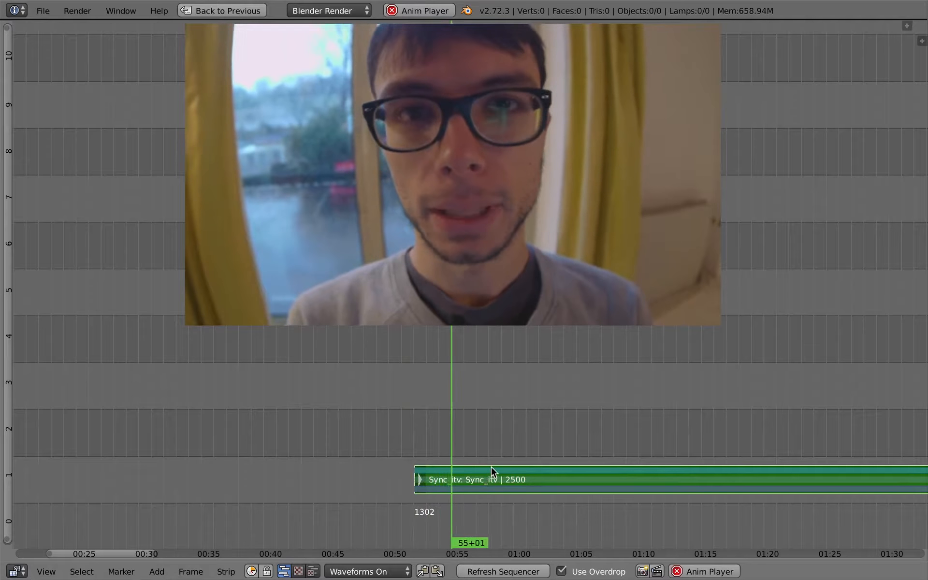
Cut the scene strip at the current frame around 01:11
middle_click_drag(522, 425, 321, 405)
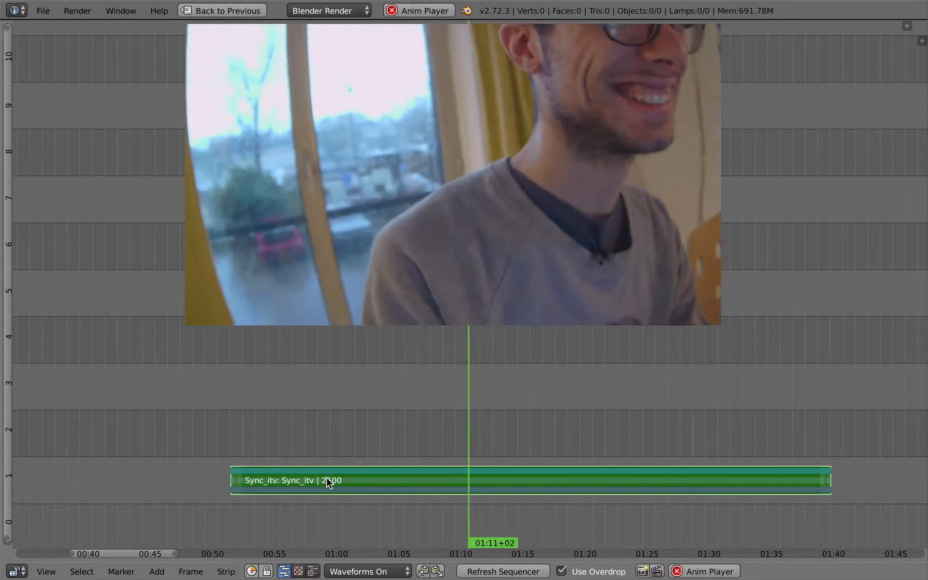
key("k")
key("alt+a")
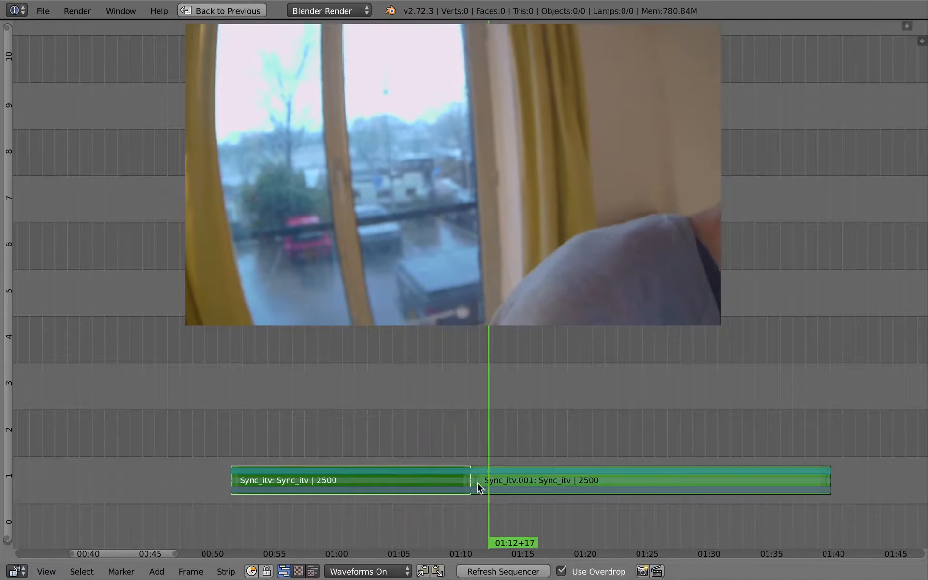
Cut the second piece again around 01:15 and delete the short segment between the two cuts
left_click(473, 444)
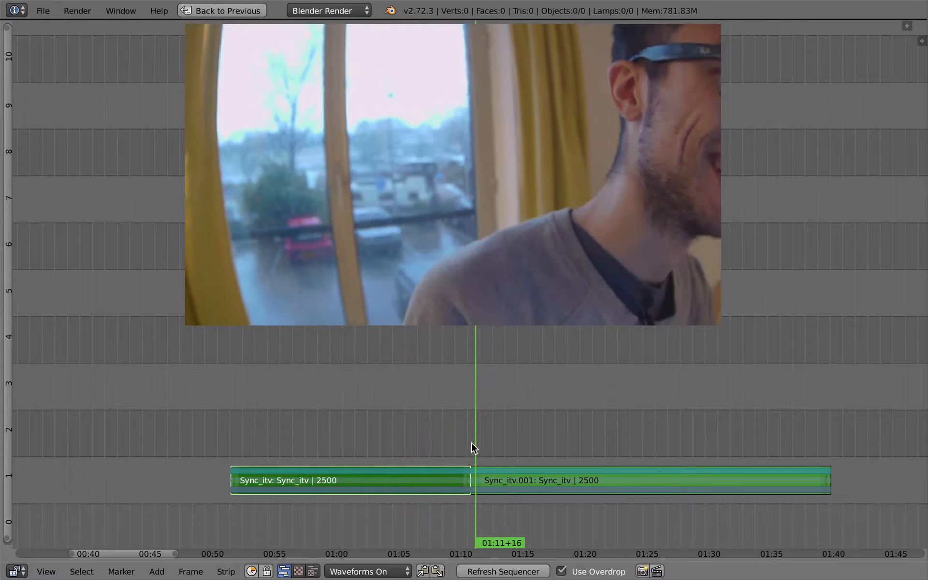
right_click(529, 468)
left_click(526, 434)
left_click(523, 431)
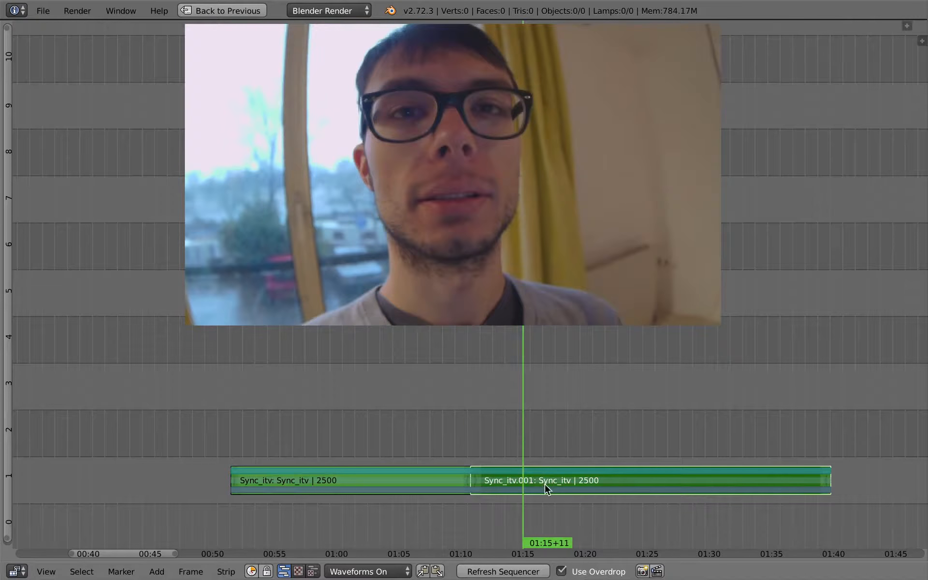
key("k")
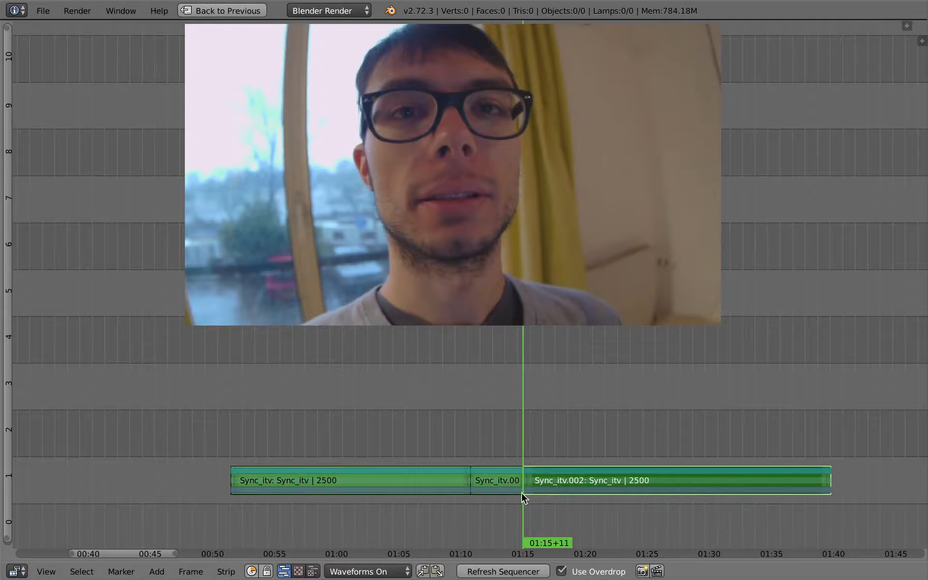
right_click(496, 480)
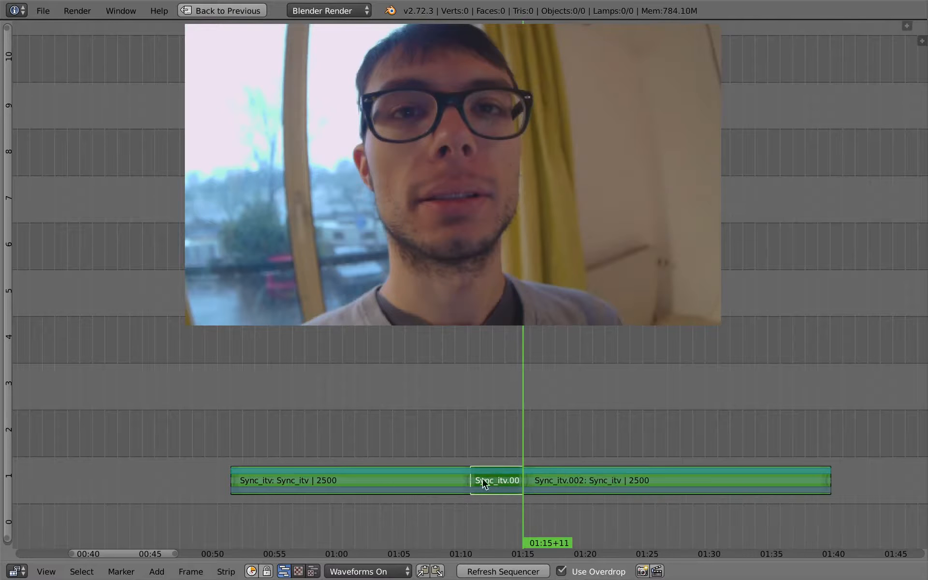
left_click(475, 481)
key("x")
left_click(486, 468)
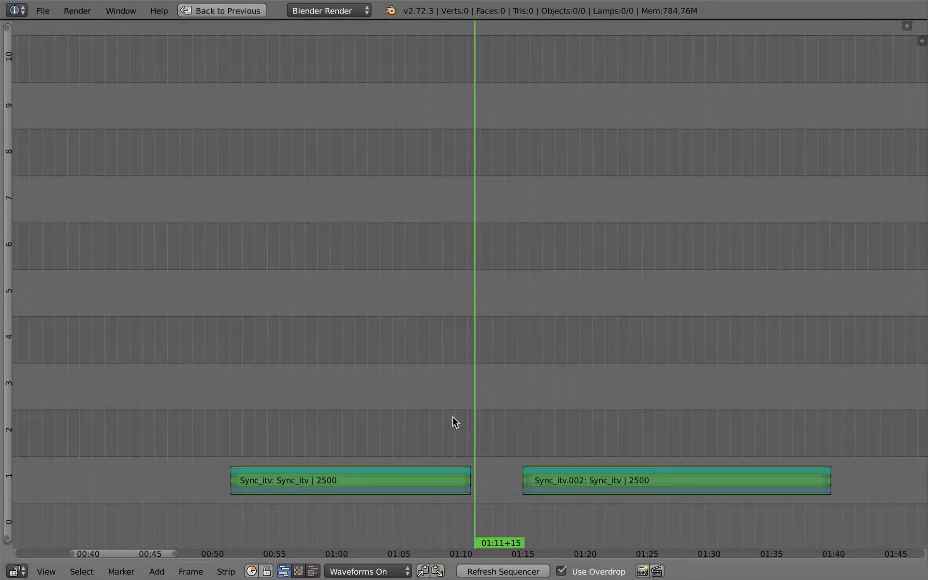
Move the last Sync_itv.002 segment later so it starts around 01:20
left_click(463, 447)
right_click(434, 479)
left_click_drag(434, 478, 353, 449)
left_click_drag(454, 446, 292, 444)
mouse_move(409, 438)
left_mouse_down()
mouse_move(372, 440)
mouse_move(397, 442)
left_mouse_up()
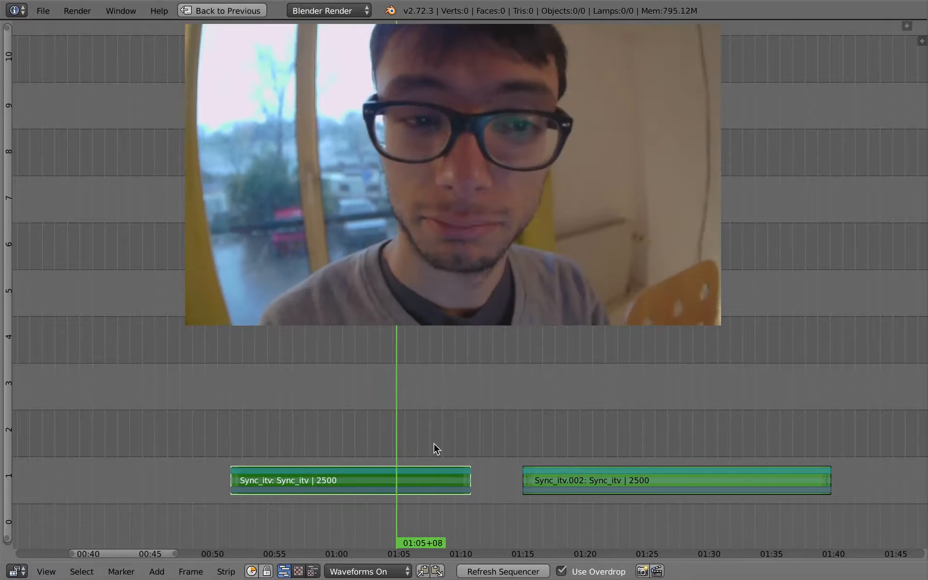
right_click(592, 475)
key("g")
left_click(653, 471)
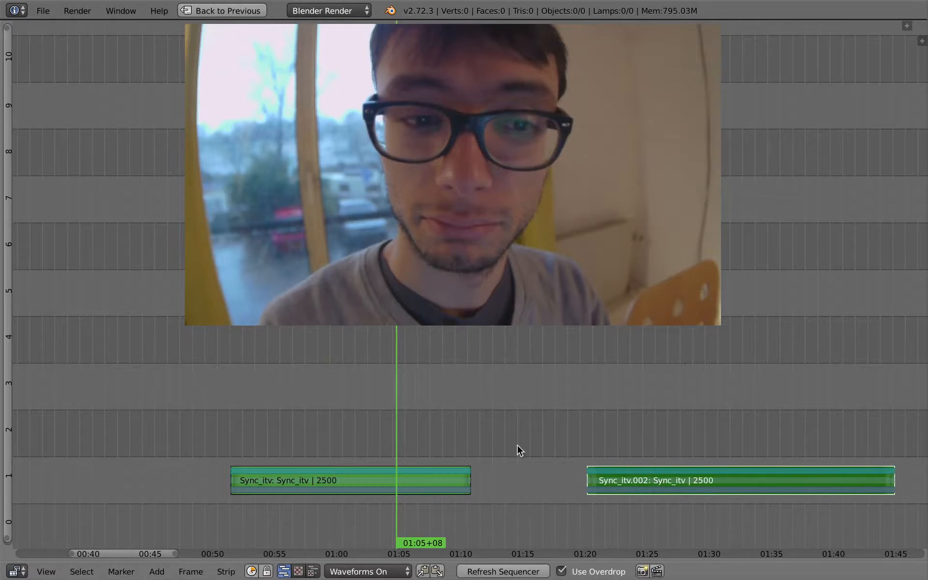
Restore the normal editing layout and turn off Use Overdrop in the sequencer
scroll(472, 454, "down", 2)
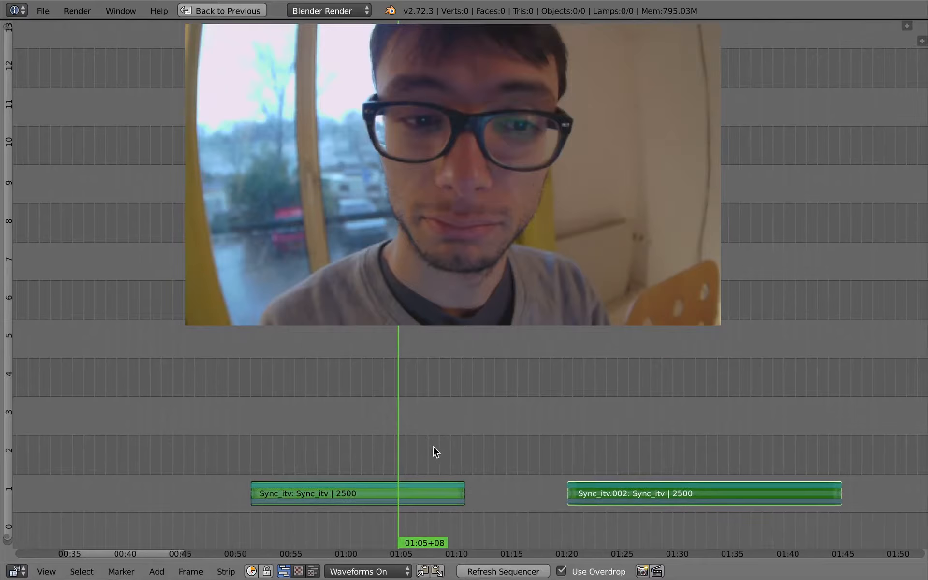
middle_click_drag(403, 417, 409, 413)
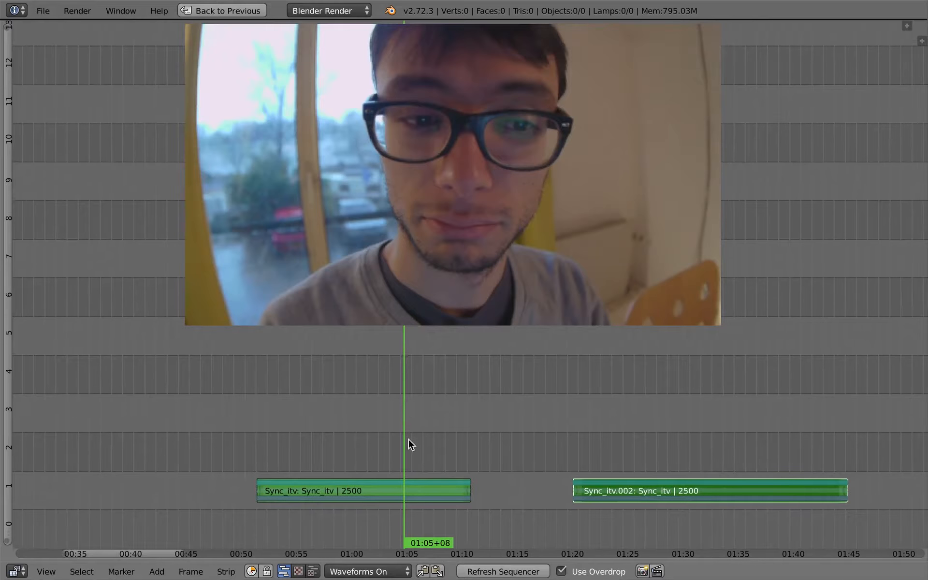
middle_click_drag(409, 456, 430, 426, "ctrl")
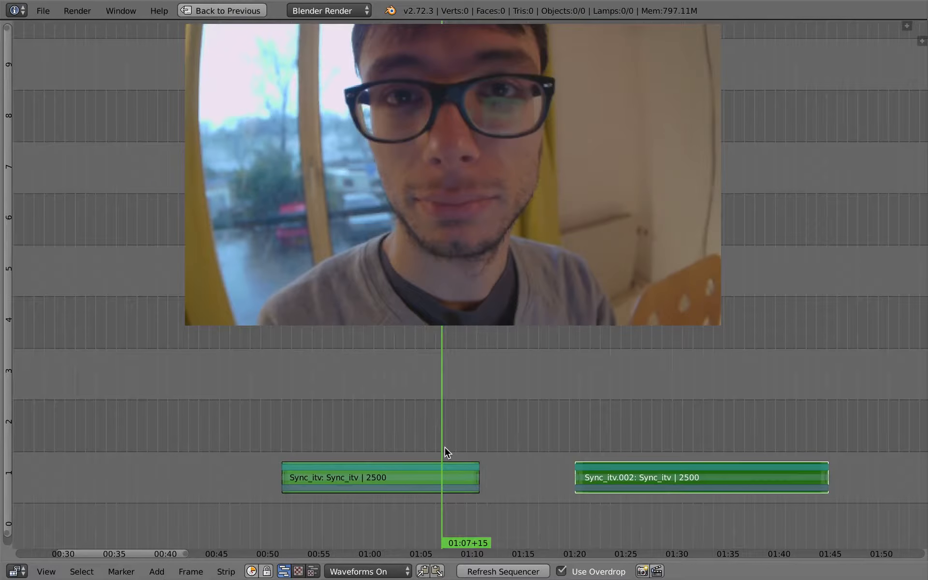
key("ctrl+Up")
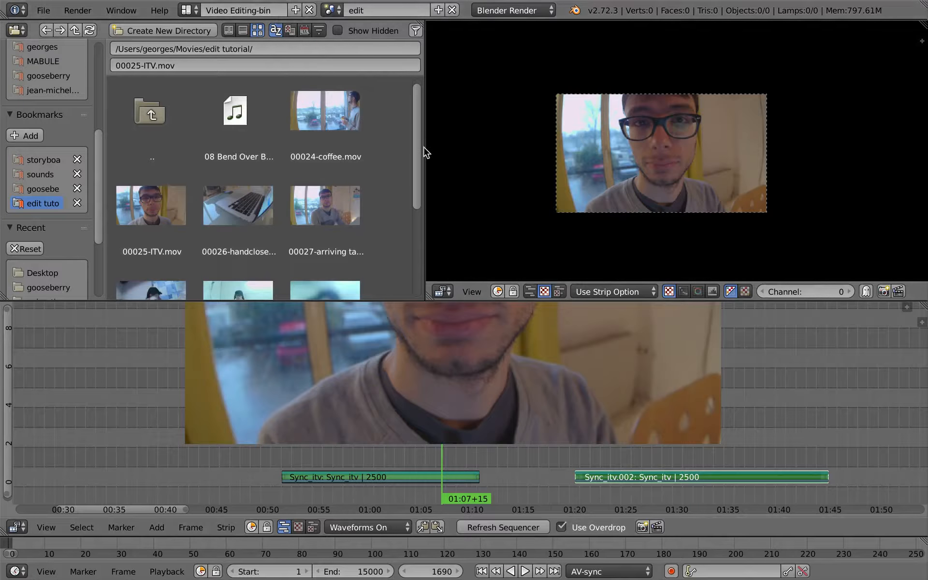
left_click_drag(425, 147, 422, 145)
scroll(419, 169, "down", 2)
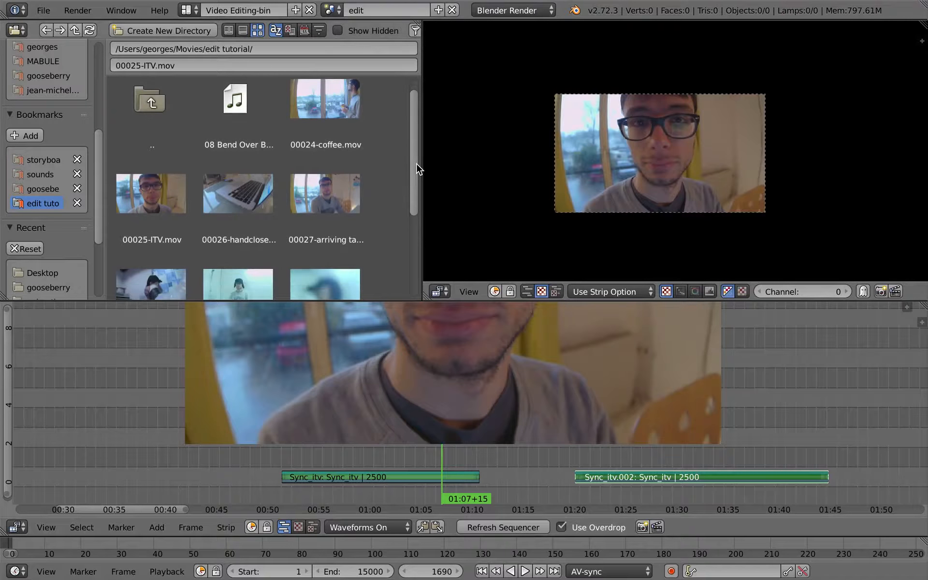
scroll(420, 180, "up", 1)
left_click(561, 527)
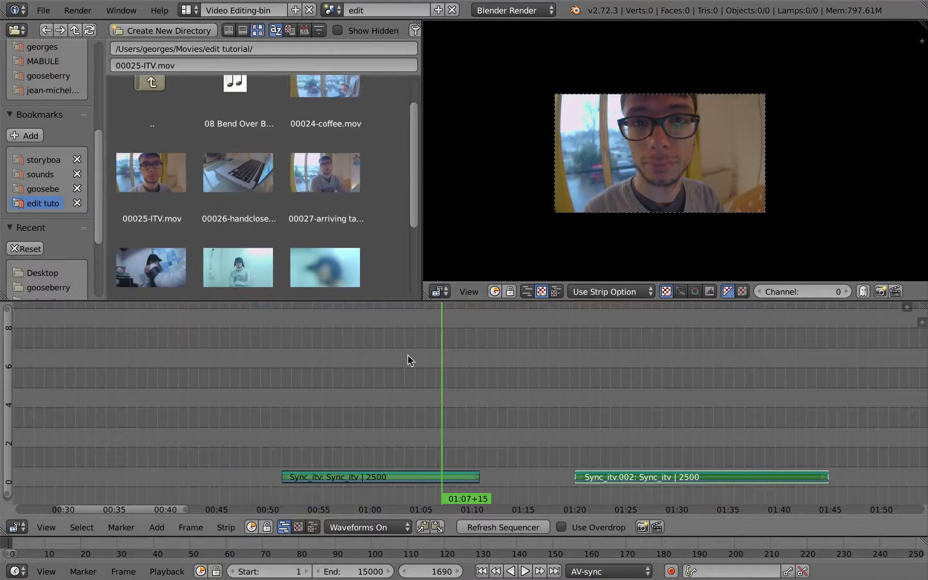
Add the 00026-handcloseup.mov clip from the file browser into the sequencer at about 01:28
scroll(419, 165, "down", 1)
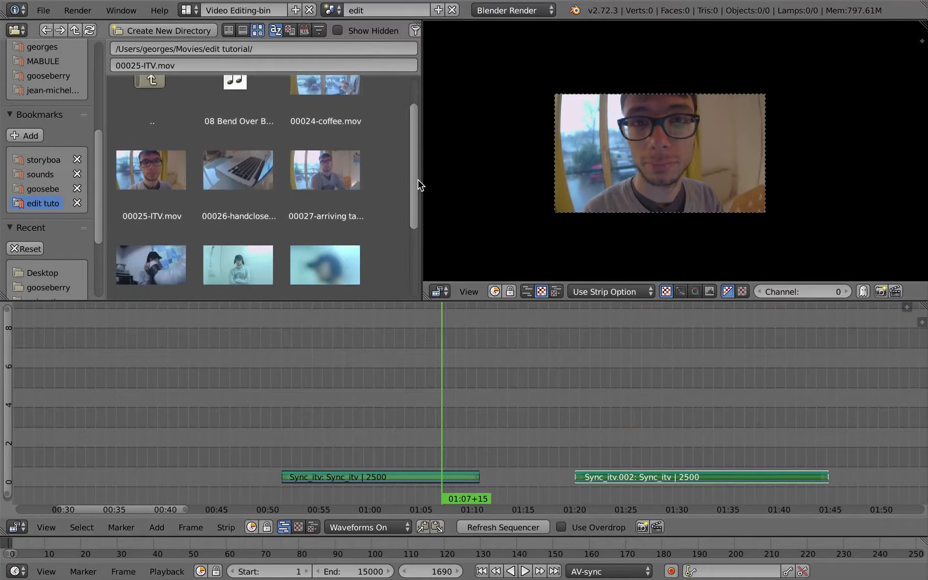
scroll(418, 200, "down", 1)
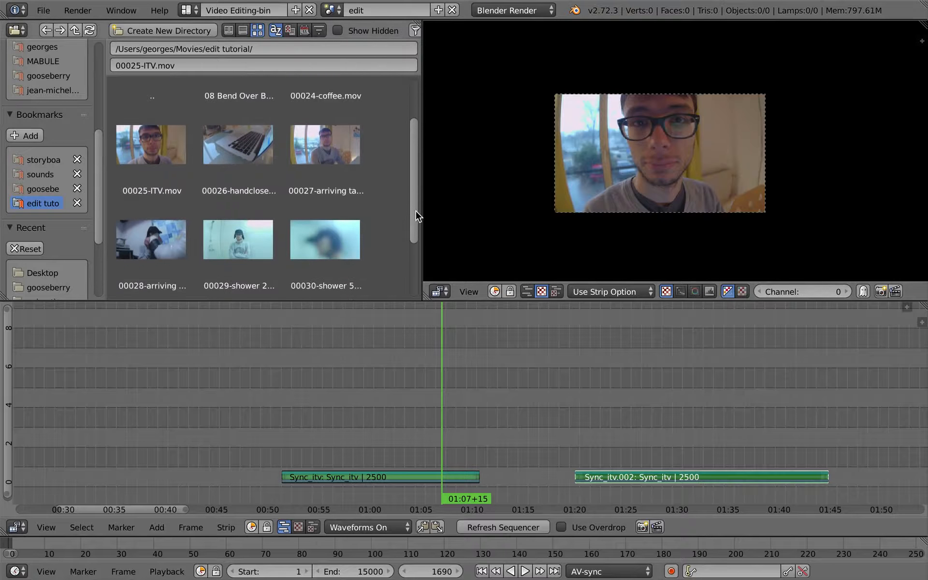
scroll(415, 207, "up", 3)
scroll(414, 178, "down", 1)
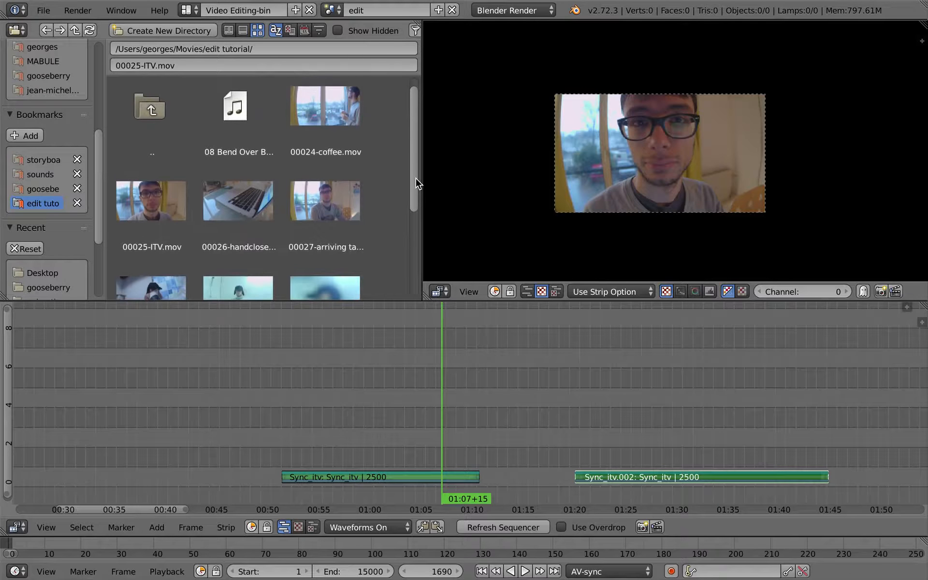
left_click_drag(628, 417, 654, 435)
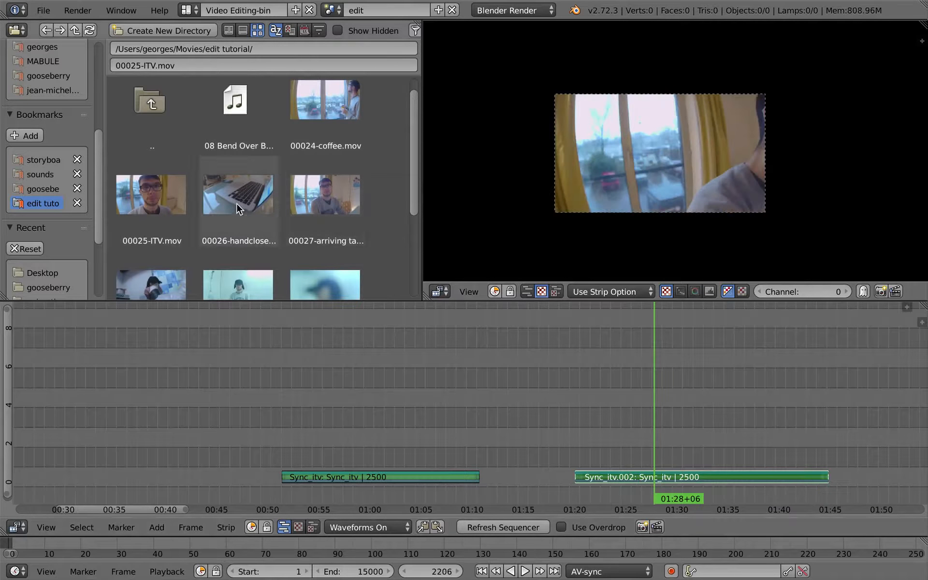
left_click_drag(247, 202, 203, 423)
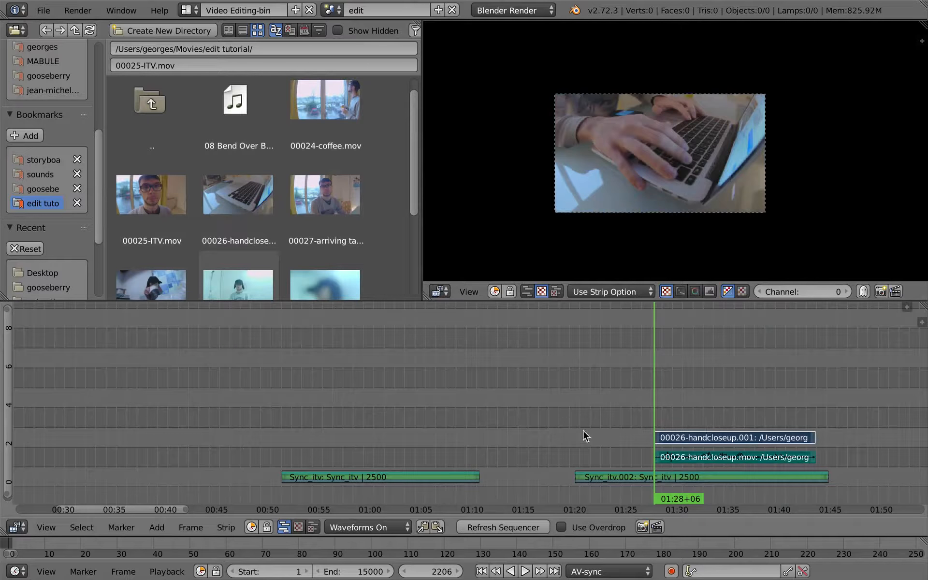
Move the handcloseup video and audio strips to start around 00:34
key("g")
left_click(155, 456)
middle_click_drag(404, 400, 576, 400)
left_click(315, 420)
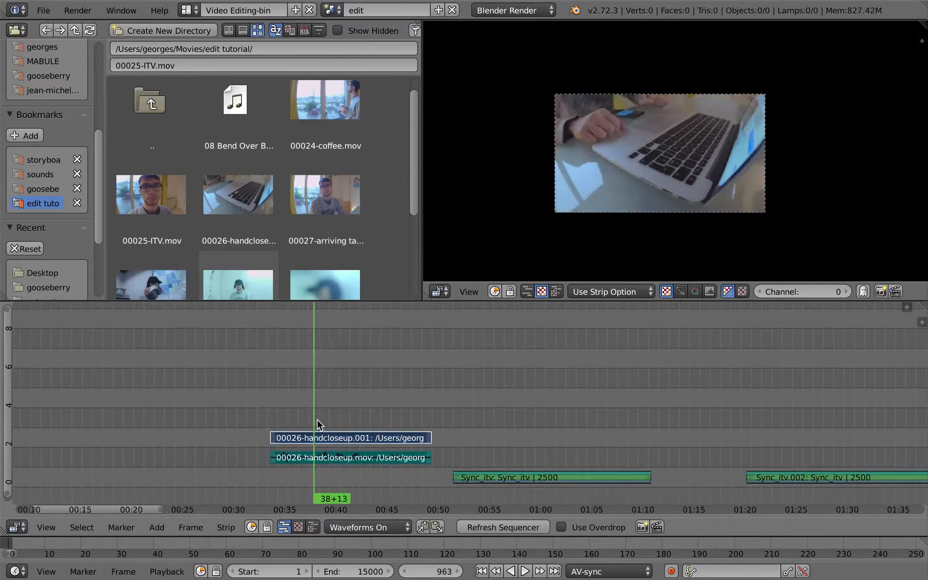
Add the 00027-arriving talk.mov clip and place it at the start of the timeline before the handcloseup strips
left_click_drag(317, 420, 207, 413)
left_click_drag(324, 195, 92, 388)
middle_click_drag(305, 412, 490, 409)
key("g")
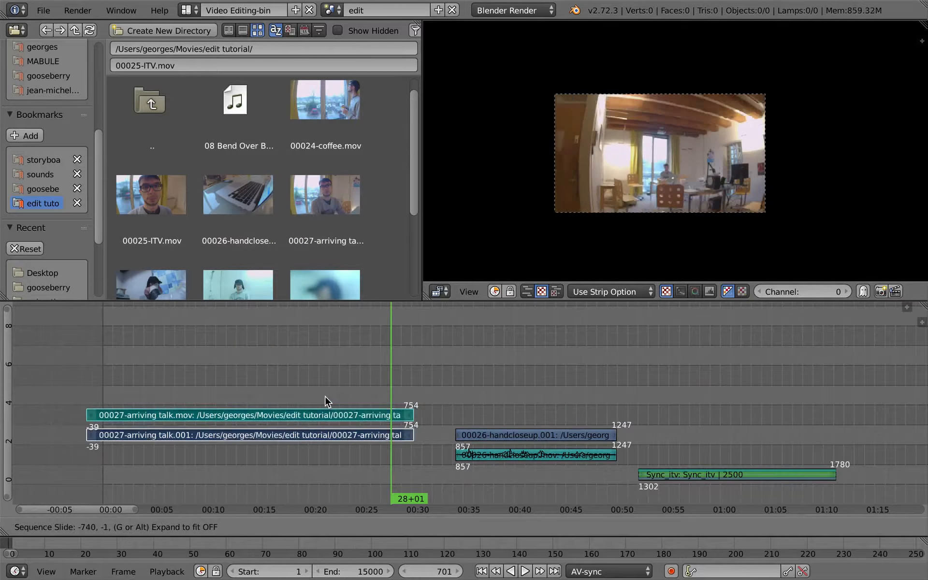
left_click(365, 417)
left_click_drag(314, 412, 358, 417)
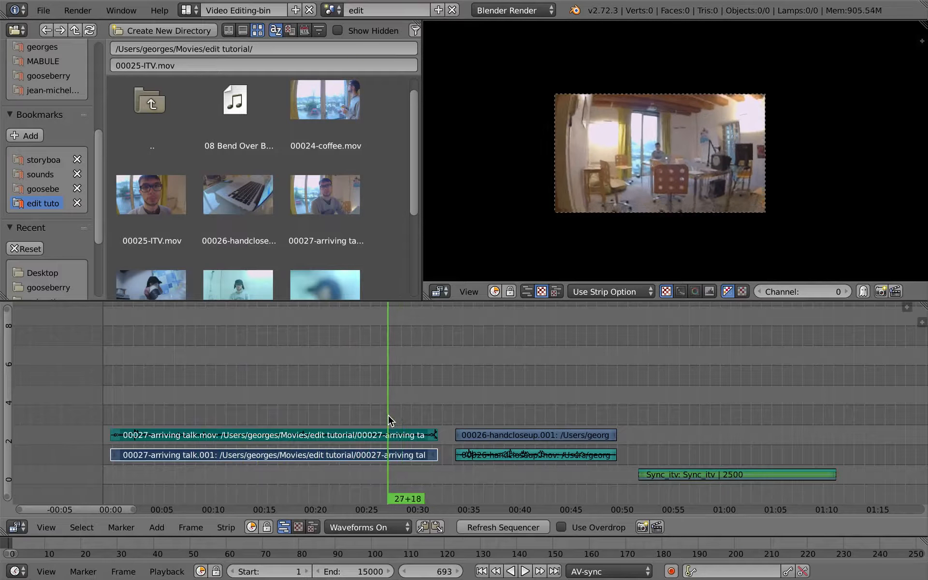
middle_click_drag(399, 224, 376, 268)
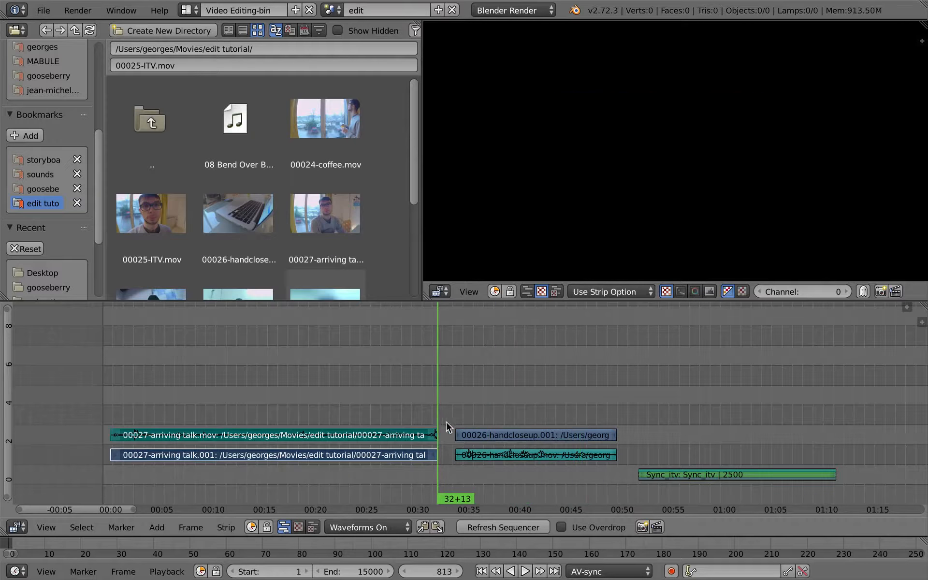
Add the 00024-coffee.mov clip to the sequencer and move its strips to start around 01:11, just after the Sync_itv strip
left_click_drag(325, 119, 602, 399)
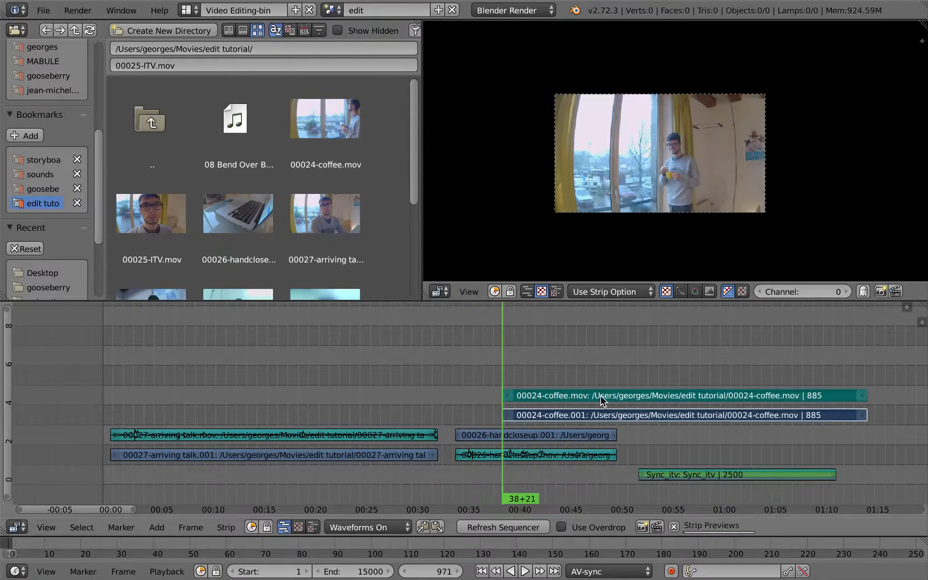
key("g")
left_click(864, 416)
middle_click_drag(708, 412, 266, 413)
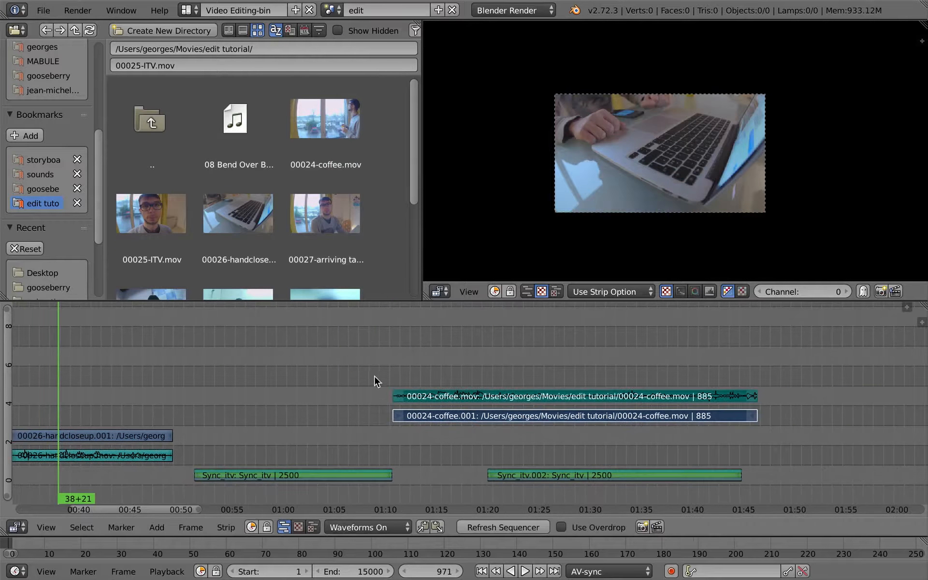
Move the Sync_itv.002 strip later so it starts around 01:49
left_click_drag(397, 393, 516, 452)
right_click(579, 479)
key("g")
left_click(780, 448)
left_click(784, 449)
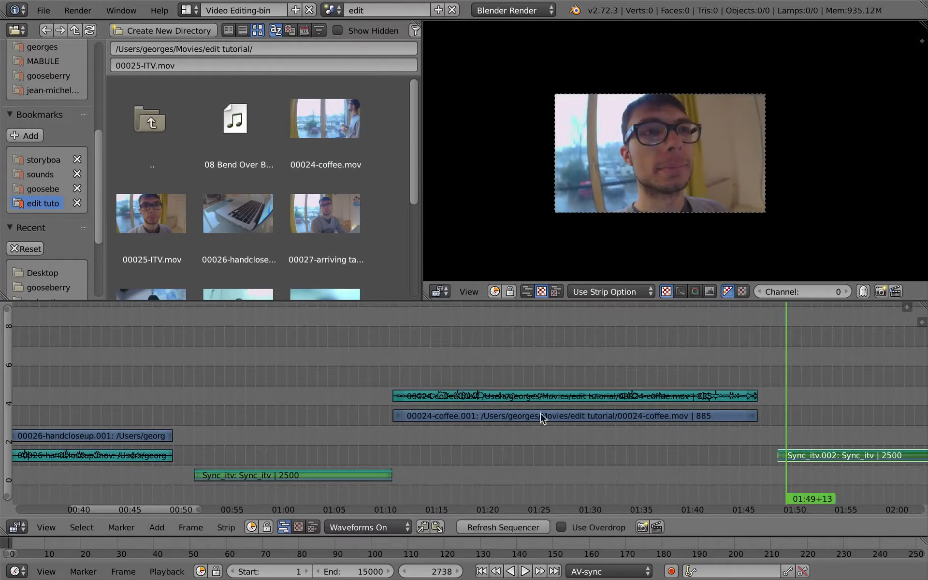
Move the 00024-coffee video and audio strips to start at the playhead around 01:31
left_click(403, 367)
left_click_drag(405, 372, 600, 373)
right_click(411, 396)
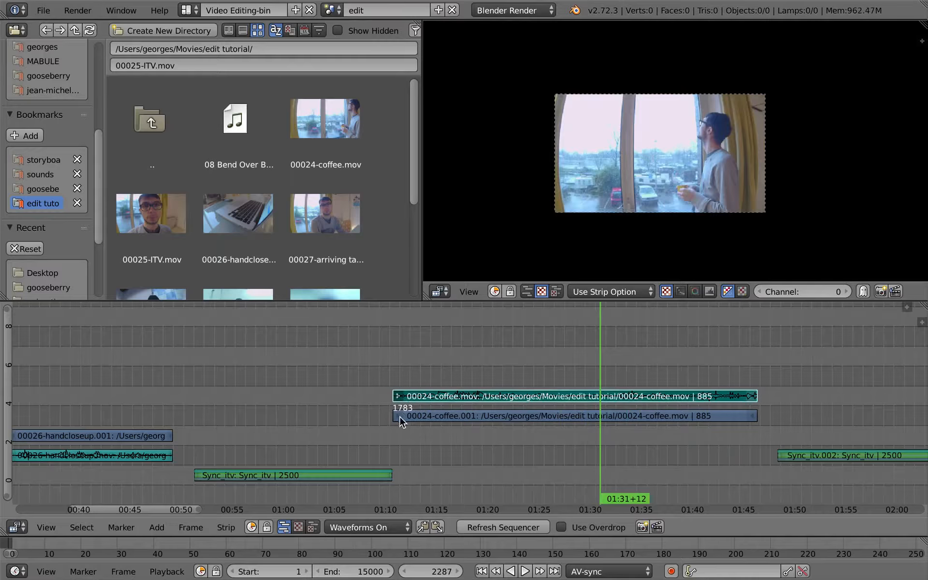
right_click(400, 417, "shift")
key("g")
left_click(615, 375)
left_click(475, 359)
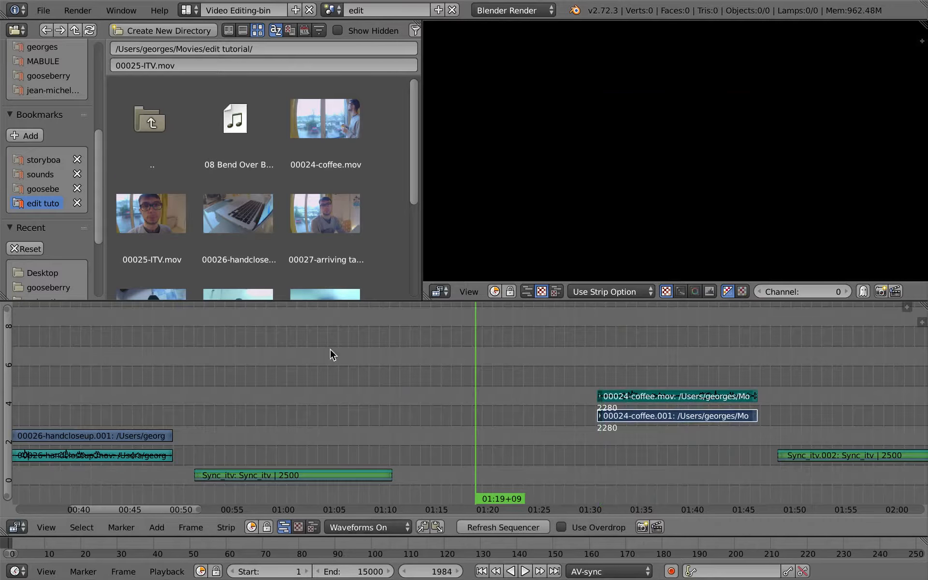
middle_click_drag(330, 350, 365, 285)
scroll(311, 133, "down", 3)
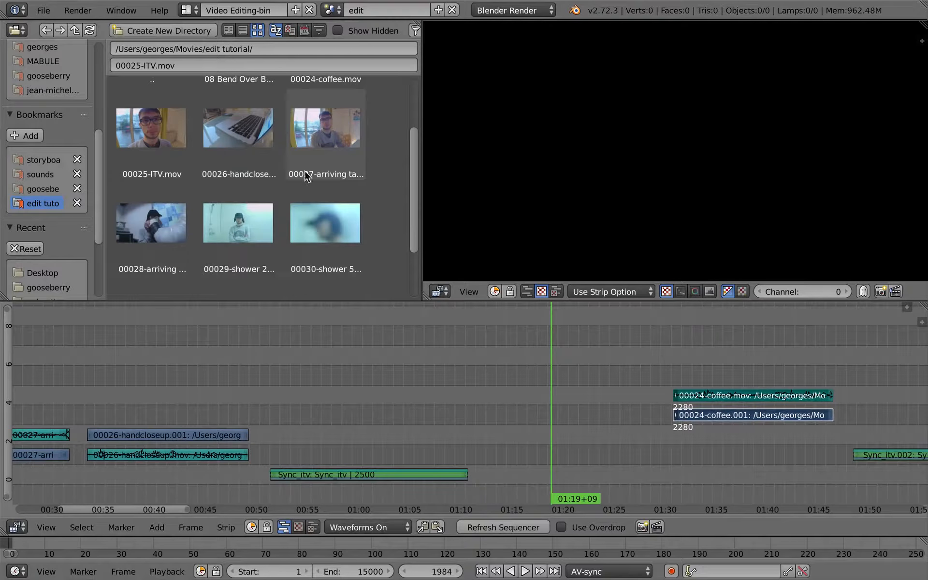
scroll(306, 175, "up", 3)
middle_click_drag(279, 254, 303, 261)
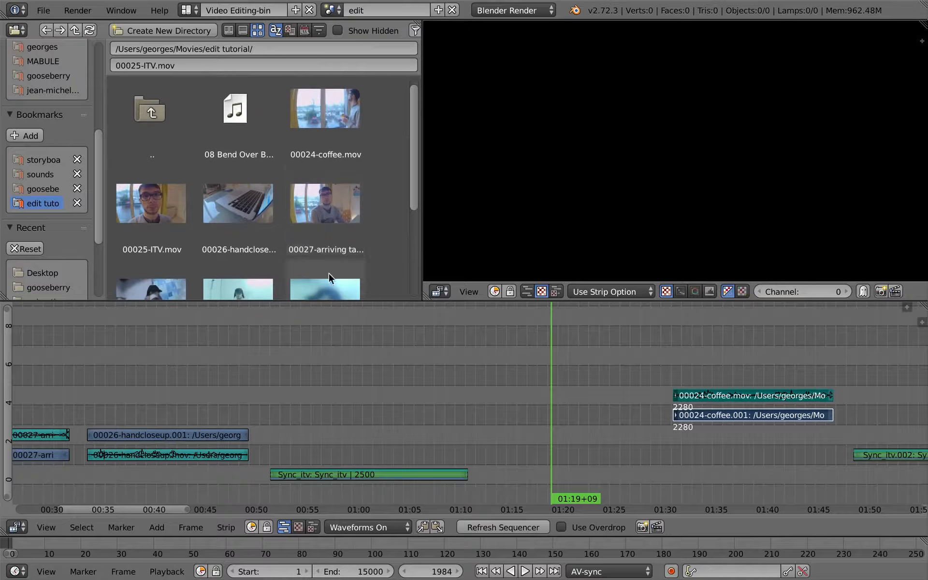
Mute the 00026-handcloseup audio strip
scroll(292, 416, "left", 5)
scroll(294, 426, "left", 3)
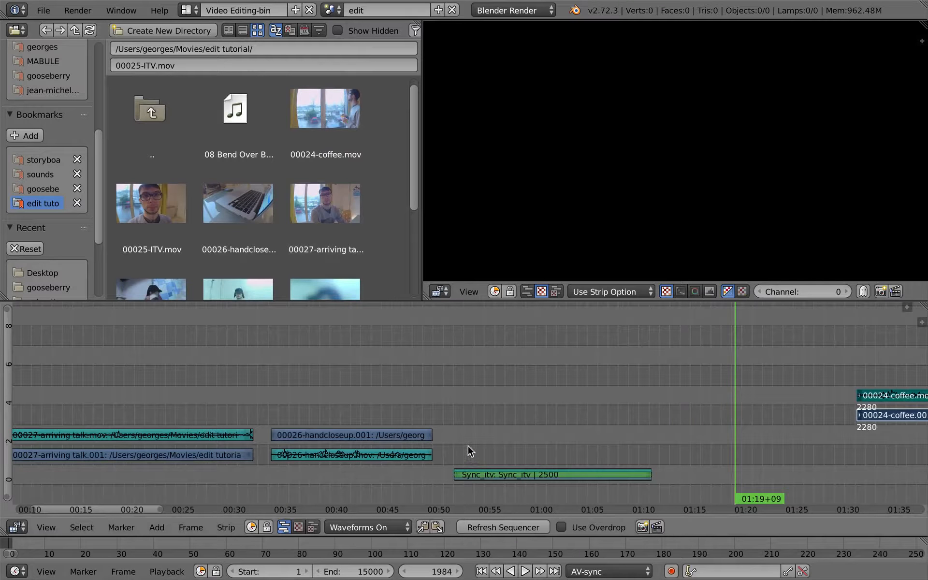
left_click_drag(483, 442, 512, 435)
right_click(354, 437)
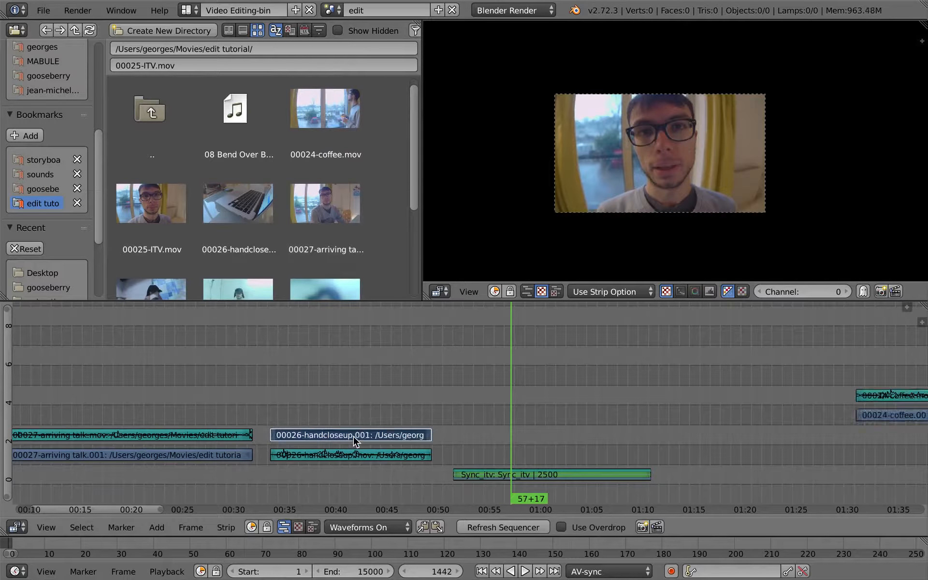
right_click(353, 452)
key("h")
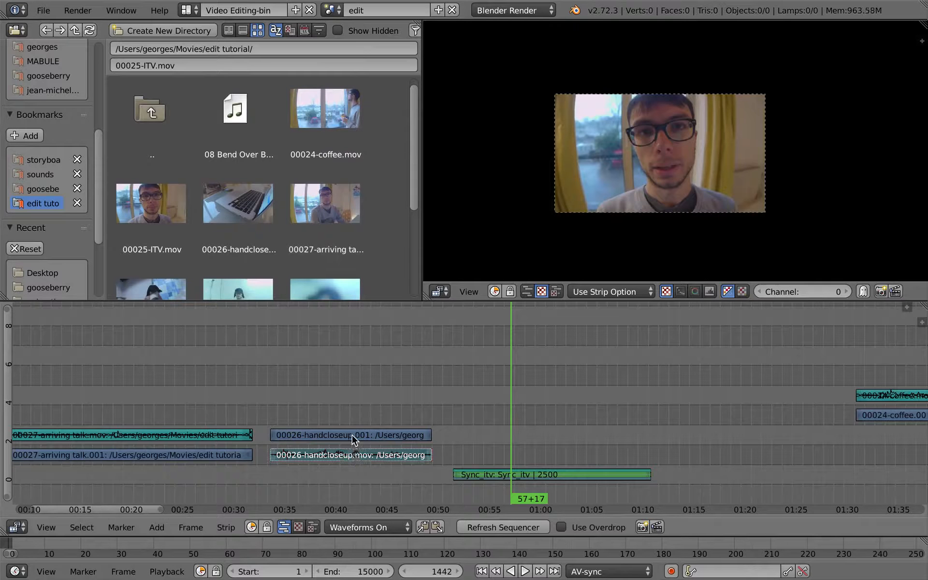
Set the playhead to about 00:43 and turn on Use Overdrop in the maximized sequencer
right_click(353, 437)
left_click_drag(330, 402, 385, 409)
left_click_drag(434, 409, 364, 422)
key("g")
right_click(593, 428)
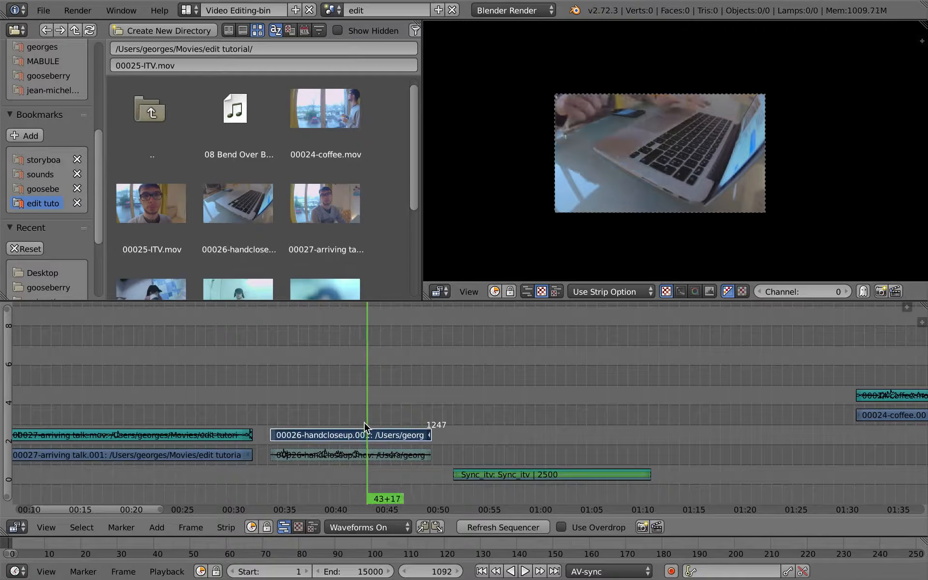
key("ctrl+space")
left_click(560, 572)
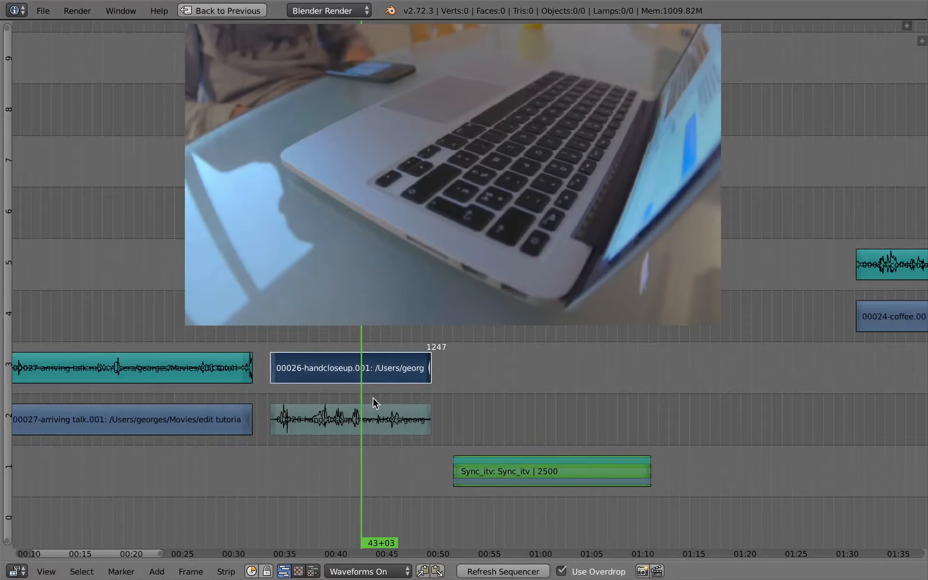
Trim the start of the 00026-handcloseup video strip to the playhead at about 00:43
key("alt+a")
Preview the clip and cut the handcloseup video strip at the playhead around 00:45
key("alt+a")
right_click(274, 367)
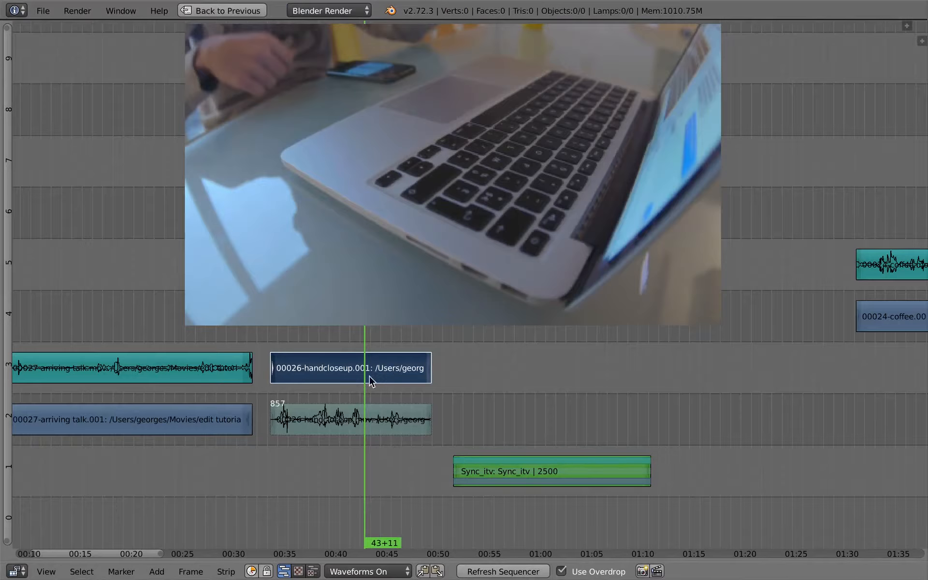
left_click(363, 375)
key("shift+s")
key("alt+a")
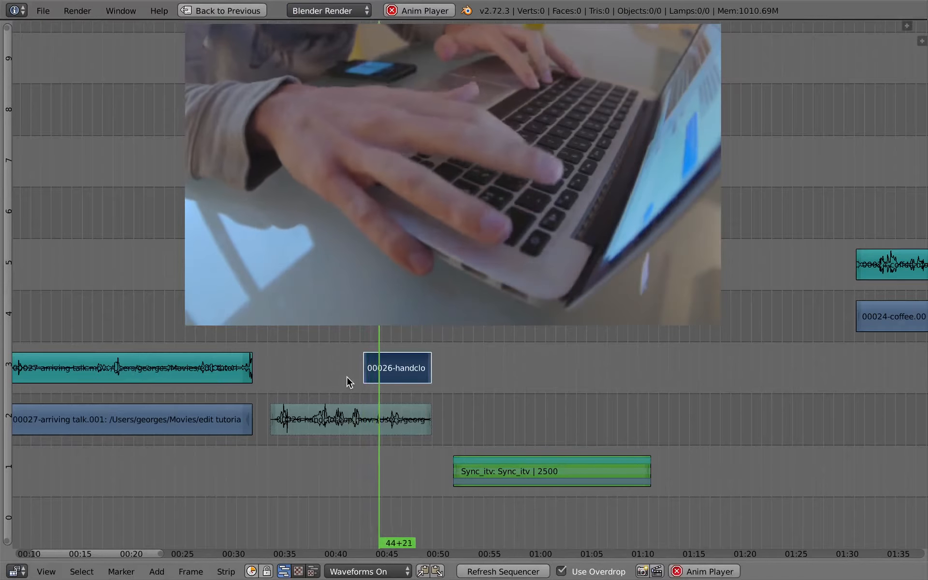
key("alt+a")
key("k")
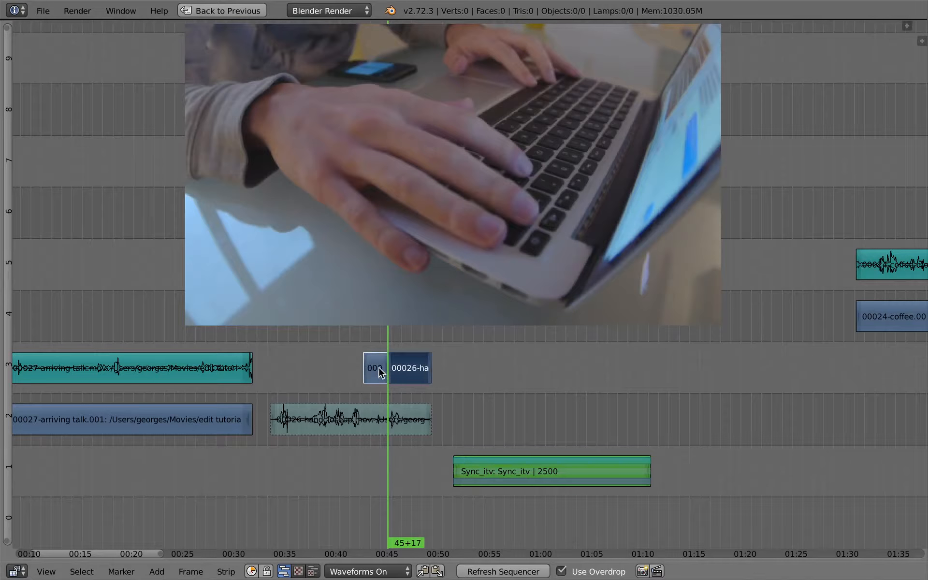
Move the short first handcloseup piece onto channel 2 at about 01:01 and preview its placement
right_click(378, 369)
key("g")
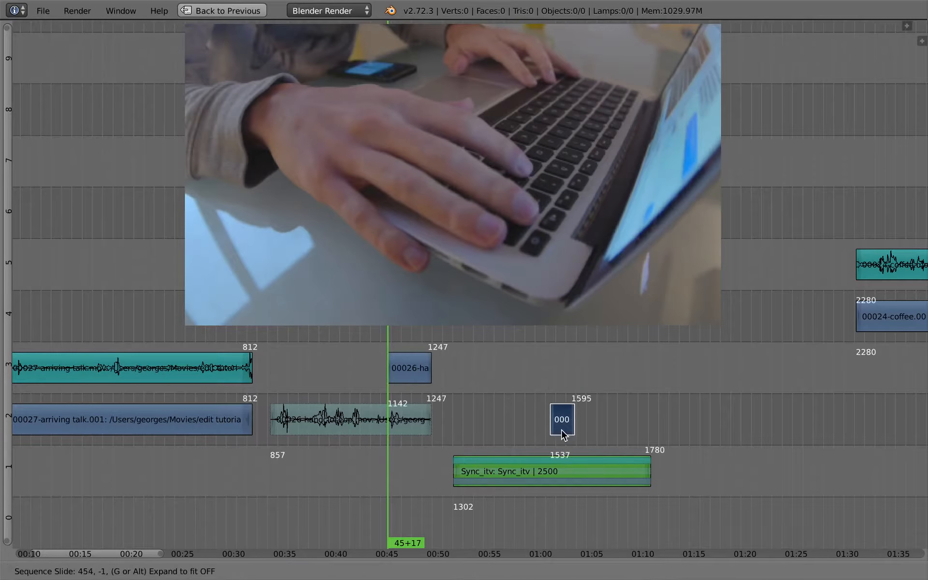
left_click(547, 422)
left_click(500, 421)
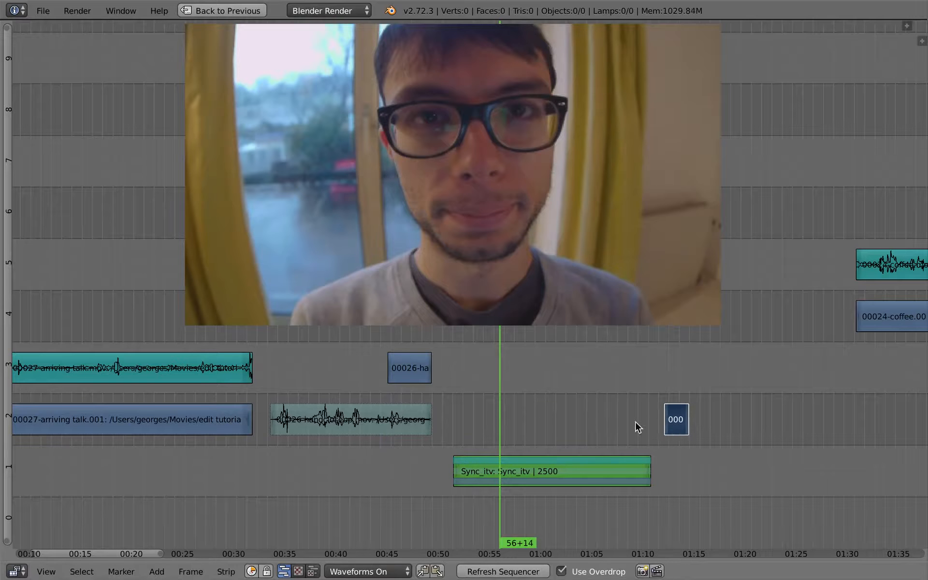
scroll(462, 356, "down", 3, "ctrl")
left_click(472, 429)
key("alt+a")
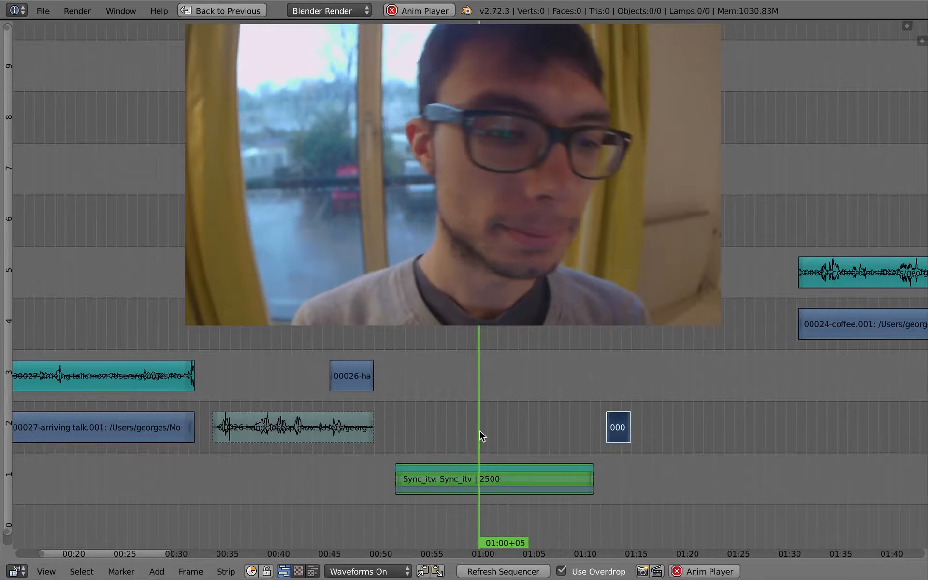
key("alt+a")
key("g")
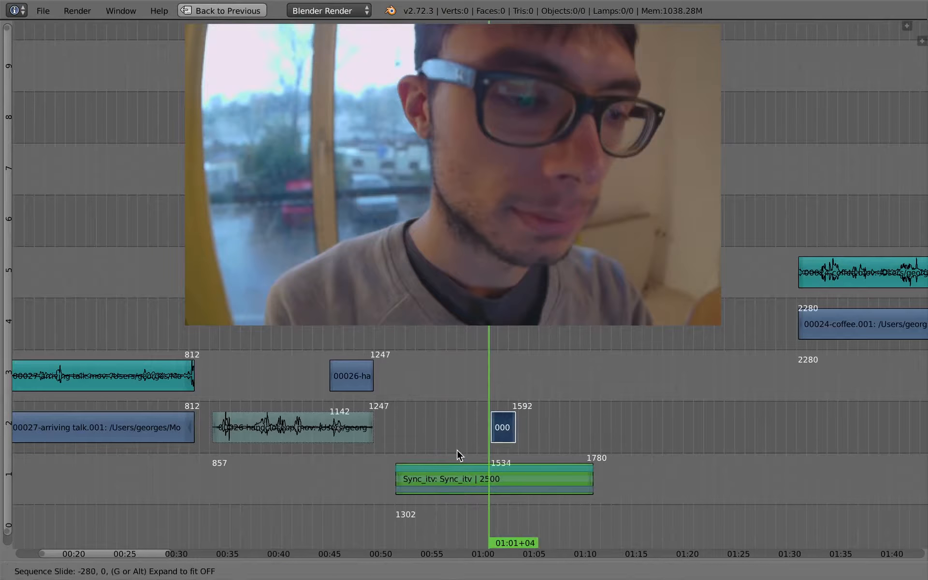
left_click(458, 447)
key("alt+a")
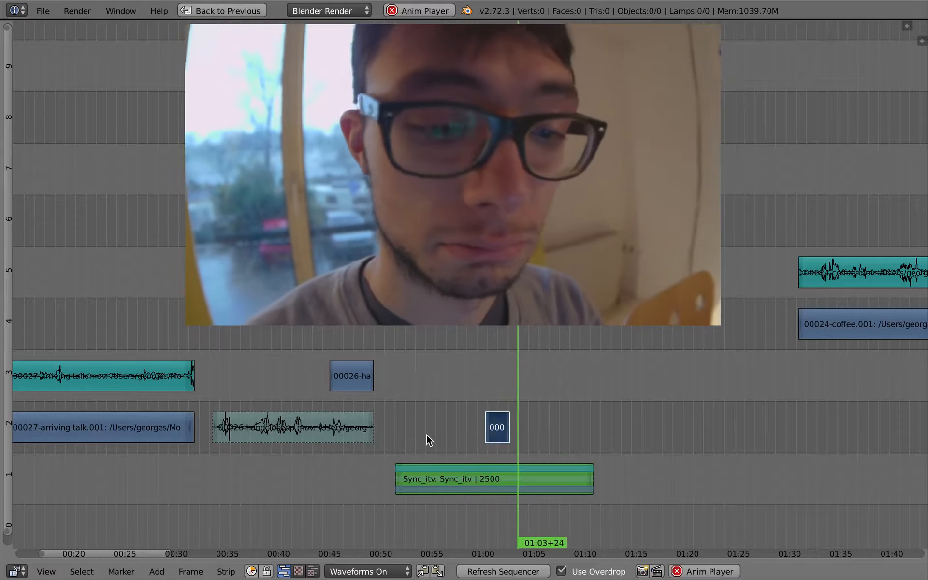
key("alt+a")
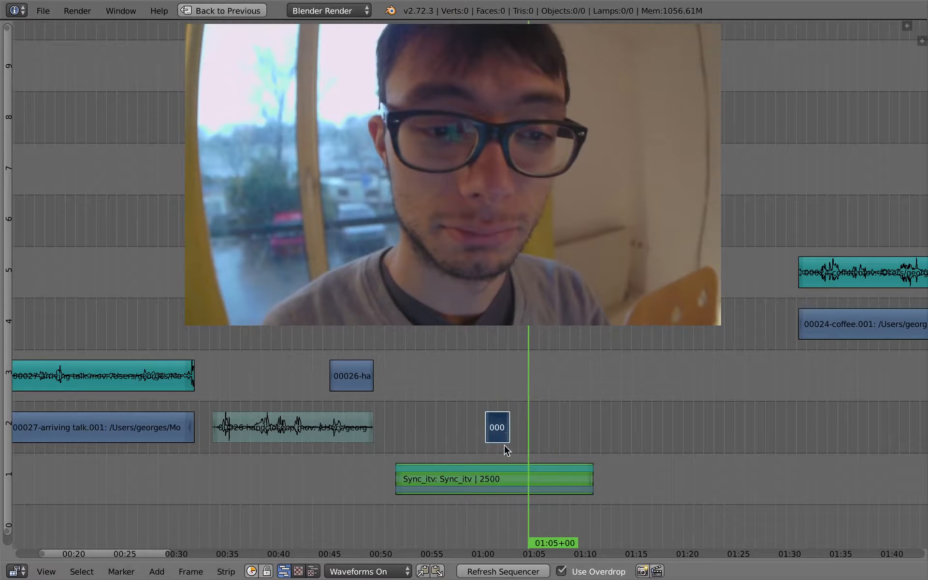
Duplicate the remaining handcloseup strip onto channel 2 at about 01:05 and shorten its end to about one second
right_click(371, 376)
key("shift+d")
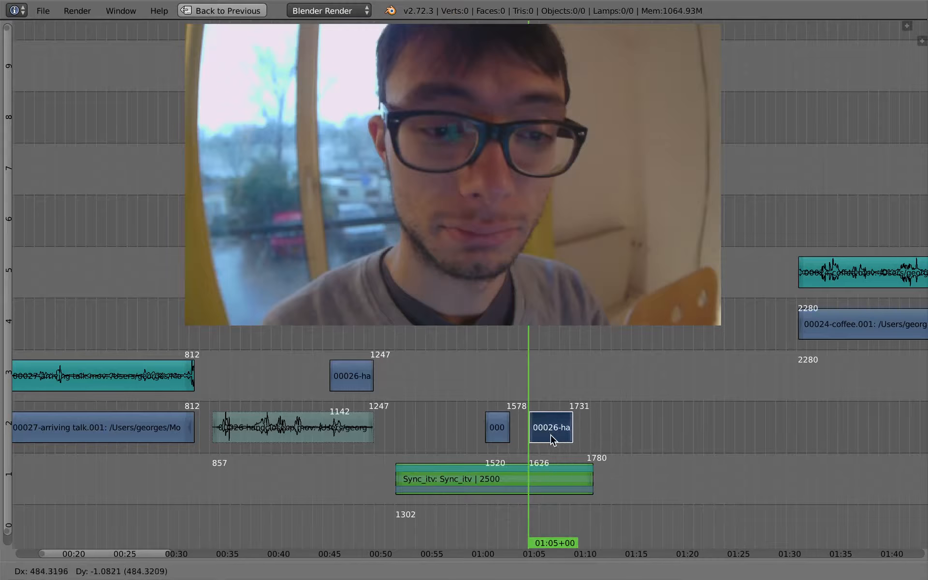
left_click(554, 440)
right_click_drag(570, 429, 544, 429)
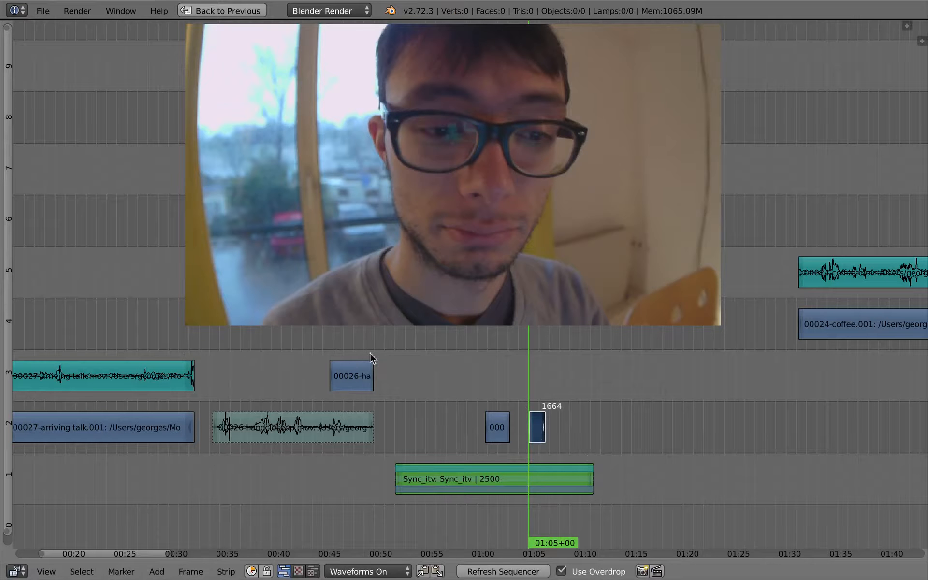
left_click(537, 433)
Slip the contents of the duplicated 00026 strip to show a different part of the shot
scroll(546, 454, "up", 5)
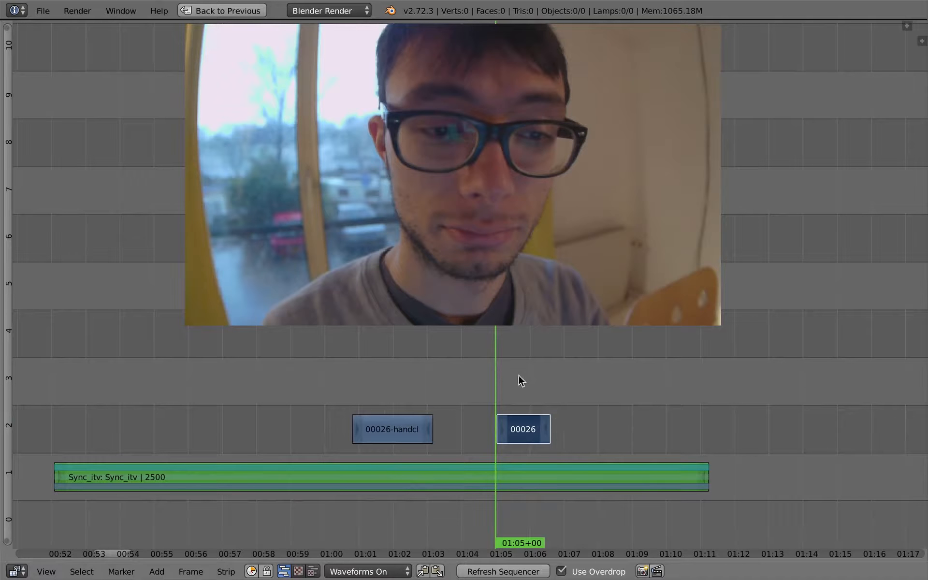
middle_click_drag(518, 375, 529, 382)
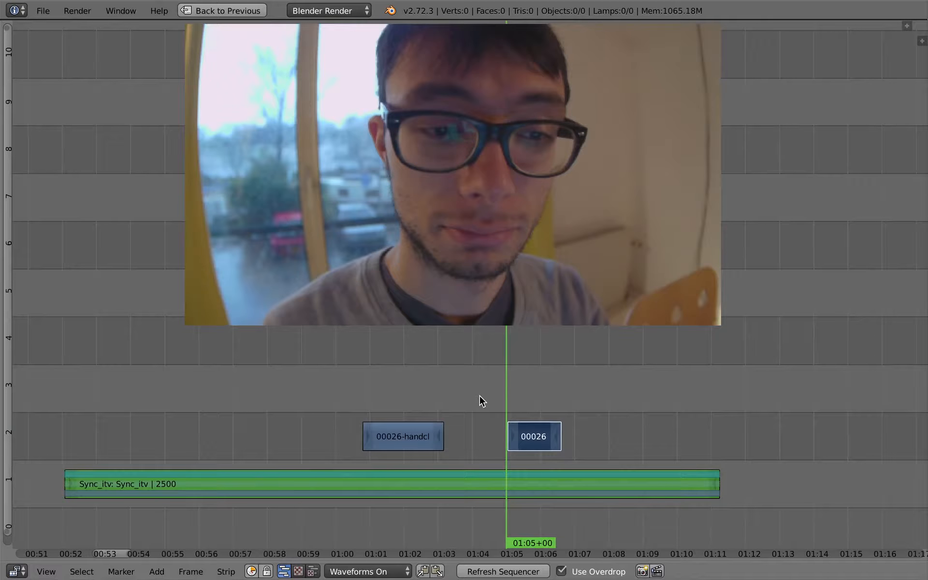
left_click(225, 572)
right_click(422, 436)
right_click_drag(552, 443, 544, 445)
right_click(540, 436)
key("s")
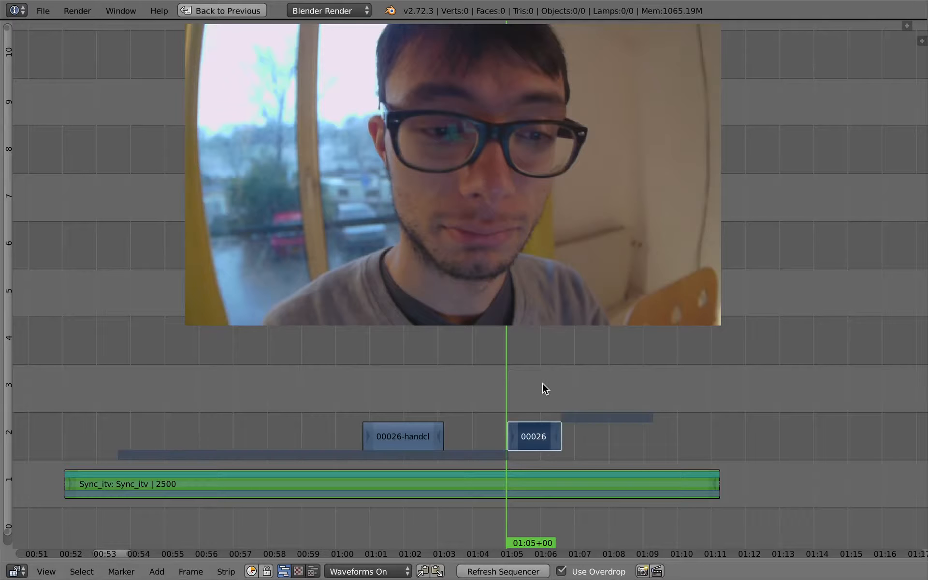
left_click(576, 388)
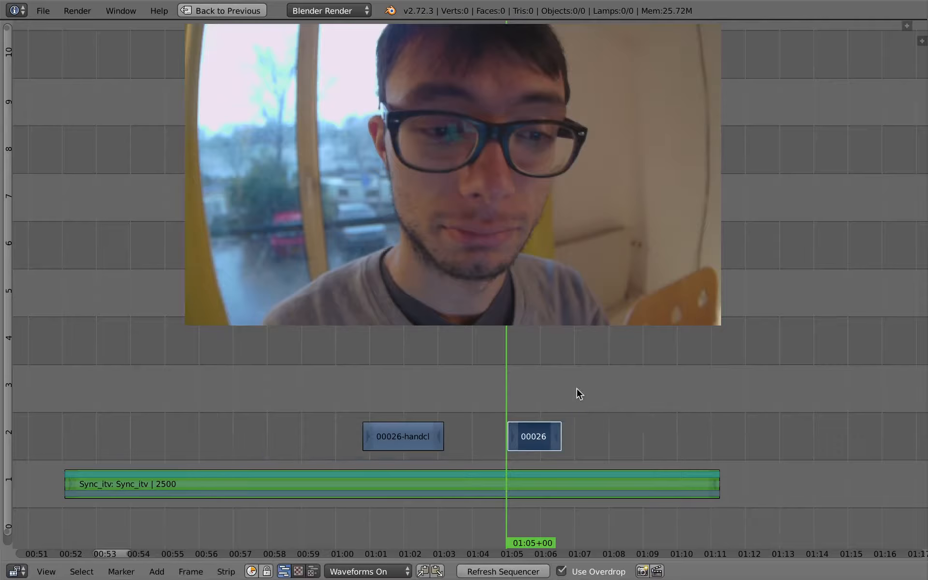
Preview the shot and slip the 00026 strip's contents again by about 33 frames
left_click(514, 405)
left_click(499, 409)
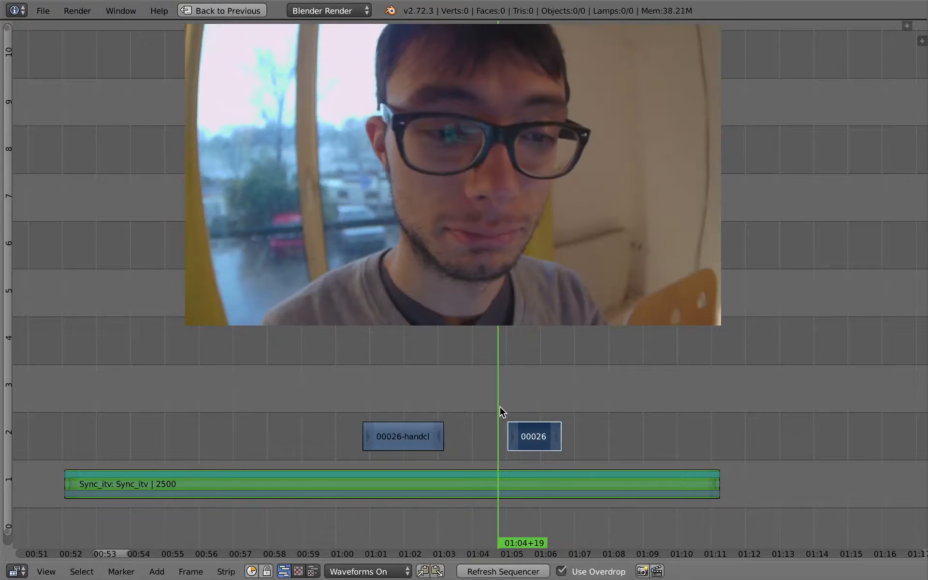
key("alt+a")
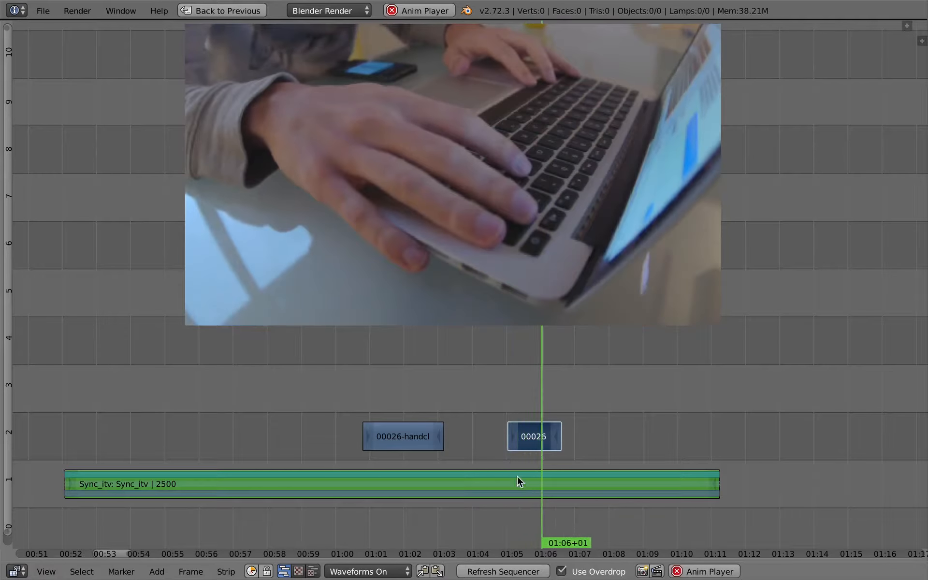
key("alt+a")
middle_click_drag(518, 482, 506, 400)
left_click(504, 400)
key("s")
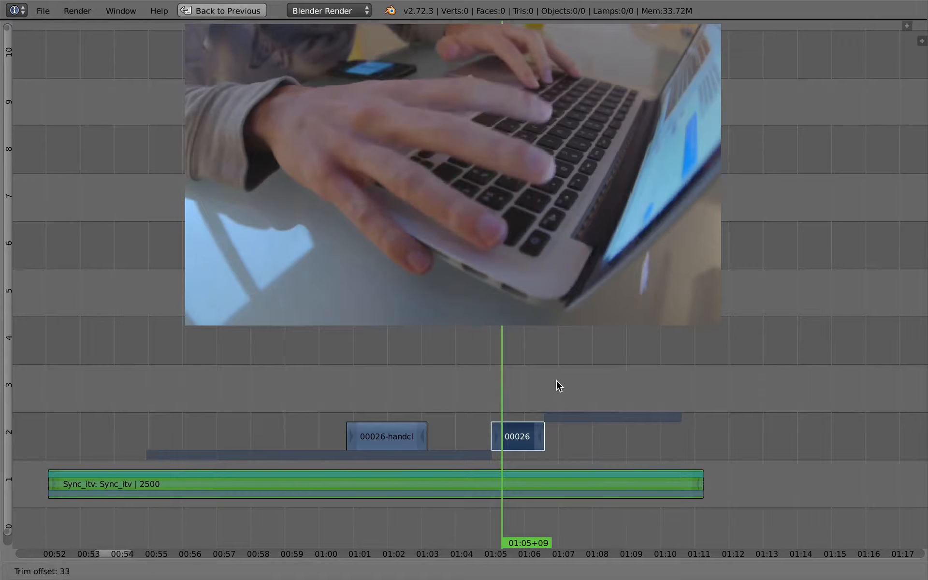
left_click(534, 385)
Move the 00026 strip slightly earlier to start near 01:04
left_click(488, 393)
key("alt+a")
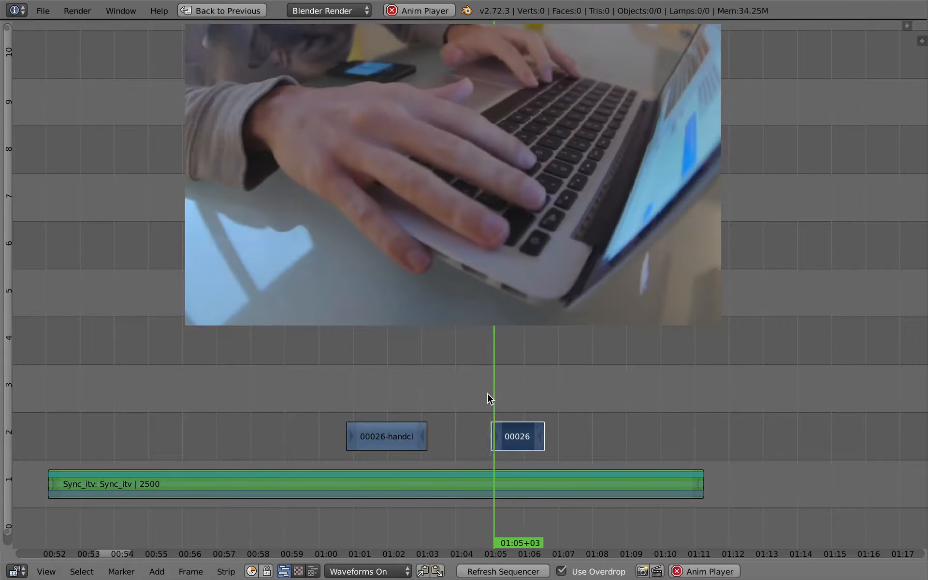
left_click(487, 392)
left_click(456, 396)
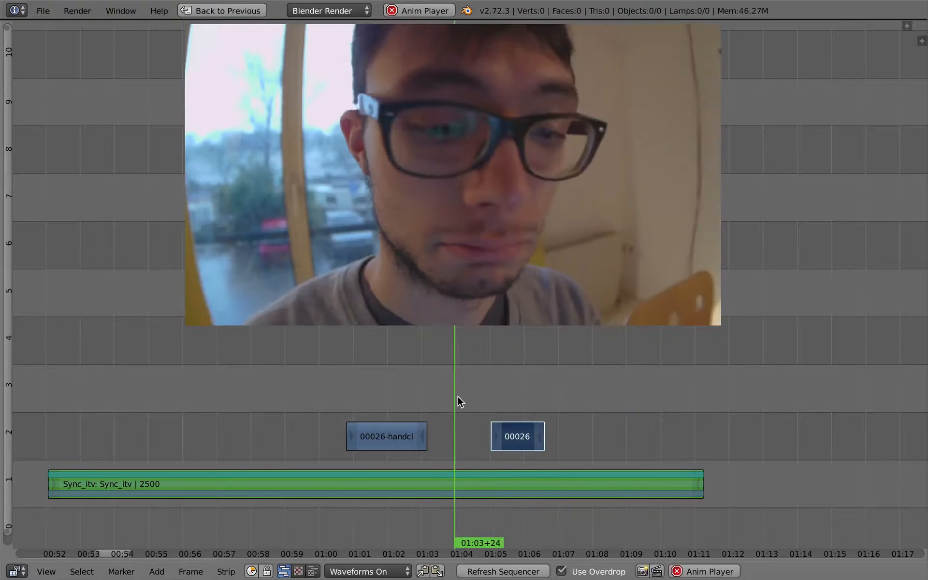
key("alt+a")
key("g")
left_click(489, 429)
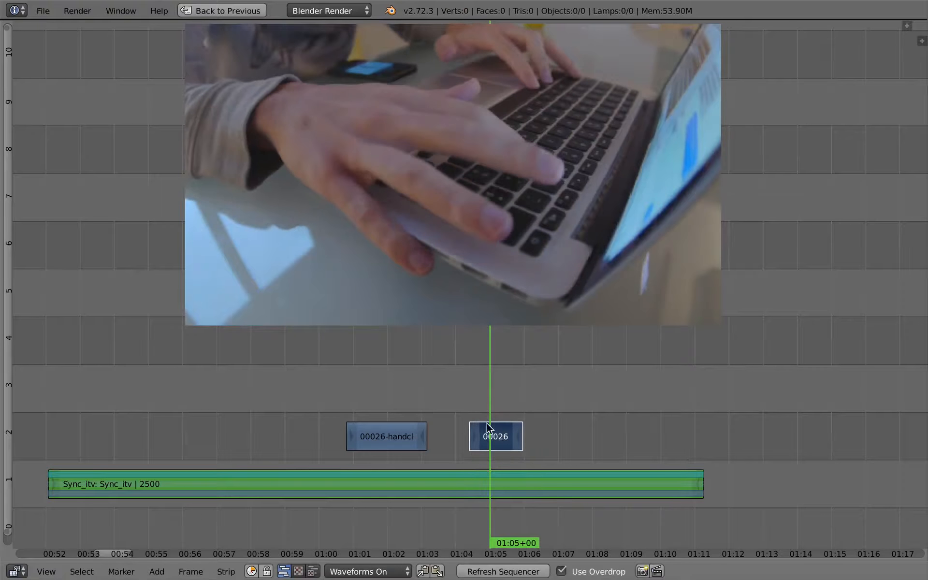
Nudge the 00026 strip a little further left to about 01:04 and play back the transition
left_click(464, 410)
key("alt+a")
key("alt+a")
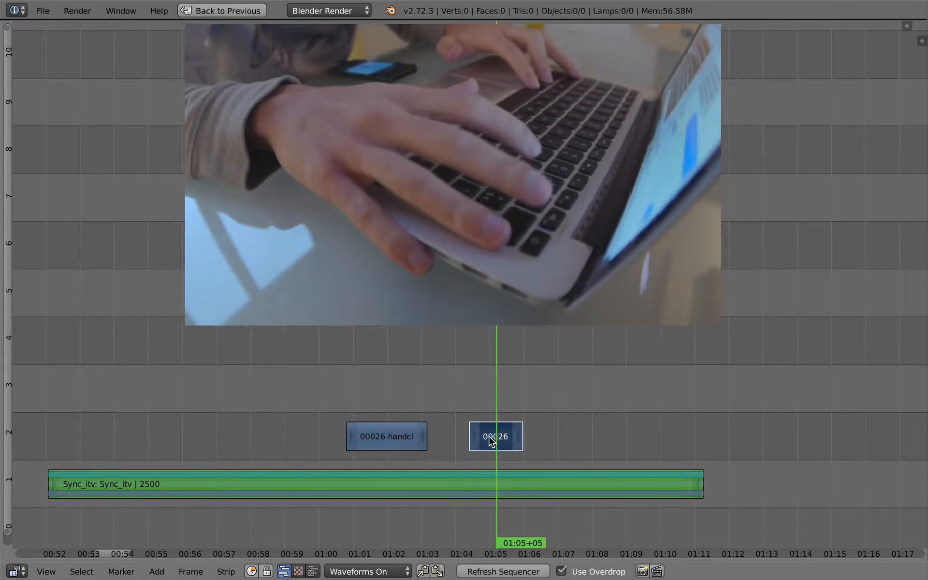
key("g")
left_click(468, 429)
left_click(450, 416)
Trim the end of the 00026 cutaway strip to the playhead at about 01:05
key("alt+a")
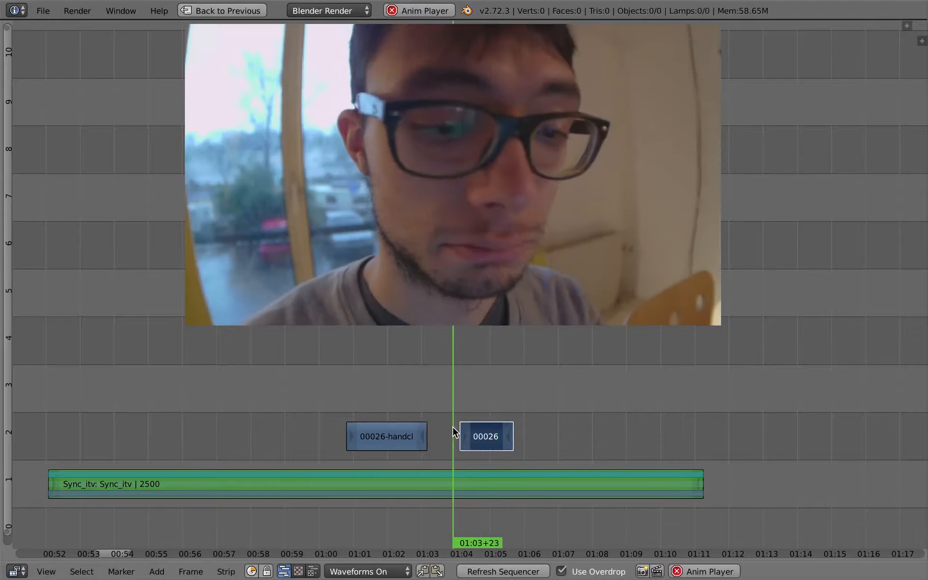
Play back and scrub through the transition around the 00026 cutaway to review its timing
key("alt+a")
right_click(507, 434)
key("shift+s")
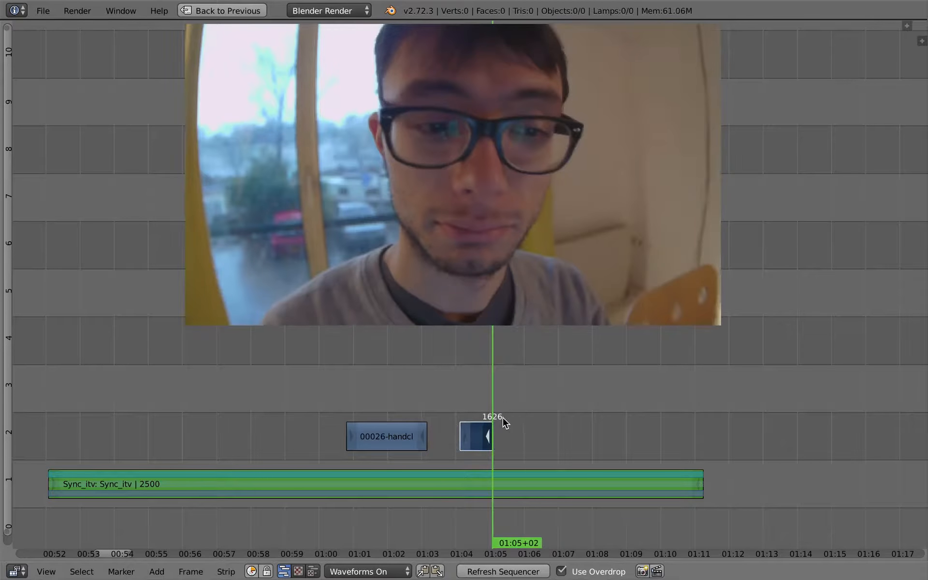
left_click(431, 413)
key("a")
middle_click_drag(346, 420, 384, 414)
left_click_drag(351, 424, 306, 433)
key("alt+a")
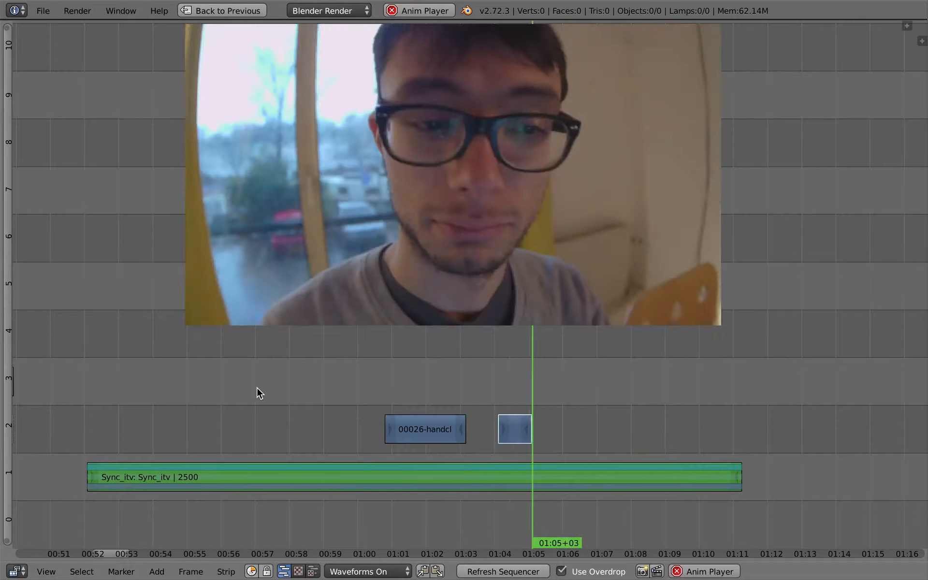
key("alt+a")
left_click_drag(511, 385, 485, 385)
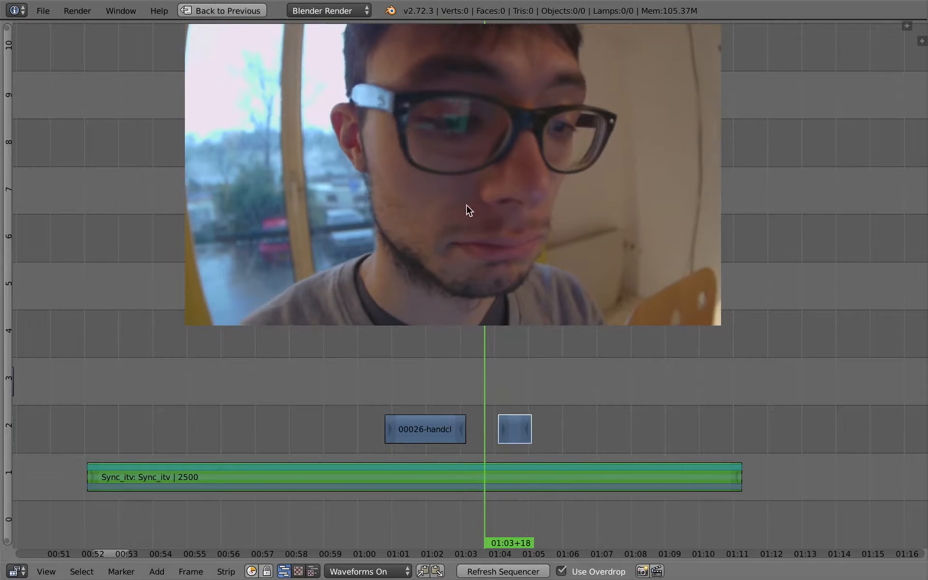
key("alt+a")
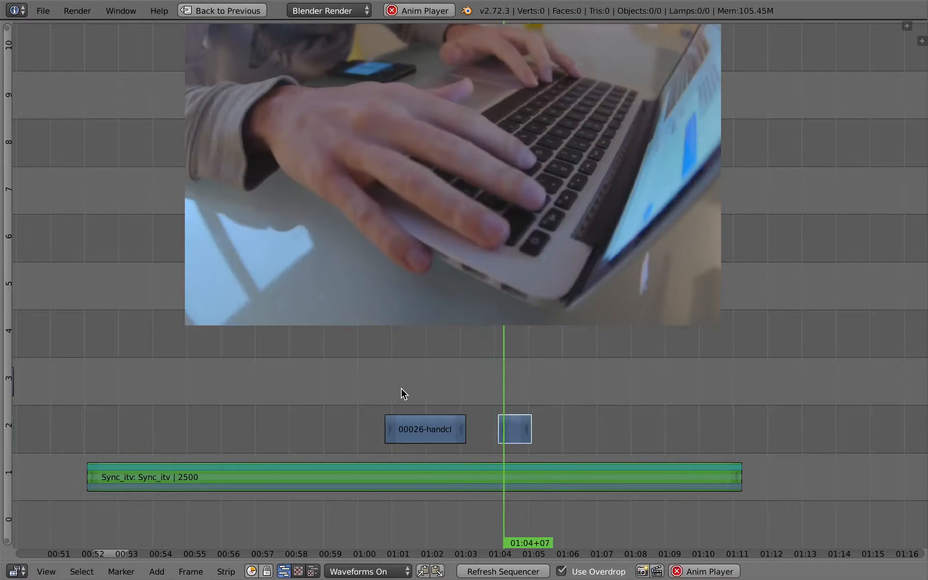
key("alt+a")
left_click(481, 388)
key("Left")
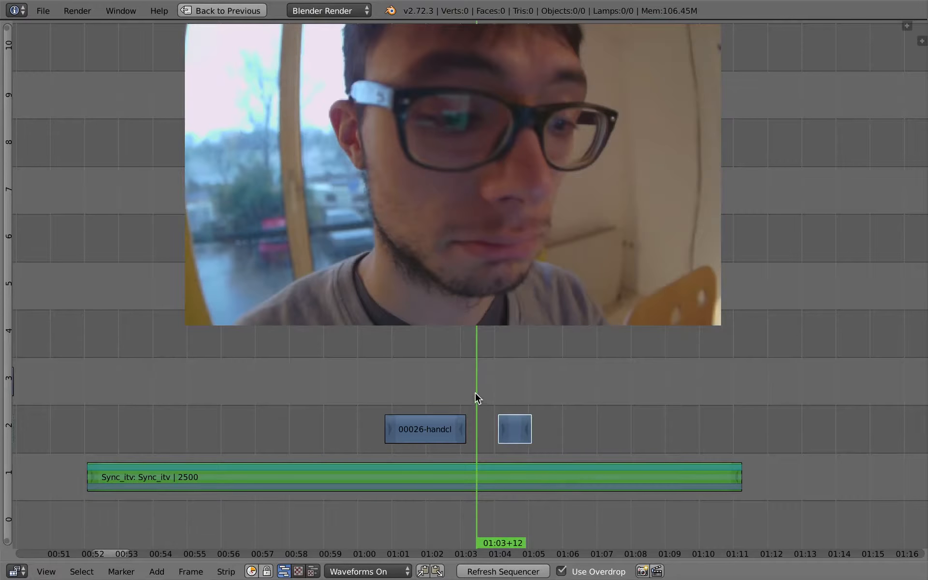
key("alt+a")
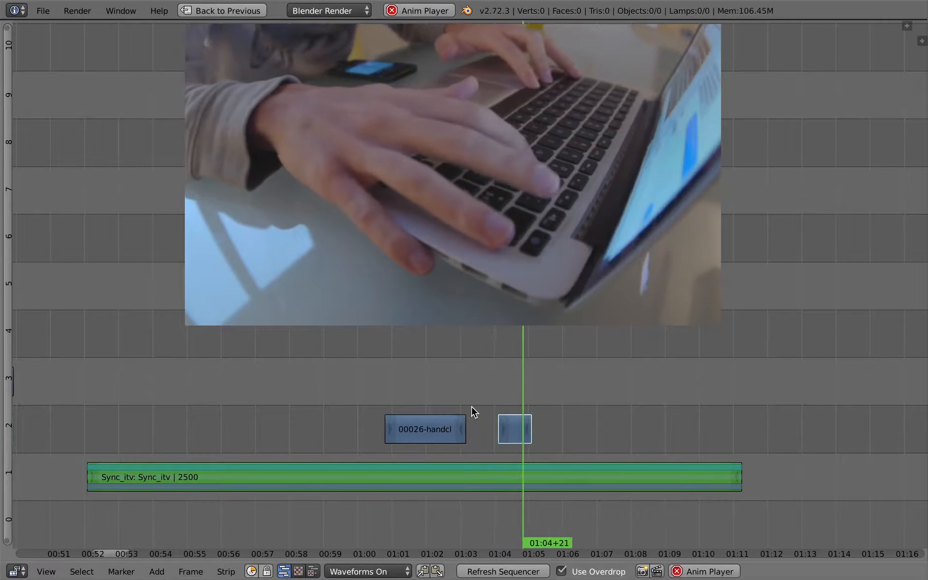
key("alt+a")
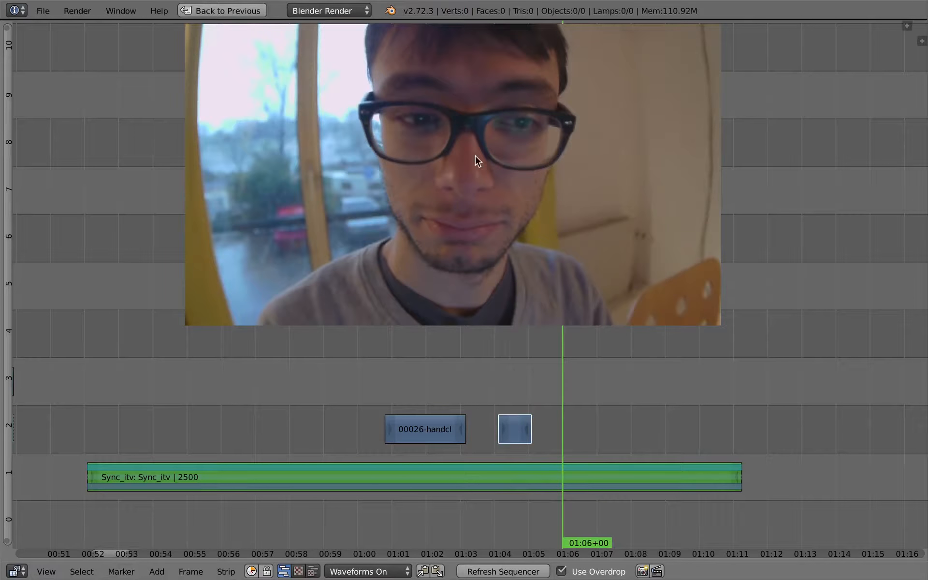
Select the Sync_itv strip and step through the edit points around the cutaway
left_click(528, 400)
right_click(538, 475)
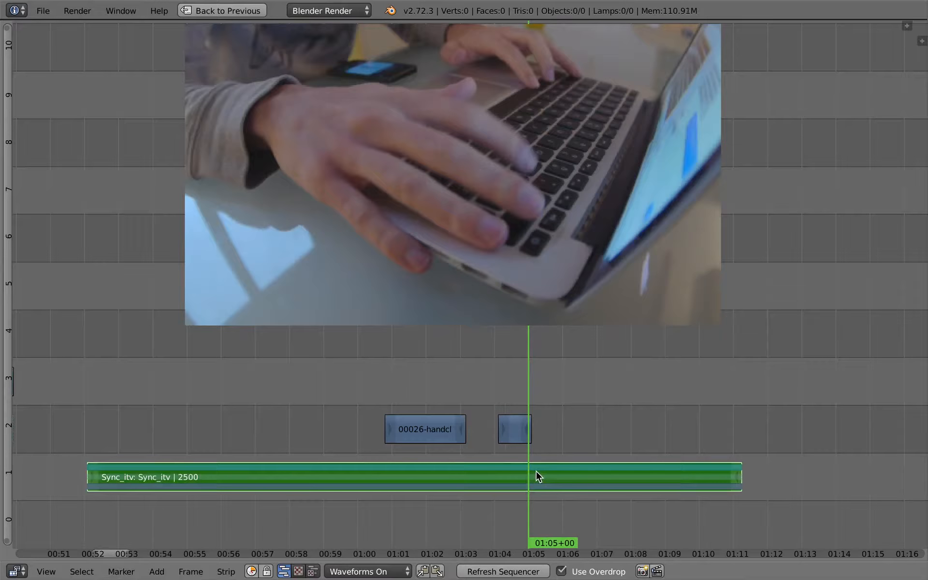
key("Page_Down")
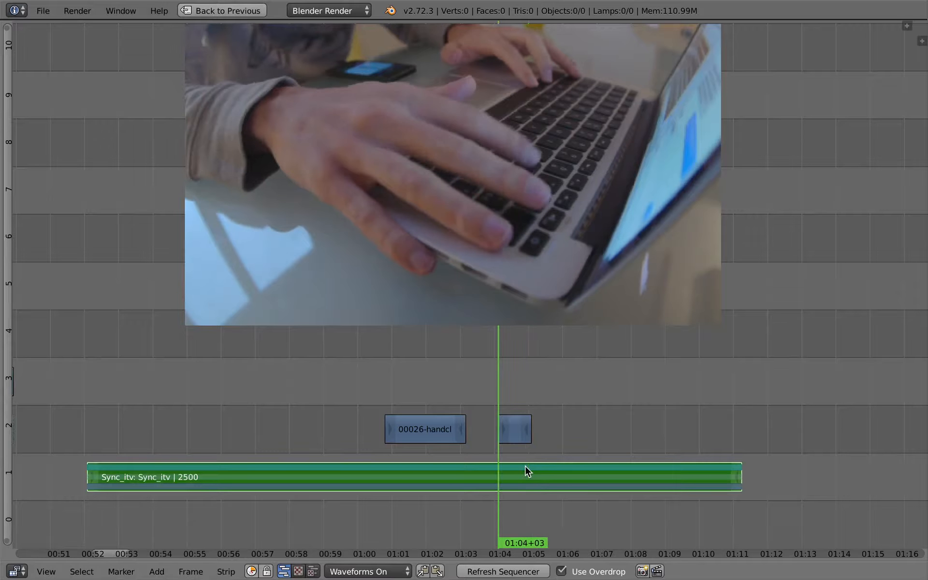
key("Page_Up")
key("Page_Down")
key("Page_Down")
key("Page_Down")
key("Page_Down")
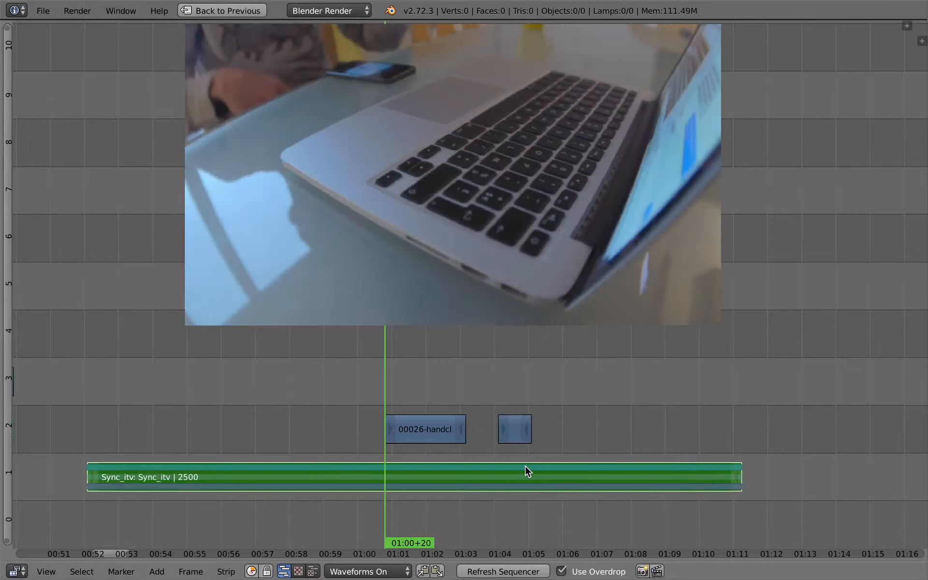
key("Page_Up")
key("Page_Up")
key("Page_Up")
key("Page_Up")
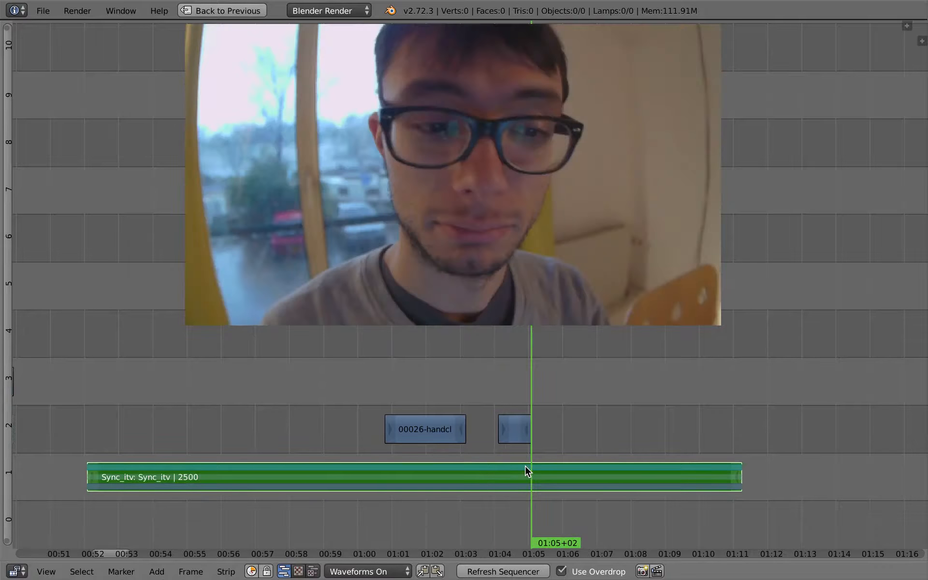
key("Page_Up")
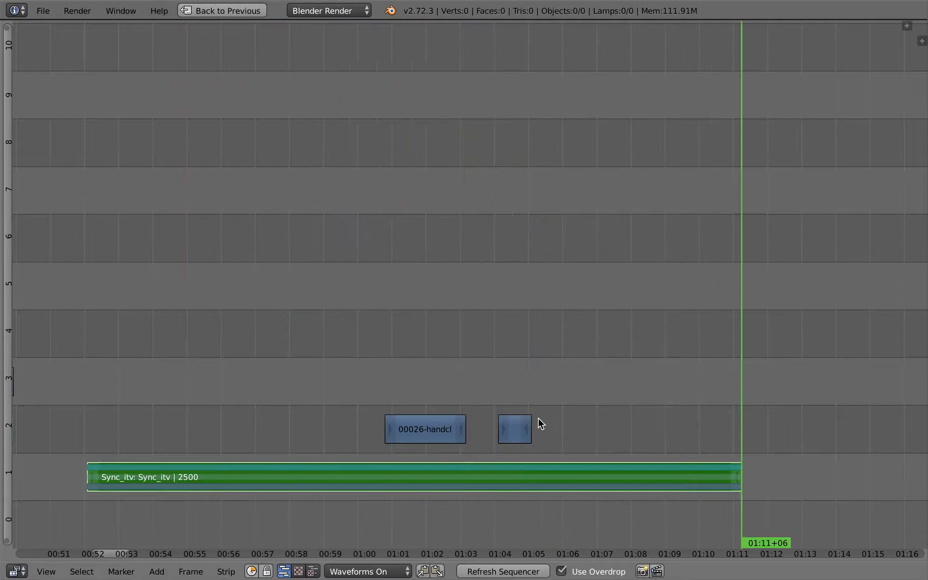
Cut the Sync_itv strip at the end of the 00026 cutaway, at 01:05+02, and scrub back over it
key("Page_Down")
key("Page_Down")
key("Page_Down")
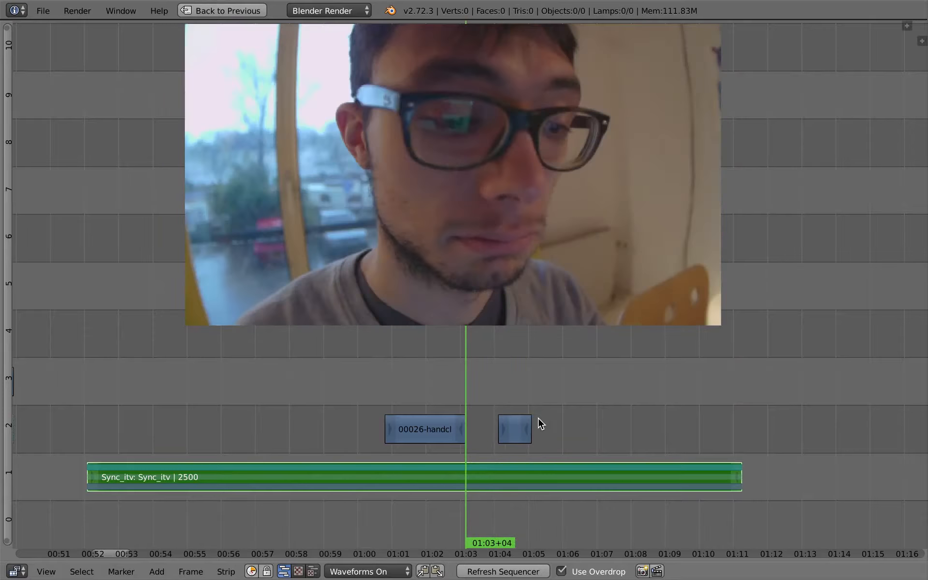
key("Page_Up")
key("Page_Down")
key("Page_Down")
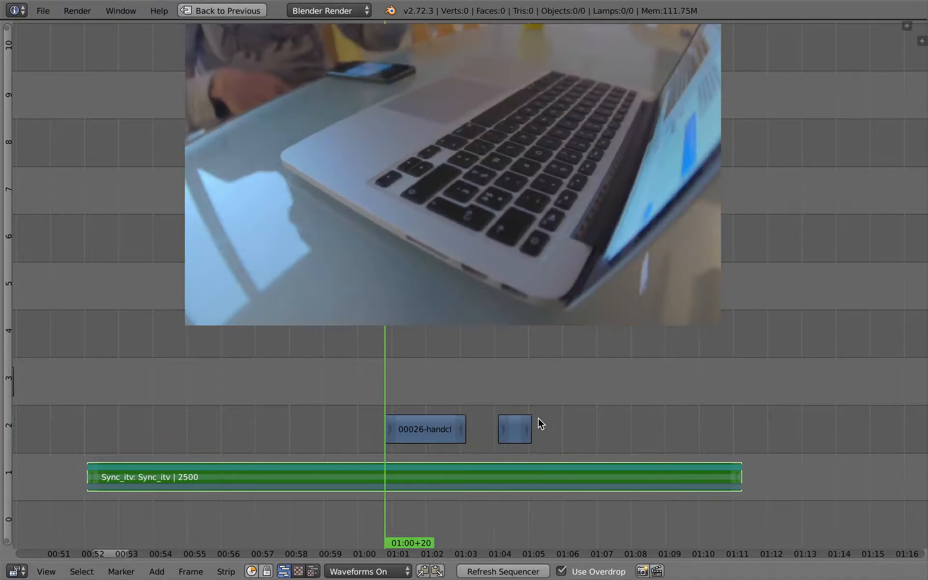
key("Page_Down")
key("Page_Up")
key("Page_Up")
key("Page_Up")
key("Page_Up")
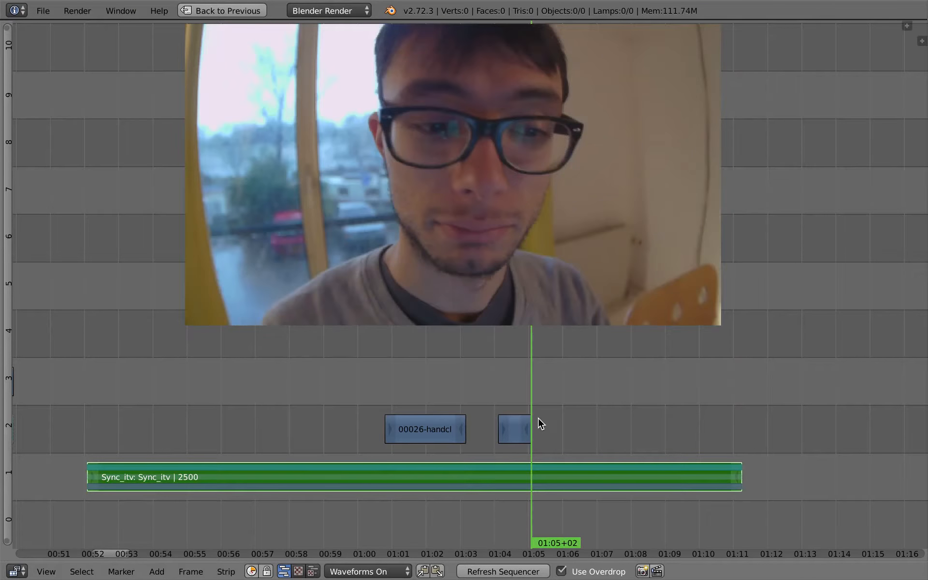
key("k")
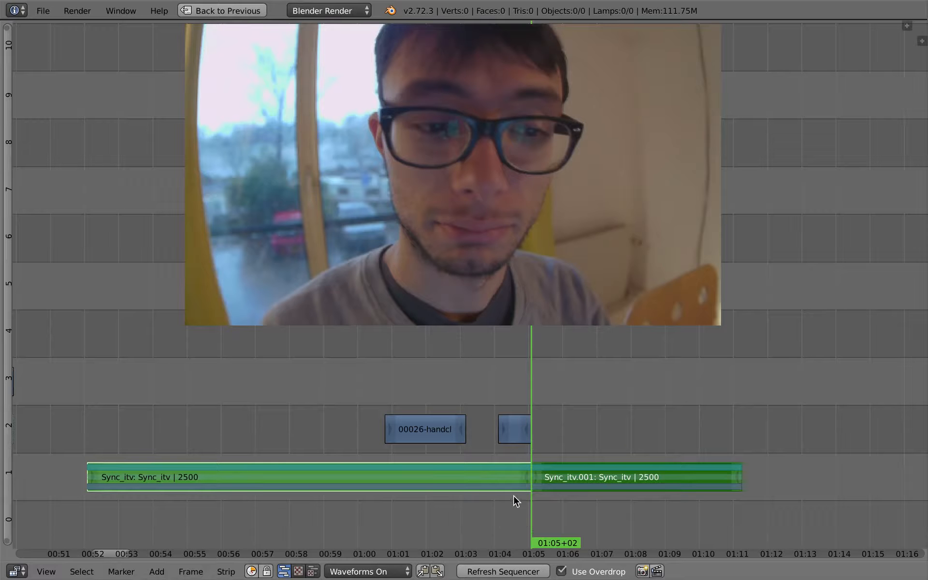
left_click_drag(500, 439, 492, 448)
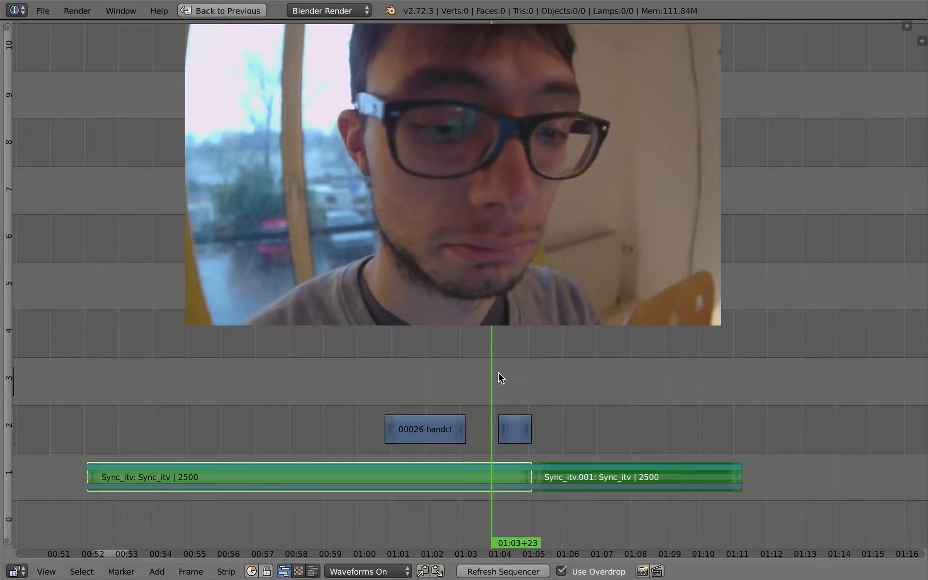
left_click_drag(426, 400, 503, 418)
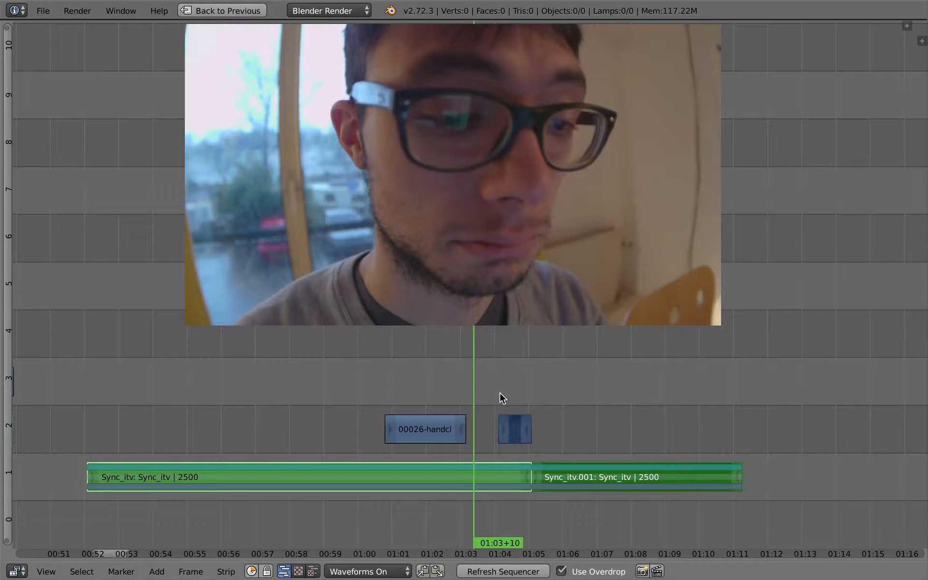
Move the Sync_itv.002 and 00024-coffee strips down and earlier, placing Sync_itv.002 on channel 1 at about 01:31
scroll(669, 419, "down", 13)
middle_click_drag(631, 389, 299, 417)
scroll(452, 443, "down", 3)
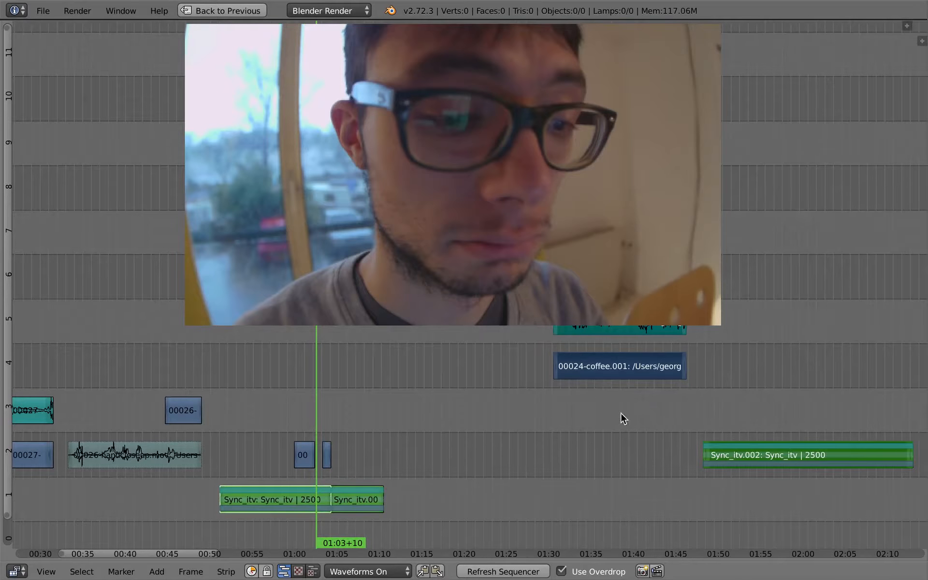
key("g")
left_click(476, 451)
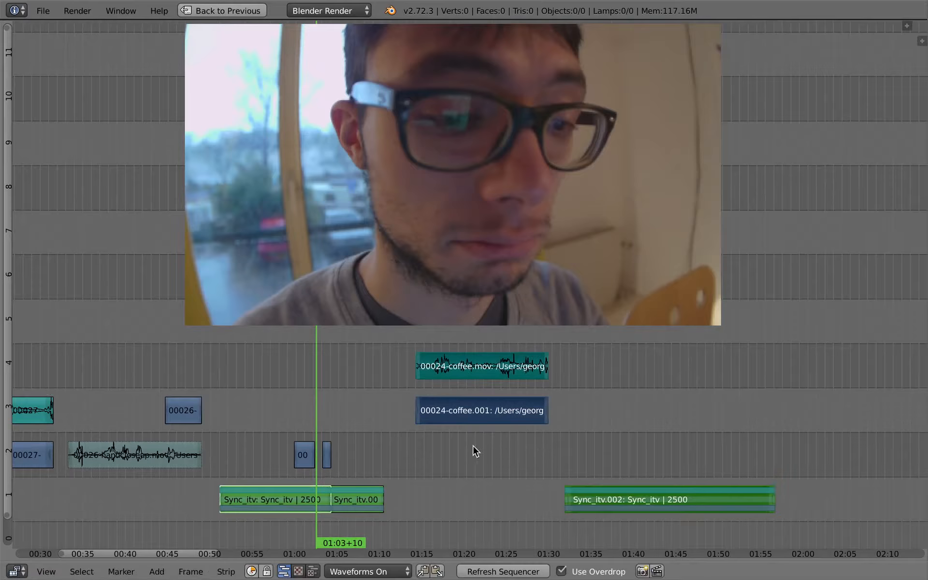
right_click(323, 376, "ctrl")
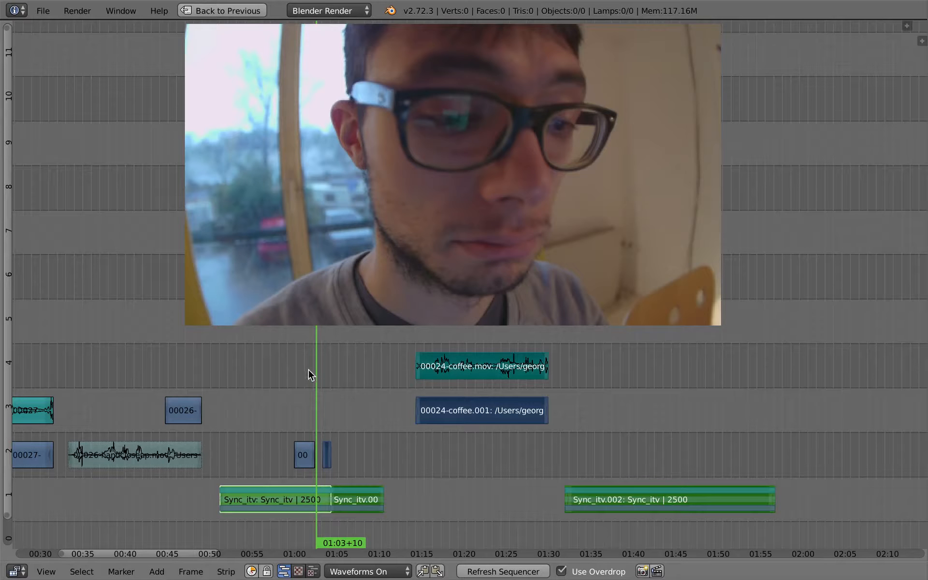
right_click(309, 375, "ctrl")
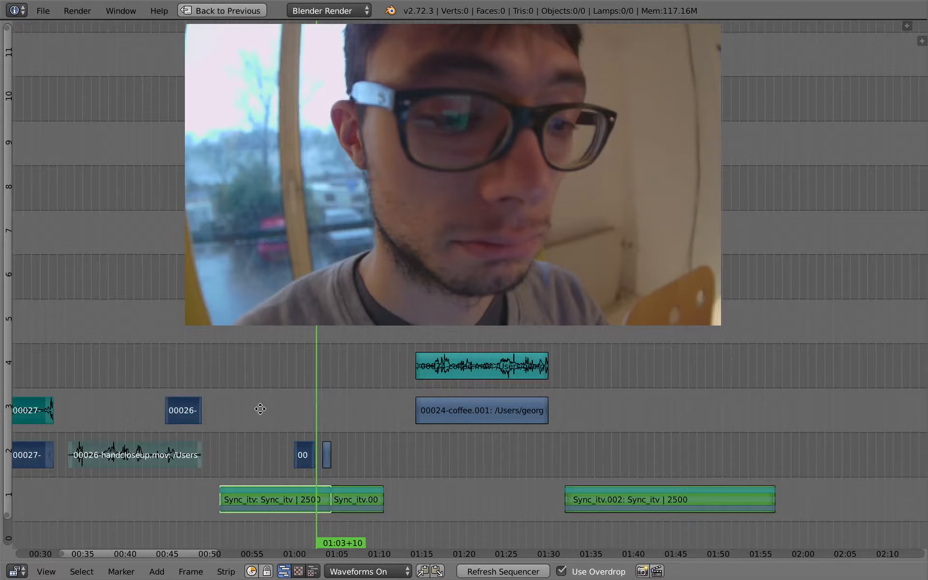
middle_click_drag(260, 409, 377, 391)
right_click(454, 353, "ctrl")
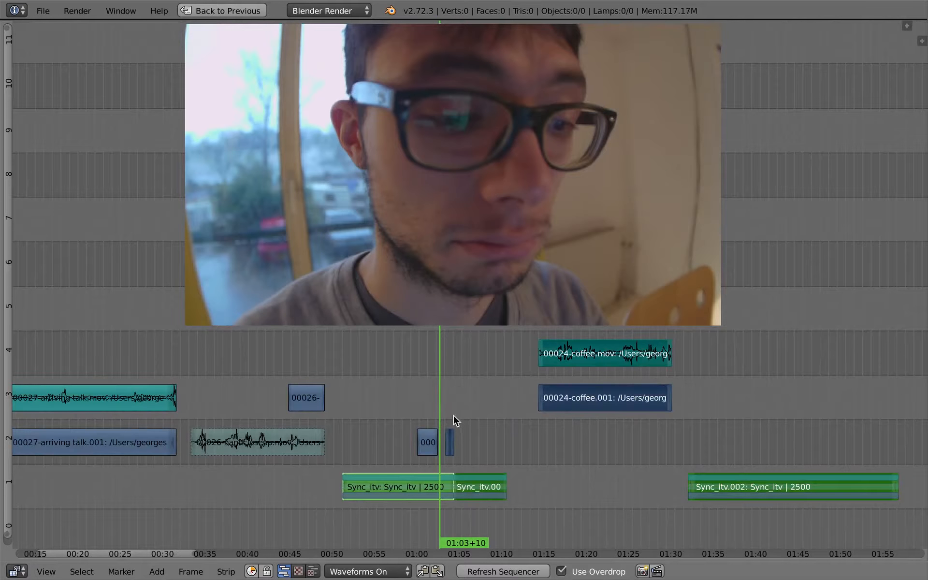
key("g")
key("Escape")
middle_click_drag(493, 456, 476, 361, "ctrl")
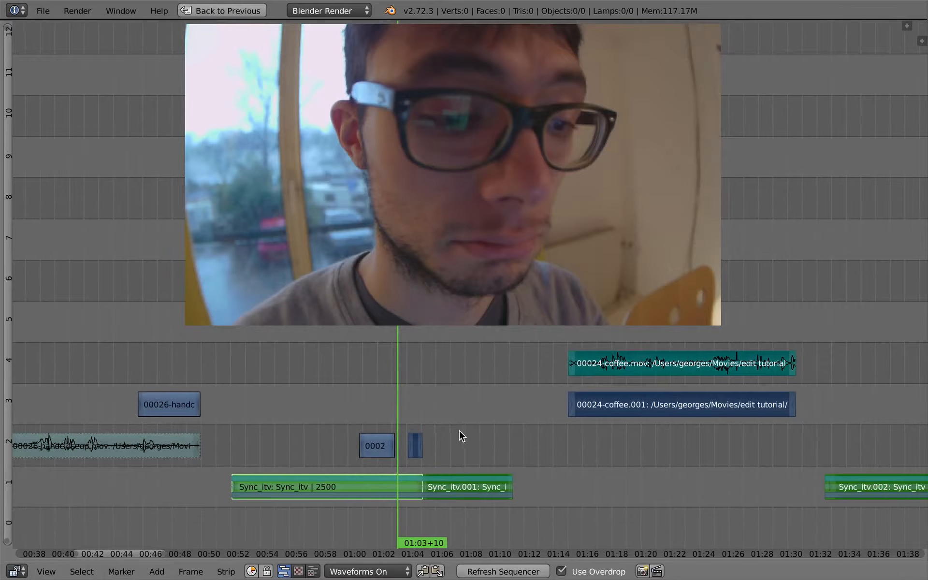
mouse_move(460, 435)
middle_mouse_down("ctrl")
mouse_move(429, 425)
mouse_move(512, 431)
mouse_move(449, 444)
middle_mouse_up("ctrl")
middle_click_drag(446, 411, 416, 333)
middle_click_drag(465, 434, 430, 454, "ctrl")
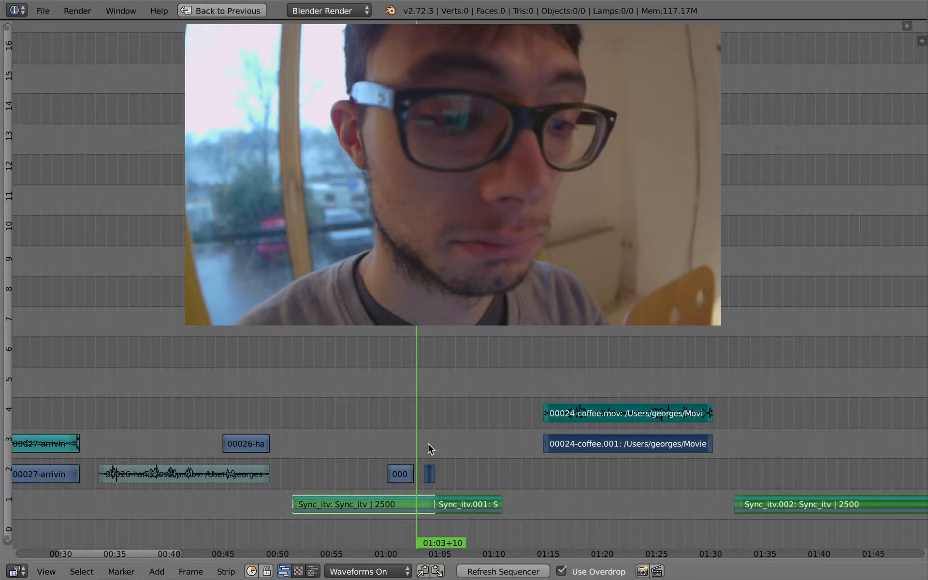
key("alt+h")
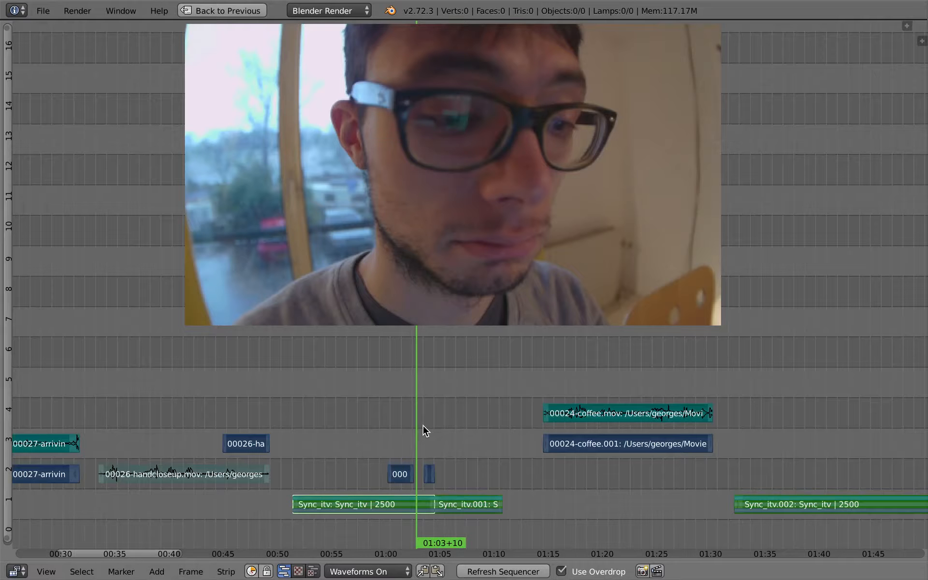
Try sliding all strips along the timeline, cancelling each move
key("g")
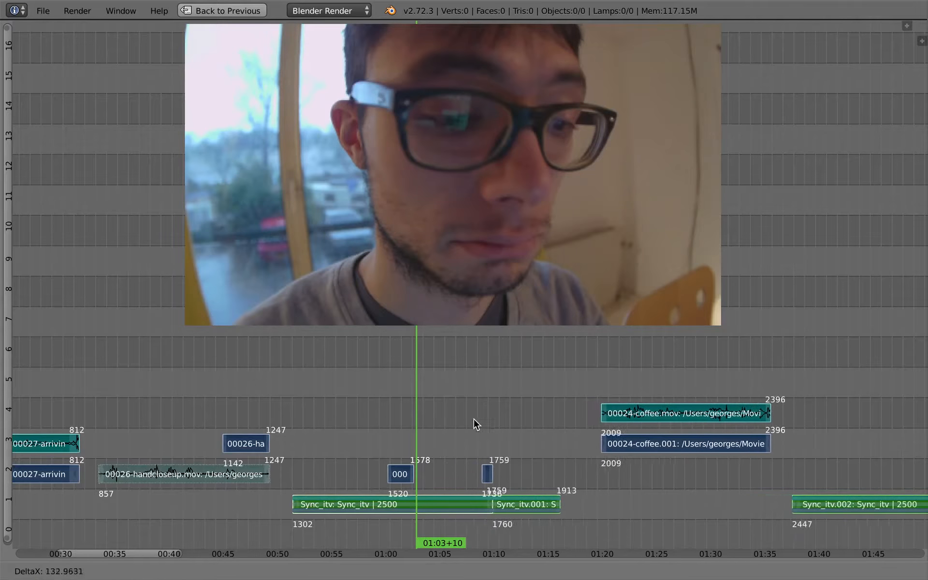
left_click(423, 422)
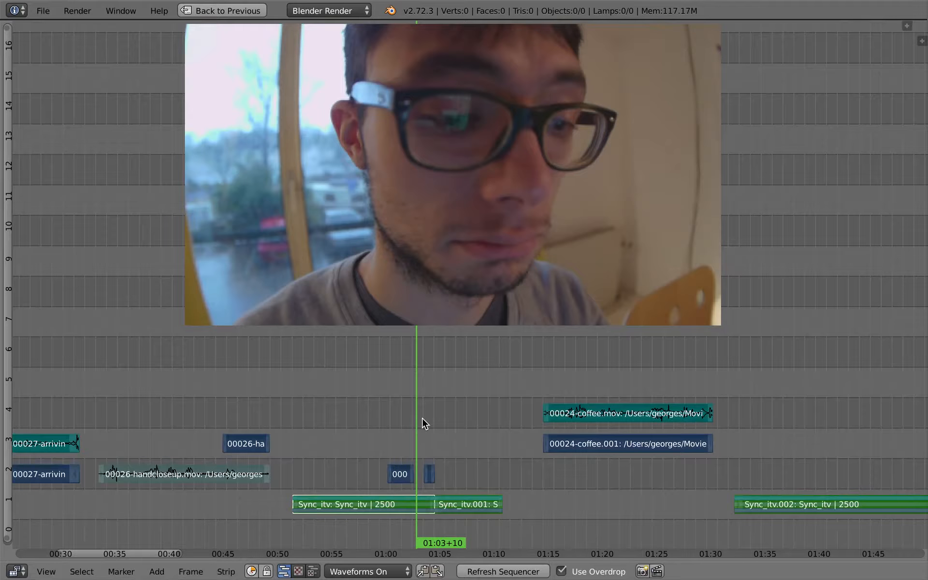
key("a")
key("a")
key("g")
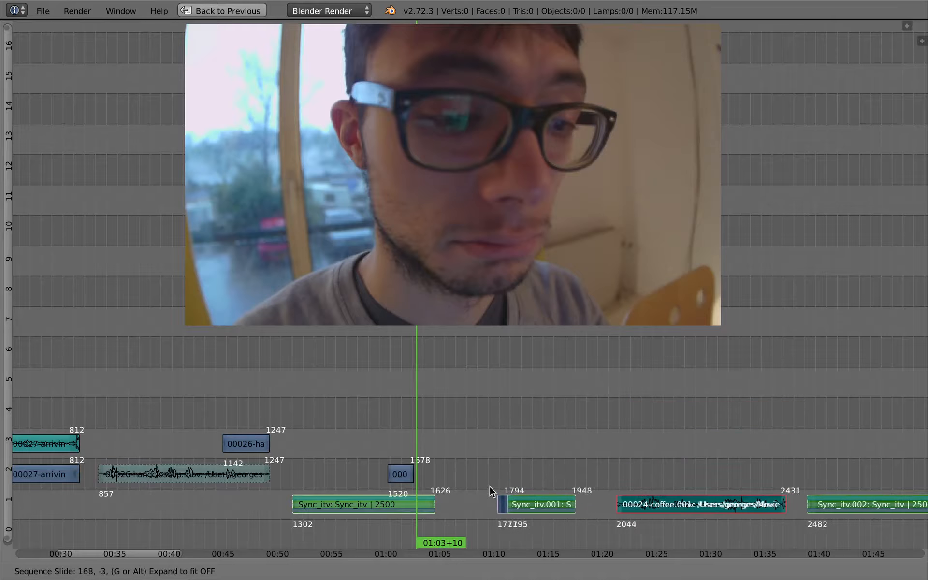
key("Escape")
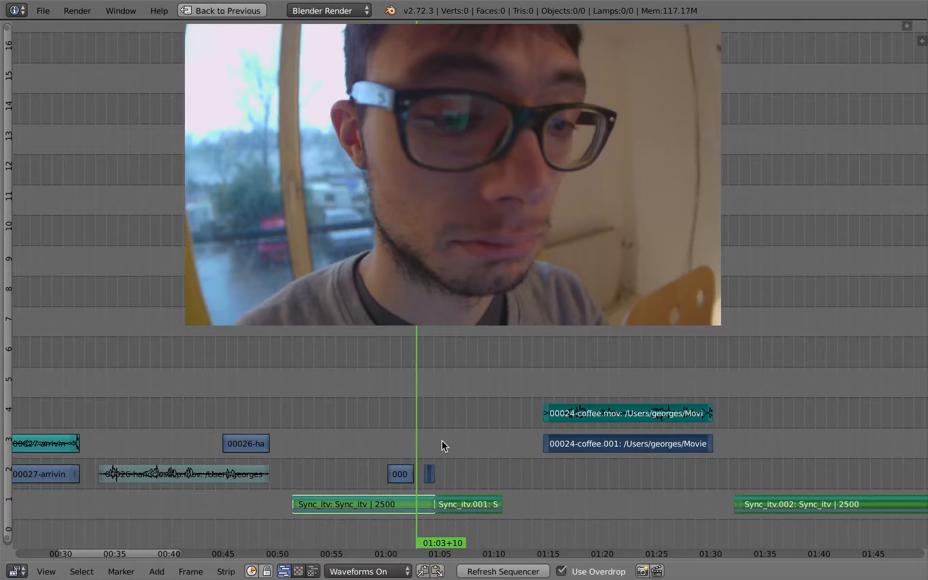
key("a")
key("a")
key("a")
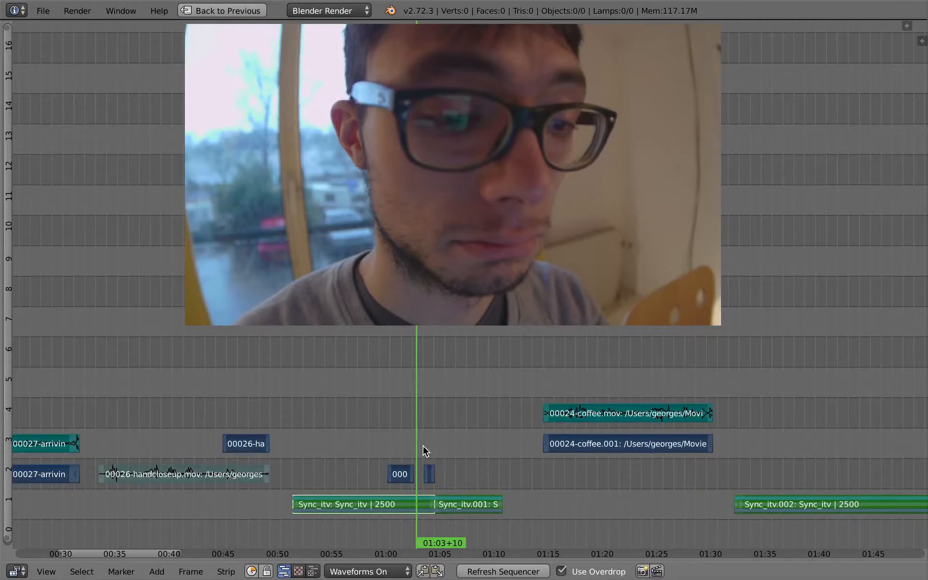
key("e")
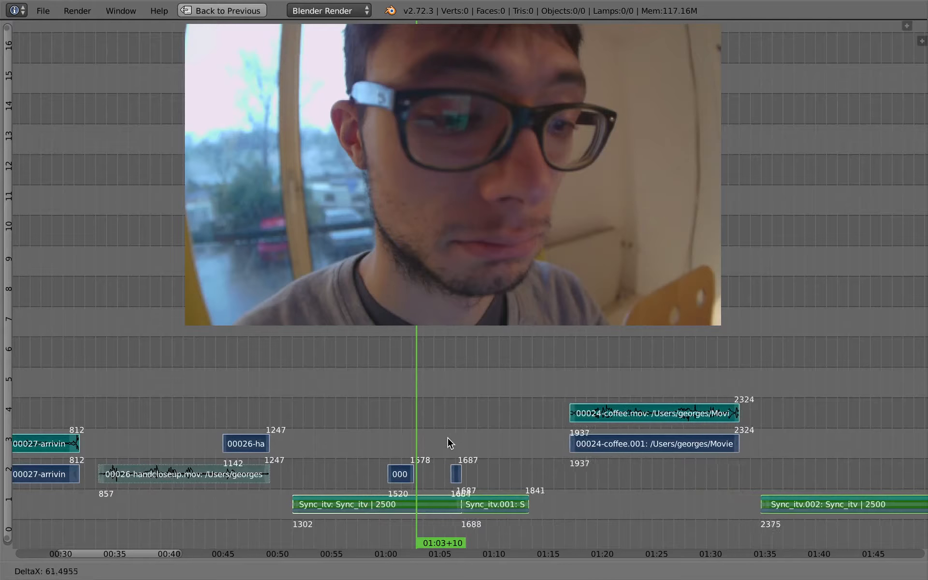
key("Escape")
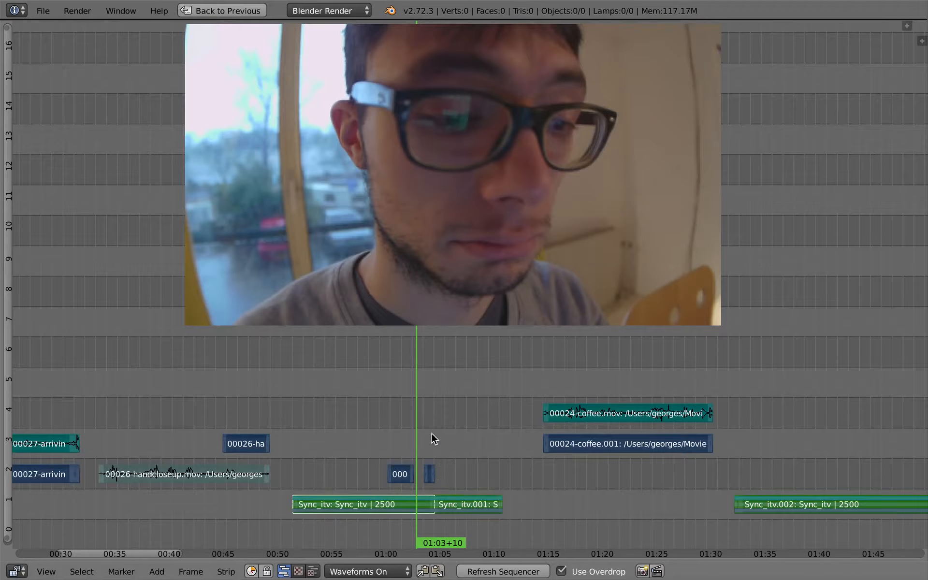
key("a")
Try sliding the short 00026 cutaway strip and the following strips, then abandon the move
scroll(435, 446, "up", 2)
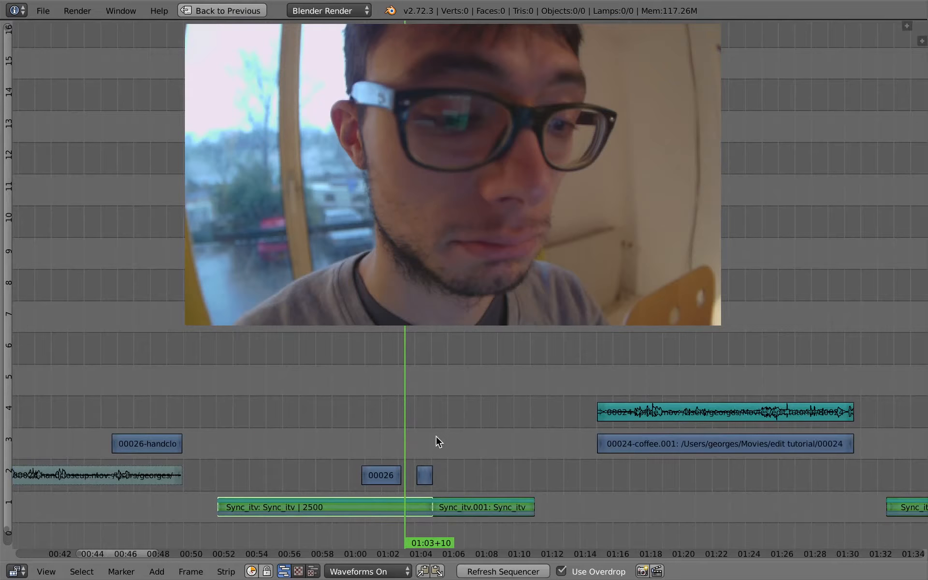
key("a")
key("a")
right_click(422, 447, "ctrl")
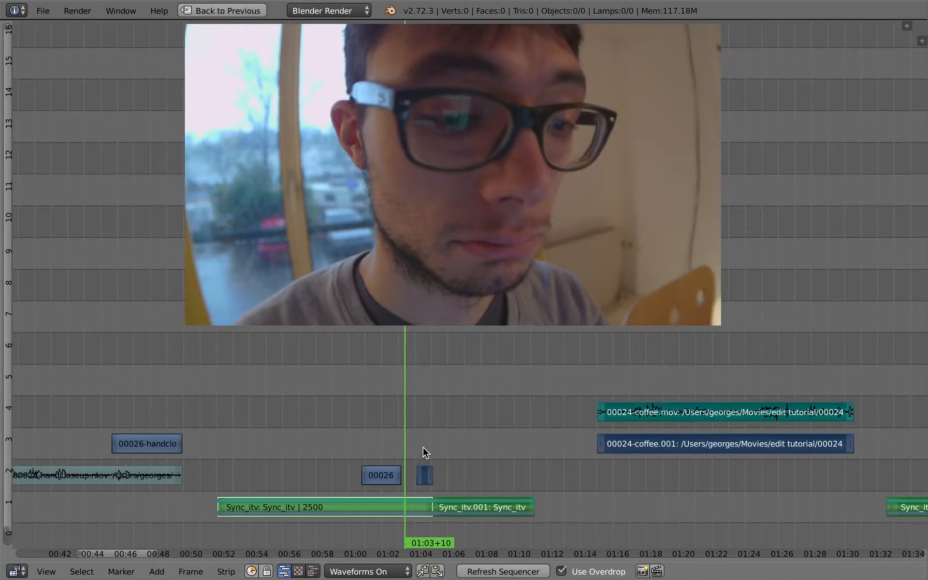
key("g")
key("g")
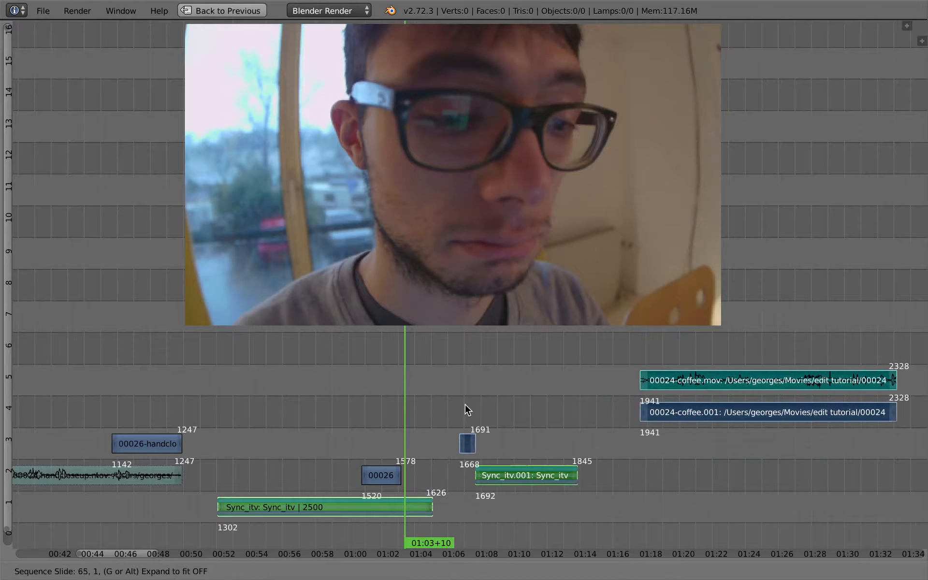
key("ctrl")
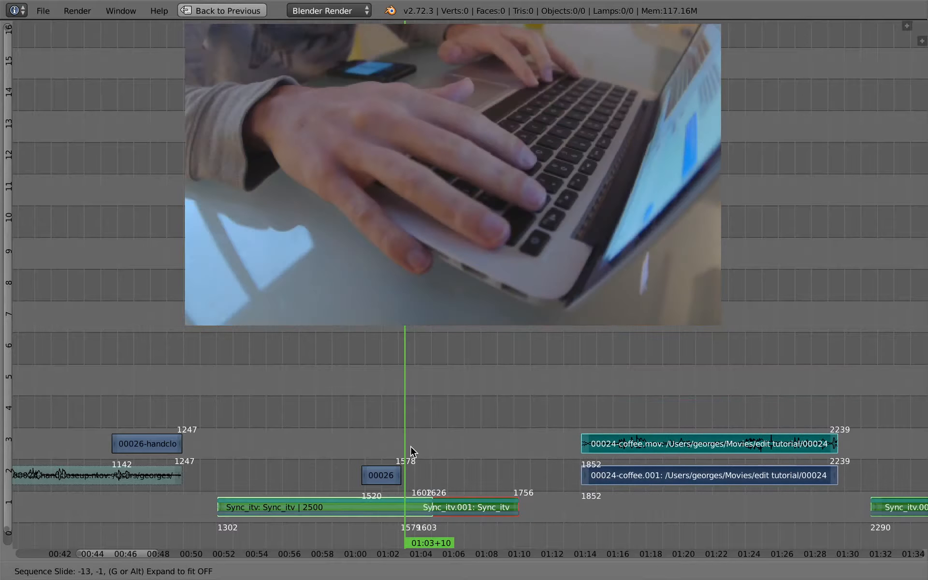
left_click(420, 457)
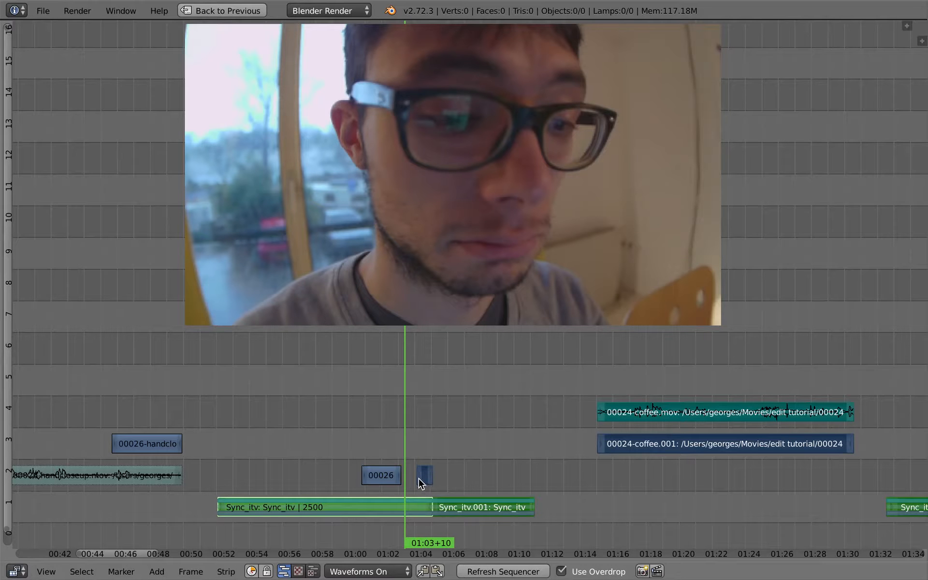
Slide the short cutaway and all following strips about 14 frames later, opening a gap after Sync_itv
key("g")
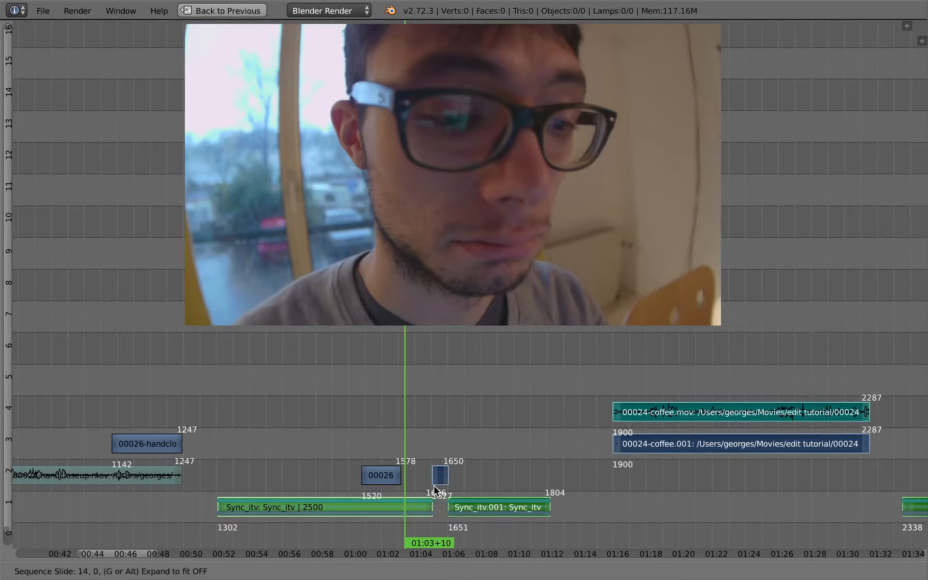
left_click(434, 485)
middle_click_drag(438, 486, 388, 420, "ctrl")
left_click_drag(340, 393, 327, 408)
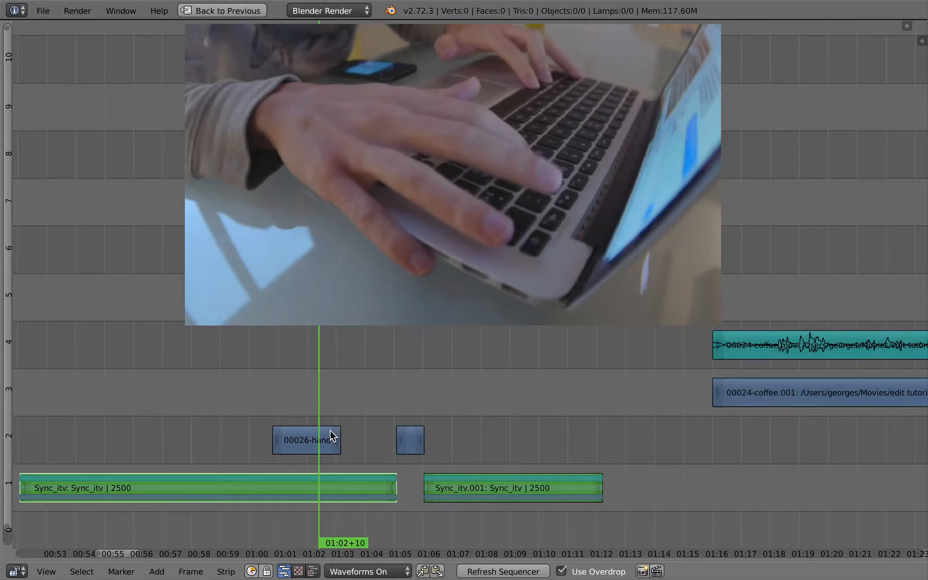
Play back and scrub around the 01:04 cut to review the gap
key("alt+a")
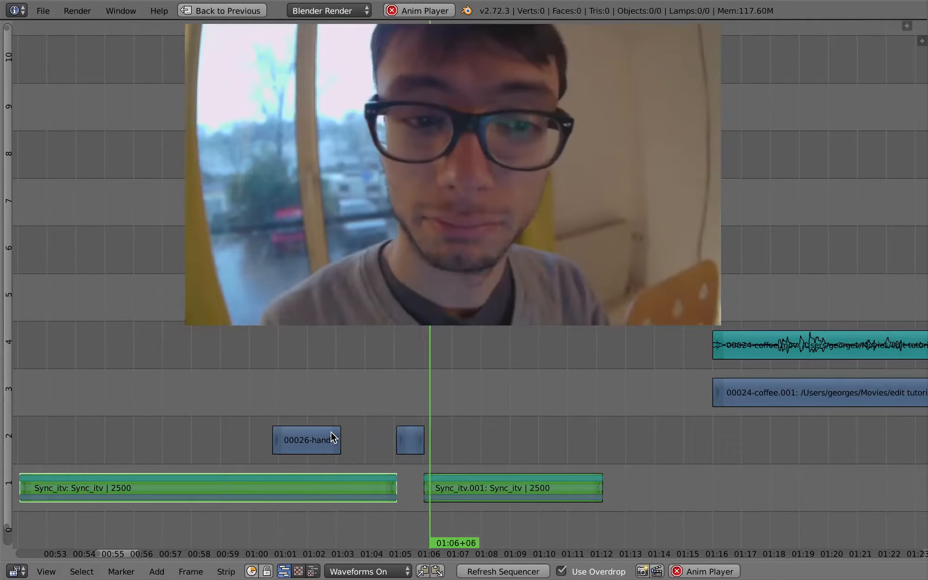
left_click(357, 371)
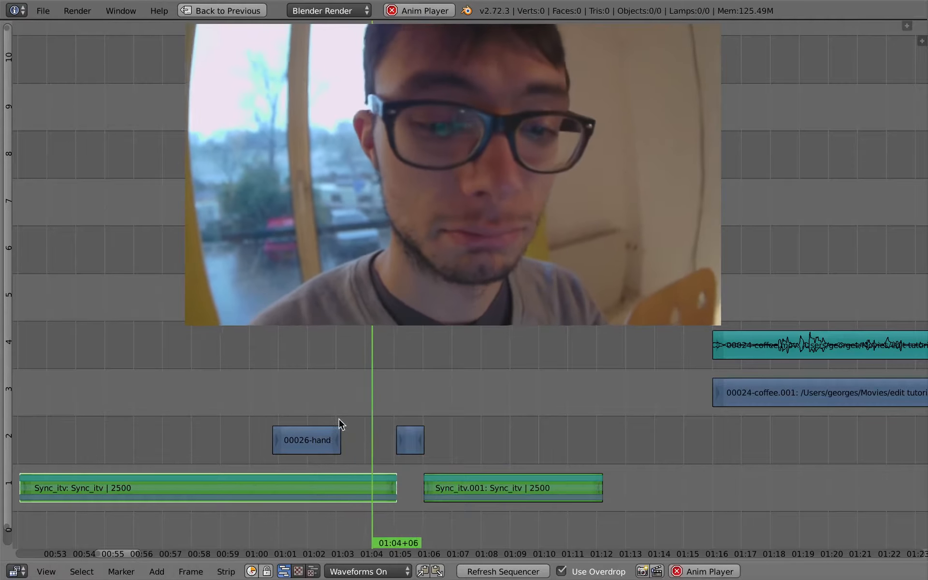
key("alt+a")
key("g")
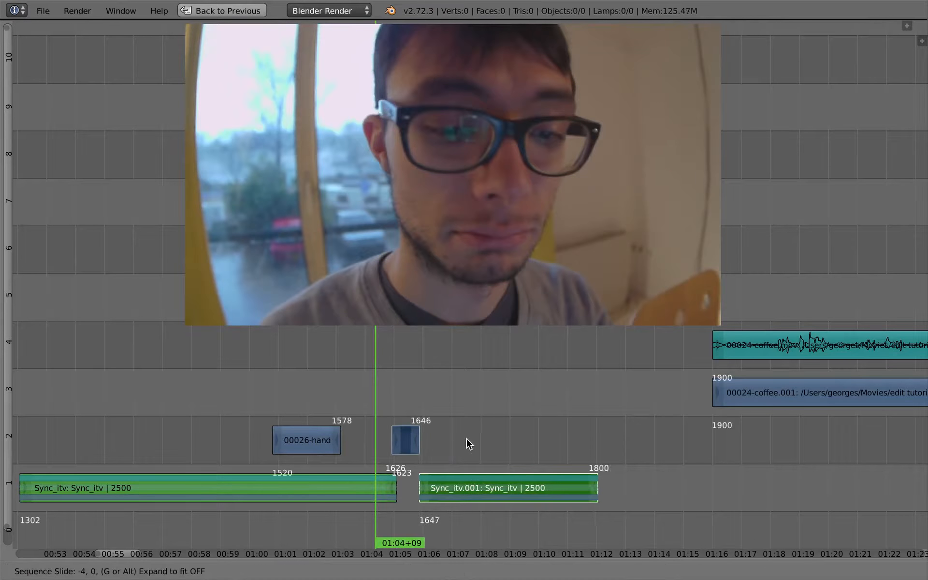
key("Escape")
Slide Sync_itv.001 and the later strips about 6 frames earlier
right_click(776, 404)
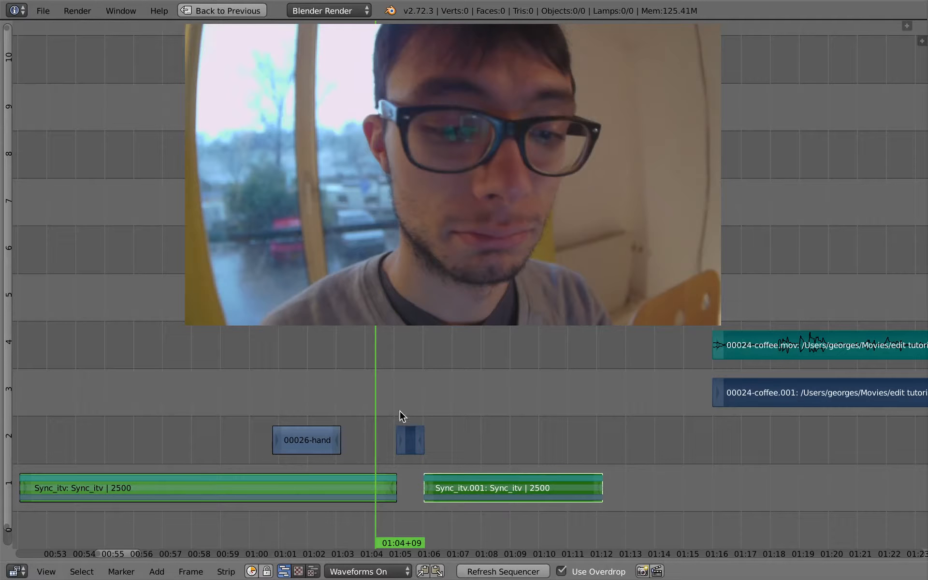
key("g")
key("Escape")
key("g")
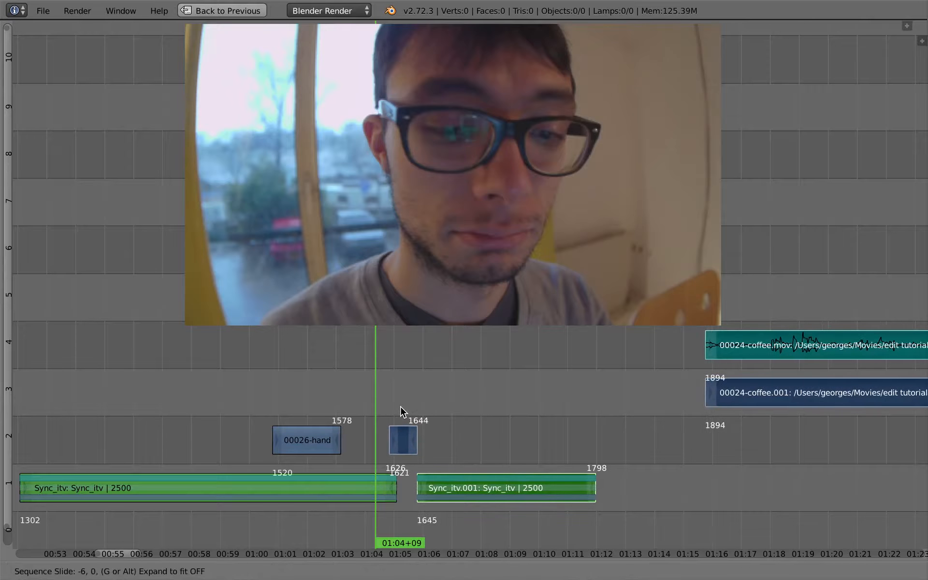
left_click(396, 412)
Extend the end of Sync_itv and move Sync_itv.001 so it starts right where Sync_itv ends
right_click(393, 486)
key("g")
left_click(401, 487)
right_click(417, 487)
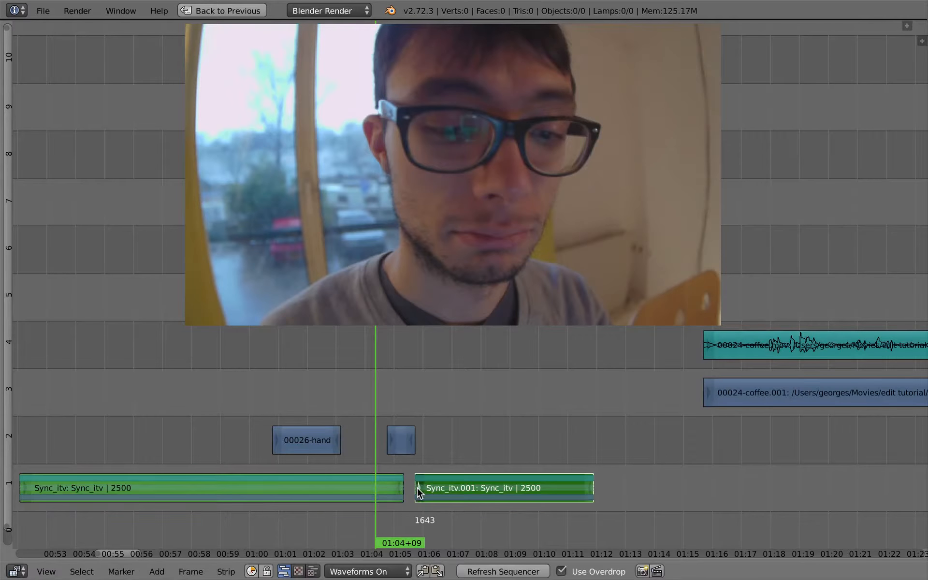
key("g")
left_click(405, 488)
right_click(404, 488, "shift")
key("g")
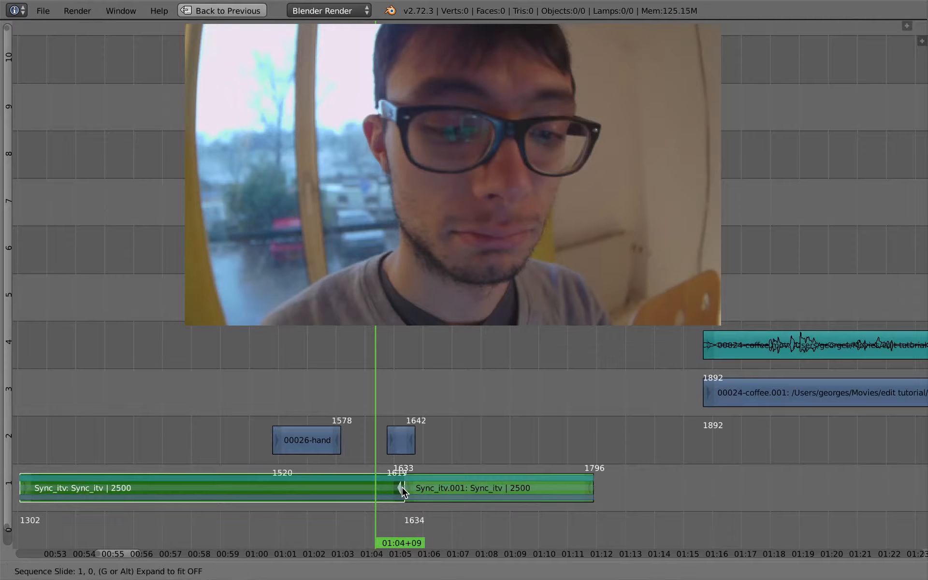
left_click(402, 487)
Play the join, then shift the short 00026 cutaway strip a few frames earlier over the cut near 01:05
key("alt+a")
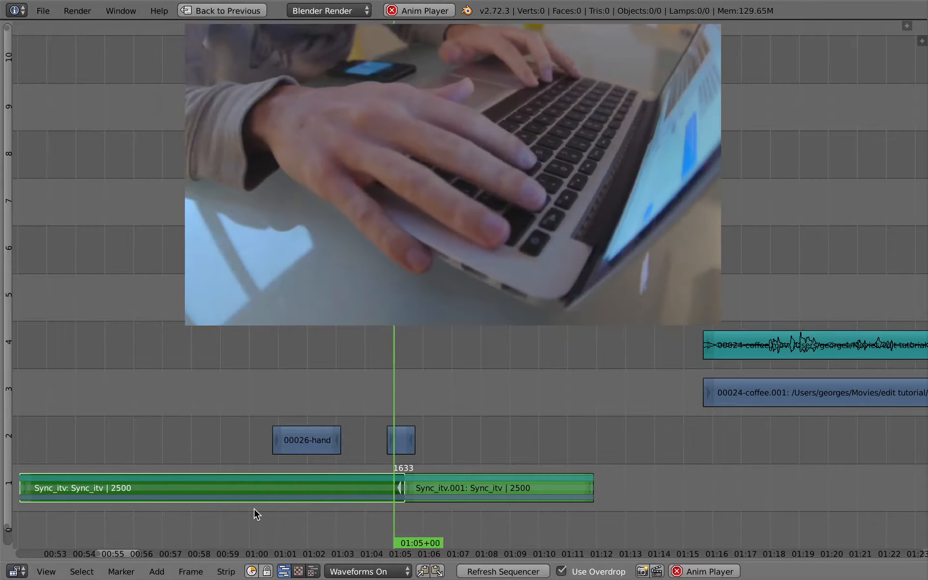
key("alt+a")
right_click(402, 444)
key("g")
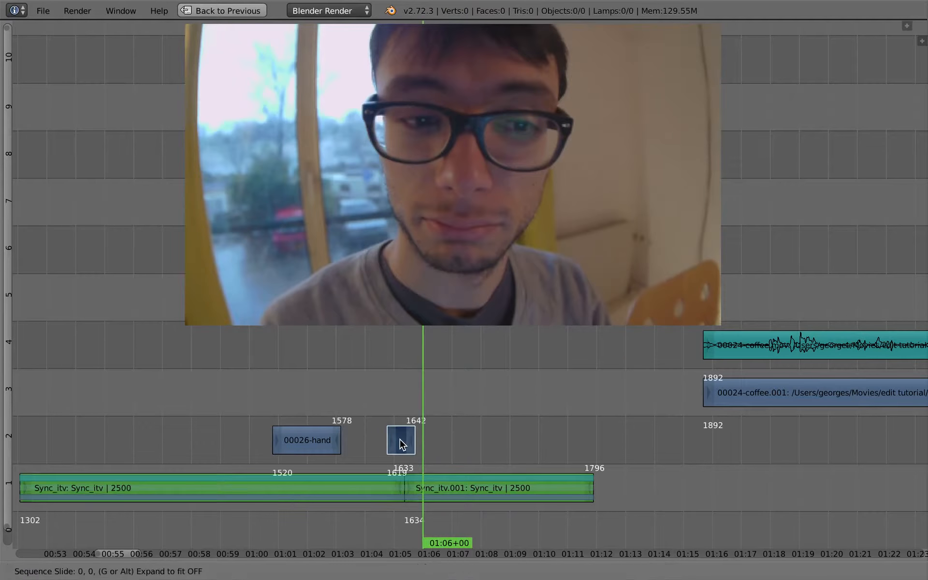
left_click(397, 441)
key("g")
left_click(396, 444)
left_click(369, 439)
Play back the edit past the join between Sync_itv and Sync_itv.001
key("alt+a")
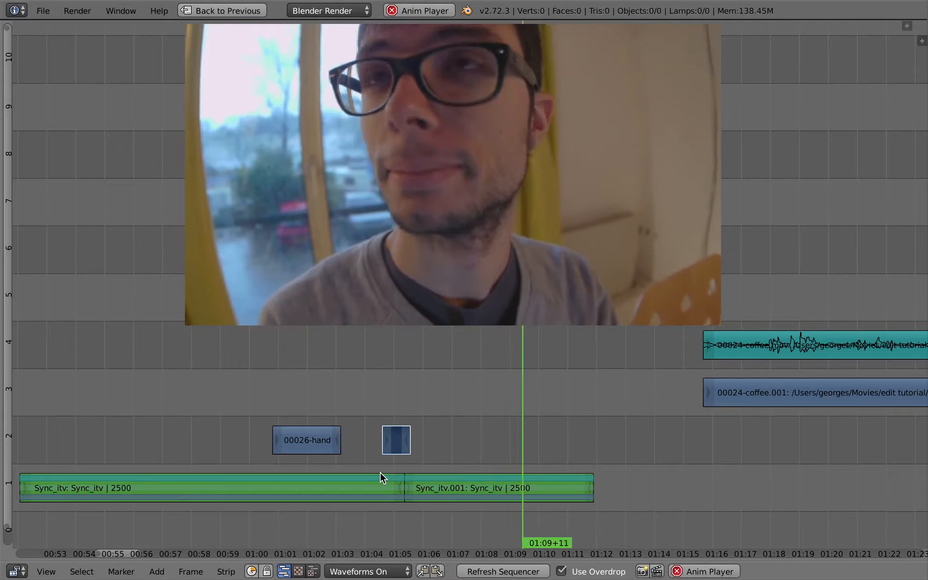
key("alt+a")
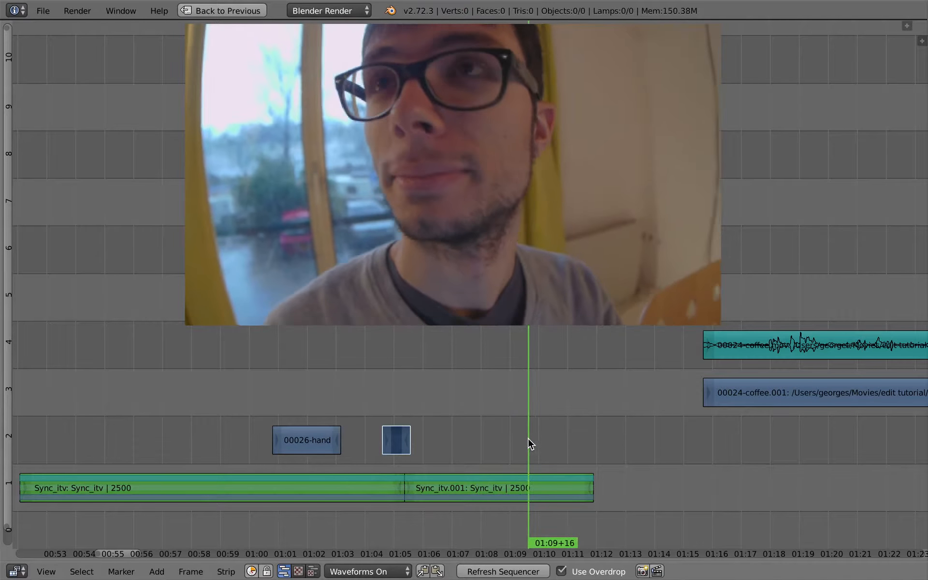
right_click(588, 487)
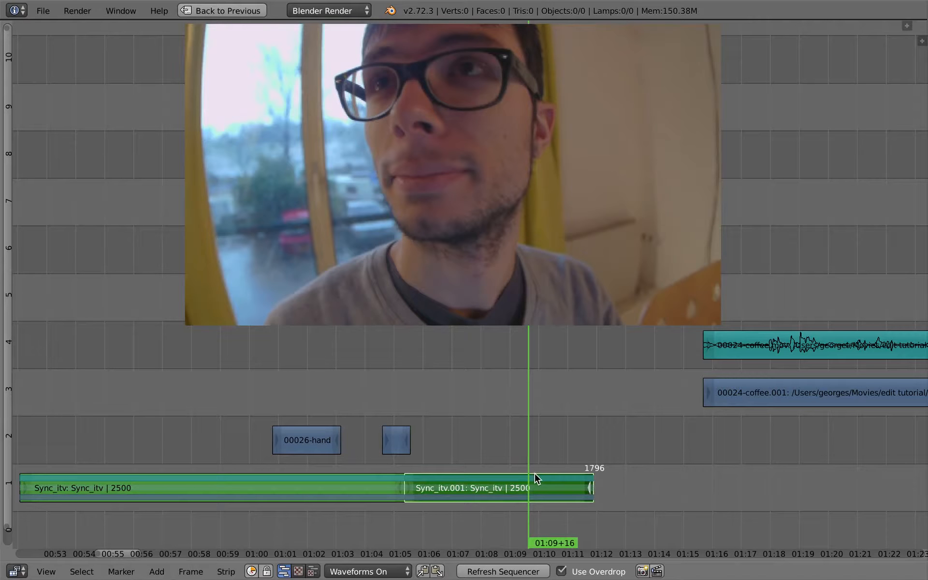
Slide the 00024-coffee video and audio strips 244 frames later
scroll(535, 473, "down", 3)
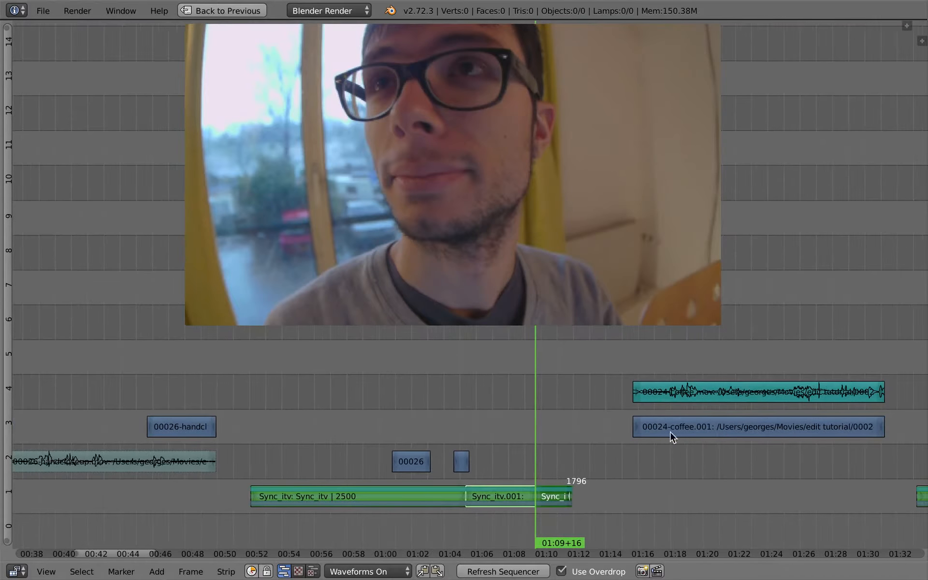
left_click_drag(688, 411, 798, 425)
scroll(626, 450, "down", 3)
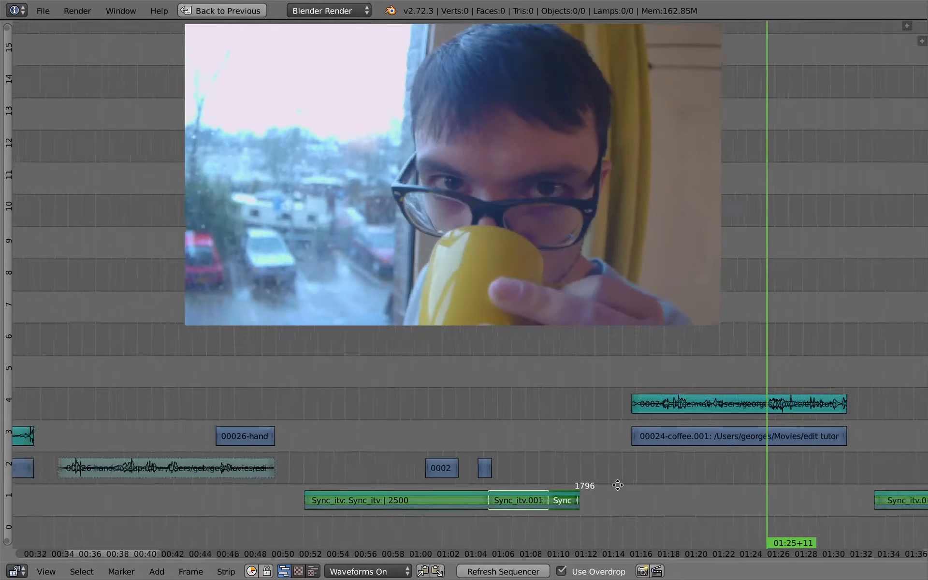
right_click(656, 407, "shift")
key("g")
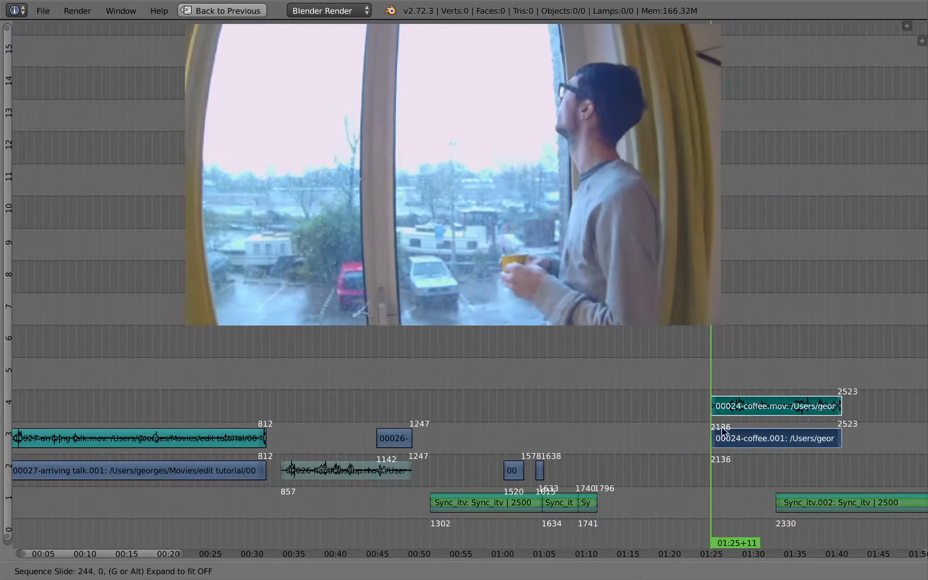
left_click(776, 435)
Select the short cut segment of the 00027-arriving talk video strip and lift it 3 channels up, 175 frames later
left_click(218, 430)
middle_click_drag(402, 398, 589, 396)
mouse_move(378, 408)
left_mouse_down()
mouse_move(410, 411)
mouse_move(379, 418)
left_mouse_up()
right_click(189, 470)
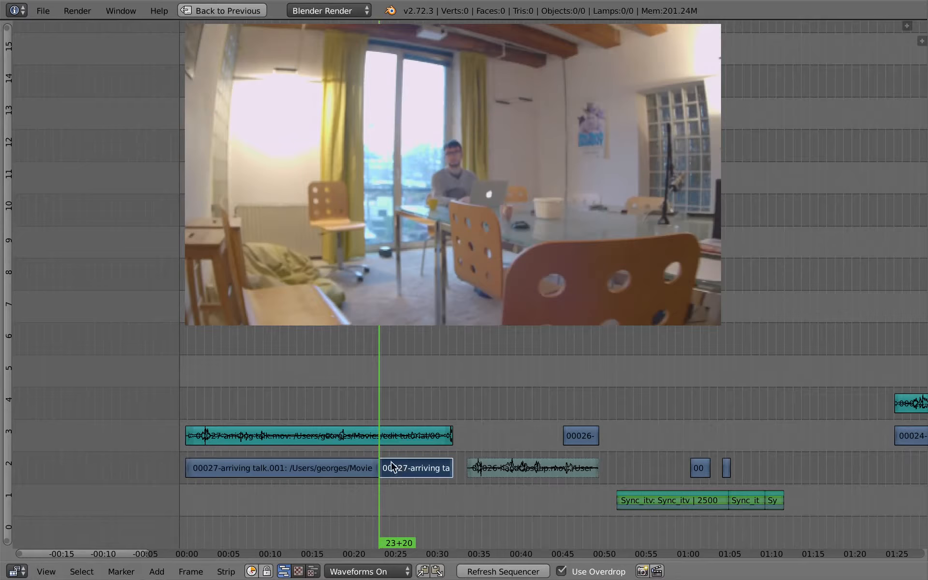
left_click_drag(397, 475, 393, 472)
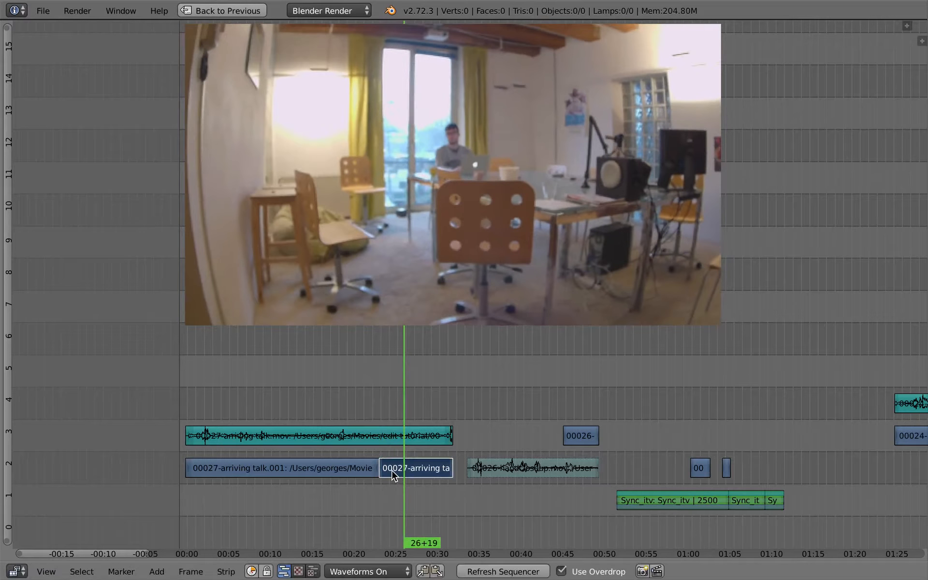
right_click_drag(391, 472, 464, 376)
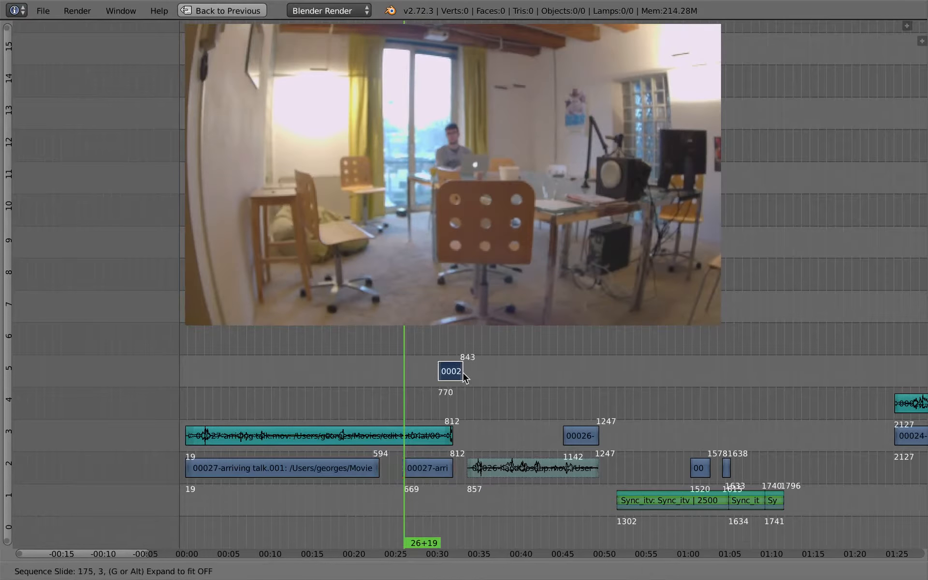
Place the 00027-arriving talk segment on channel 2 at about 01:08, over the end of Sync_itv.001
right_click_drag(740, 403, 806, 406)
middle_click_drag(707, 447, 491, 470)
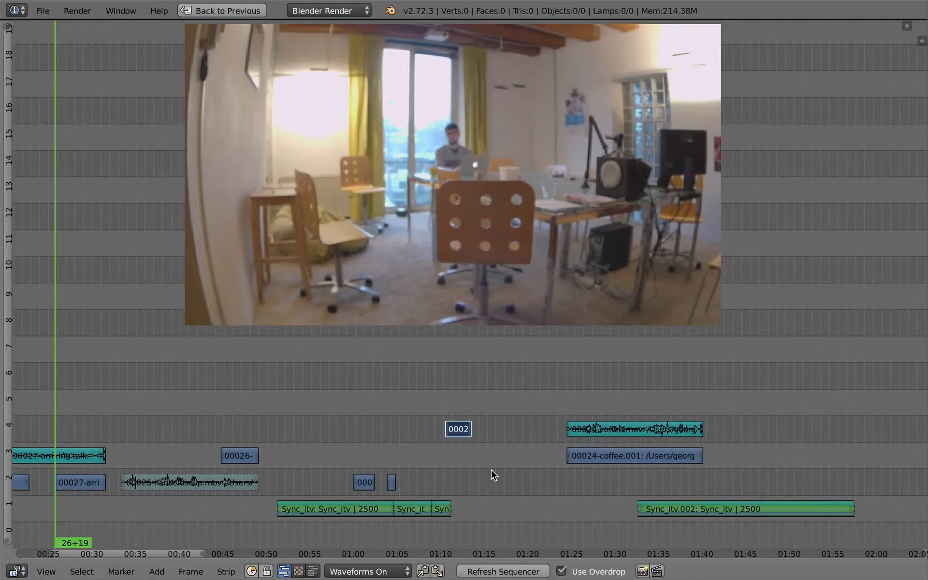
right_click_drag(463, 434, 421, 486)
middle_click_drag(422, 487, 764, 474, "ctrl")
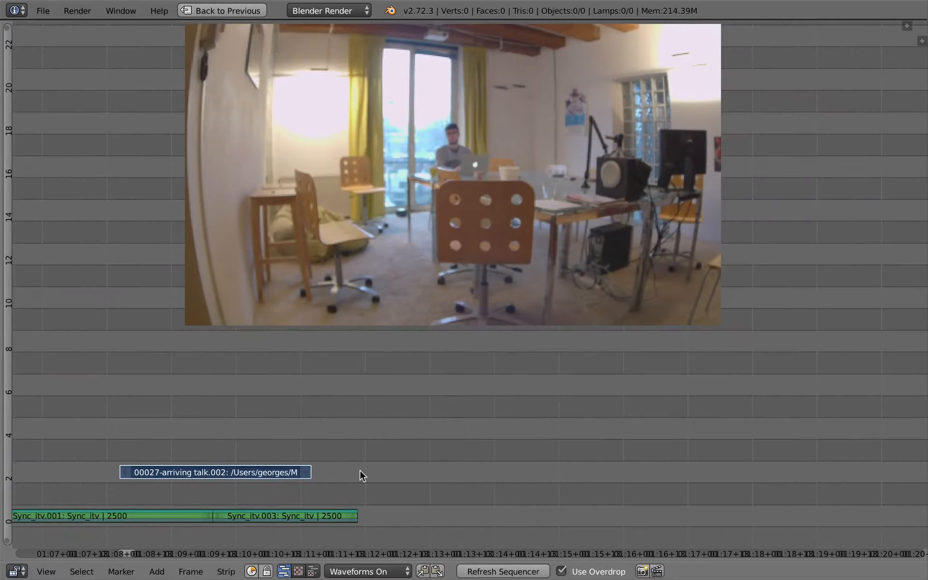
middle_click_drag(188, 465, 485, 446)
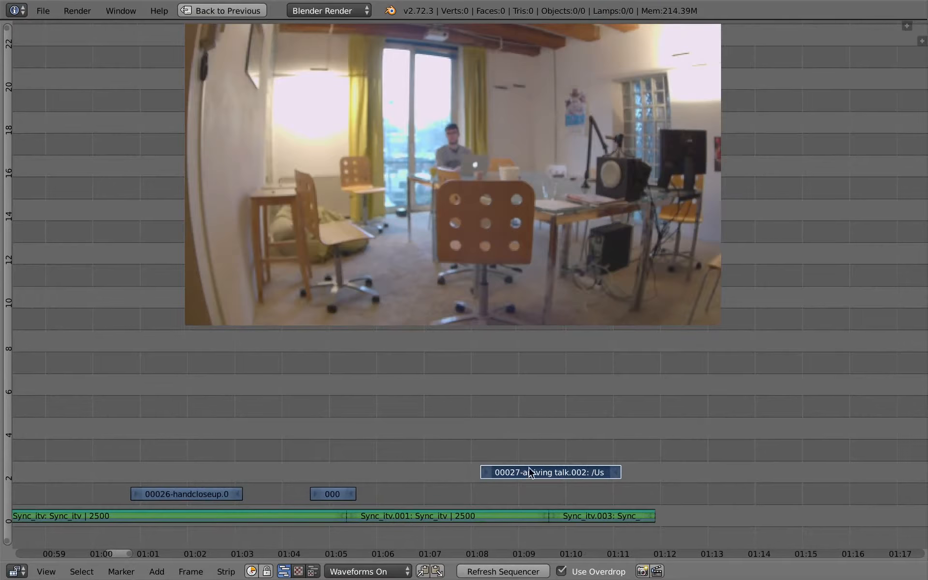
right_click_drag(531, 471, 548, 503)
left_click(486, 503)
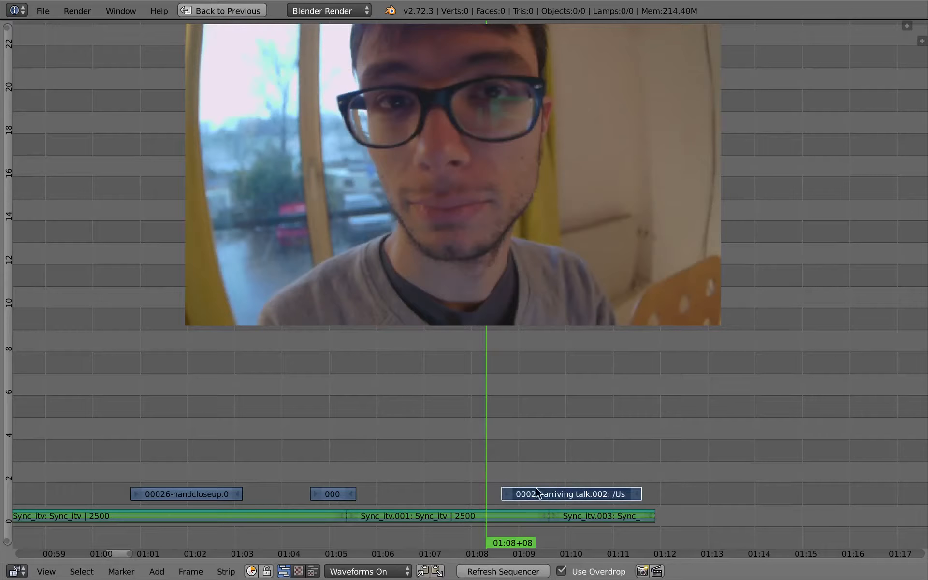
middle_click_drag(538, 493, 532, 462, "ctrl")
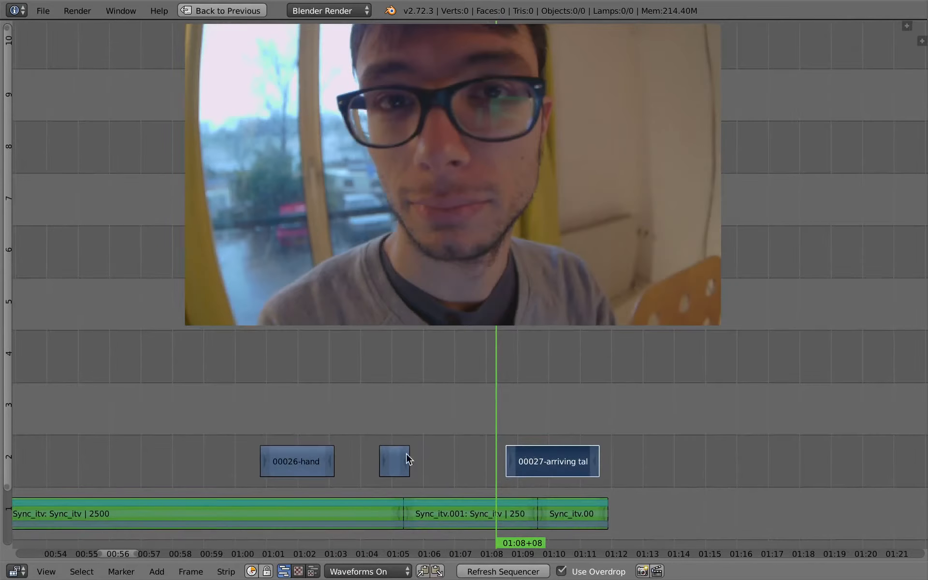
Box-select the Sync_itv strips and cutaways around 01:00–01:12 and move them up two channels, keeping their timing
key("a")
key("b")
left_click_drag(213, 386, 570, 507)
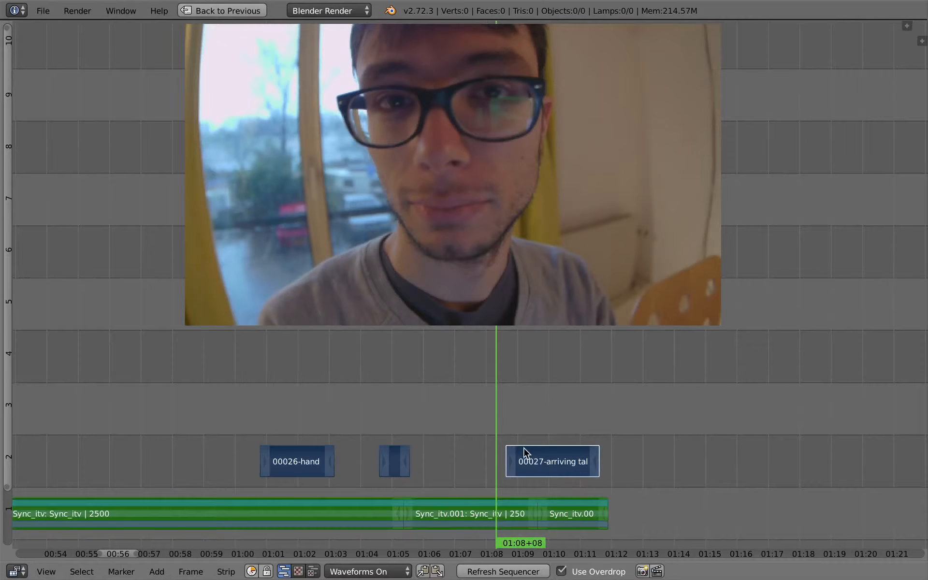
key("g")
key("y")
left_click(516, 349)
middle_click_drag(531, 394, 538, 474)
middle_click_drag(522, 410, 454, 392)
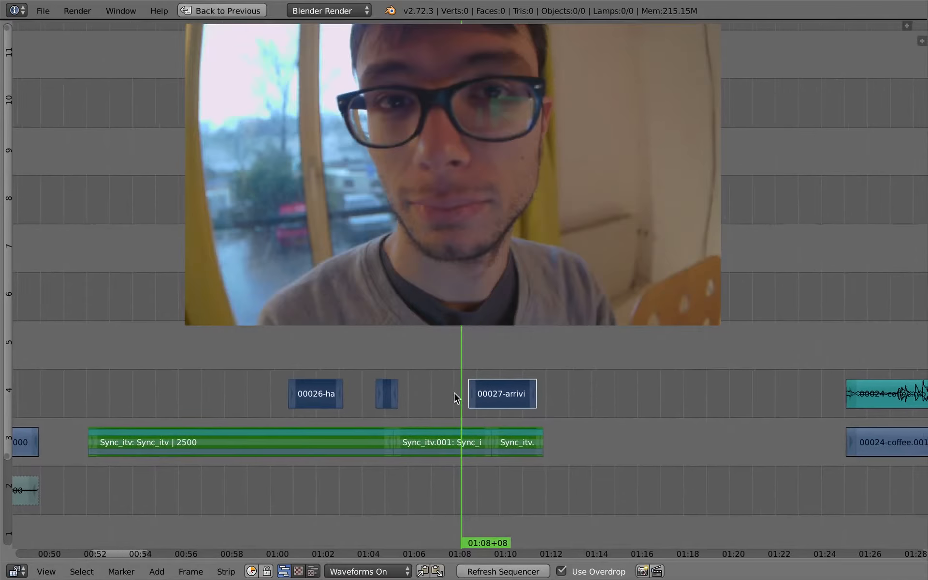
Play the section and shift the 00027-arriving cutaway strip slightly later, to about 01:09
key("alt+a")
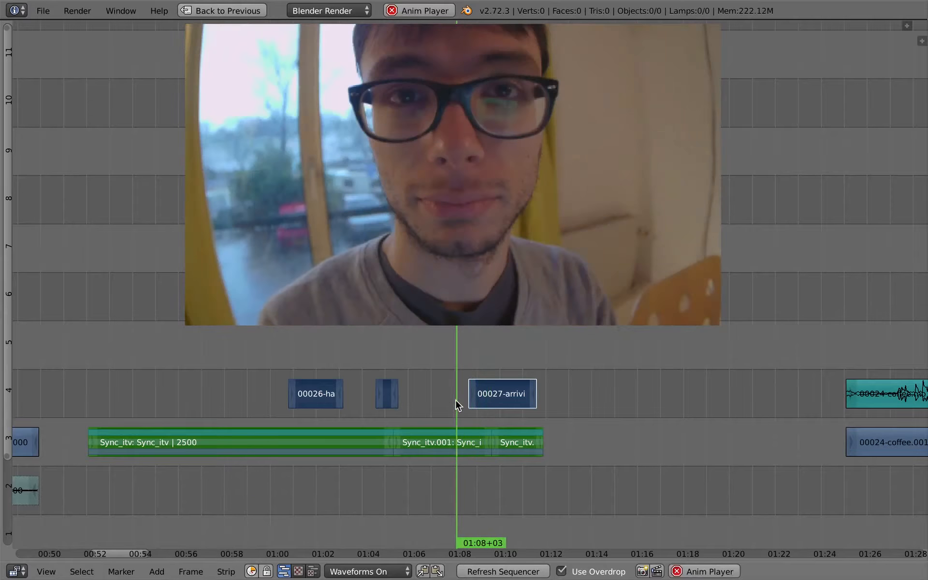
key("g")
left_click(495, 402)
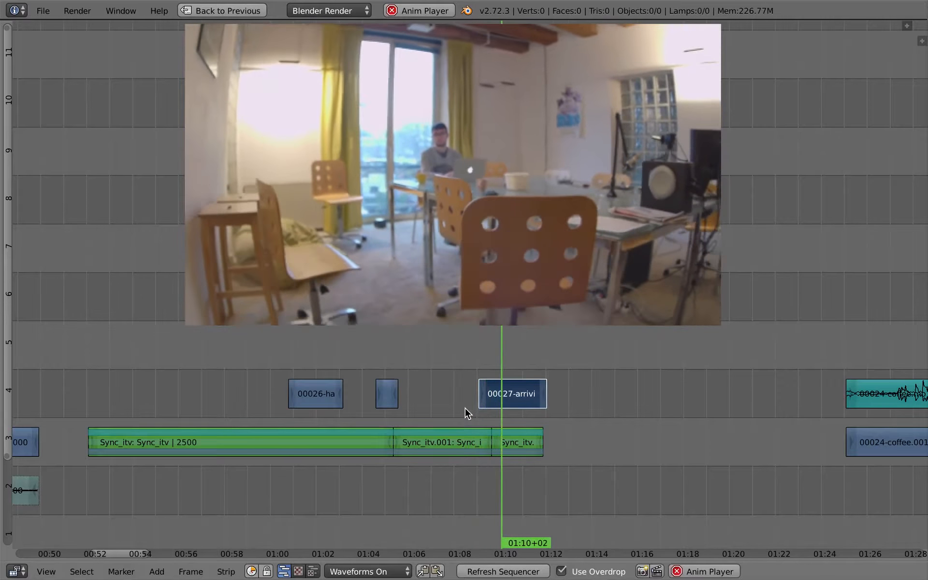
right_click(519, 441)
left_click(471, 394)
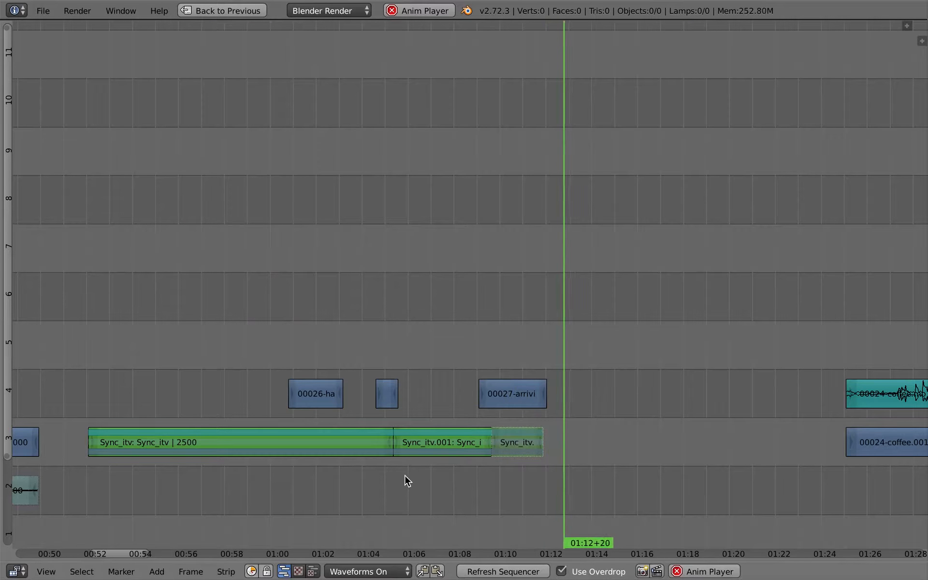
Try duplicating the 00027-arriving talk video strip and placing the copy near 01:10
key("Home")
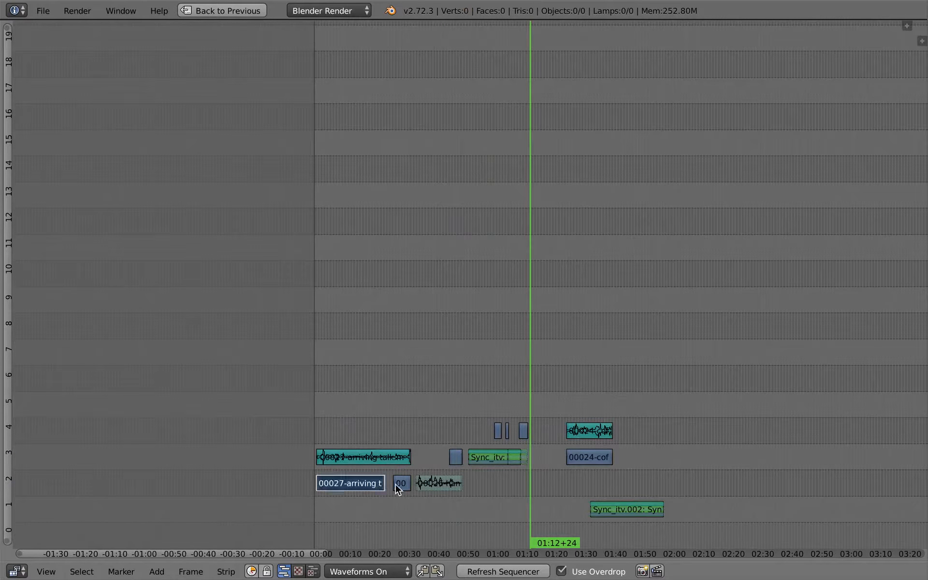
key("shift+d")
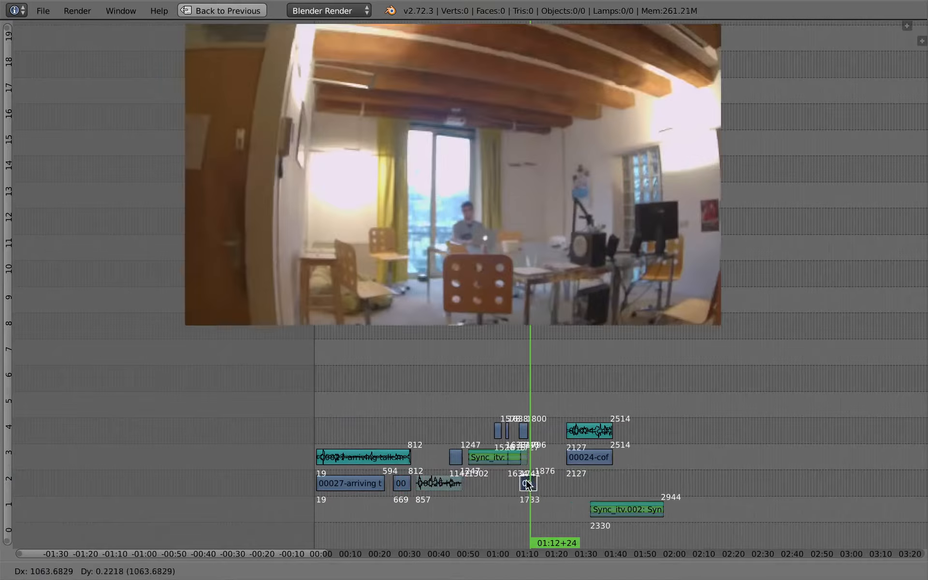
left_click(519, 485)
middle_click_drag(539, 489, 559, 480, "ctrl")
middle_click_drag(479, 477, 352, 468)
left_click(500, 425)
key("alt+a")
key("alt+a")
Duplicate the 00027-arriving talk audio and place the copy on channel 2 beneath the interview strips
key("shift+d")
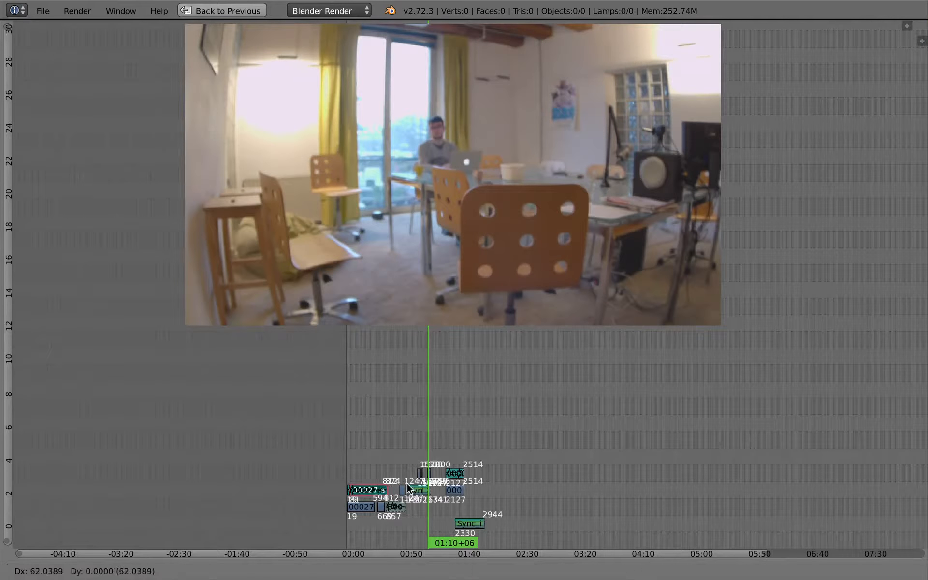
left_click(459, 507)
middle_click_drag(458, 507, 536, 459, "ctrl")
middle_click_drag(524, 395, 844, 359)
key("g")
left_click(466, 453)
middle_click_drag(464, 454, 572, 442, "ctrl")
key("g")
left_click(441, 469)
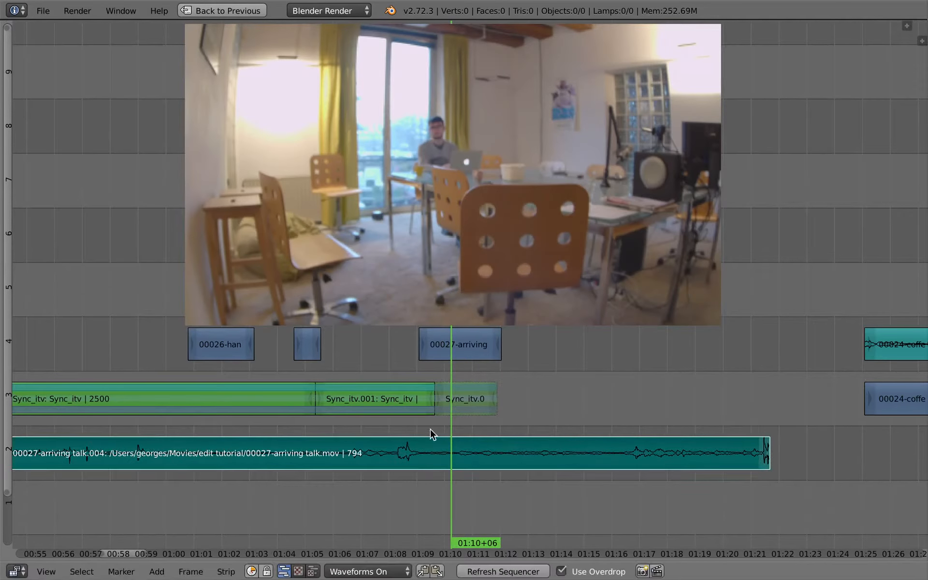
Trim the end of the audio copy back to about 01:12+08
key("alt+a")
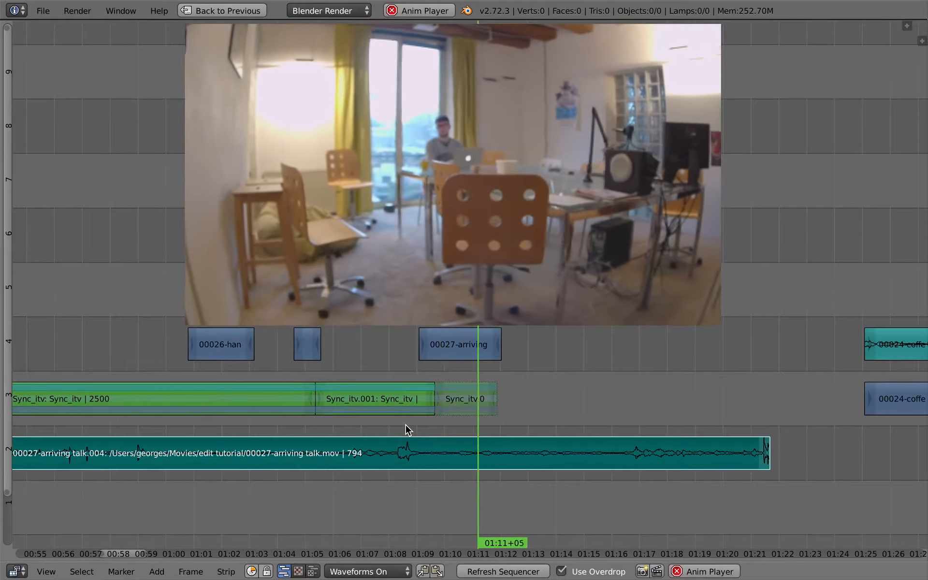
key("alt+a")
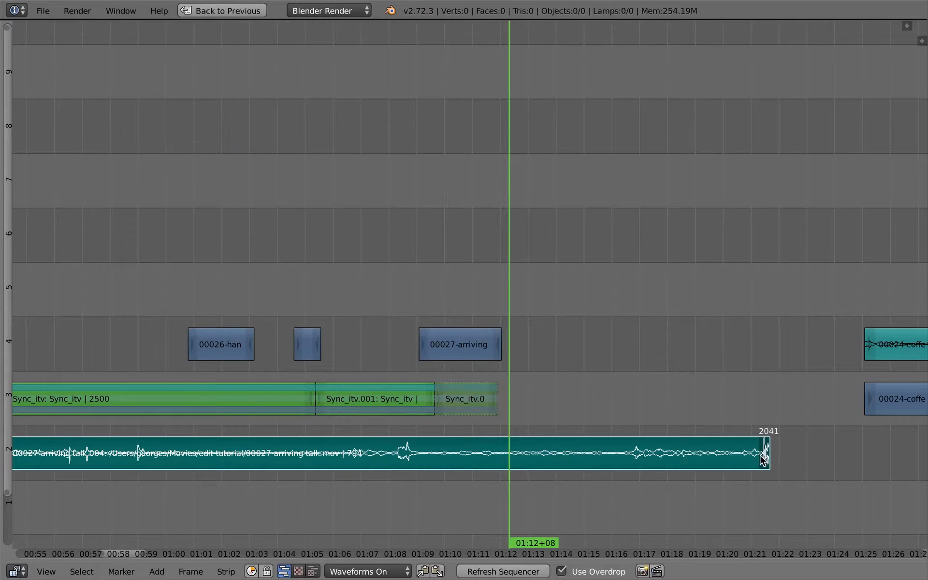
key("g")
left_click(506, 470)
key("n")
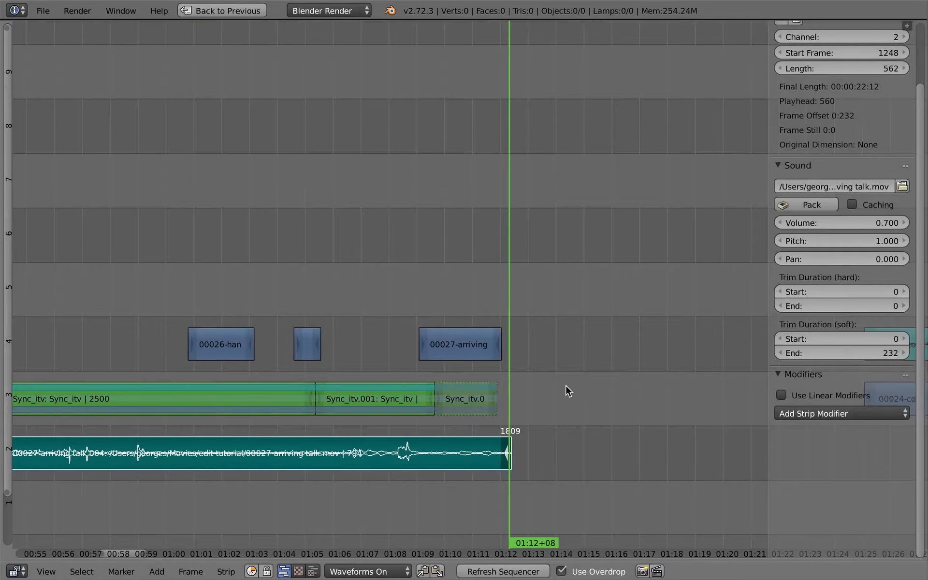
key("n")
Slip the audio copy's content 69 frames earlier within the strip
mouse_move(404, 421)
left_mouse_down()
mouse_move(402, 430)
mouse_move(411, 422)
left_mouse_up()
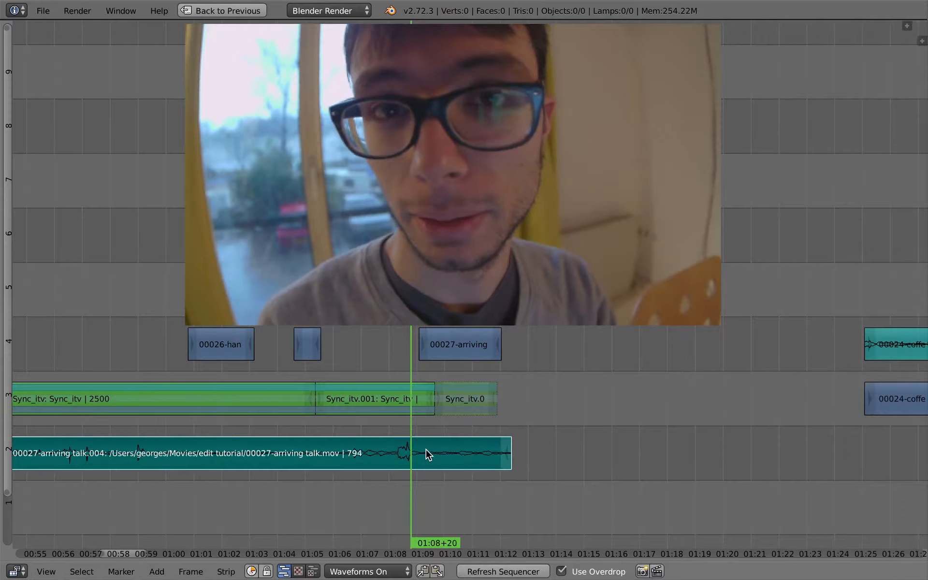
key("s")
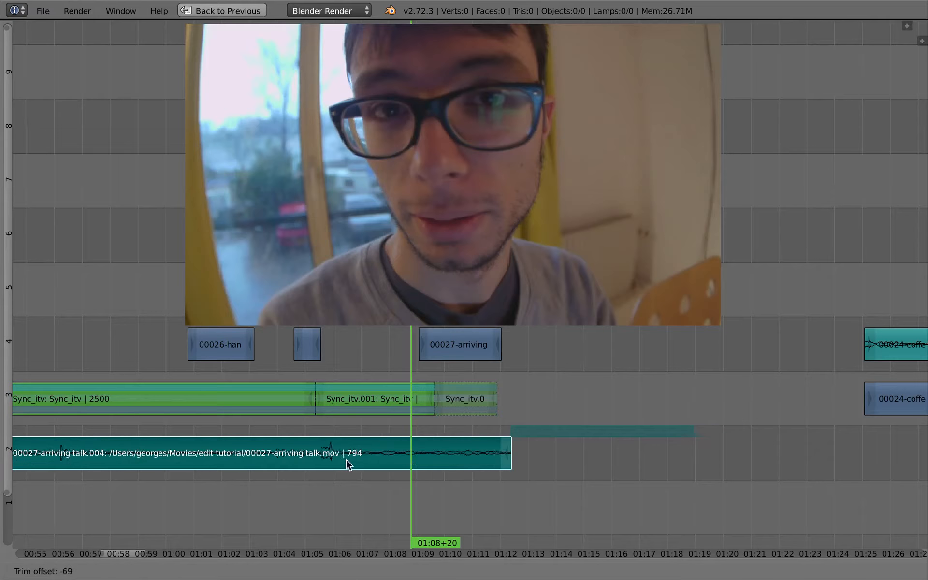
left_click(406, 456)
Adjust the audio slip again and erase the audio copy's section before about 01:07
key("s")
left_click(388, 457)
left_click_drag(386, 458, 361, 467)
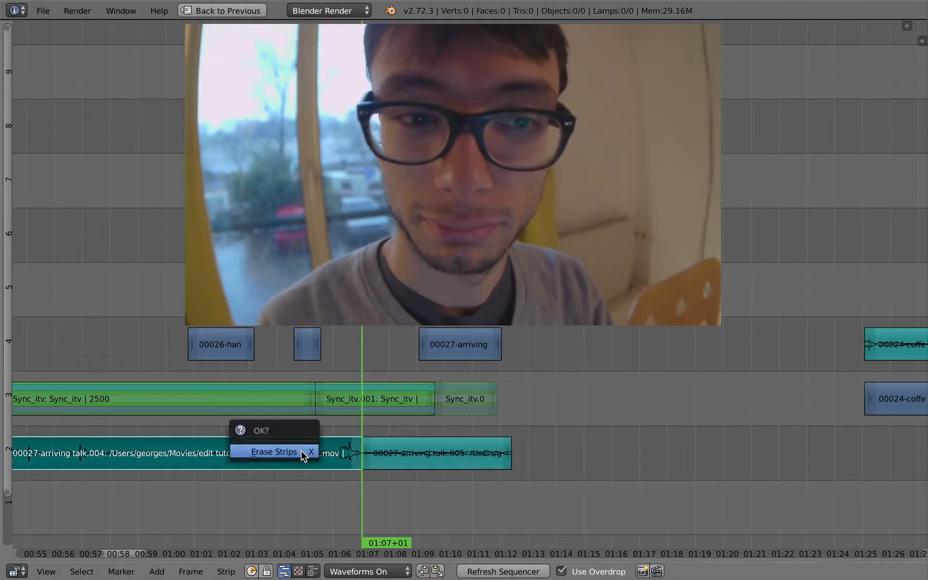
left_click(302, 452)
Play the edit, then slide the remaining 00027-arriving talk audio piece 15 frames later
key("alt+a")
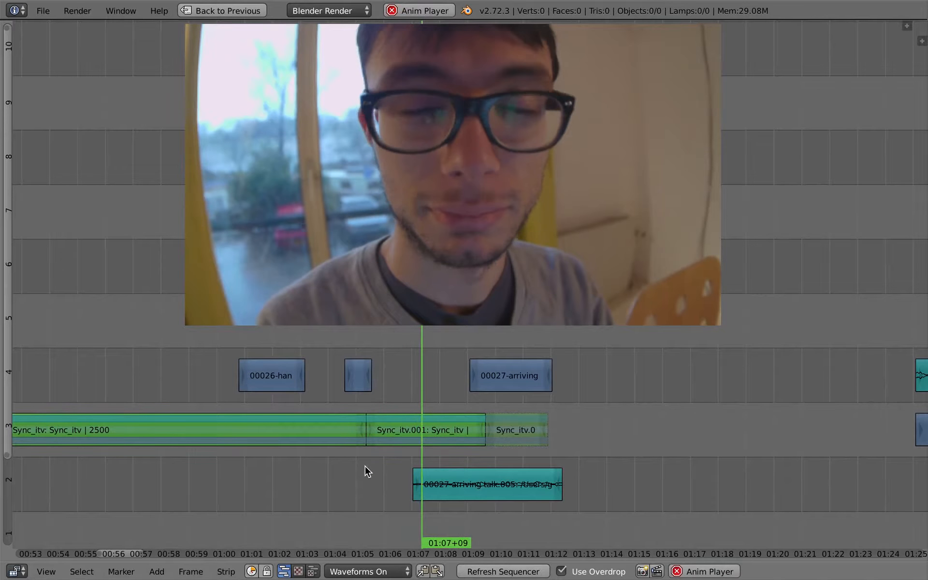
left_click(363, 469)
scroll(397, 489, "down", 5)
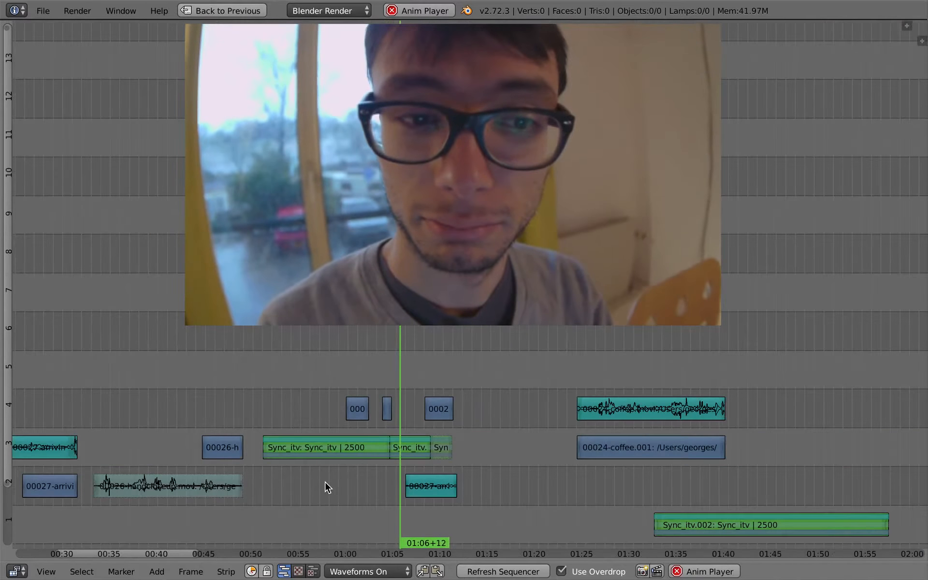
middle_click_drag(306, 507, 349, 500)
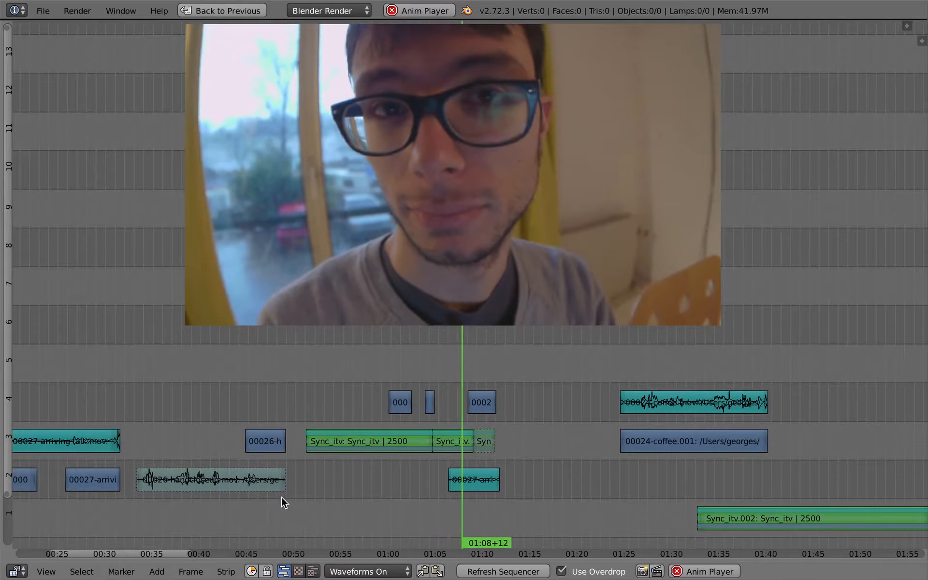
right_click(497, 483)
key("g")
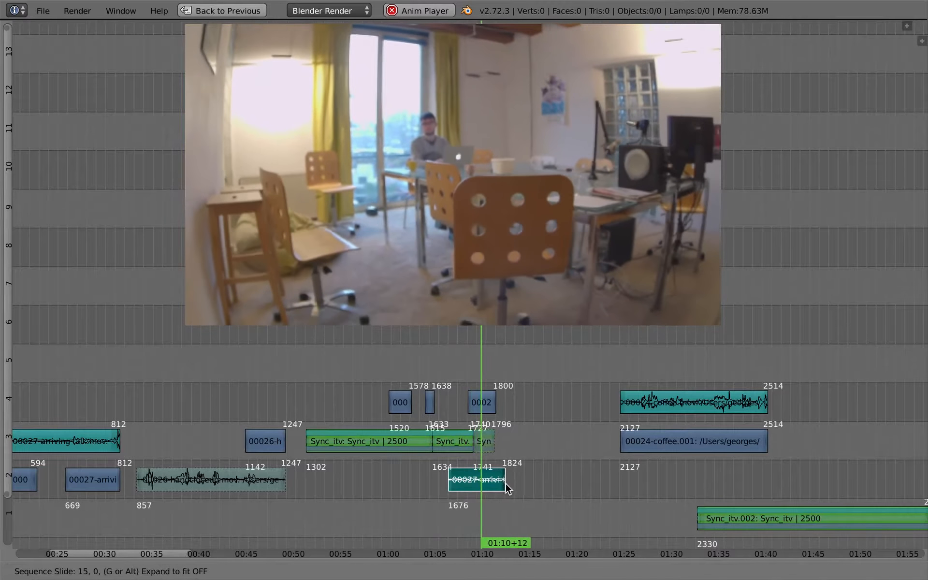
left_click(508, 487)
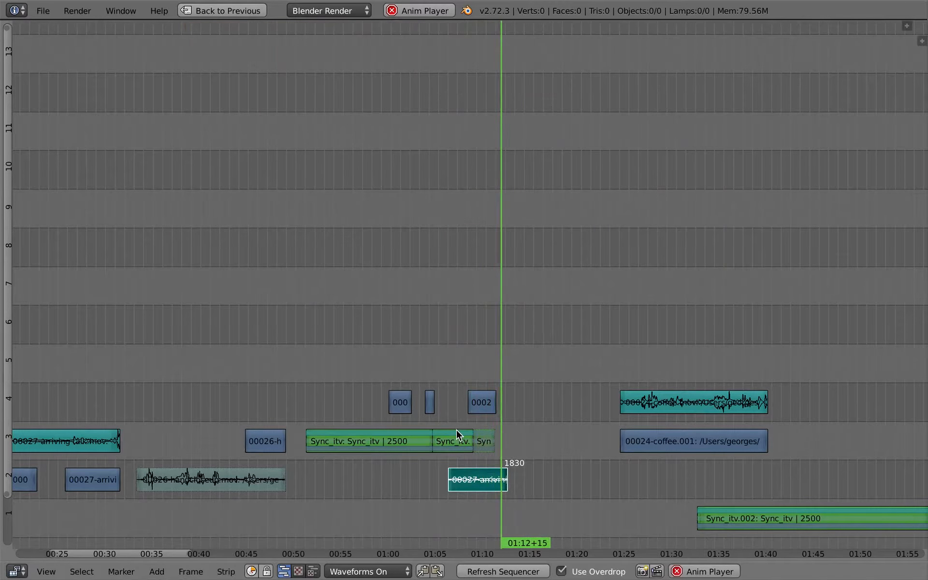
Grab the short 00027 cutaway strip on channel 4 near 01:10 and reposition it slightly
key("g")
right_click(493, 423)
right_click(494, 402)
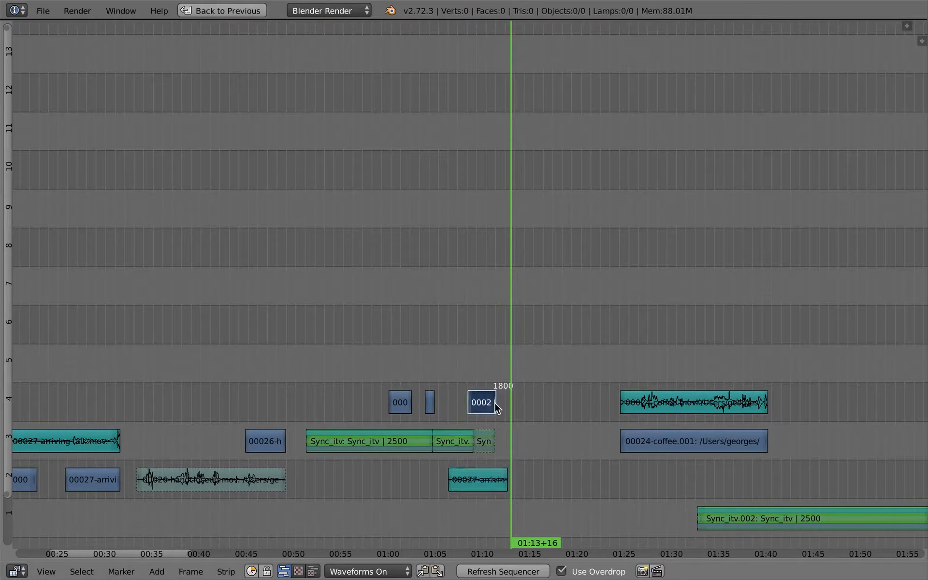
key("g")
left_click(500, 403)
Delete the 00026 handcloseup video and audio strips around 00:45
right_click(273, 442)
key("g")
right_click(270, 443)
right_click(268, 482, "shift")
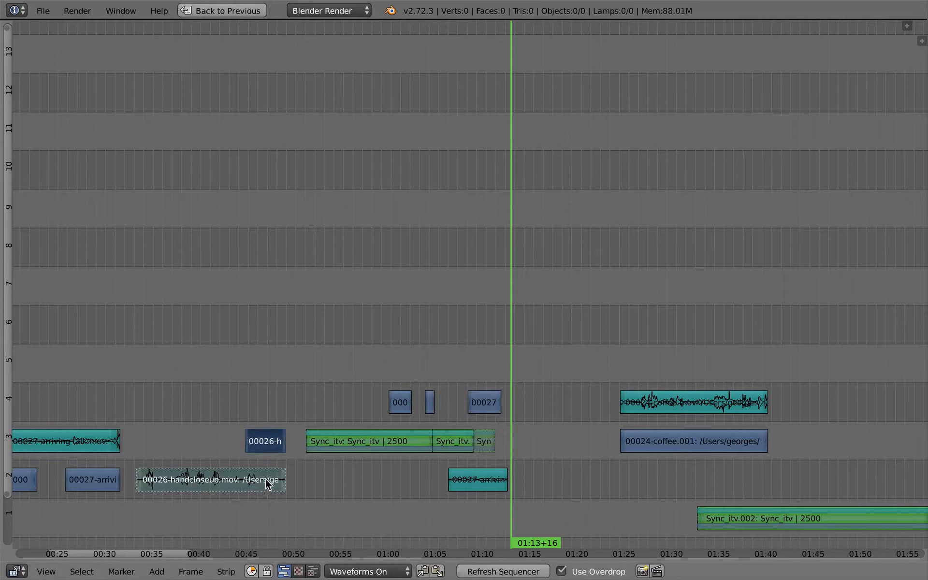
key("x")
Play back the edit around 00:52 and the opening arriving-talk footage to review it
left_click(300, 421)
key("alt+a")
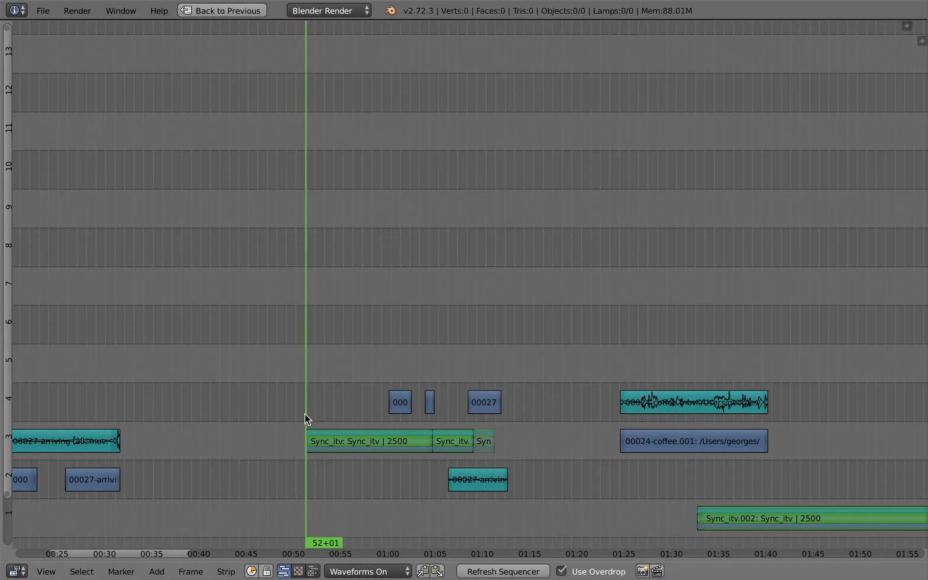
left_click_drag(620, 406, 693, 425)
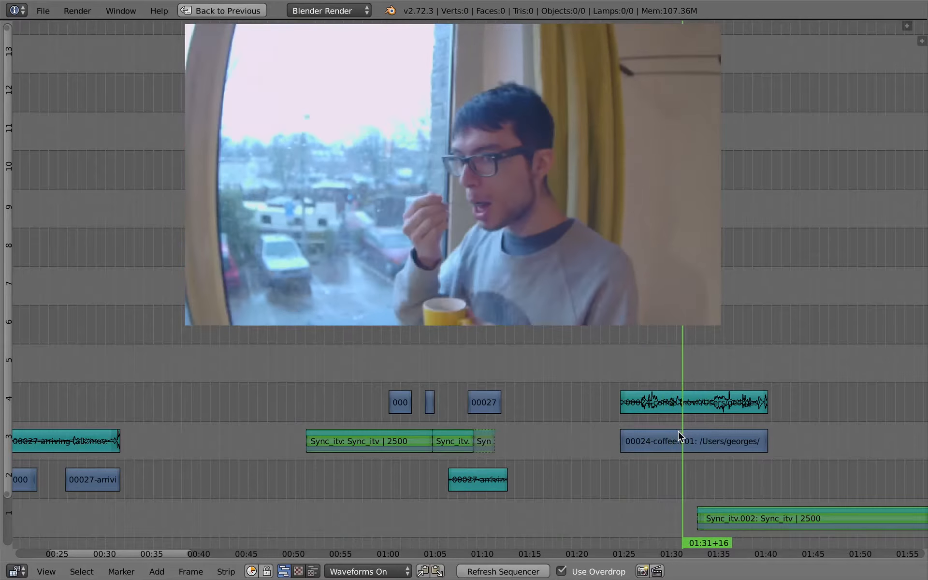
right_click(485, 405)
left_click(485, 405)
middle_click_drag(214, 453, 398, 437)
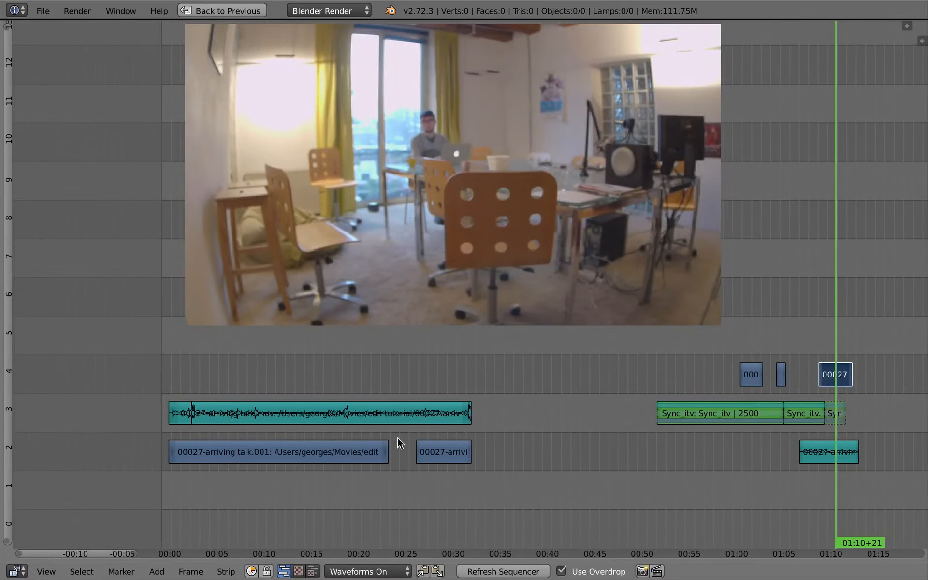
left_click_drag(397, 437, 223, 436)
key("alt+a")
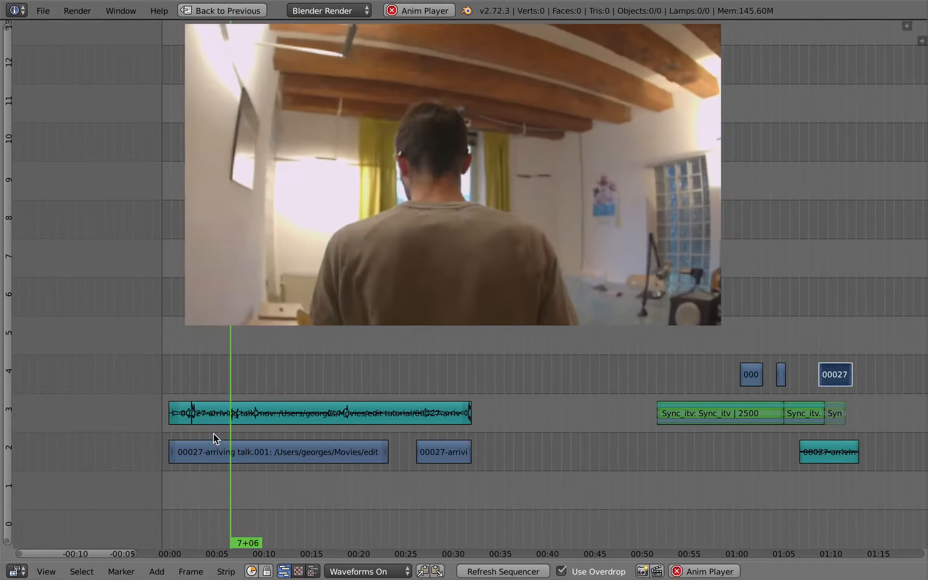
key("Escape")
Cut the opening 00027-arriving talk video and audio strips at about 6+08 and again at 11+13
right_click(217, 415)
right_click(223, 453, "shift")
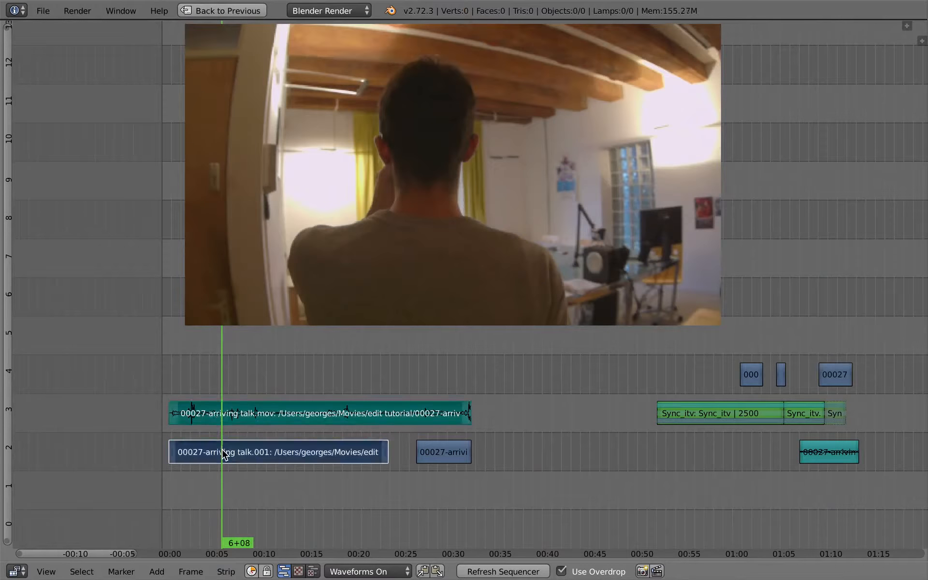
key("k")
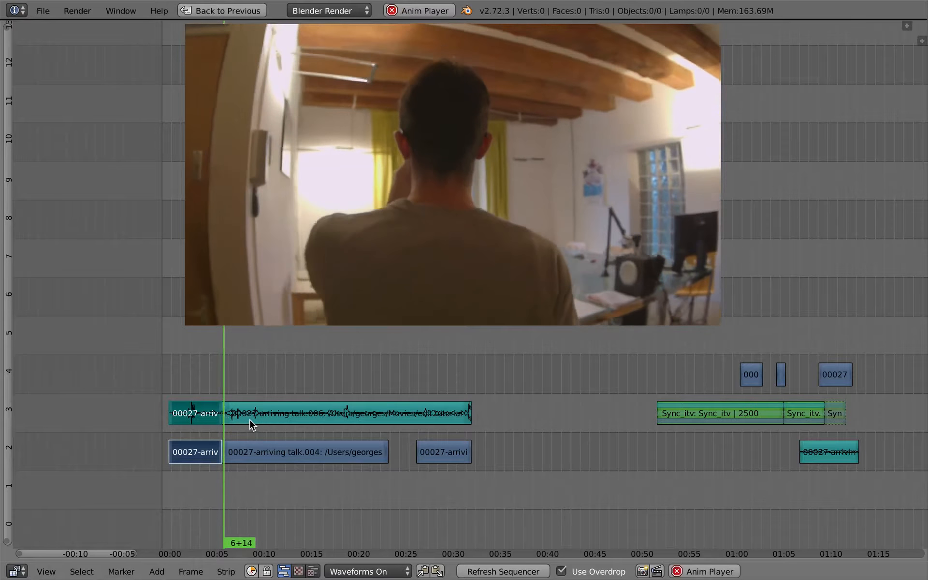
right_click(250, 419)
right_click(255, 446, "shift")
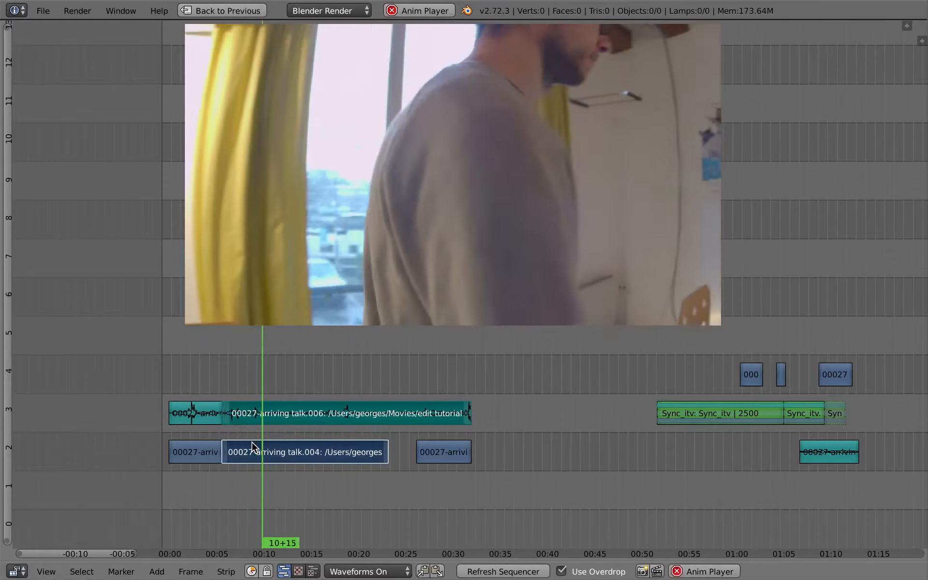
key("k")
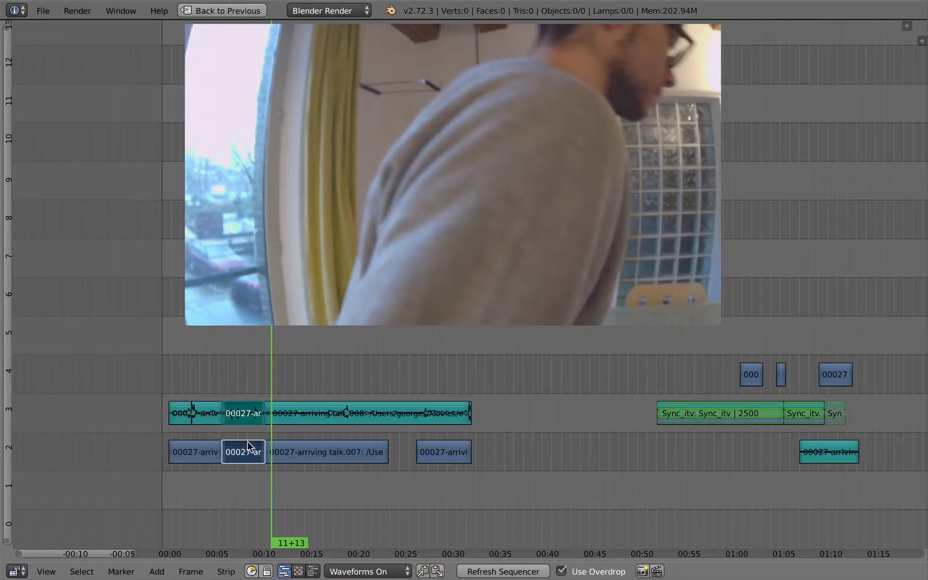
Move the cut video and audio piece to start at frame 1200, just before the Sync_itv strip, on channels 4 and 5
key("g")
left_click(642, 404)
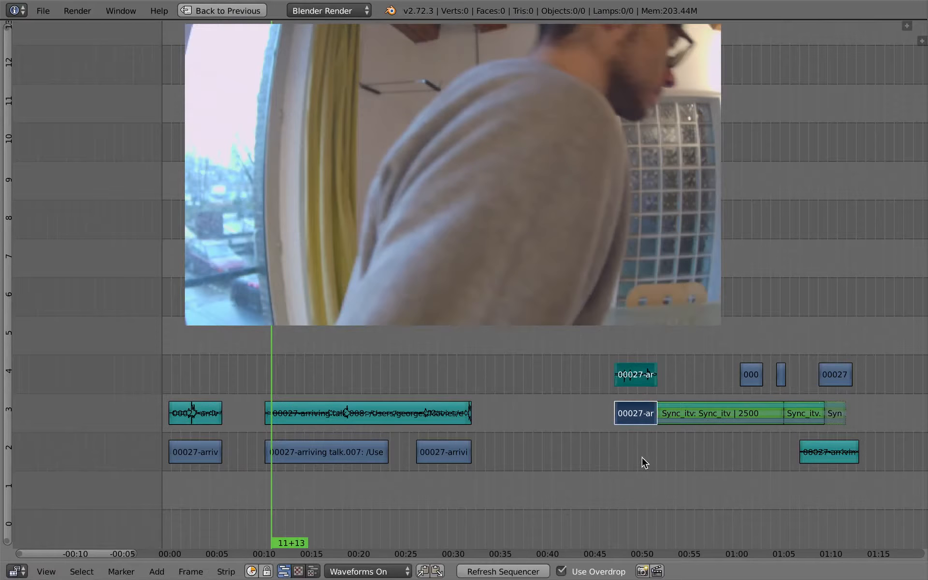
middle_click_drag(620, 378, 524, 415)
key("g")
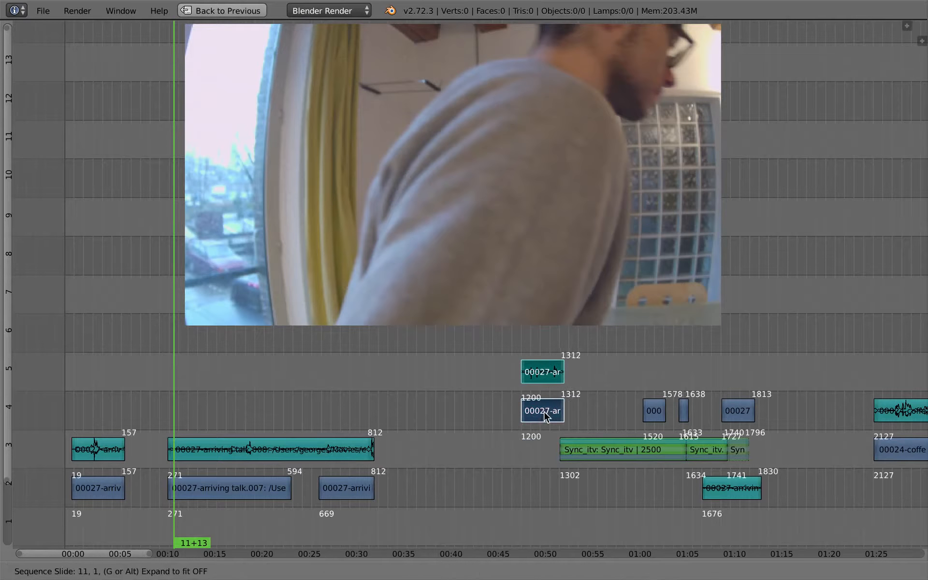
left_click(545, 413)
Play the inserted piece, then move its audio strip straight down to channel 2
middle_click_drag(536, 461, 358, 438)
left_click(477, 431)
key("alt+a")
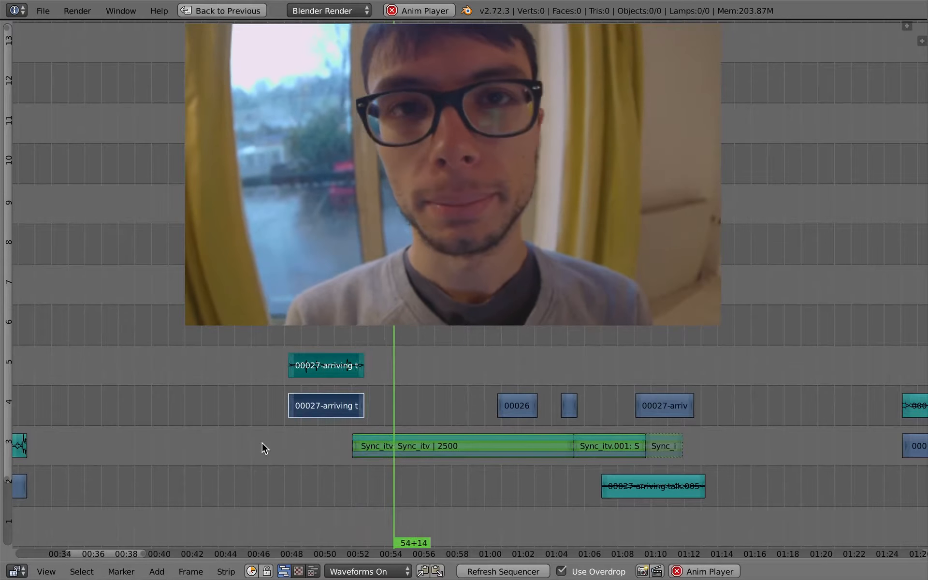
key("alt+a")
key("g")
key("y")
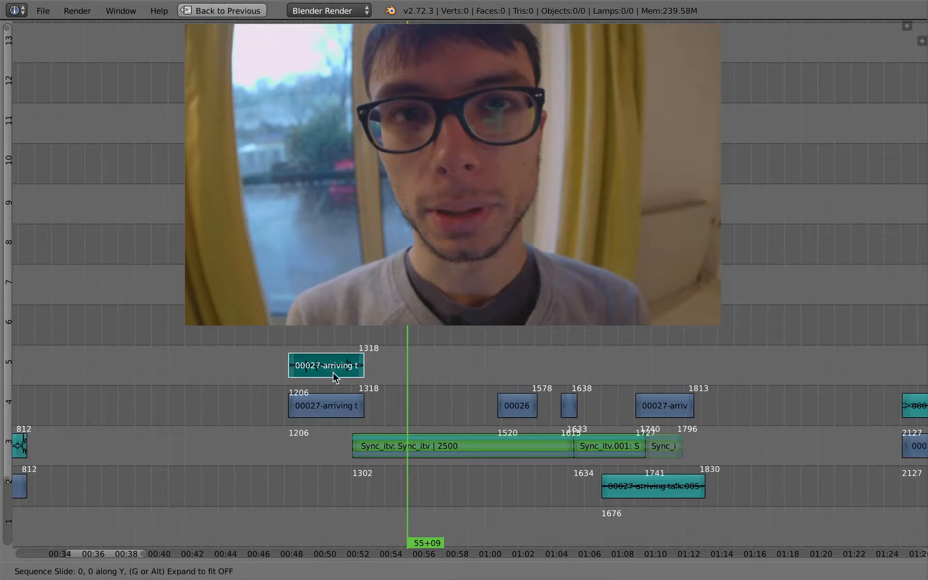
left_click(349, 484)
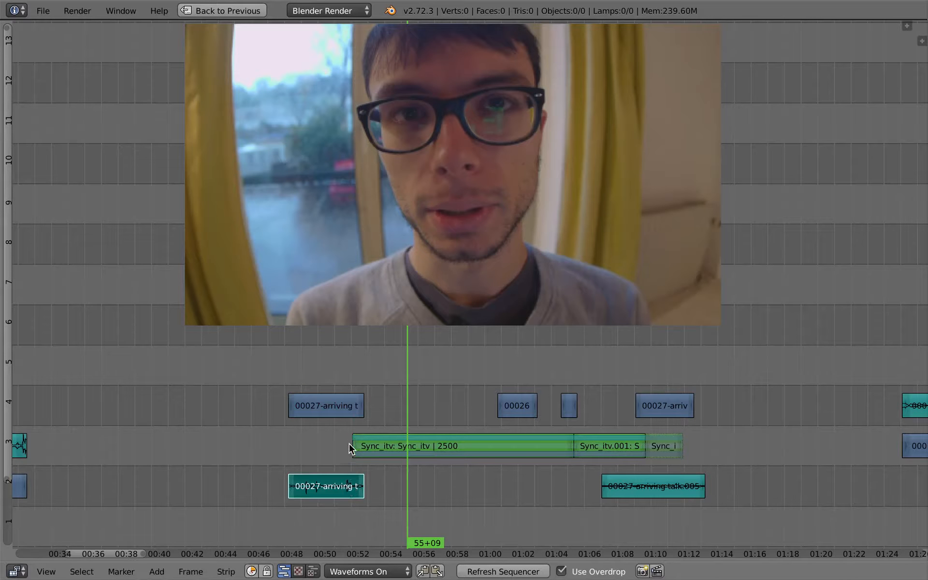
Extend the end of the channel-2 arriving-talk audio piece to frame 1343 and play it back
left_click(349, 446)
right_click_drag(363, 487, 382, 490)
left_click(338, 454)
key("alt+a")
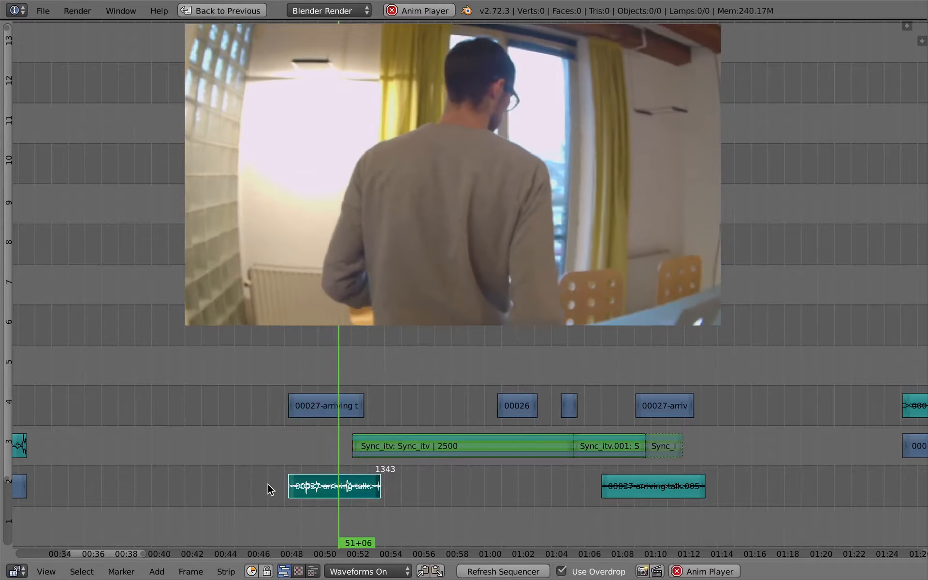
key("alt+a")
key("n")
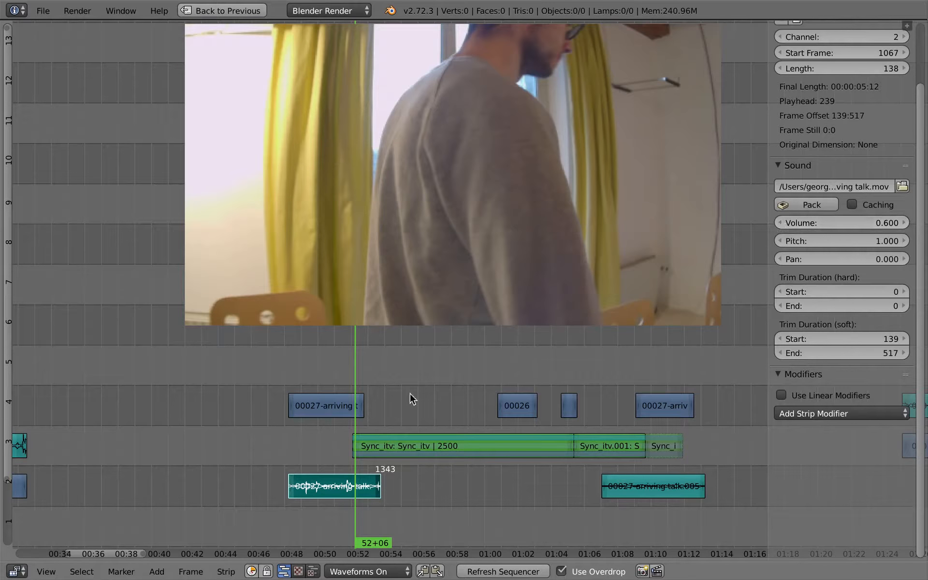
key("n")
key("alt+a")
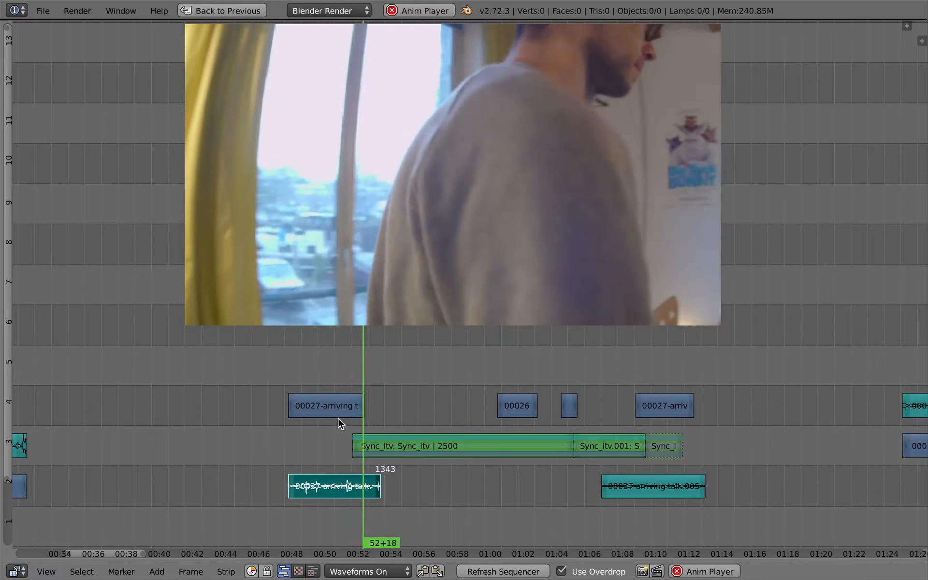
key("alt+a")
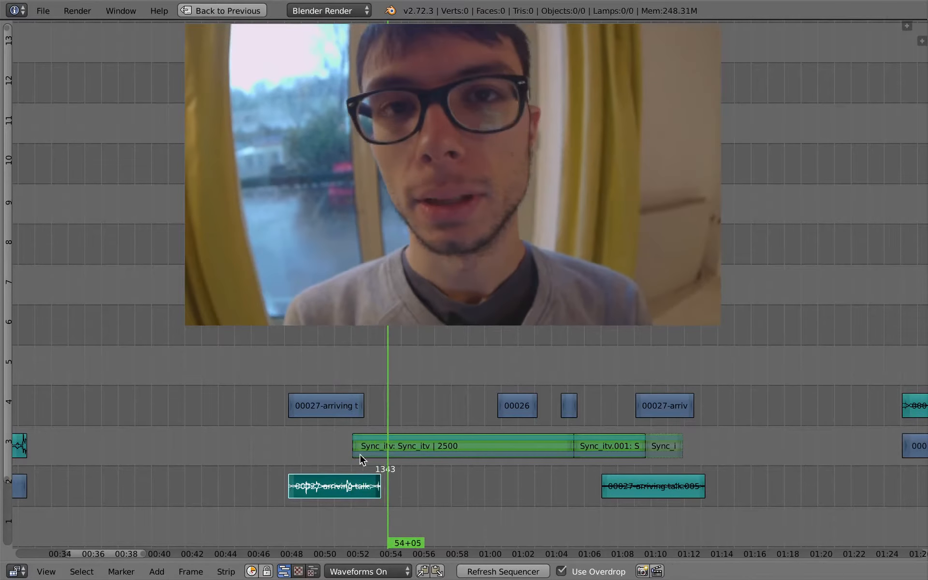
Insert a volume keyframe of 0.600 on the audio piece at about 52+08
left_click(362, 456)
scroll(389, 497, "up", 2)
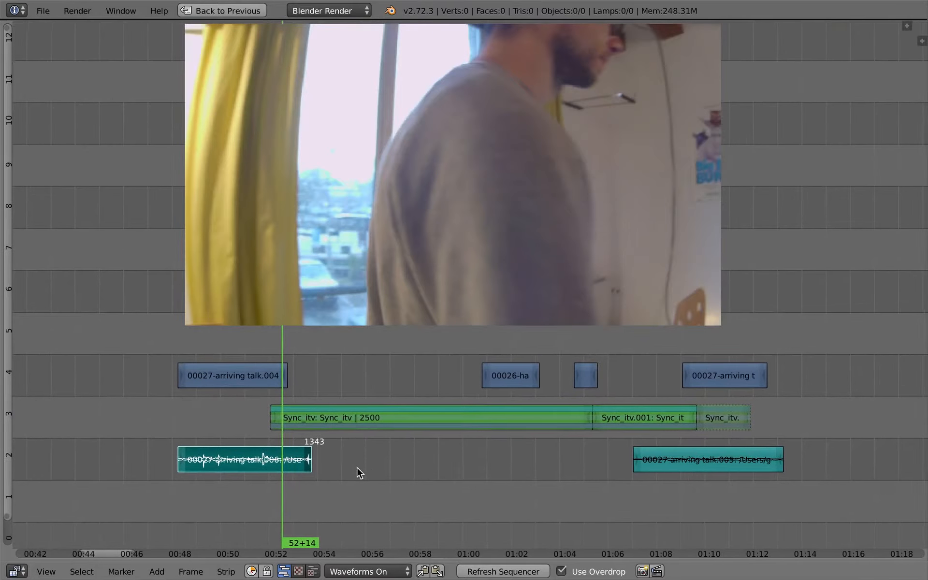
scroll(296, 454, "right", 1)
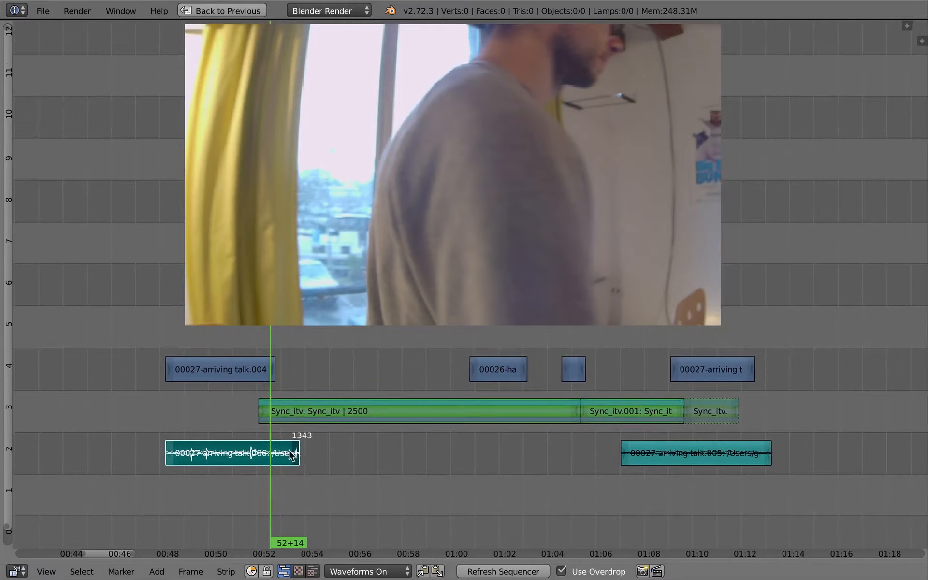
scroll(300, 465, "up", 1)
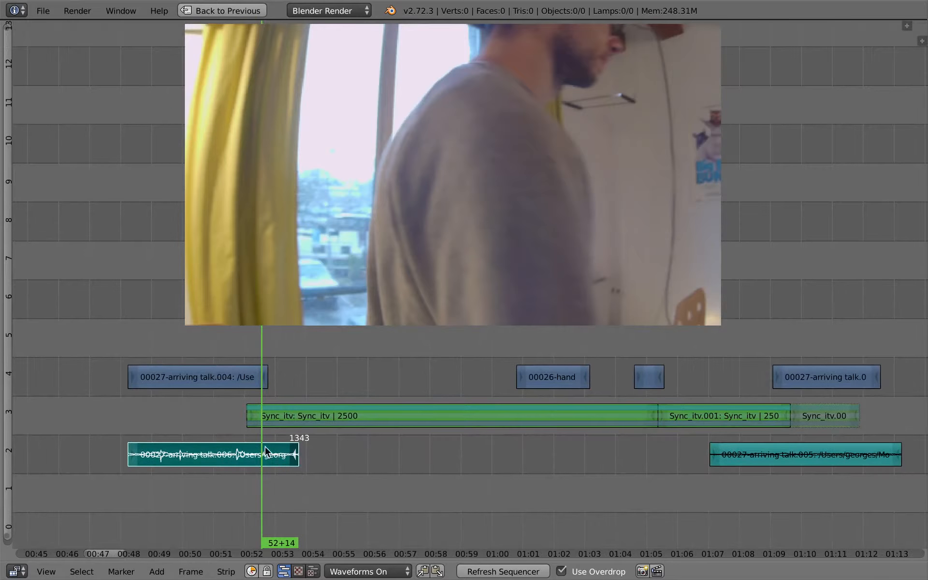
left_click(251, 429)
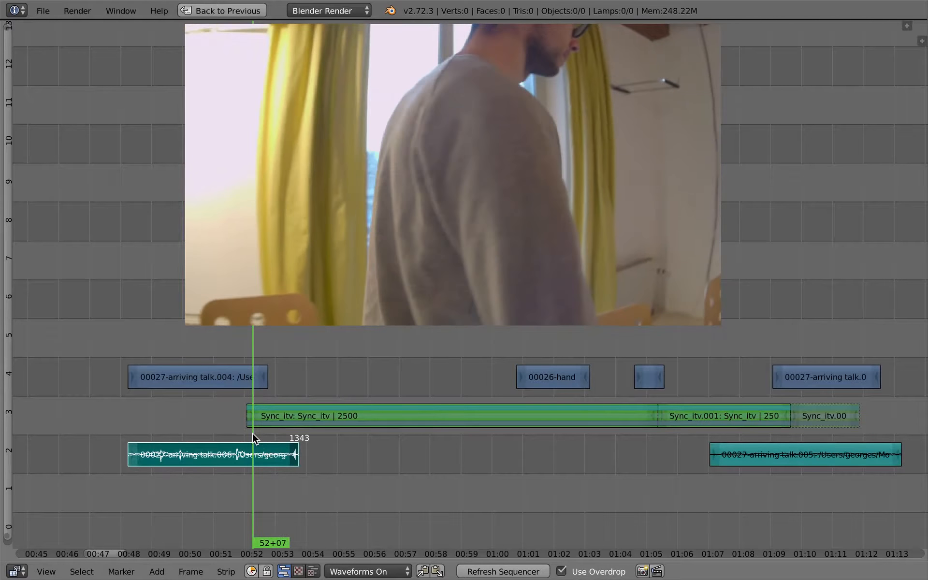
key("n")
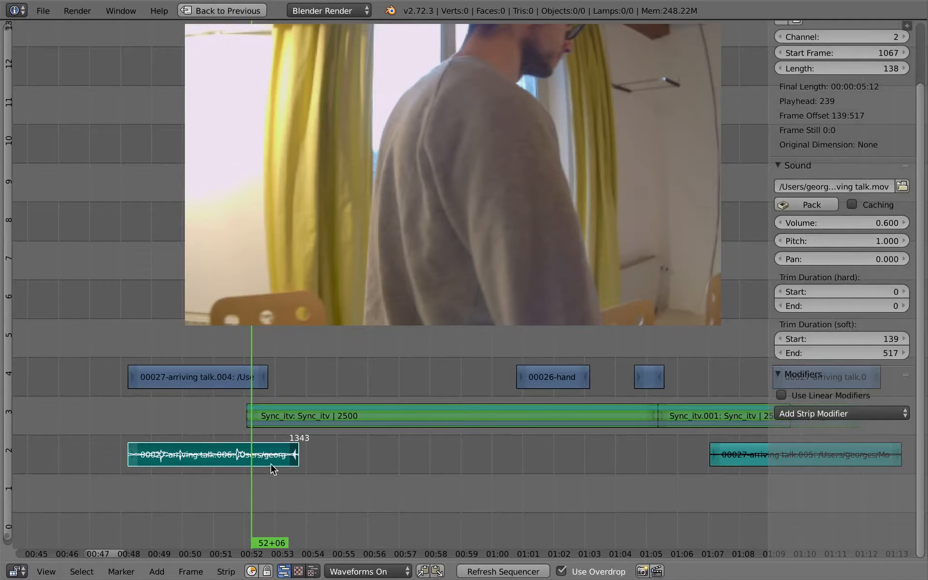
left_click(257, 457)
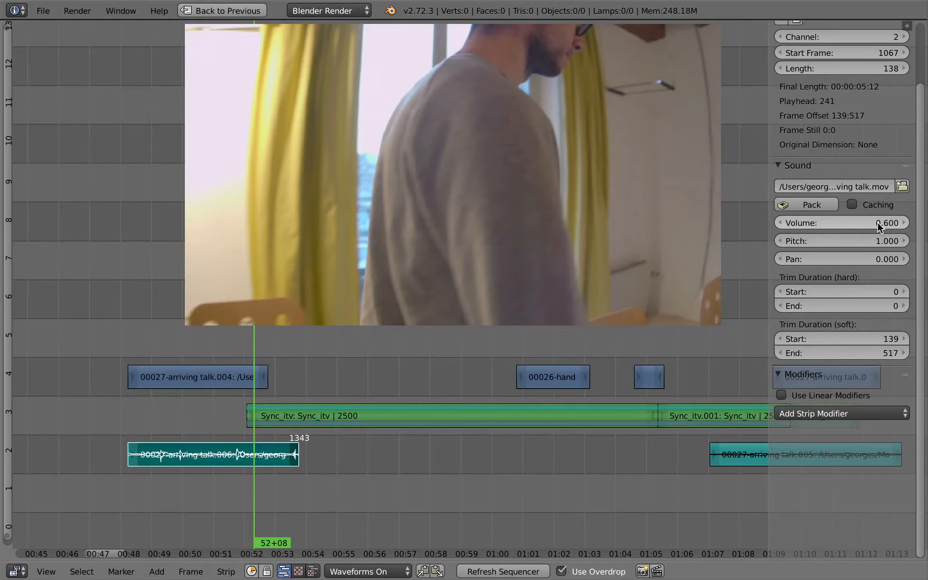
key("i")
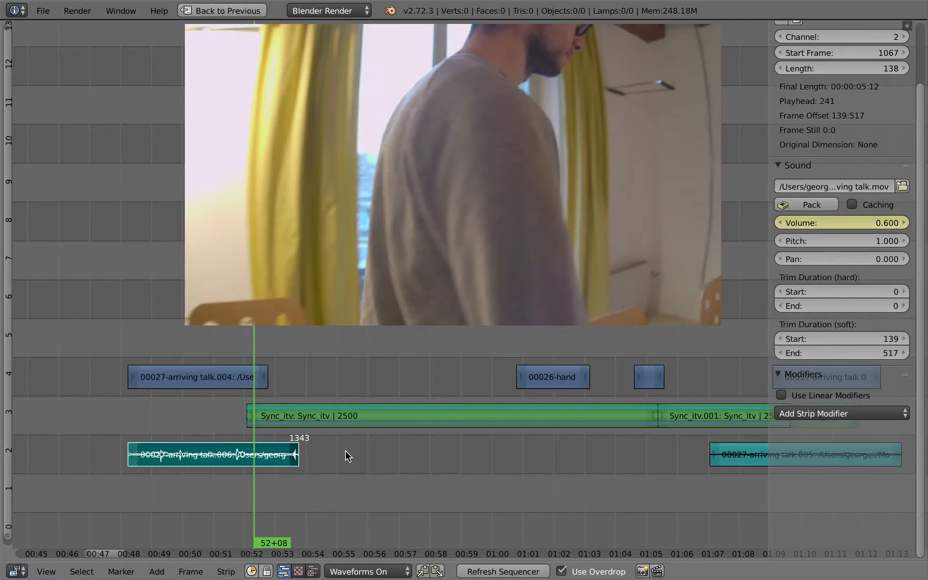
Set the audio piece's volume to 0.000 at about 53+19 and keyframe it
left_click(295, 423)
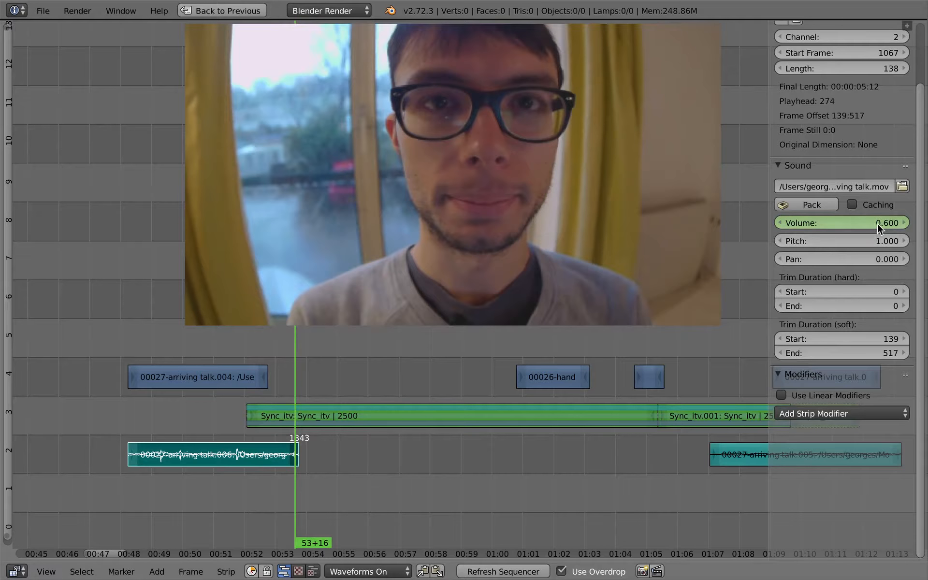
key("Page_Down")
key("Page_Up")
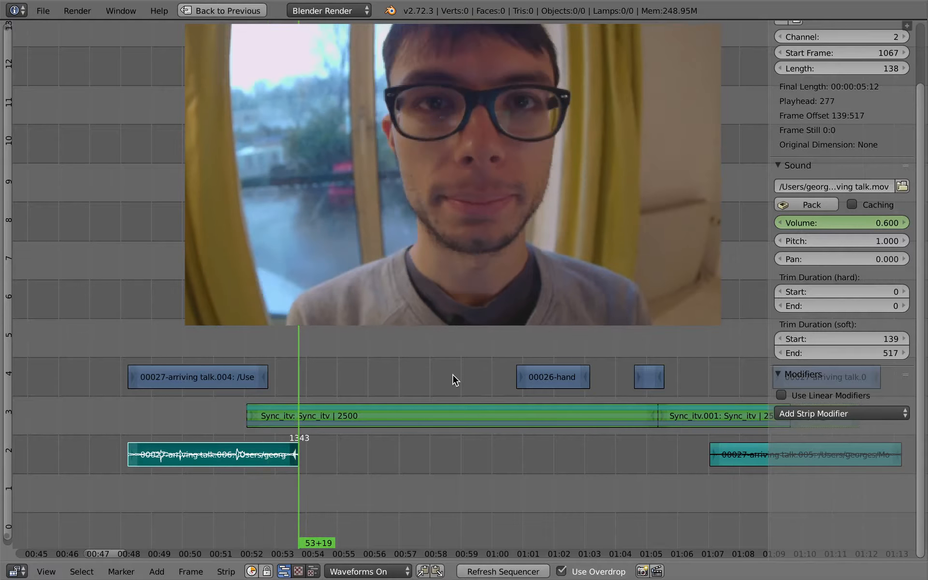
left_click_drag(883, 220, 733, 231)
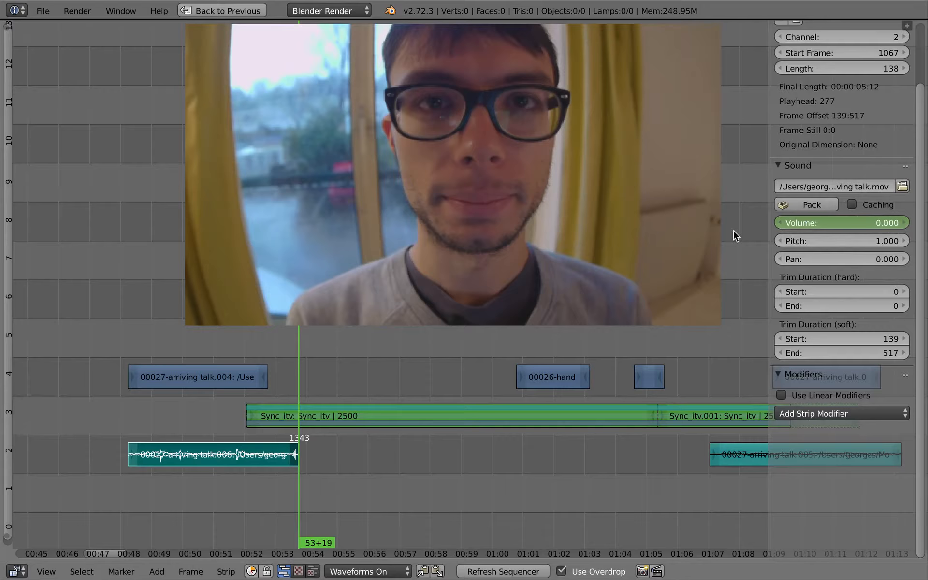
key("i")
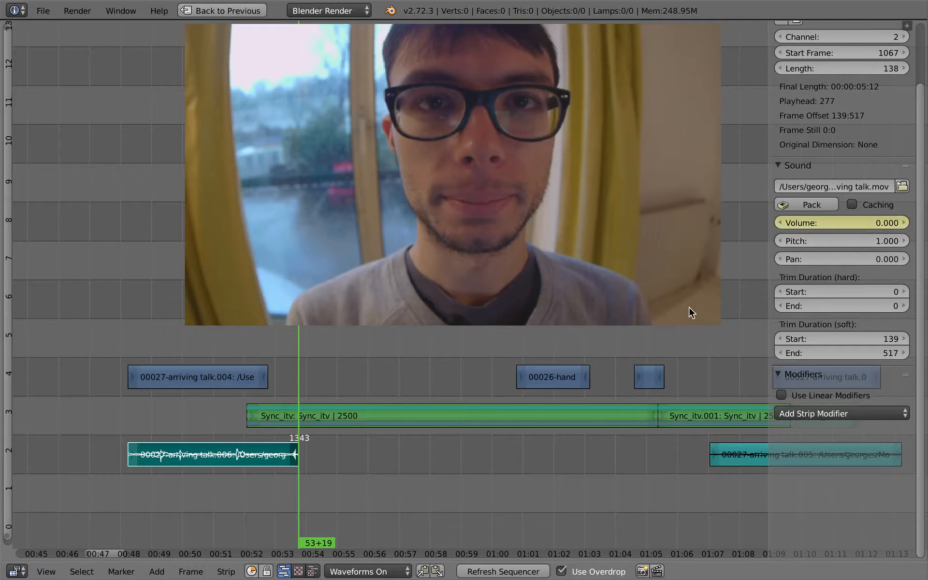
mouse_move(268, 409)
left_mouse_down()
mouse_move(252, 412)
mouse_move(272, 417)
left_mouse_up()
key("Down")
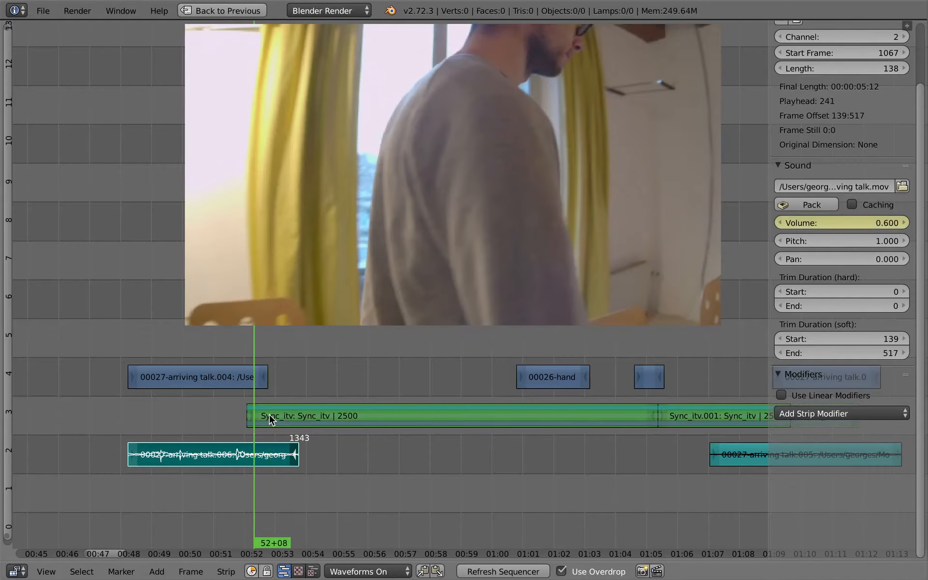
key("ctrl+Up")
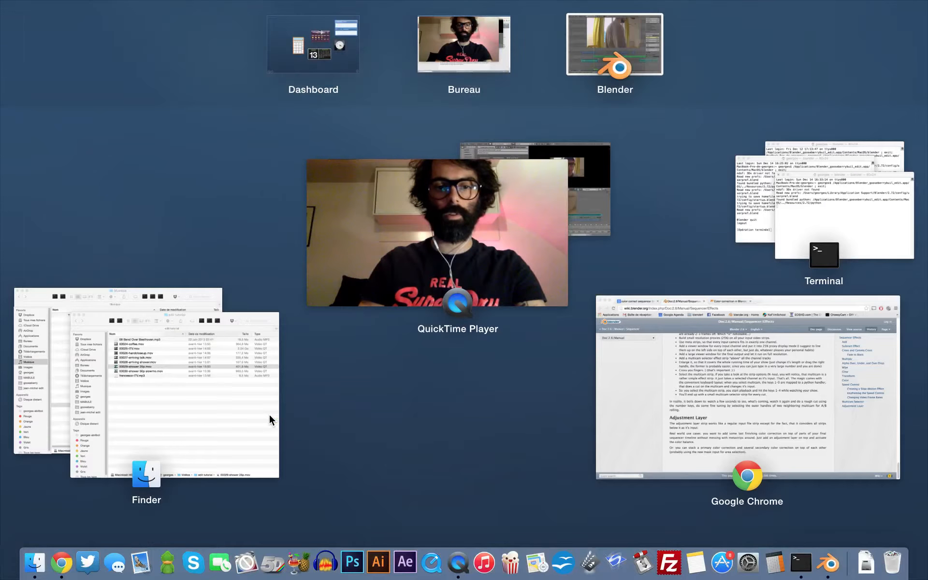
key("ctrl+Up")
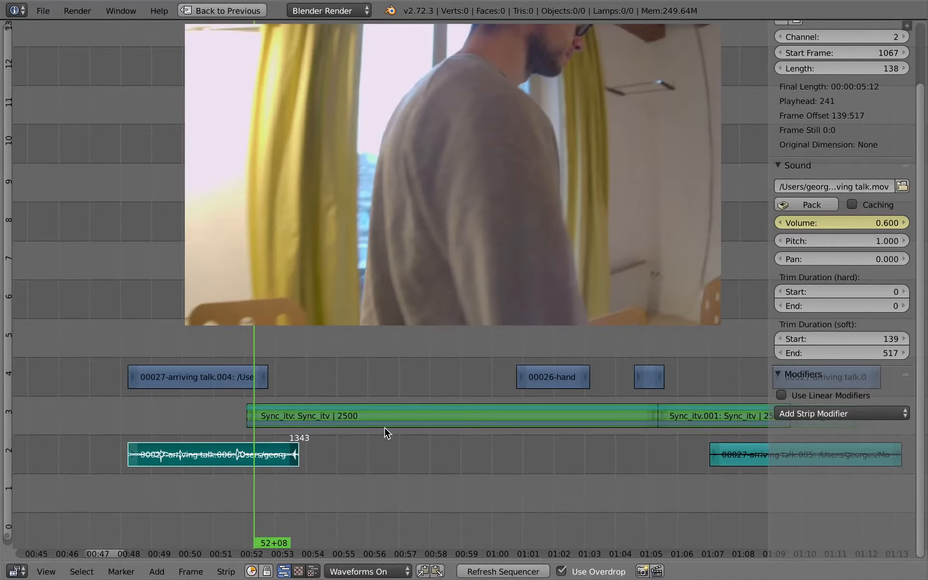
Switch the screen layout to Video Editing-fx to see the volume curve alongside the sequencer
key("shift+space")
left_click(188, 10)
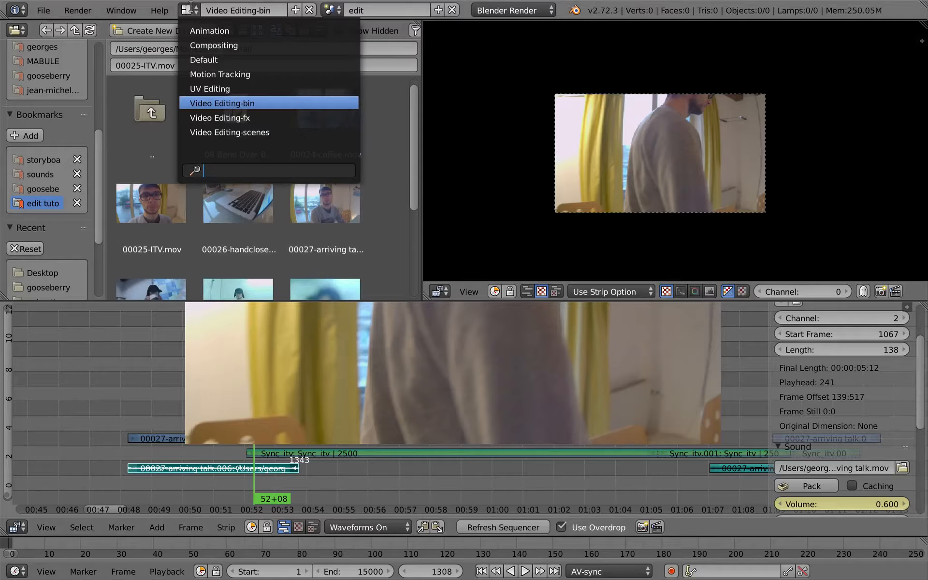
left_click(219, 118)
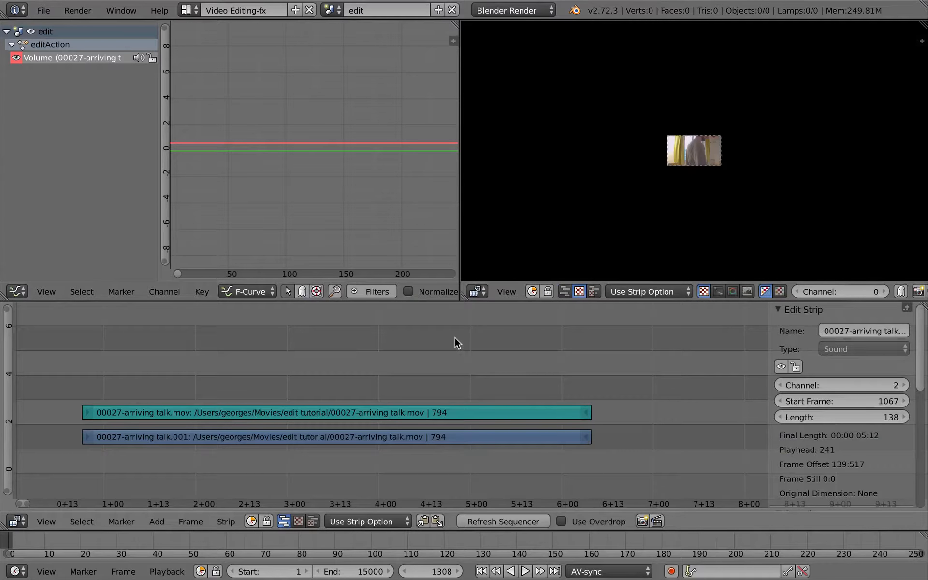
key("Home")
middle_click_drag(193, 414, 368, 399)
middle_click_drag(275, 440, 460, 437, "ctrl")
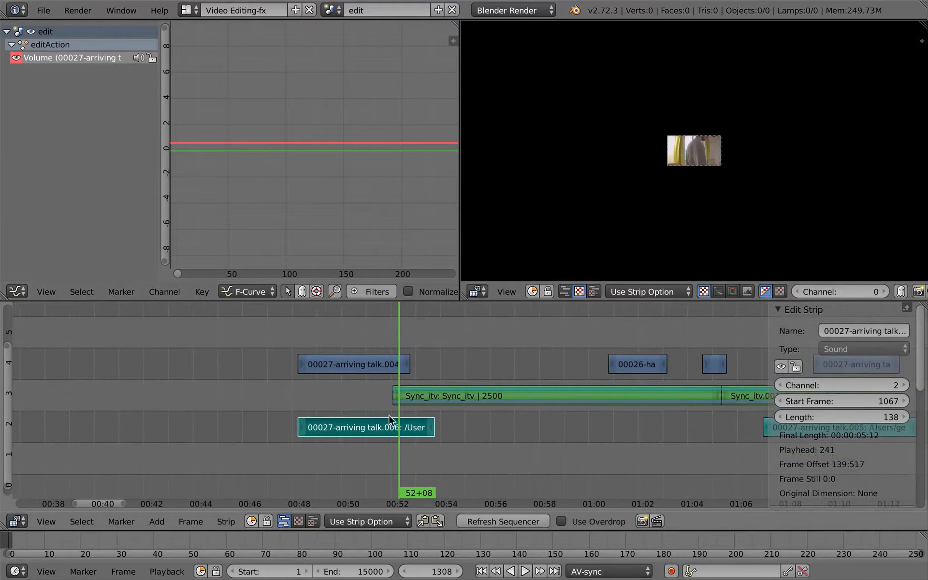
Scale the keyframe handles of the volume fade-out curve to make the drop steeper
key("Home")
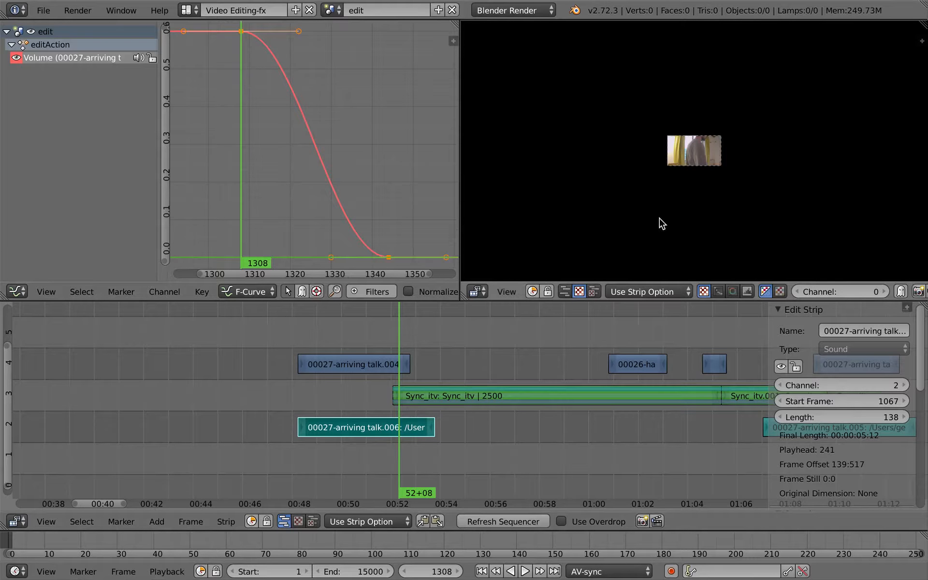
middle_click_drag(618, 197, 530, 291, "ctrl")
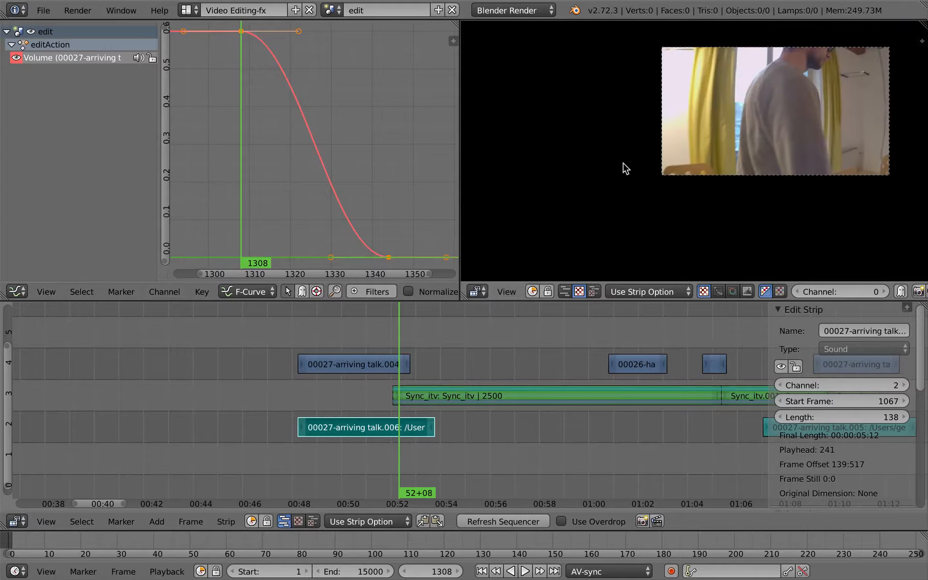
middle_click_drag(622, 165, 532, 214)
mouse_move(606, 189)
middle_mouse_down("ctrl")
mouse_move(612, 176)
mouse_move(617, 184)
mouse_move(600, 187)
middle_mouse_up("ctrl")
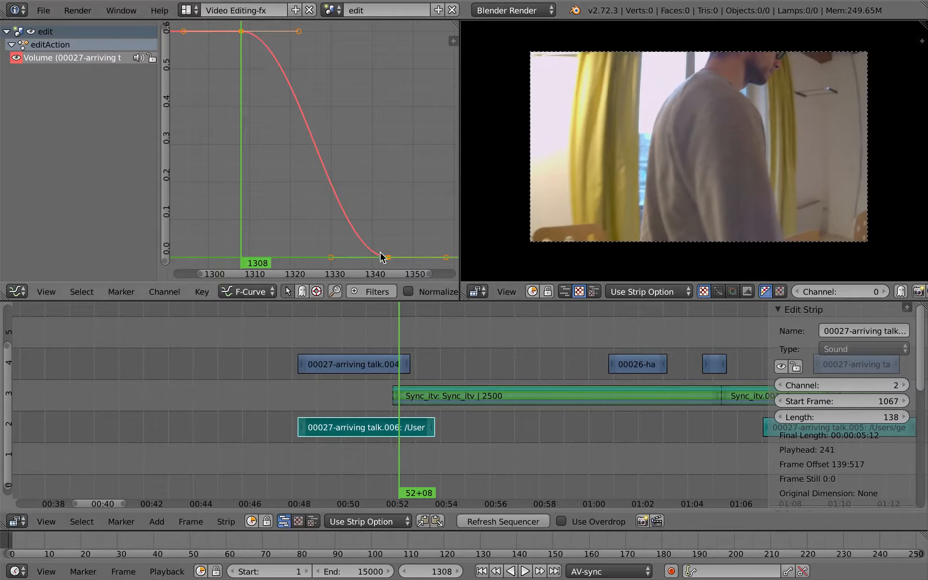
key("g")
right_click(245, 37)
key("s")
left_click(312, 42)
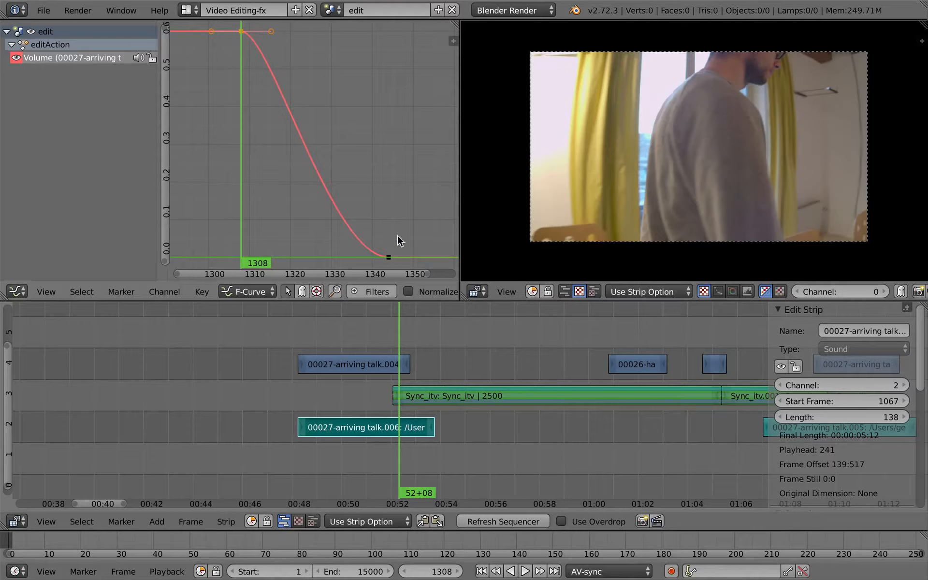
key("s")
left_click(424, 129)
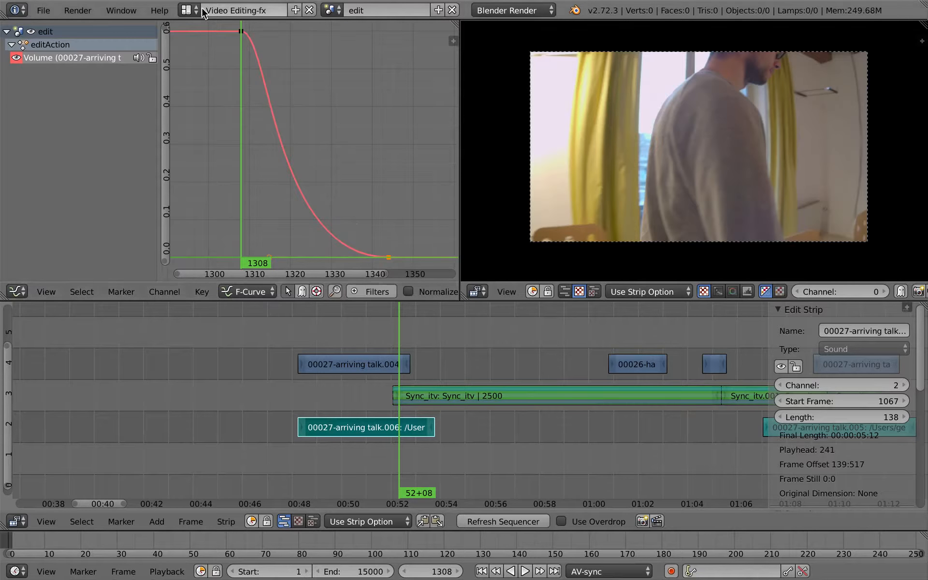
Switch to the Video Editing-bin layout and play back the sequence around the audio fade-out
left_click(187, 10)
left_click(222, 103)
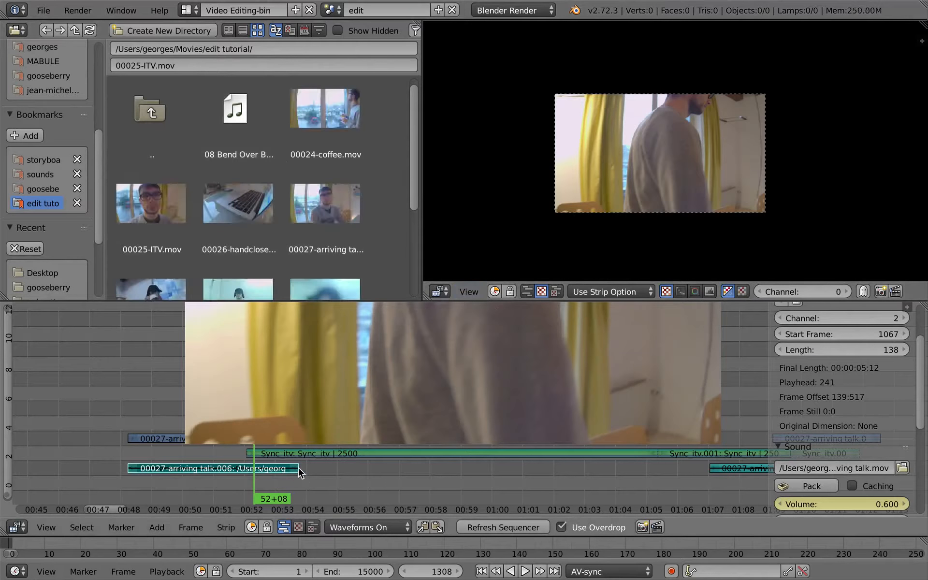
key("ctrl+Up")
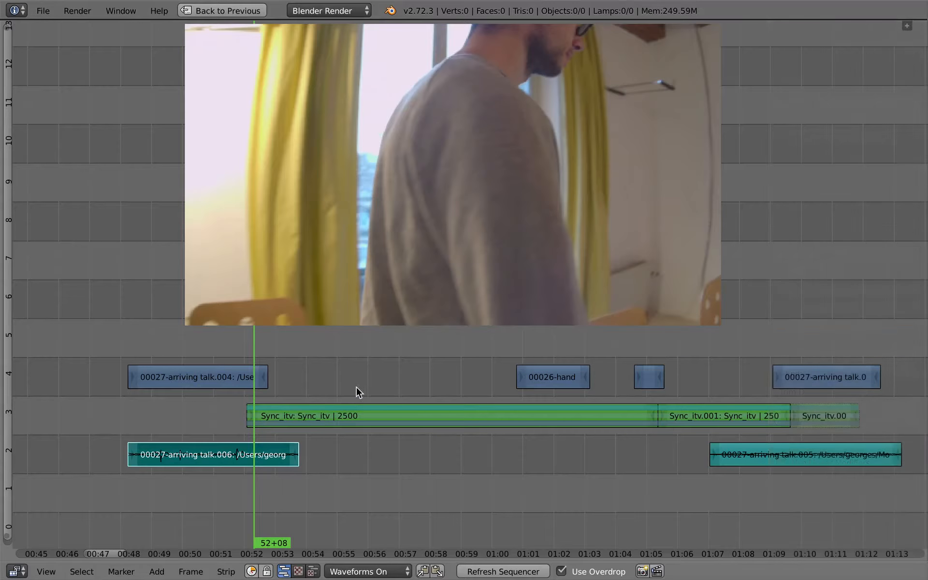
left_click(247, 391)
key("alt+a")
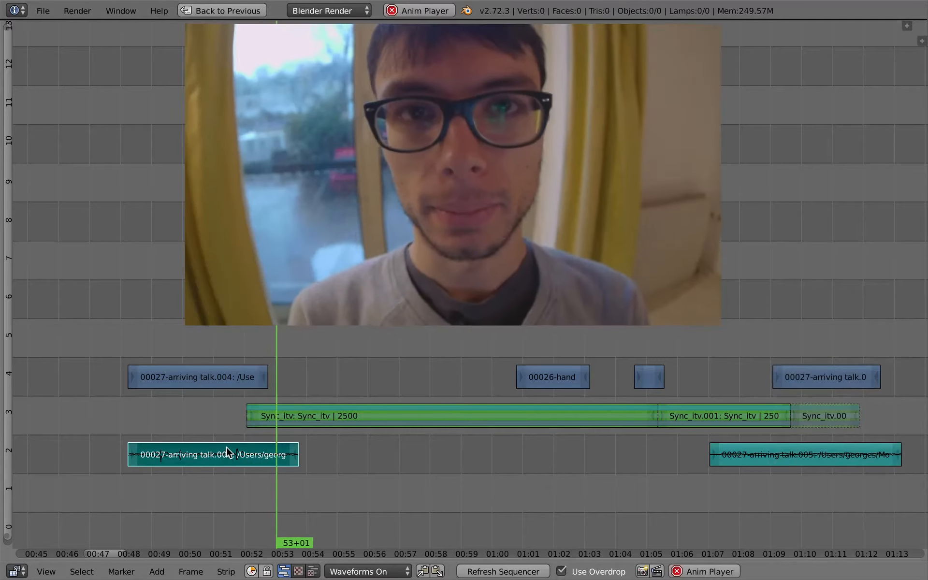
left_click(191, 483)
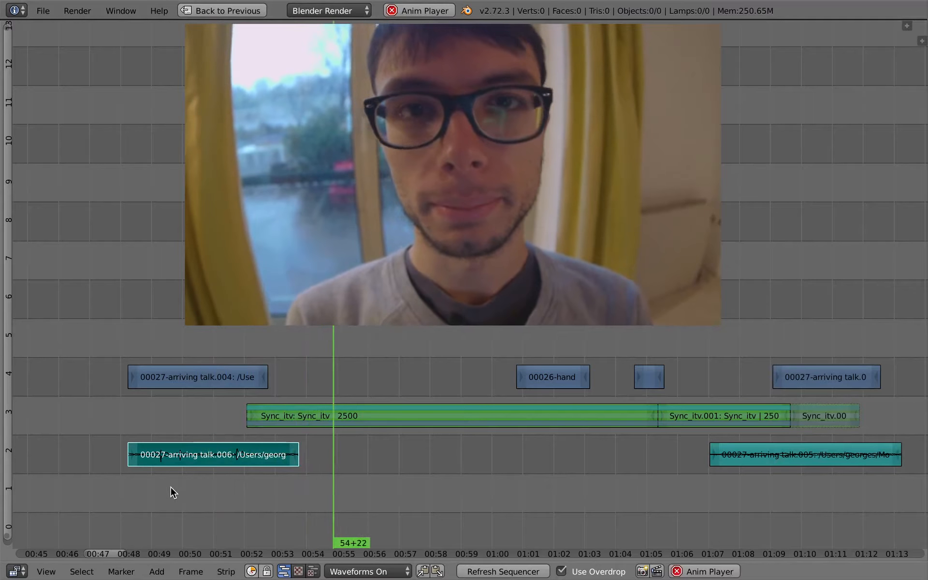
scroll(332, 486, "down", 2)
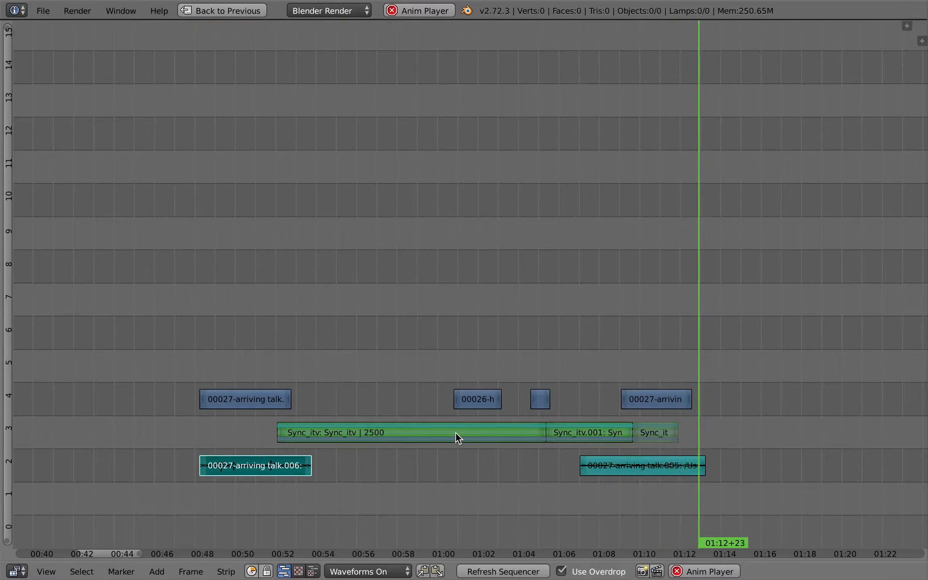
key("alt+a")
Scrub and pan through the timeline to inspect the strips around 50 seconds
left_click_drag(224, 415, 414, 449)
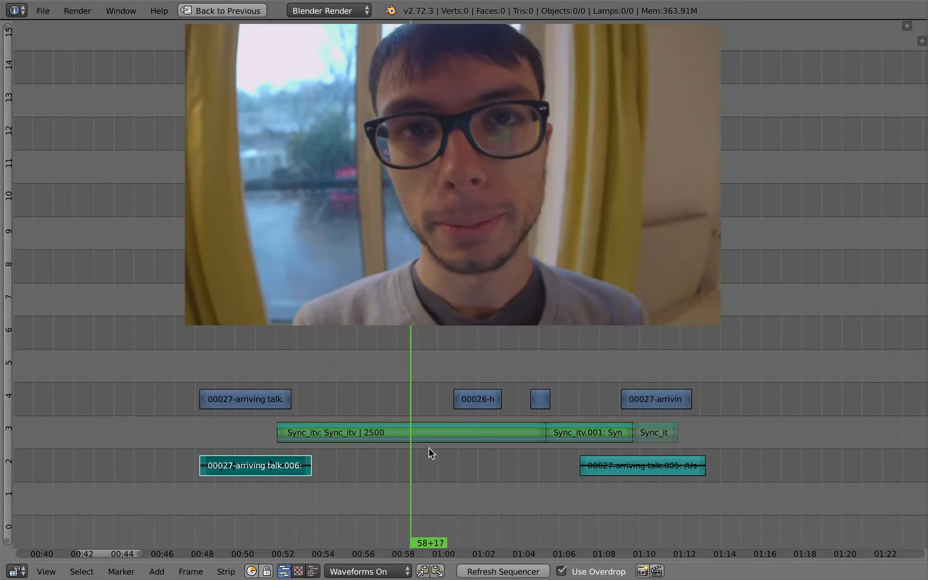
scroll(425, 455, "down", 2)
middle_click_drag(420, 460, 401, 448)
left_click_drag(379, 437, 221, 390)
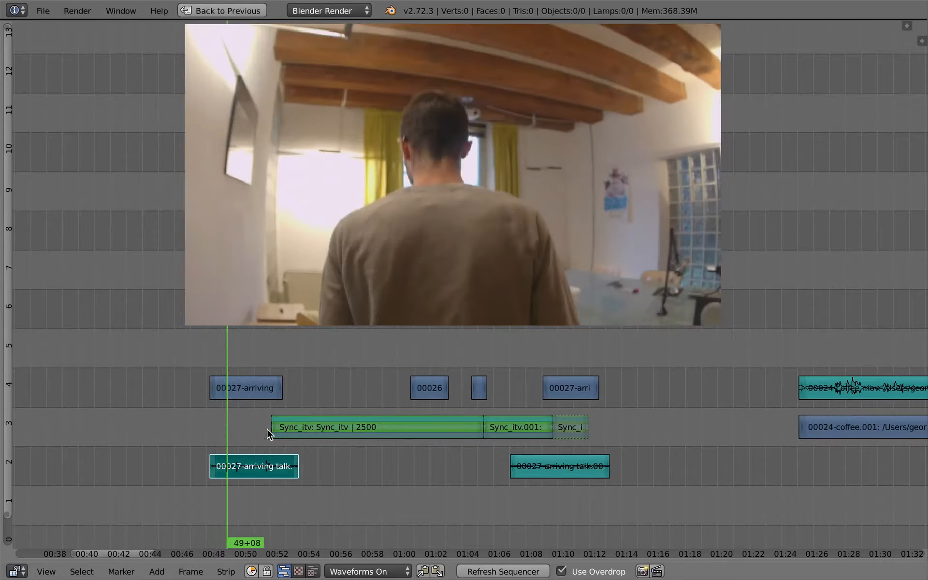
left_click_drag(267, 433, 330, 415)
middle_click_drag(359, 402, 369, 384)
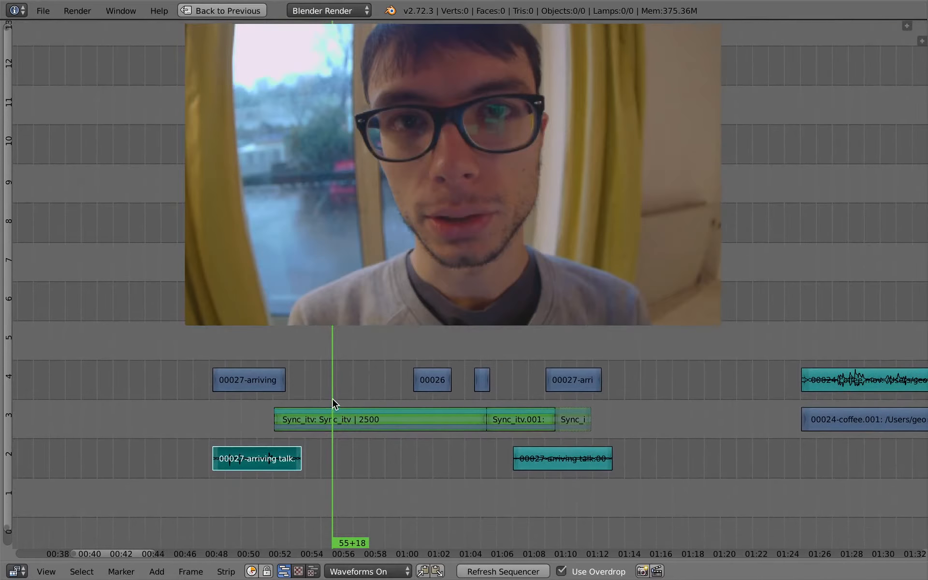
middle_click_drag(358, 435, 356, 425)
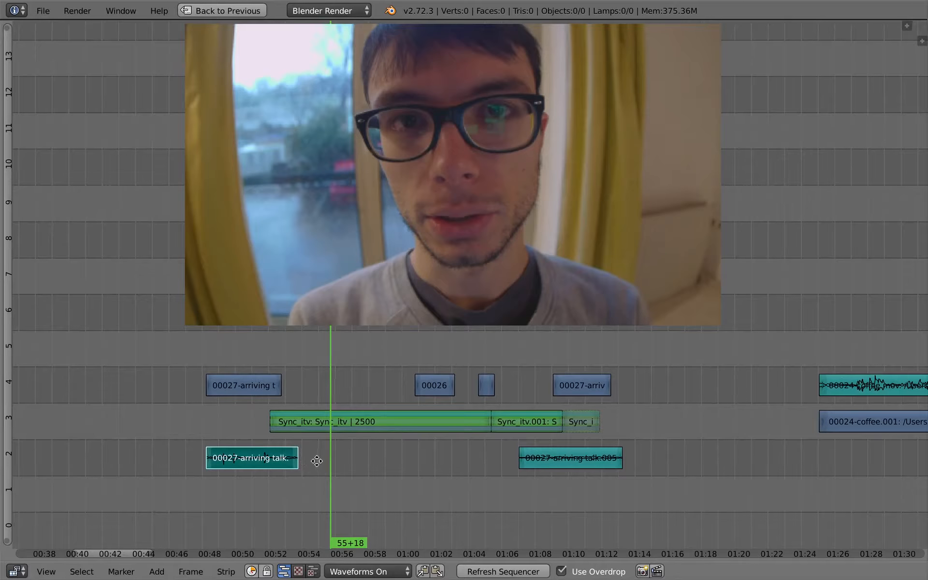
middle_click_drag(317, 462, 318, 466)
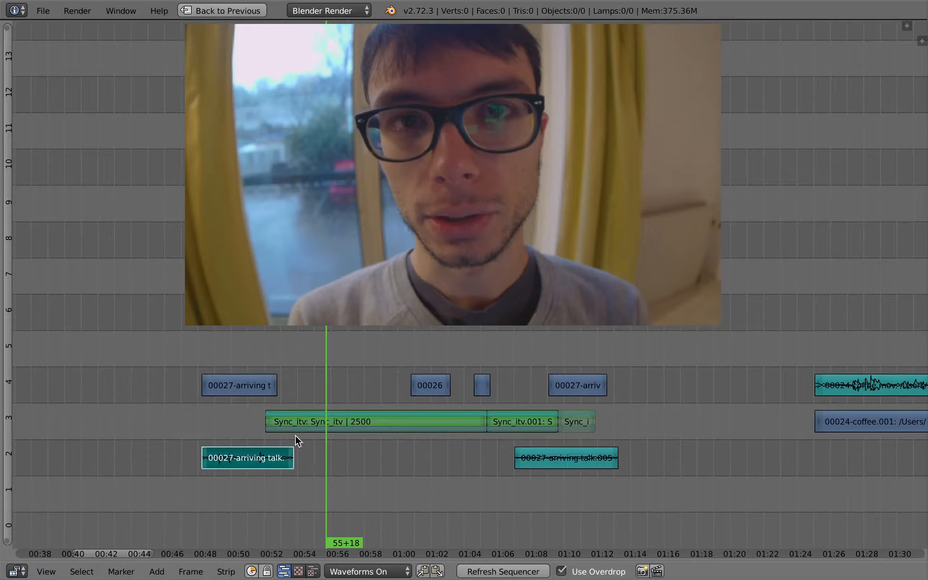
right_click_drag(245, 387, 246, 386)
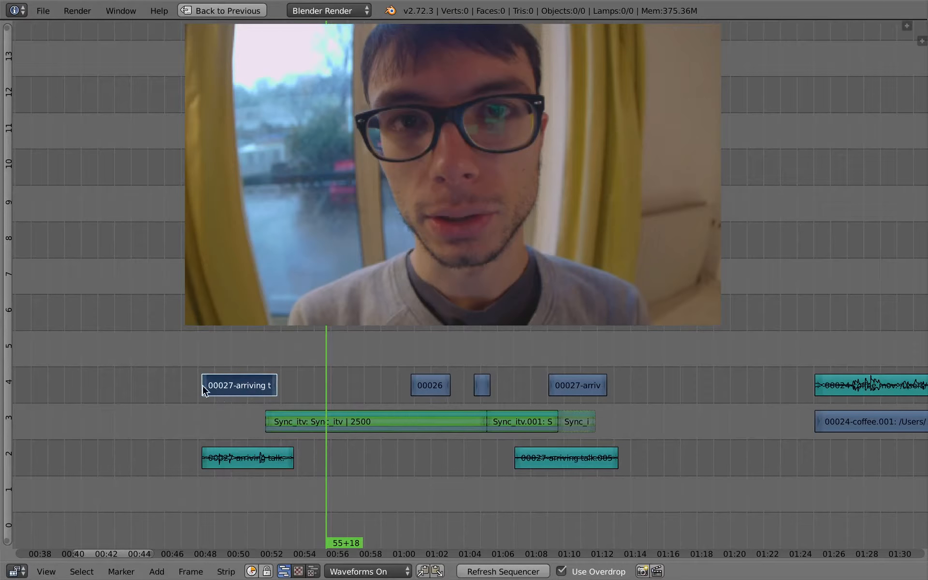
middle_click_drag(431, 421, 372, 433)
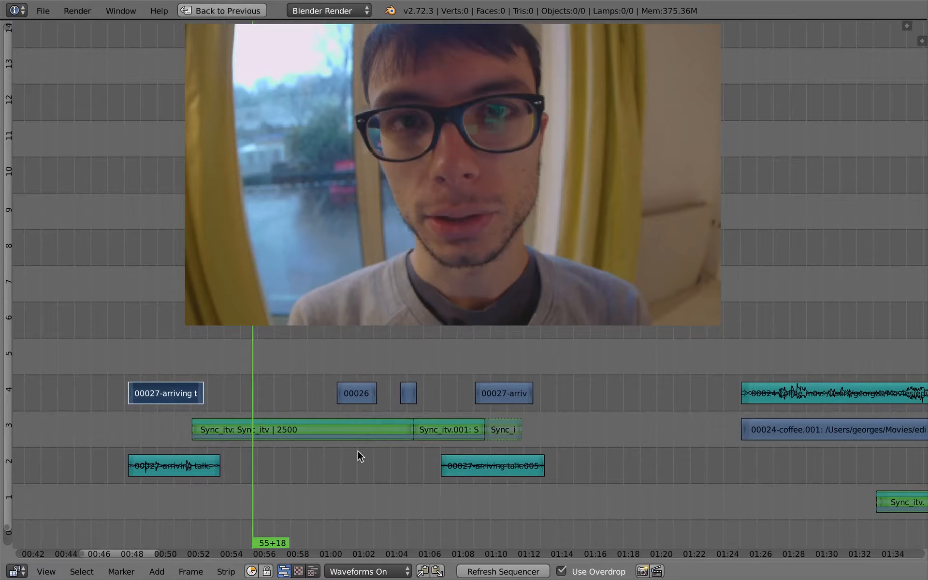
key("super+Tab")
key("super+shift+Tab")
left_click(173, 393)
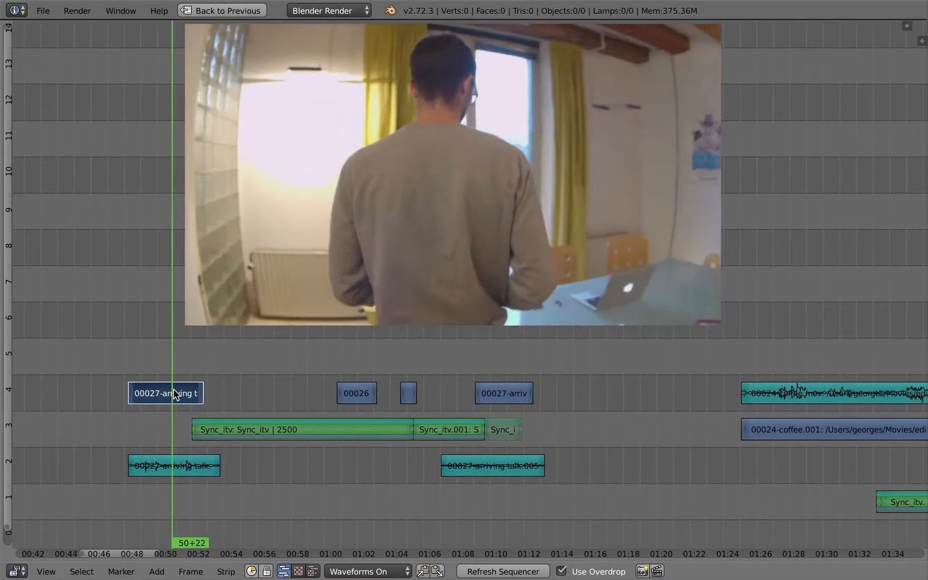
left_click_drag(173, 389, 165, 411)
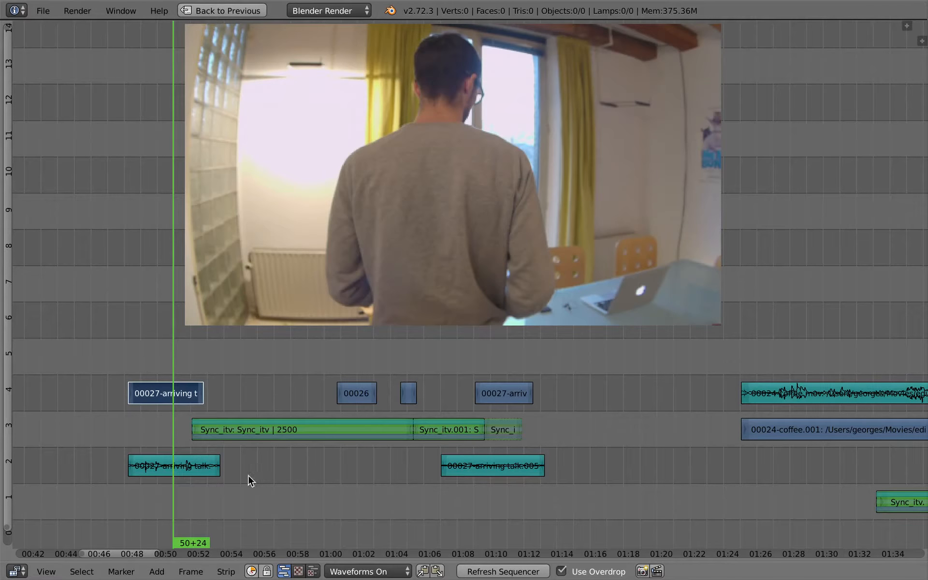
Select the Sync_itv strip and play back the segment from about 52+10
middle_click_drag(248, 475, 351, 448)
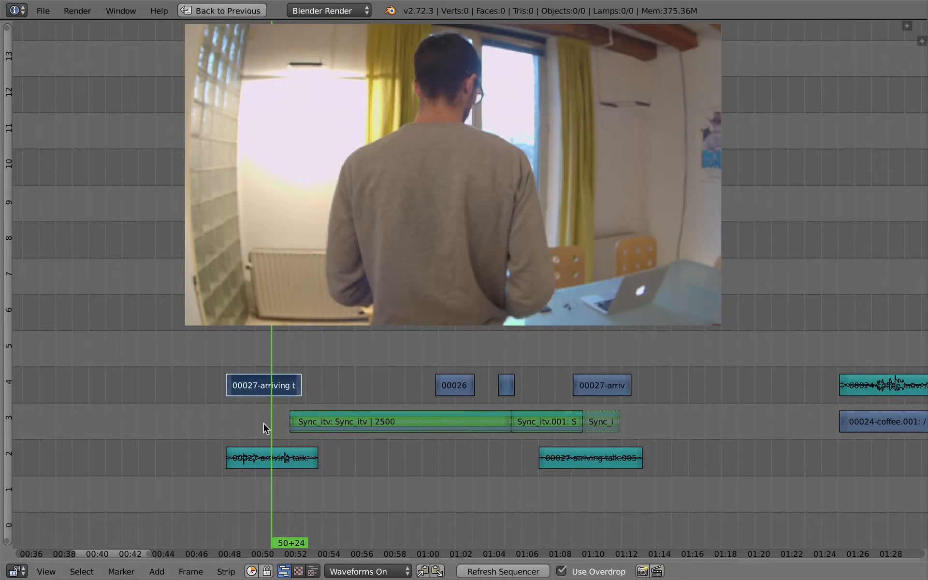
left_click(364, 435)
scroll(363, 434, "up", 3)
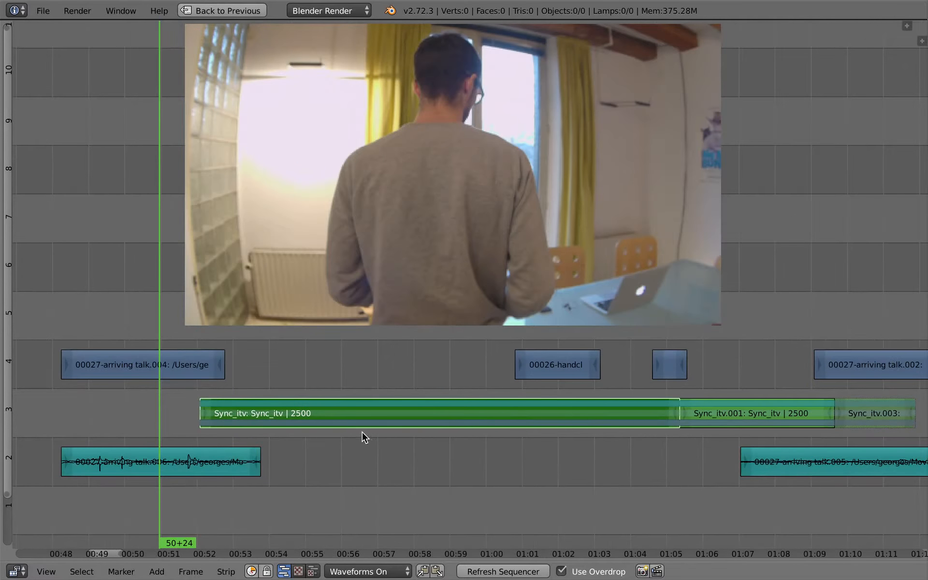
scroll(358, 438, "down", 3)
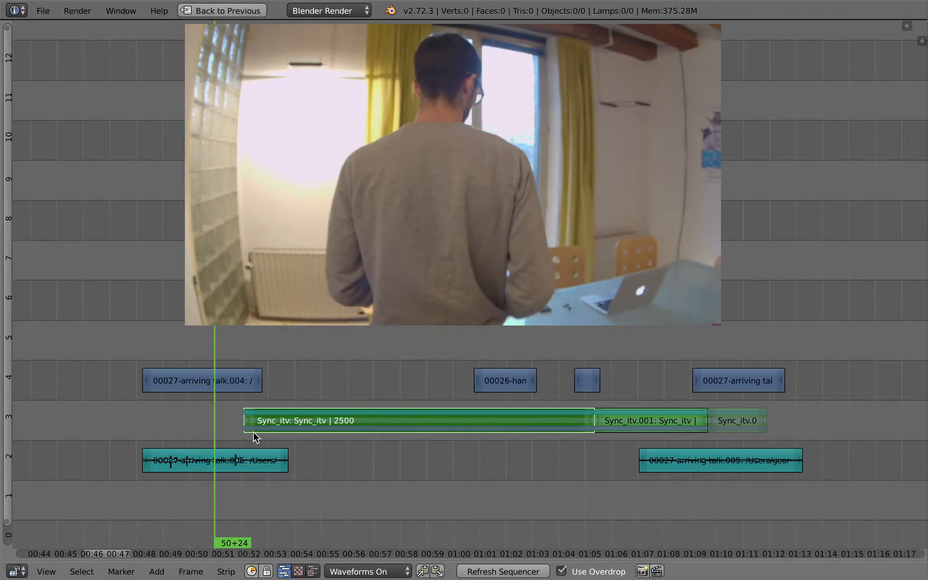
mouse_move(247, 421)
left_mouse_down()
mouse_move(252, 409)
mouse_move(236, 407)
mouse_move(310, 416)
mouse_move(243, 421)
left_mouse_up()
key("alt+a")
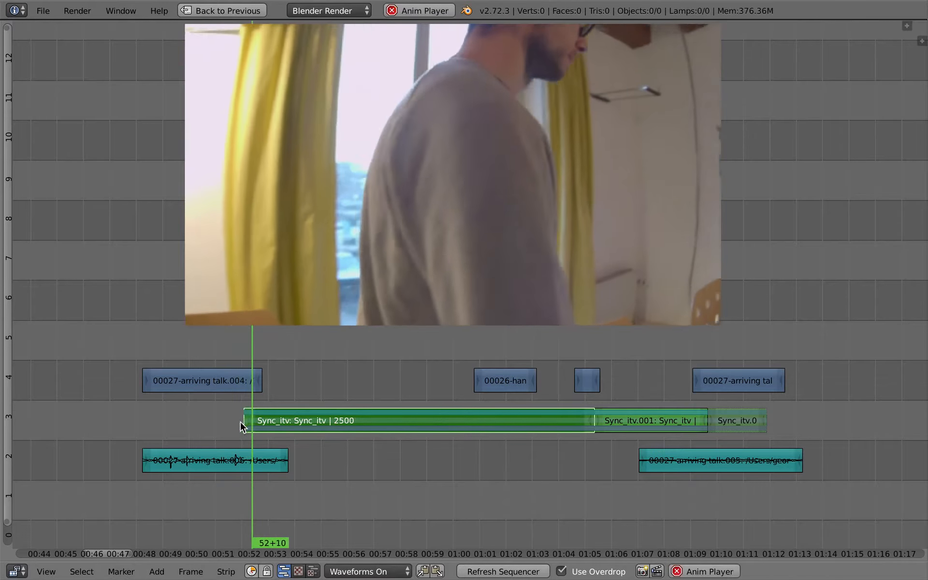
key("alt+a")
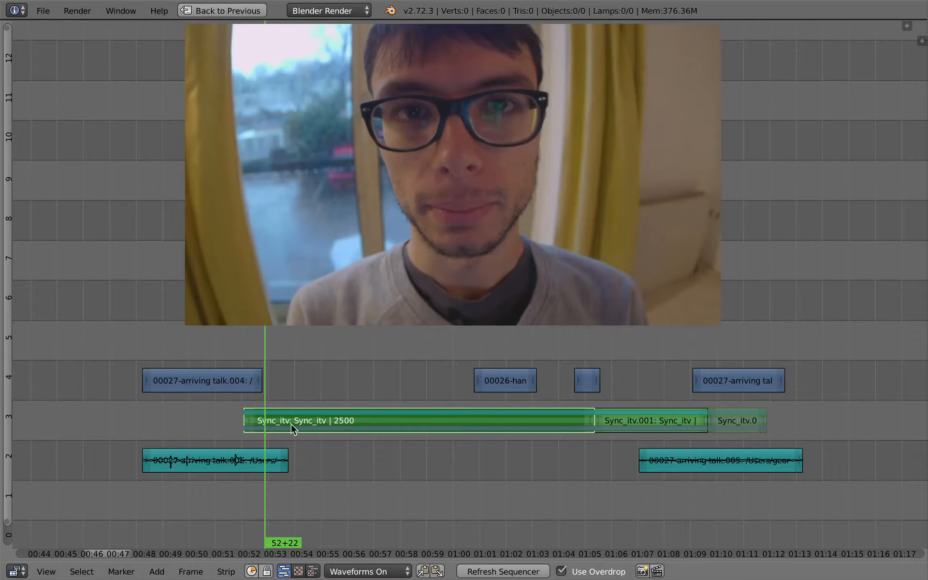
middle_click_drag(329, 433, 334, 410, "ctrl")
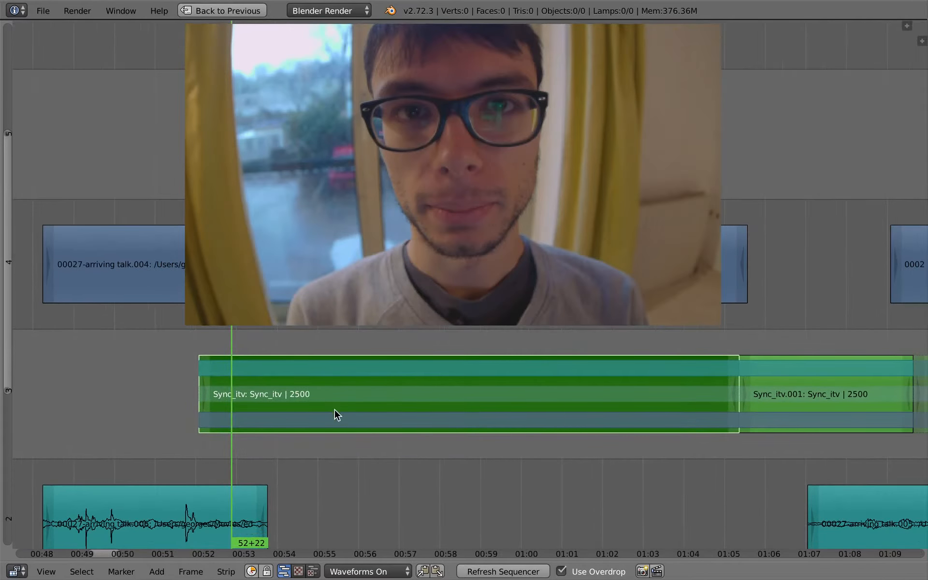
left_click_drag(345, 394, 526, 399)
middle_click_drag(490, 455, 494, 407, "ctrl")
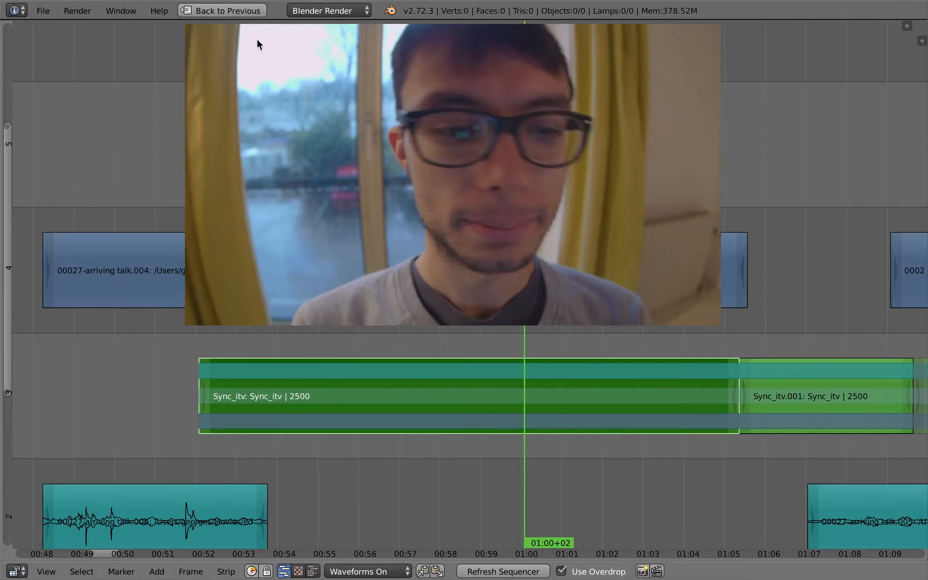
Switch to the Sync_itv scene and frame all its strips in the sequencer
key("ctrl+Up")
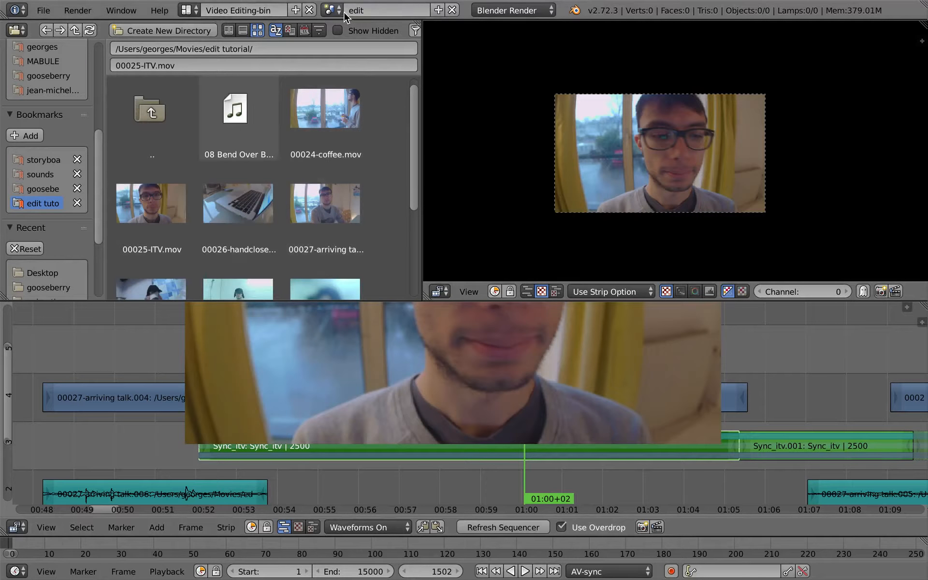
left_click(330, 10)
left_click(348, 45)
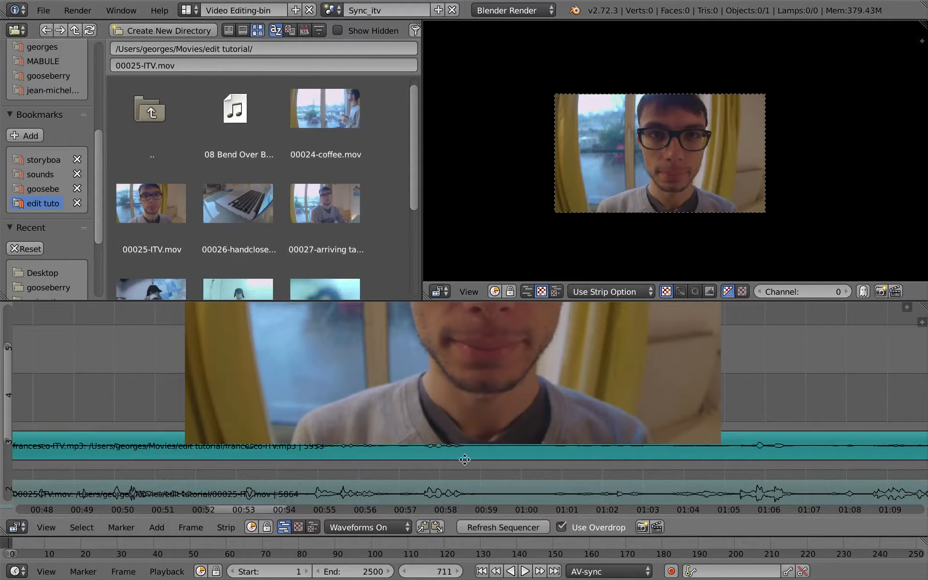
key("ctrl+Up")
key("Home")
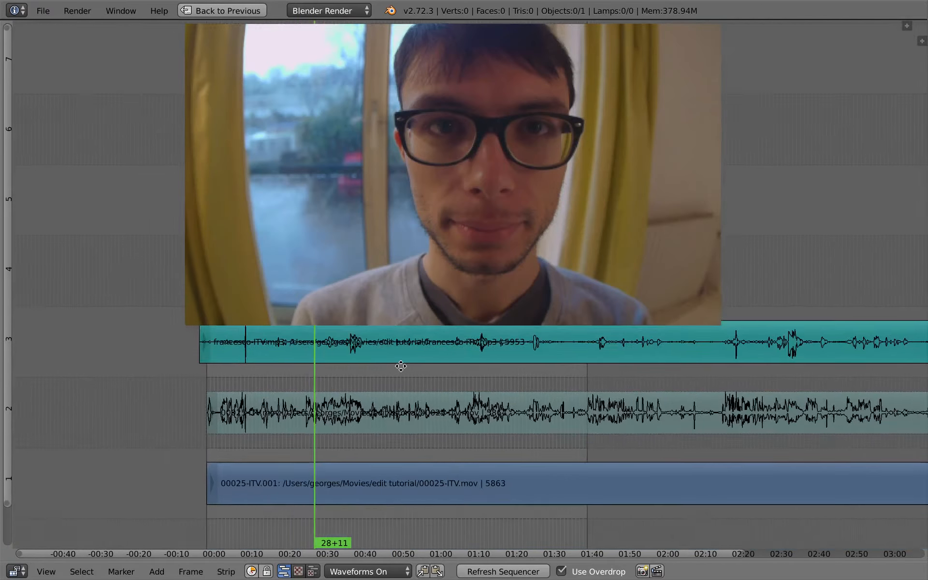
Split the channel-1 00025-ITV.001 video strip at about 28+11 and 39+10 and select the short middle piece
right_click(392, 490)
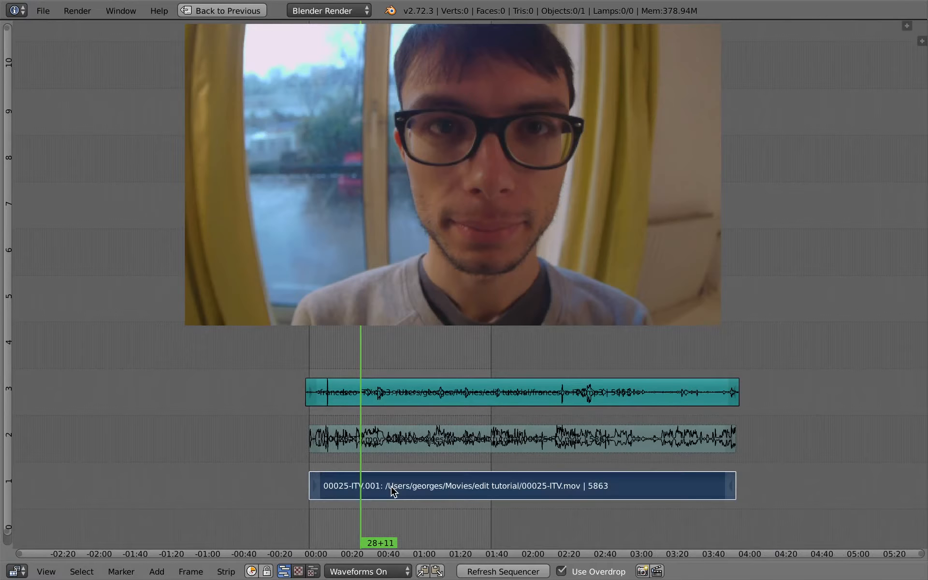
key("k")
left_click_drag(371, 477, 380, 484)
key("k")
right_click(377, 486)
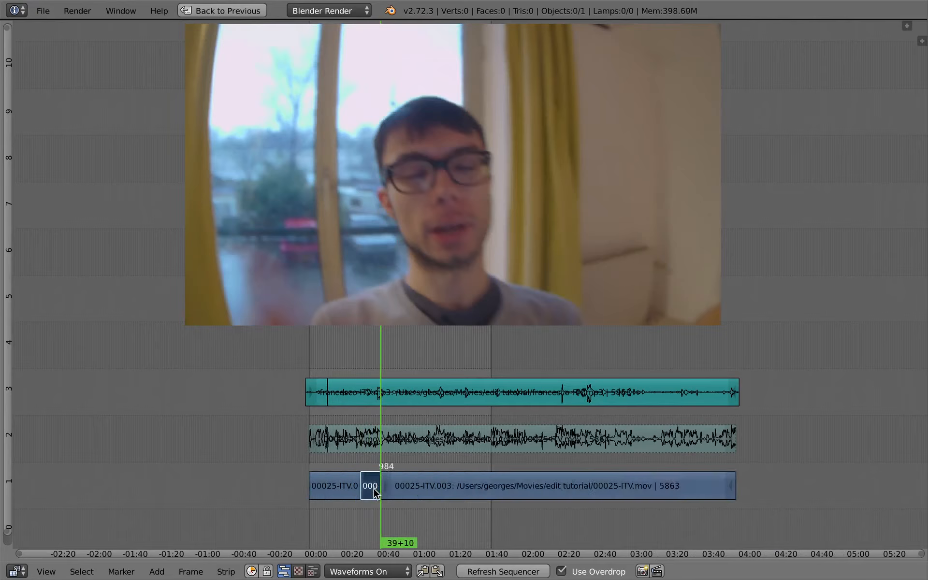
Duplicate the short video piece and place the copy on channel 4 at about 00:40
key("shift+d")
left_click(378, 359)
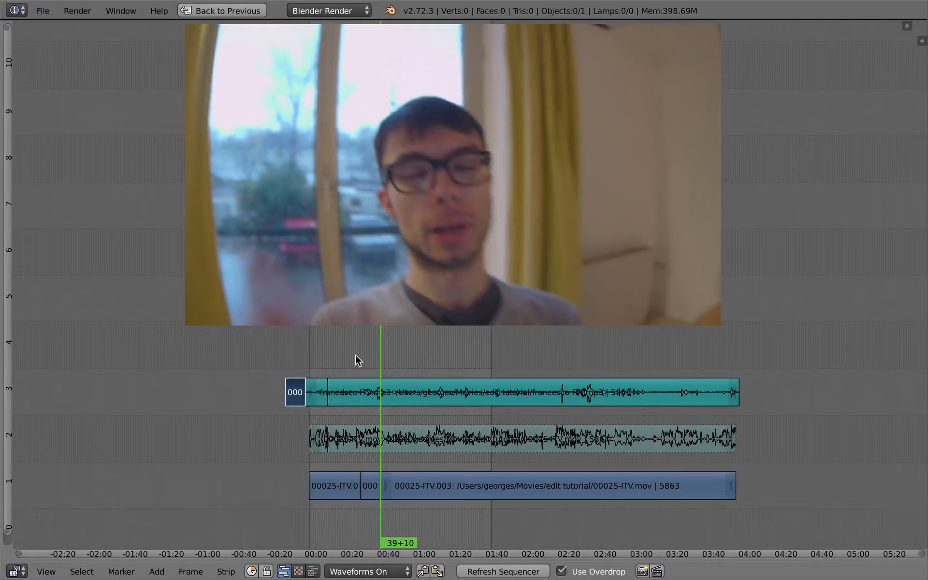
left_click(314, 361)
key("g")
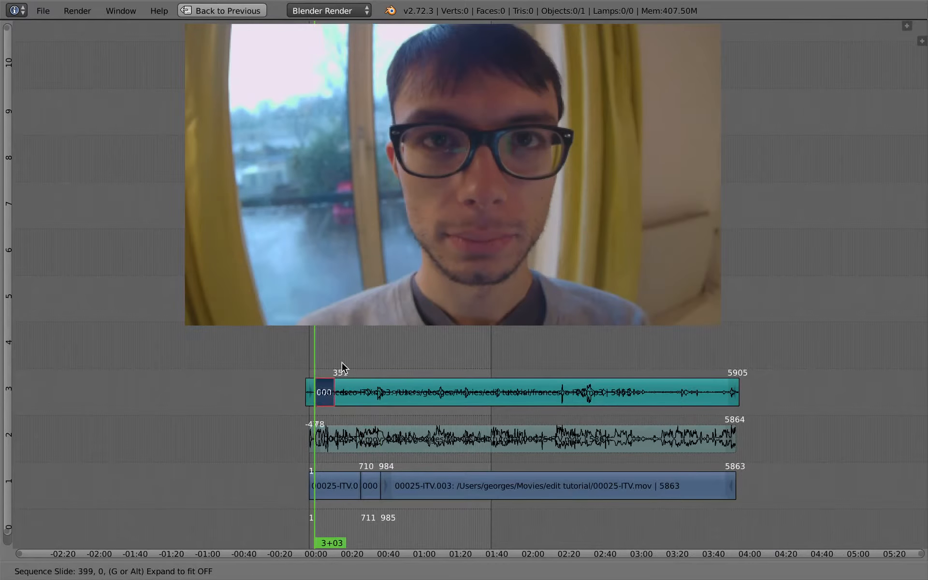
left_click(404, 333)
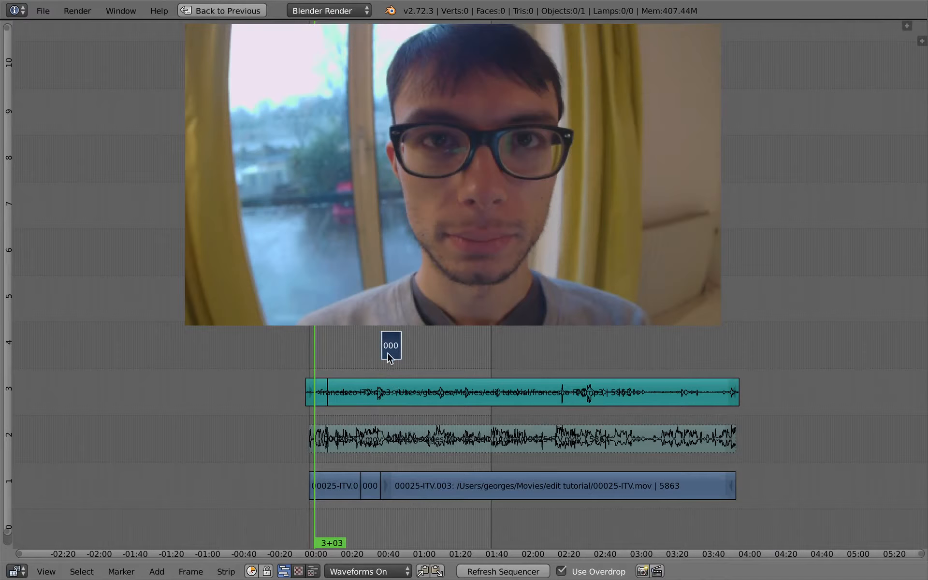
Duplicate the piece again, place it on channel 4 at about 00:20, and scrub to 29+21
key("shift+d")
left_click(352, 357)
left_click_drag(341, 380, 366, 358)
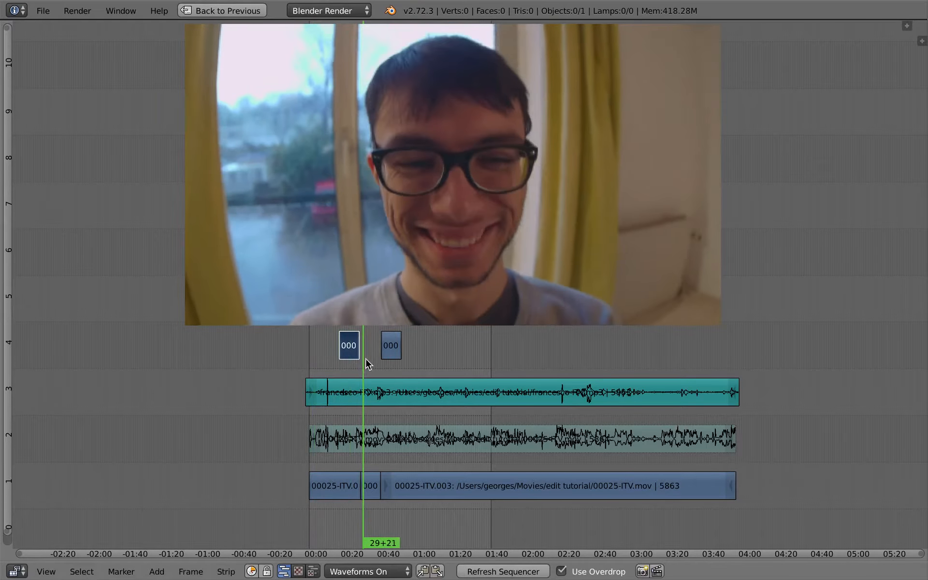
Switch back to the edit scene
key("ctrl+Up")
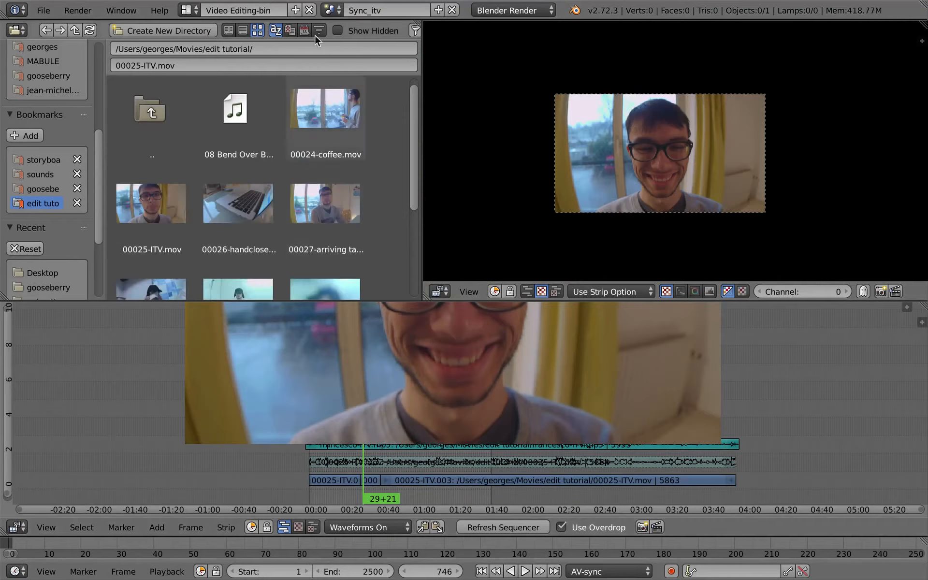
left_click(330, 10)
left_click(339, 31)
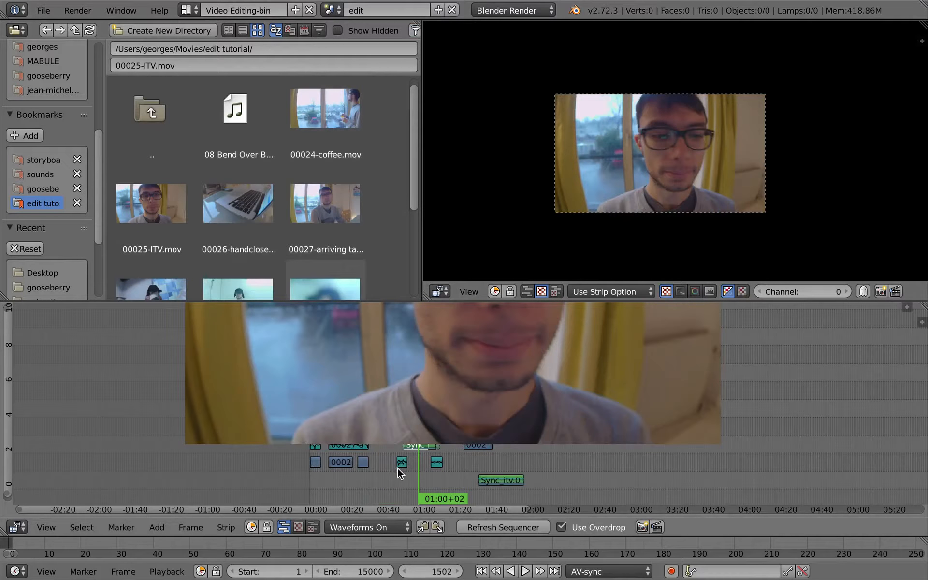
Duplicate the Sync_itv scene strip and place the copy on channel 7
key("ctrl+Up")
scroll(433, 441, "up", 8)
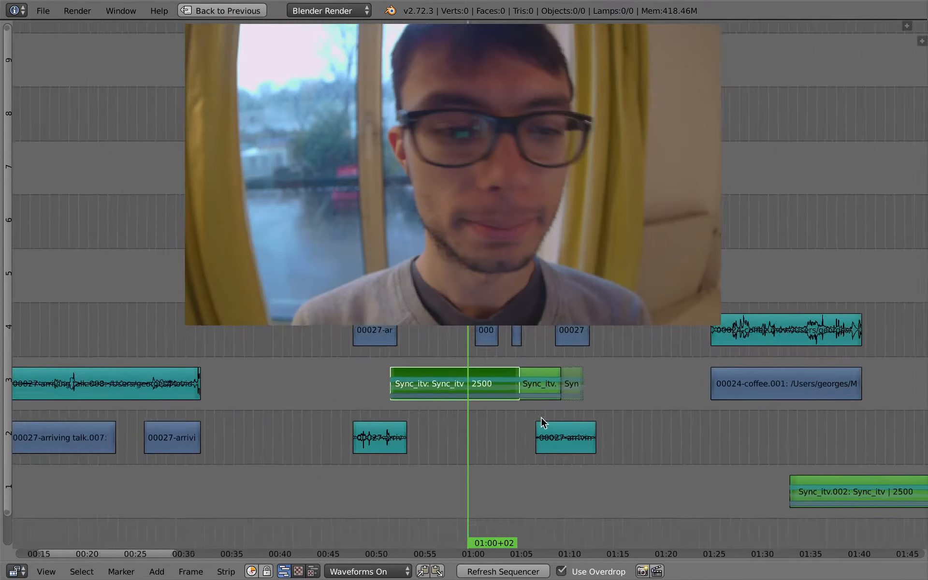
scroll(541, 417, "up", 1)
middle_click_drag(570, 405, 635, 368)
middle_click_drag(442, 407, 572, 466)
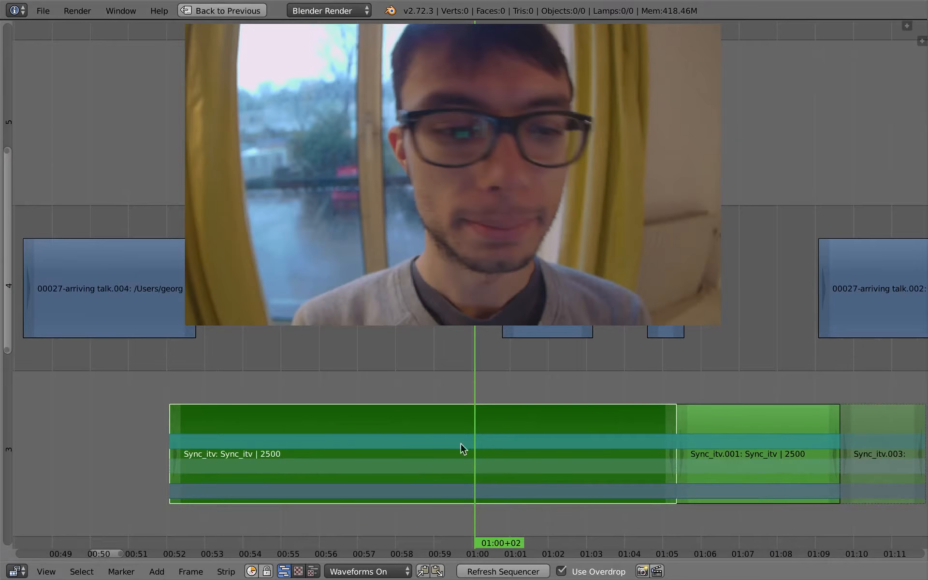
key("s")
right_click(759, 416)
middle_click_drag(588, 456, 572, 469, "ctrl")
key("shift+d")
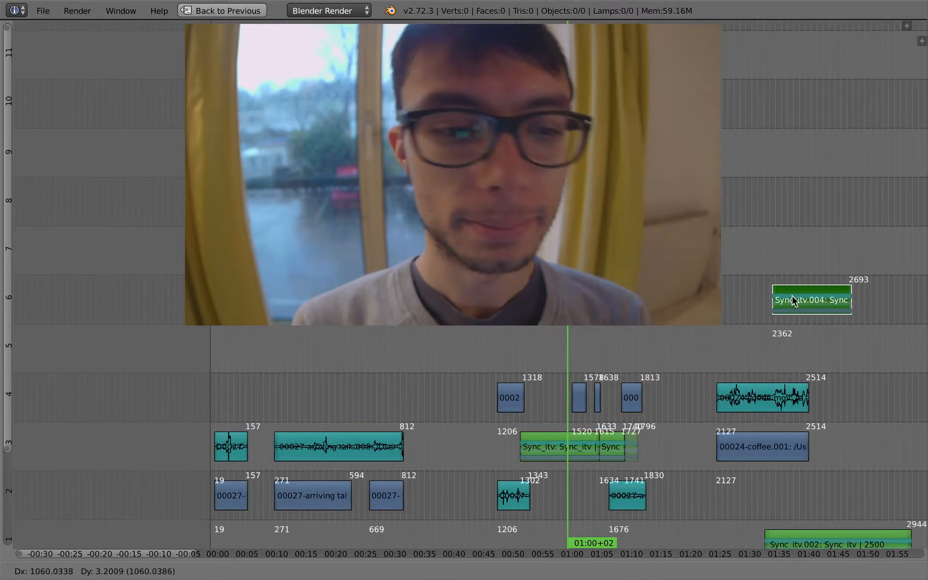
left_click(810, 261)
middle_click_drag(826, 300, 470, 464)
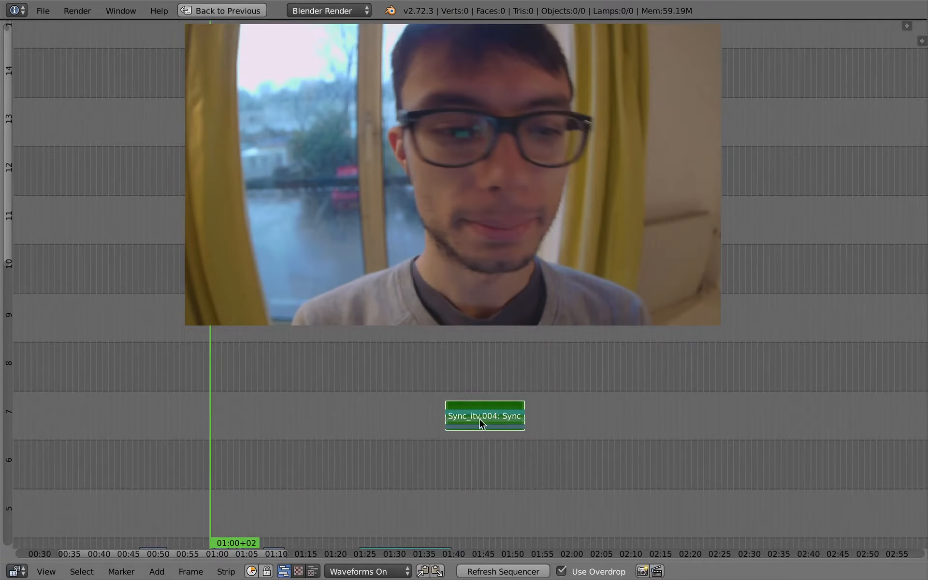
Move the duplicated Sync_itv strip on channel 7 to start at about frame 2606
key("g")
left_click(842, 425)
key("g")
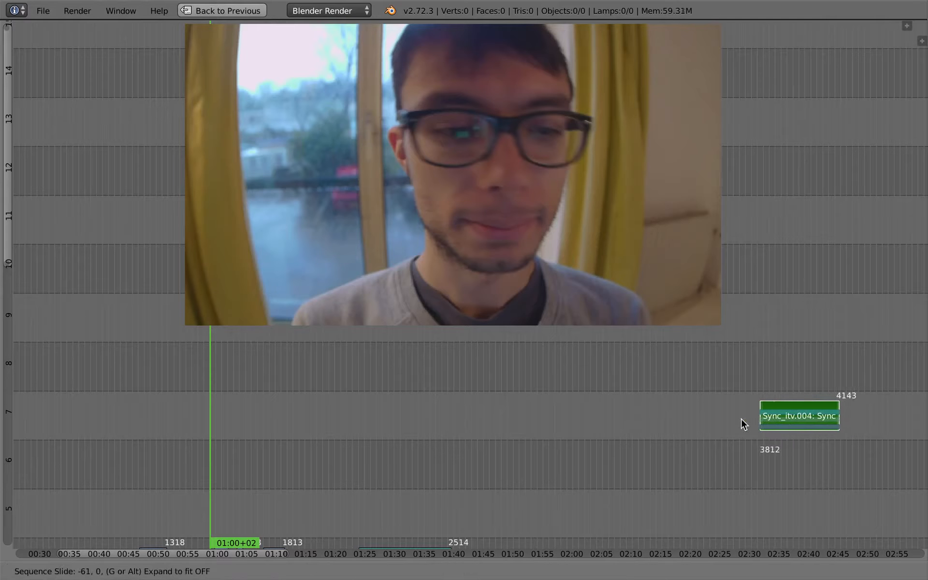
right_click(739, 409)
right_click(776, 417)
key("g")
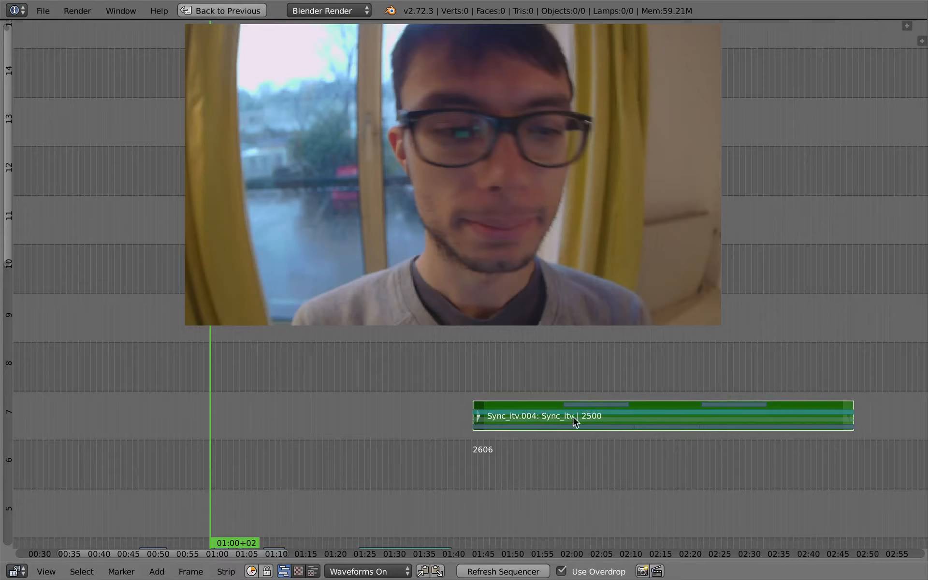
Scrub and play through the edit to review the duplicated strip and the cutaways
left_click_drag(607, 422, 628, 422)
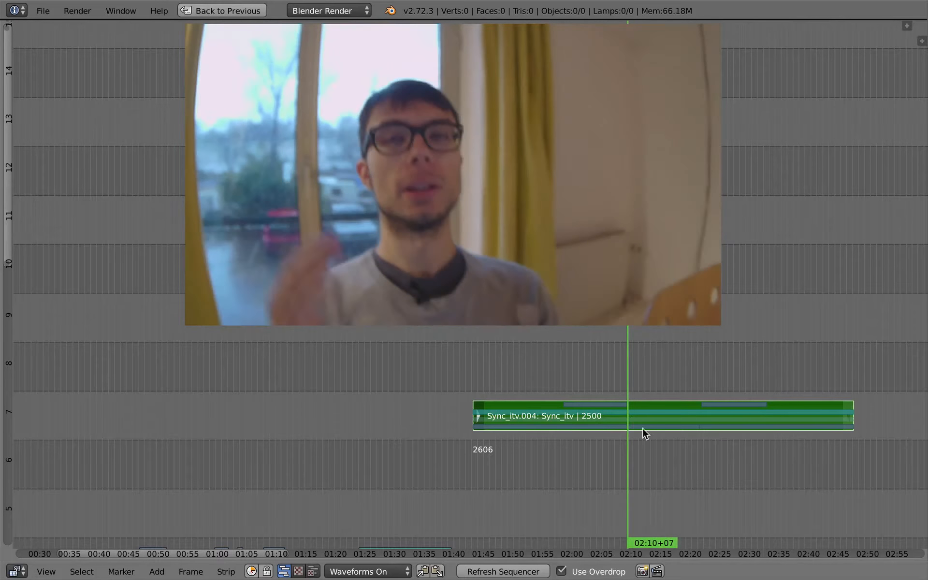
middle_click_drag(645, 435, 640, 444, "ctrl")
middle_click_drag(640, 444, 610, 505)
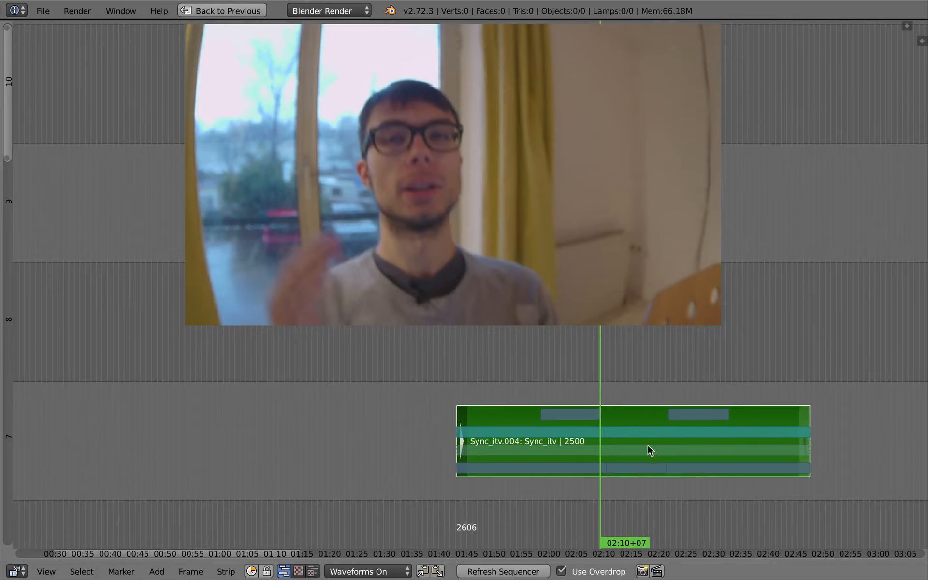
left_click_drag(617, 421, 576, 472)
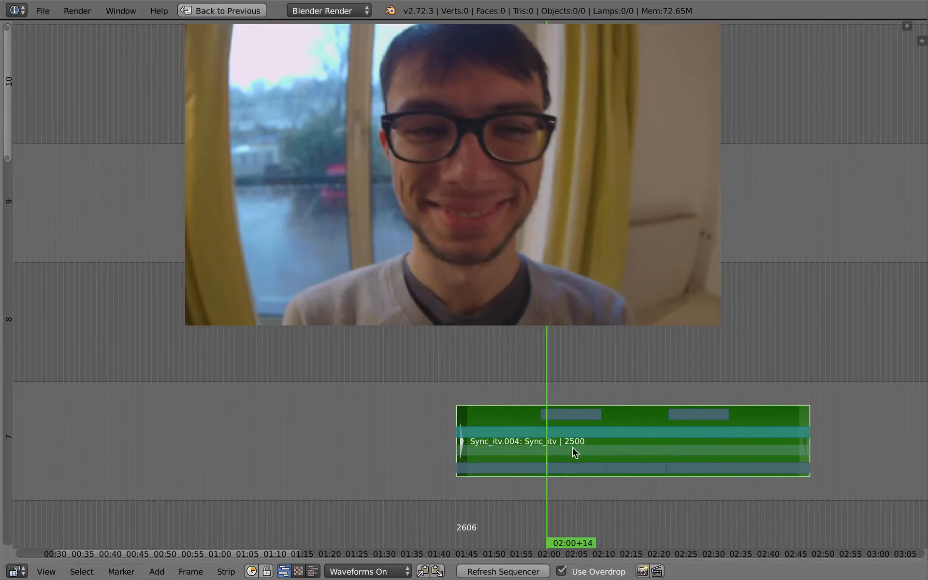
key("Home")
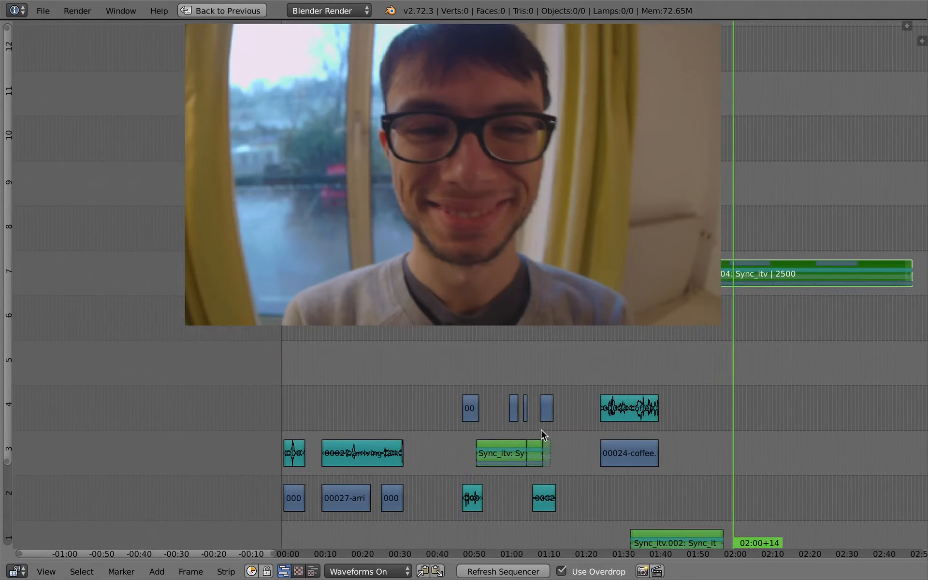
left_click_drag(541, 429, 509, 462)
key("alt+a")
key("alt+a")
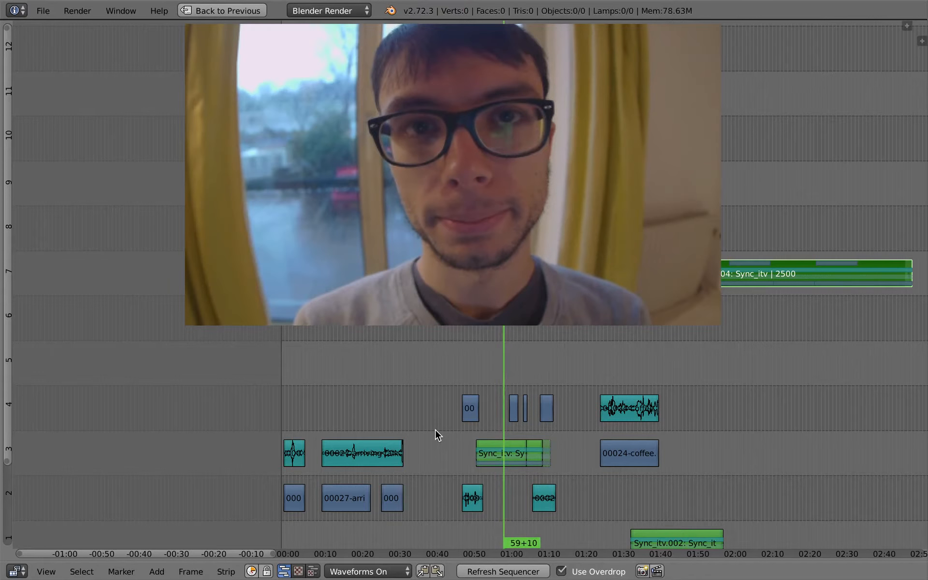
middle_click_drag(445, 382, 355, 409)
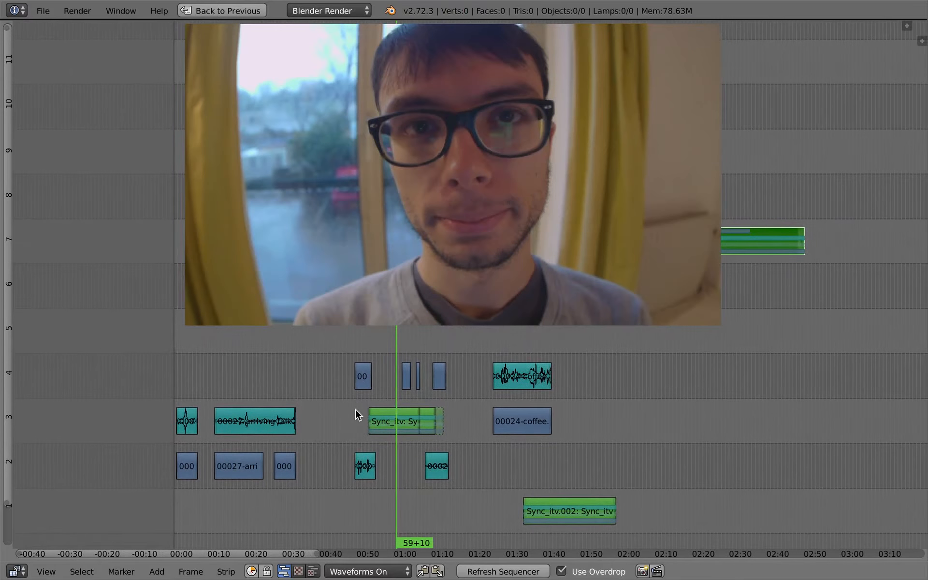
mouse_move(355, 409)
left_mouse_down()
mouse_move(451, 418)
mouse_move(356, 410)
mouse_move(353, 427)
mouse_move(361, 425)
left_mouse_up()
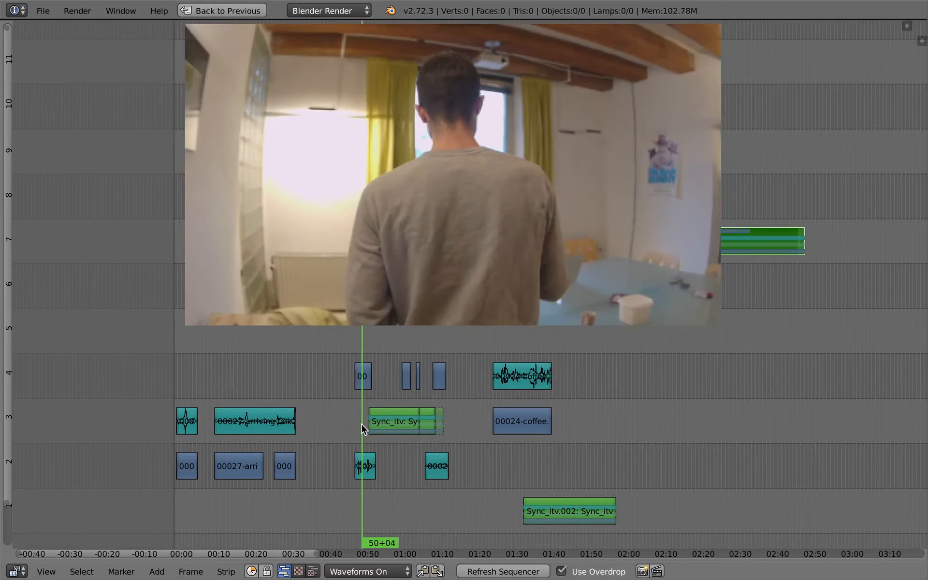
Save the project as an incremented copy of test_edit.blend on the Desktop
key("ctrl+shift+s")
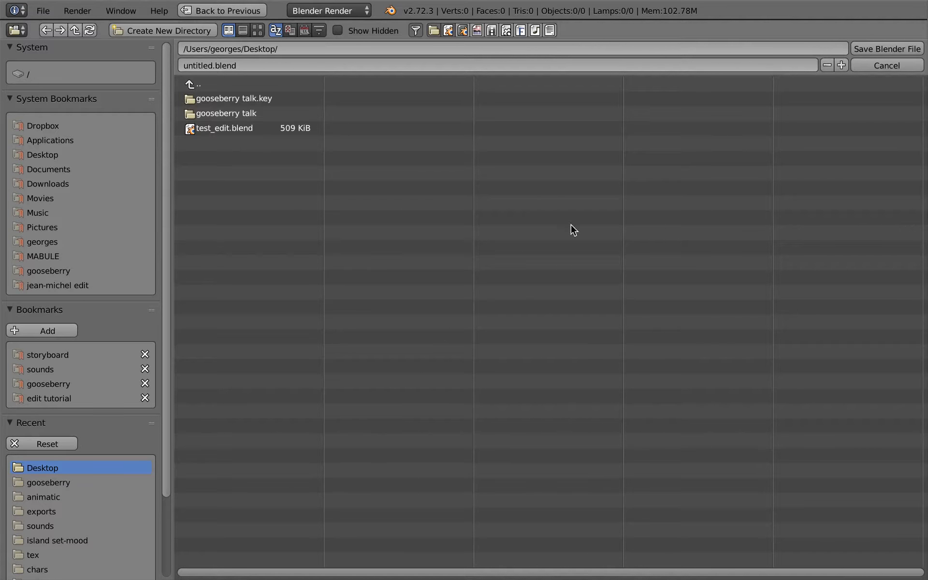
left_click(237, 129)
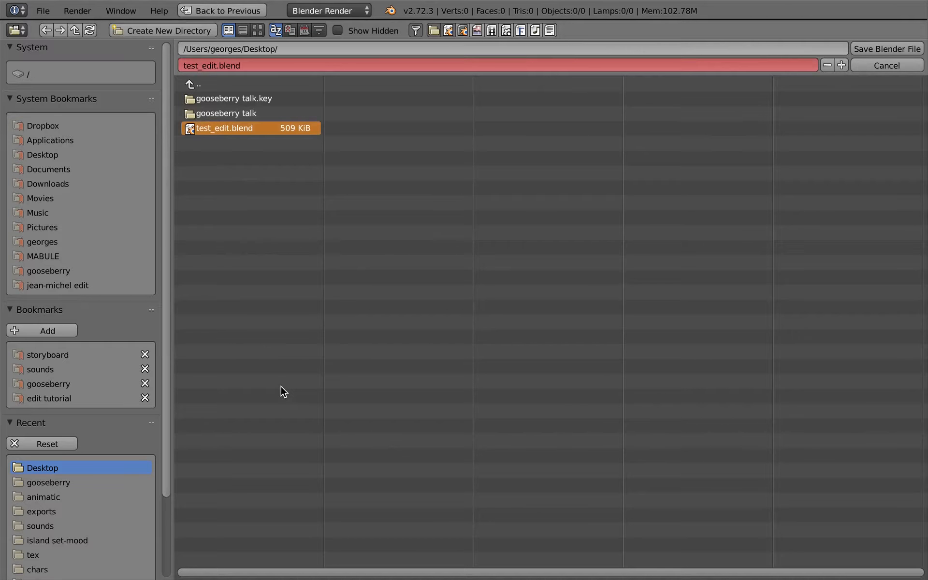
key("KP_Add")
key("Return")
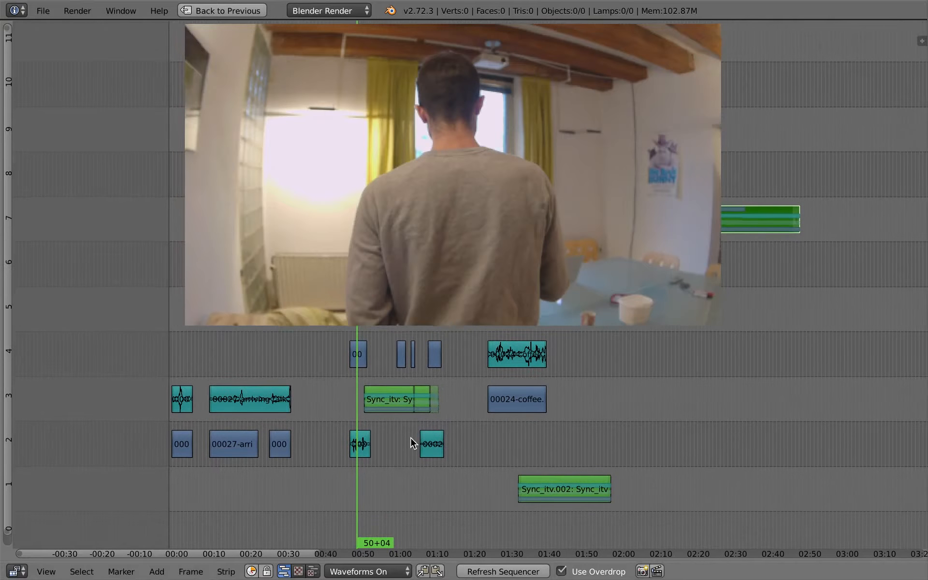
Create a new scene named editing musicvideo
key("Home")
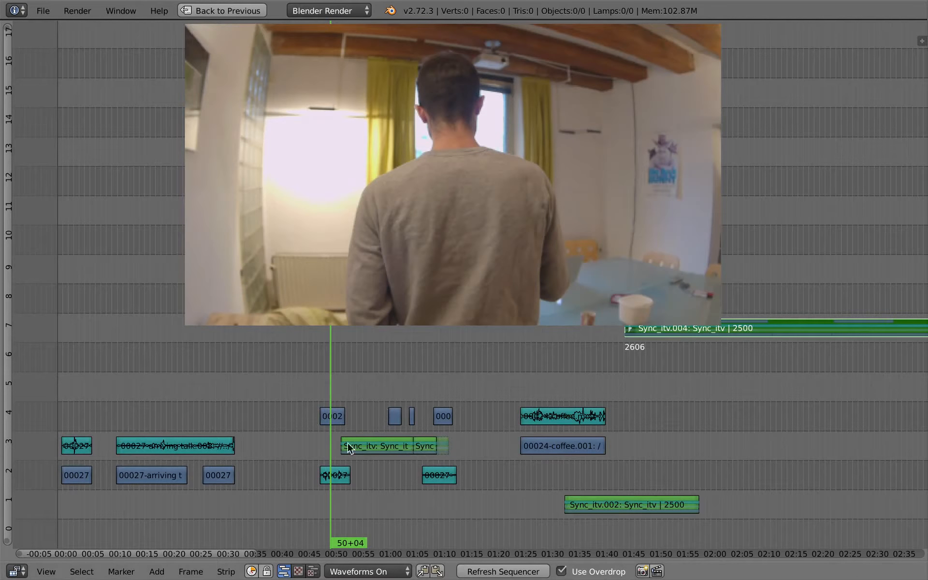
scroll(380, 461, "up", 1, "ctrl")
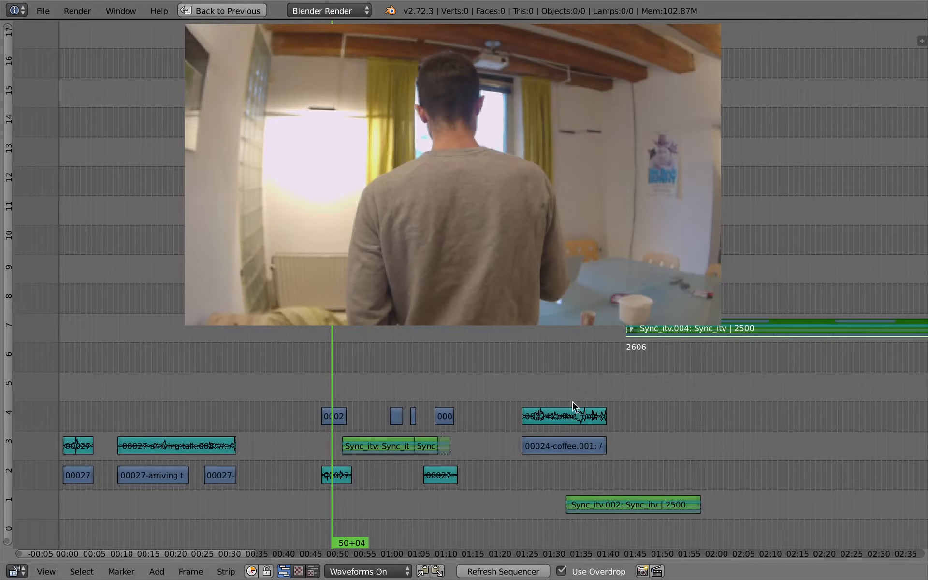
scroll(334, 409, "down", 3, "ctrl")
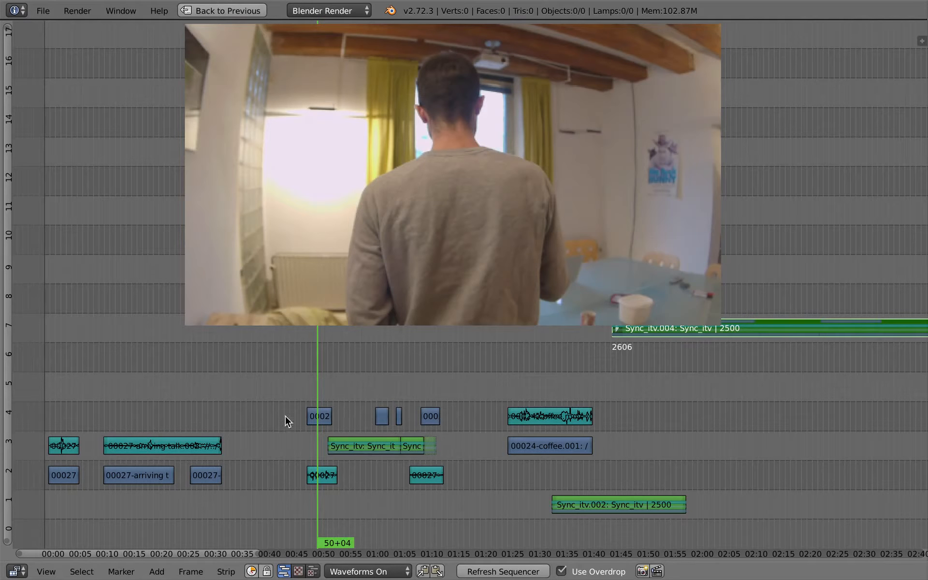
key("ctrl+Up")
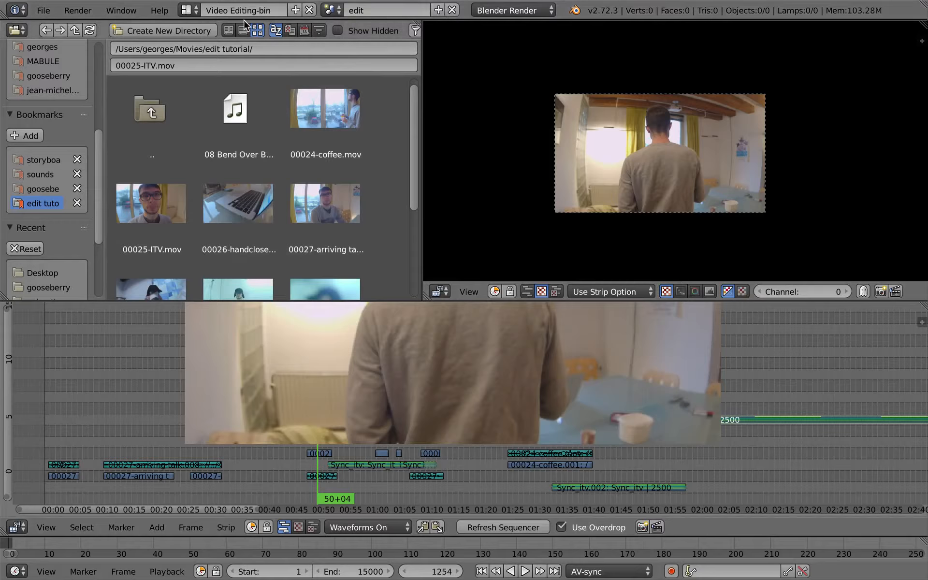
left_click(438, 10)
left_click(438, 10)
left_click(363, 34)
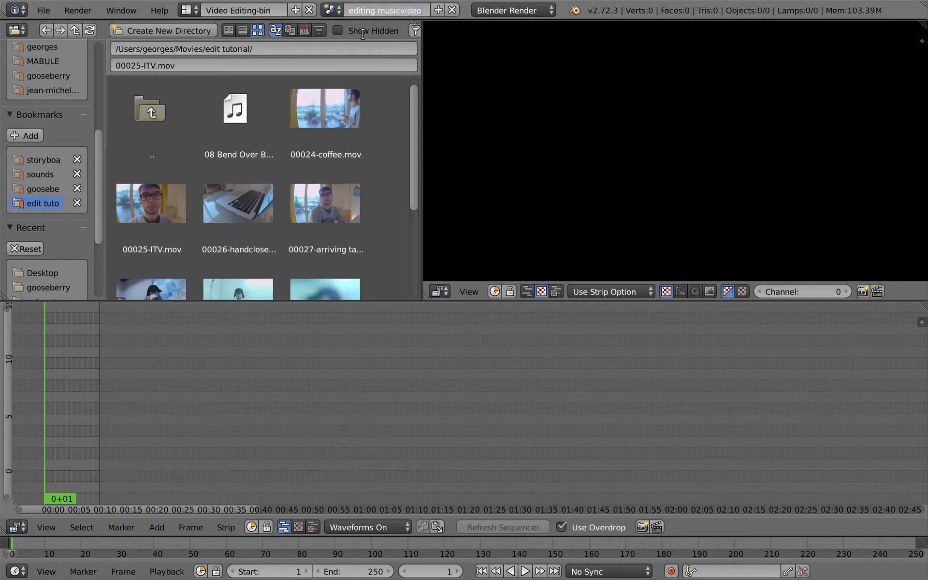
key("Return")
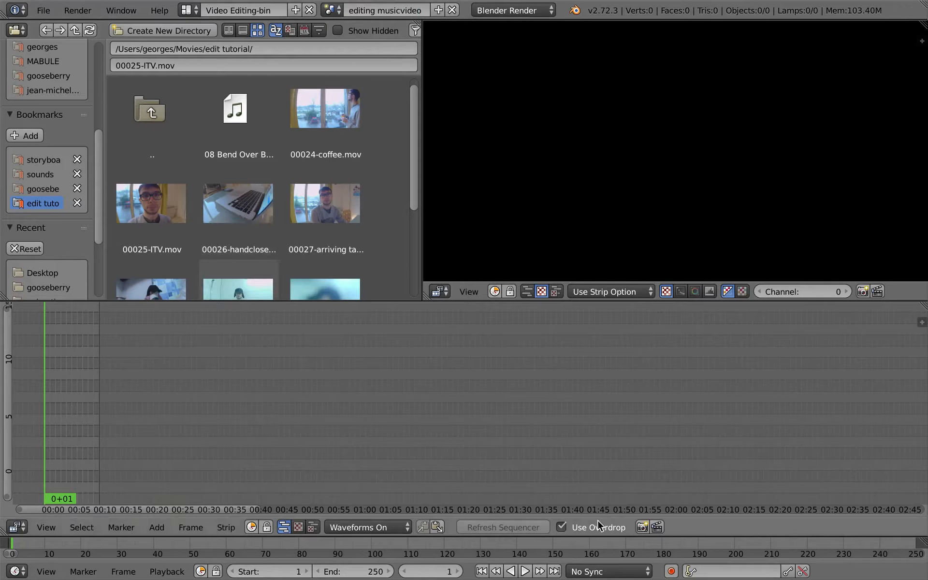
Set the new scene's playback sync mode to AV-sync
left_click(609, 571)
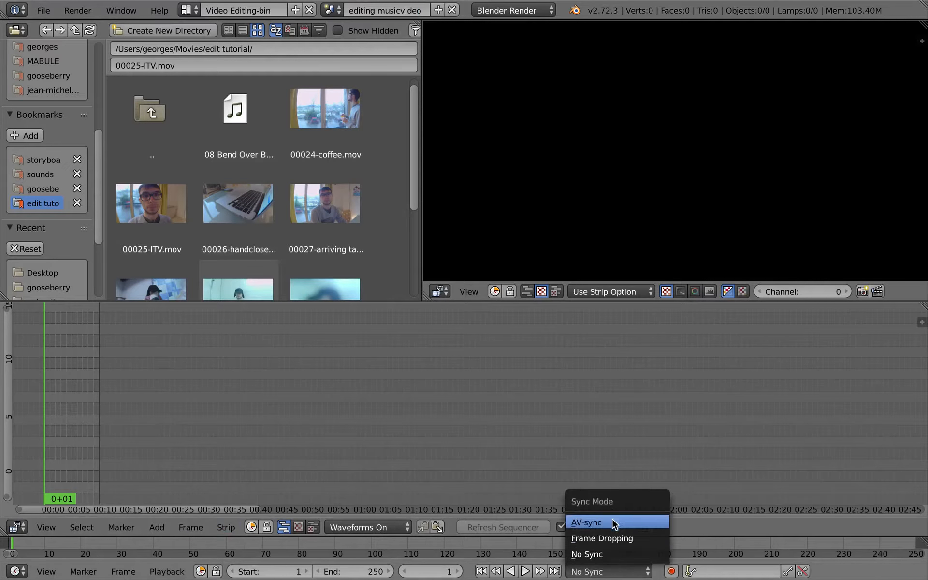
left_click(613, 522)
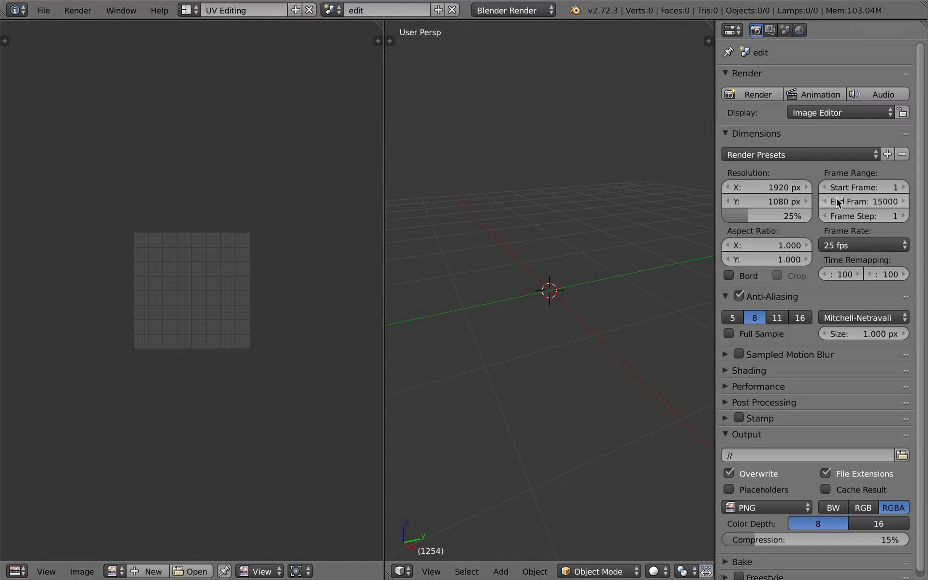
left_click(879, 247)
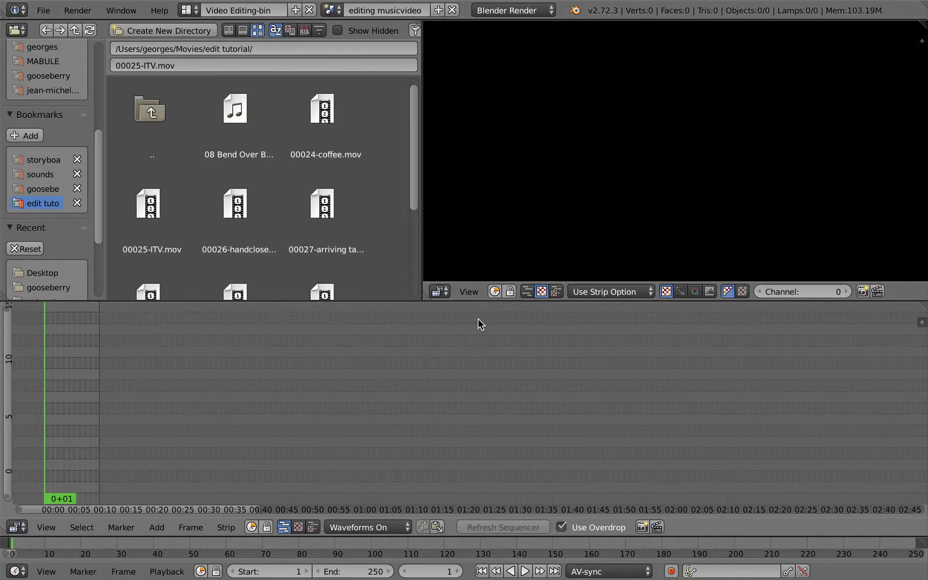
middle_click_drag(170, 445, 507, 452)
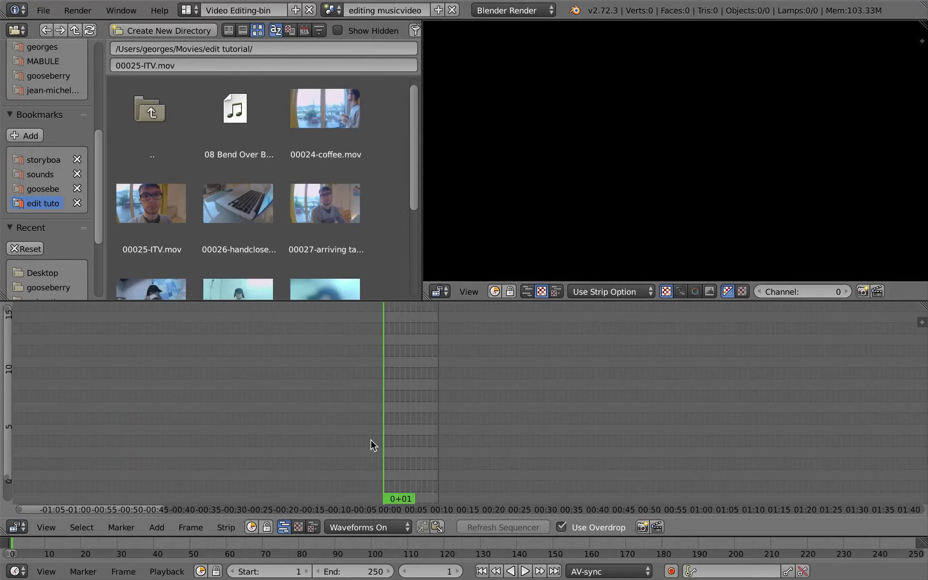
Add the 08 Bend Over Beethoven.mp3 music to channel 1 starting at frame 0
middle_click_drag(418, 449, 451, 430, "ctrl")
middle_click_drag(452, 431, 517, 411, "ctrl")
scroll(312, 212, "down", 1)
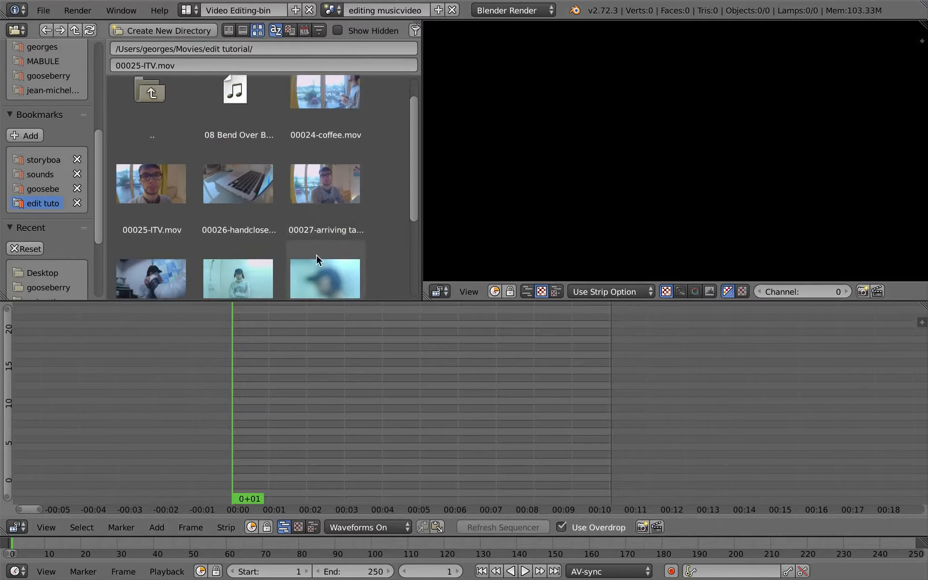
left_click_drag(242, 104, 299, 451)
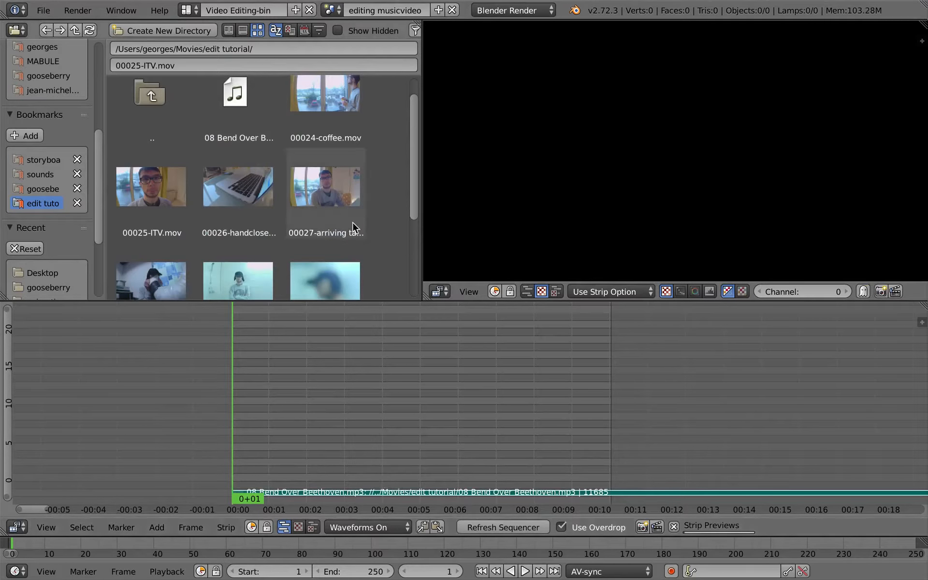
Add the 00030-shower 50p slowmo.mov clip to channel 2 at the start of the sequence
scroll(367, 203, "down", 3)
left_click_drag(342, 207, 356, 484)
key("ctrl+Up")
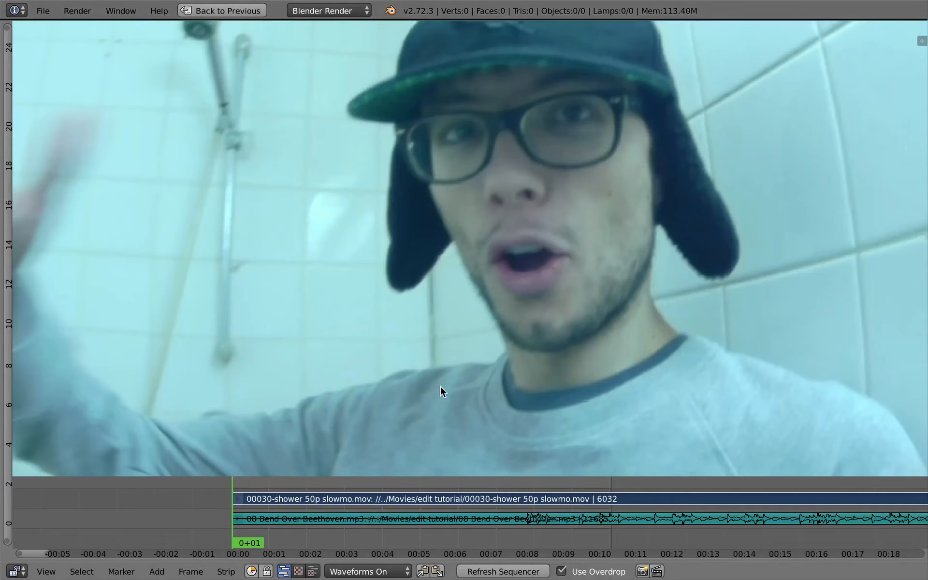
key("ctrl+Up")
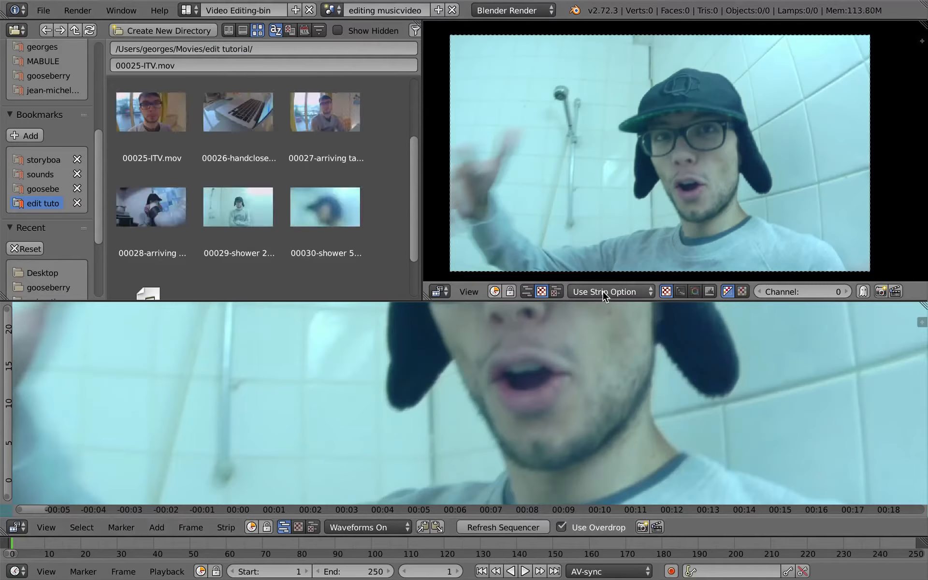
key("ctrl+Left")
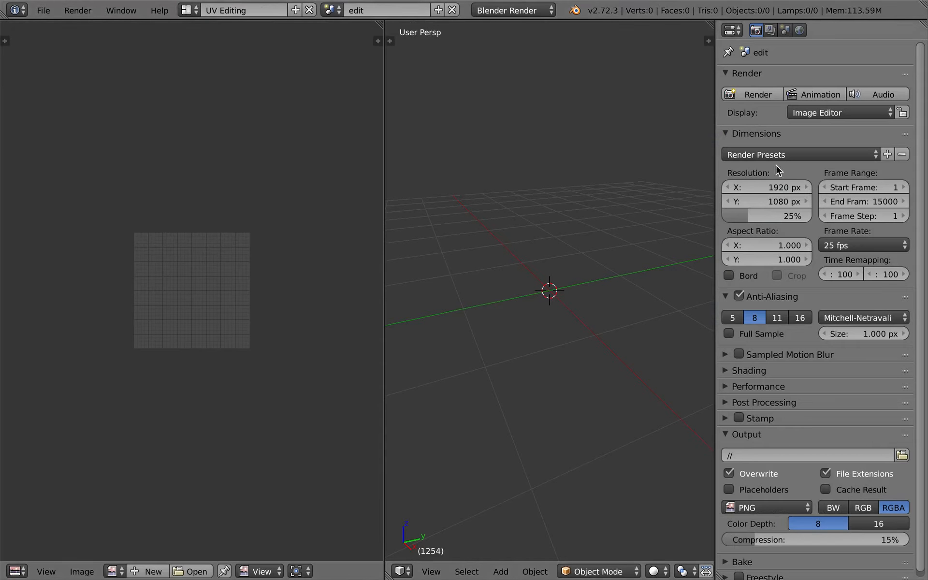
left_click(340, 10)
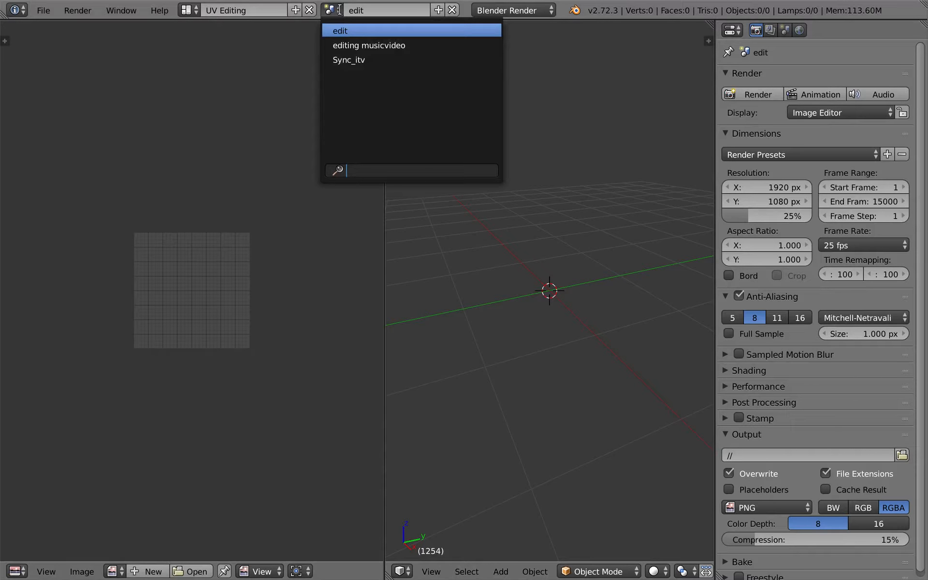
left_click(339, 10)
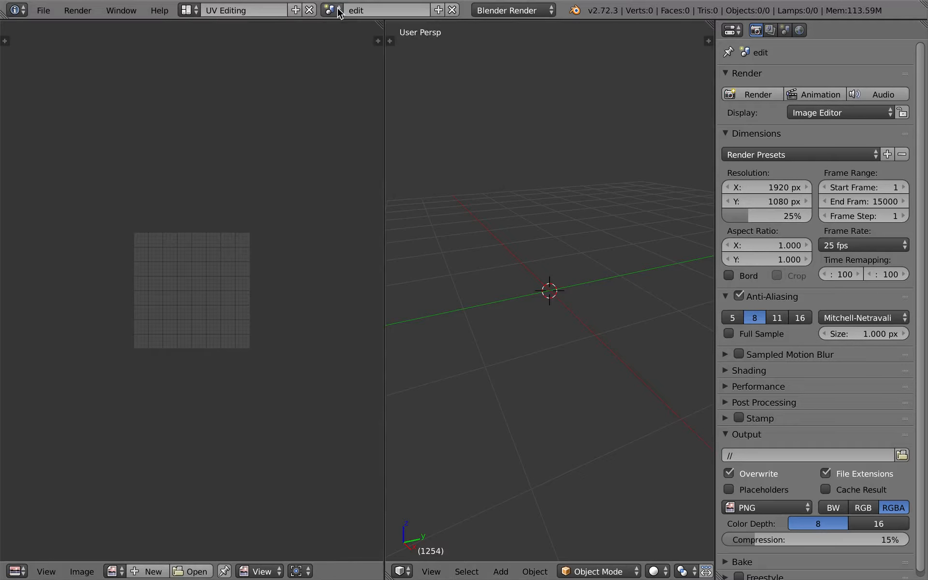
Switch to the editing musicvideo scene and change its frame rate preset
left_click(337, 13)
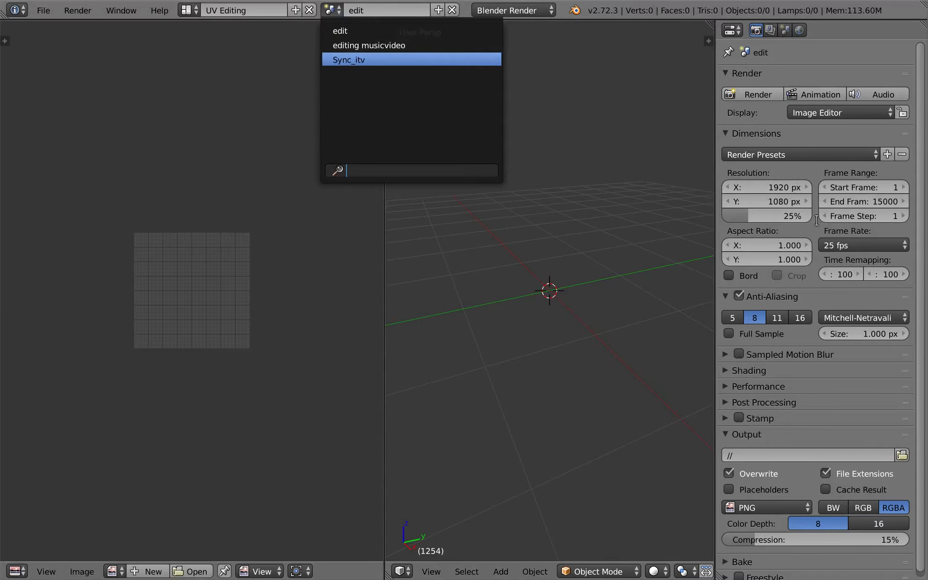
left_click(342, 48)
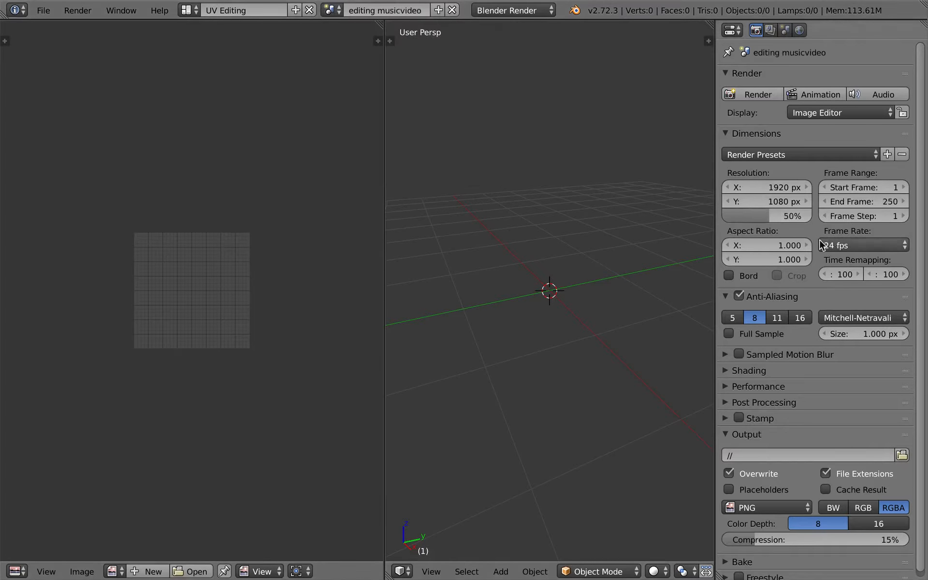
key("Return")
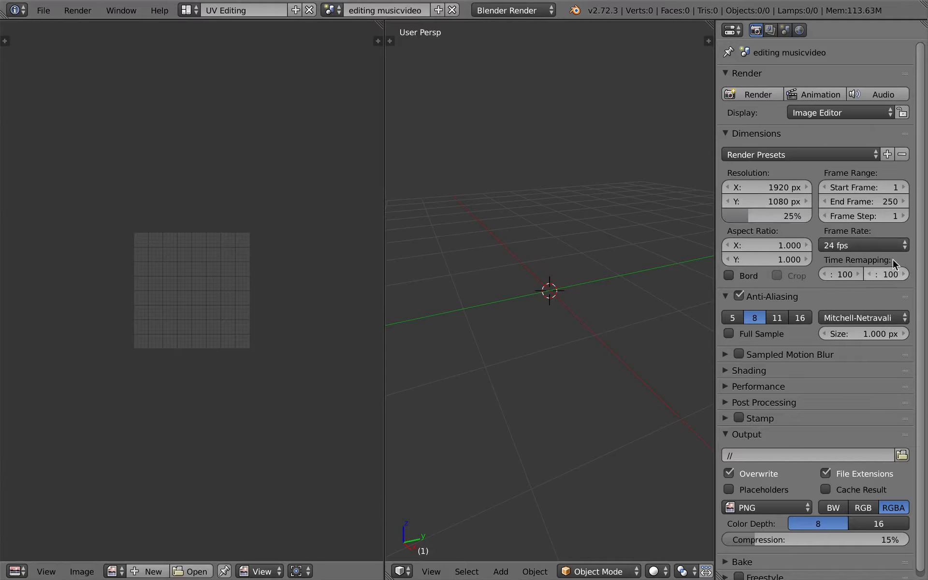
left_click(889, 246)
left_click(889, 291)
Preview the music and shower clip together in the Video Editing-bin layout with the sequencer maximized
key("ctrl+Right")
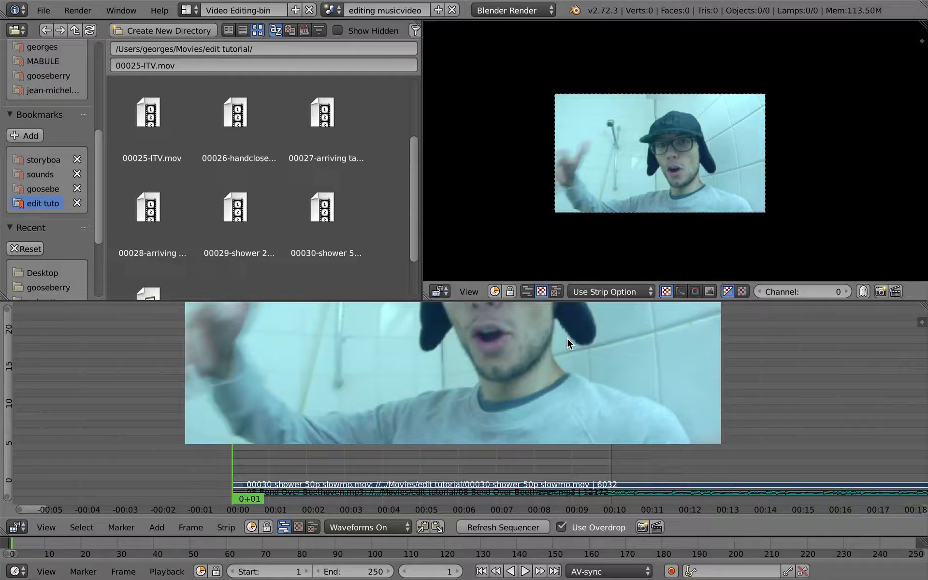
key("ctrl+Up")
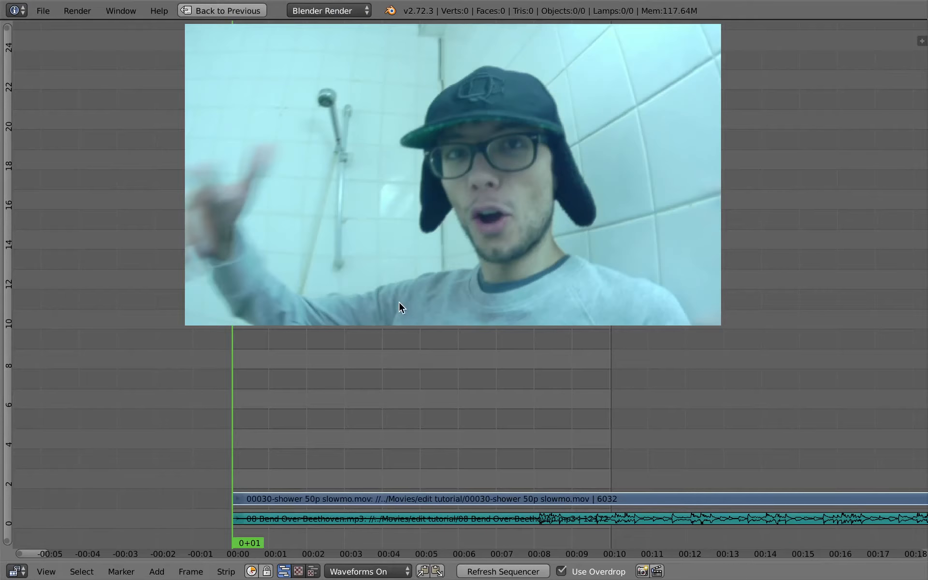
left_click(399, 521)
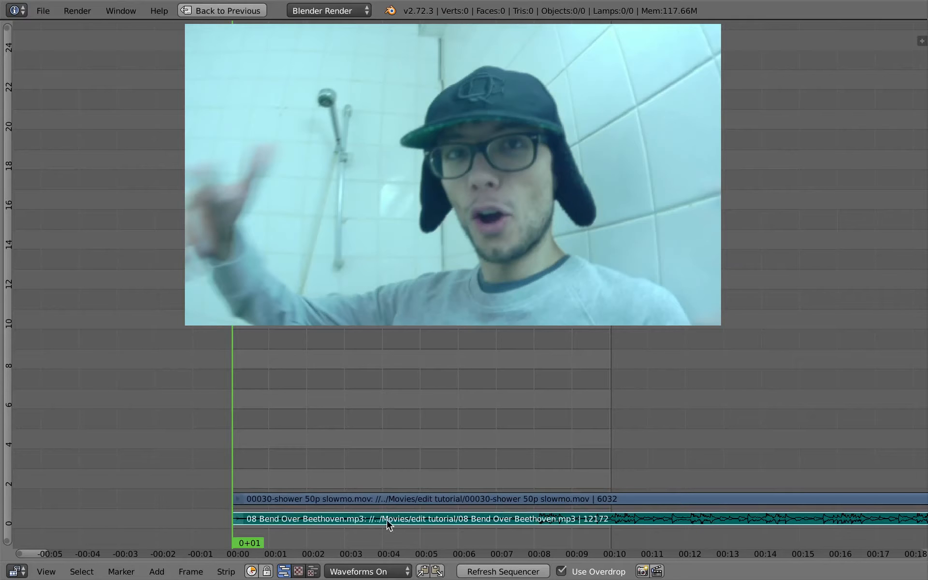
key("alt+a")
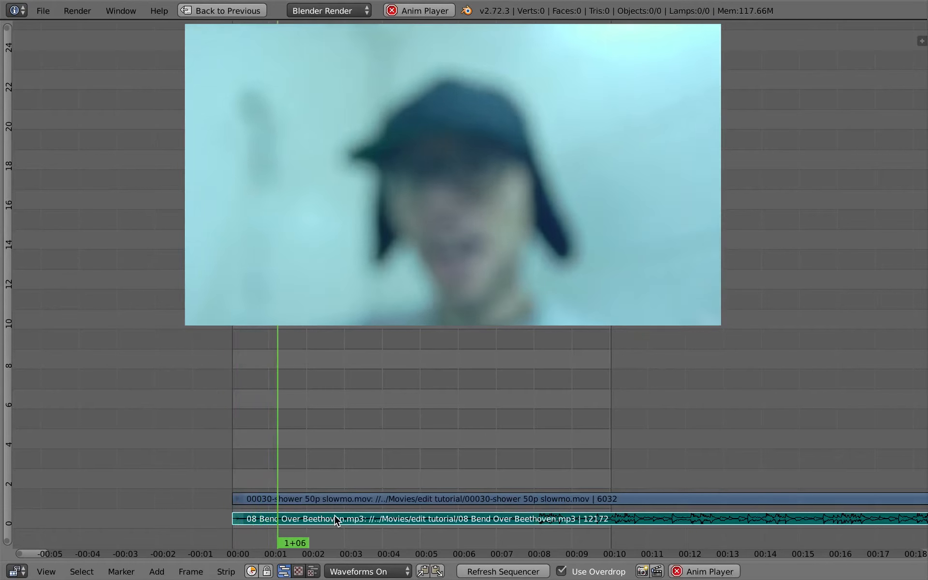
key("alt+a")
right_click(333, 503)
key("alt+a")
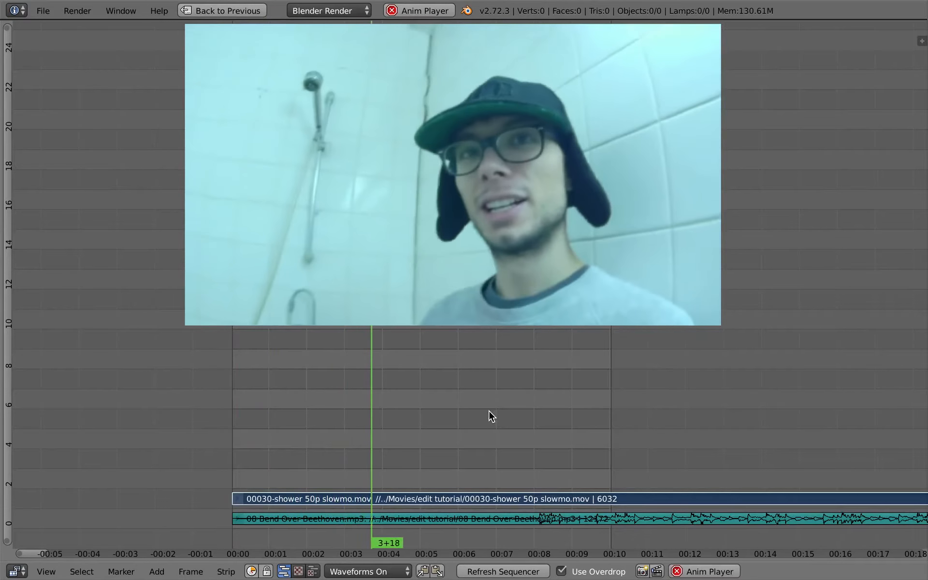
middle_click_drag(473, 479, 437, 456, "ctrl")
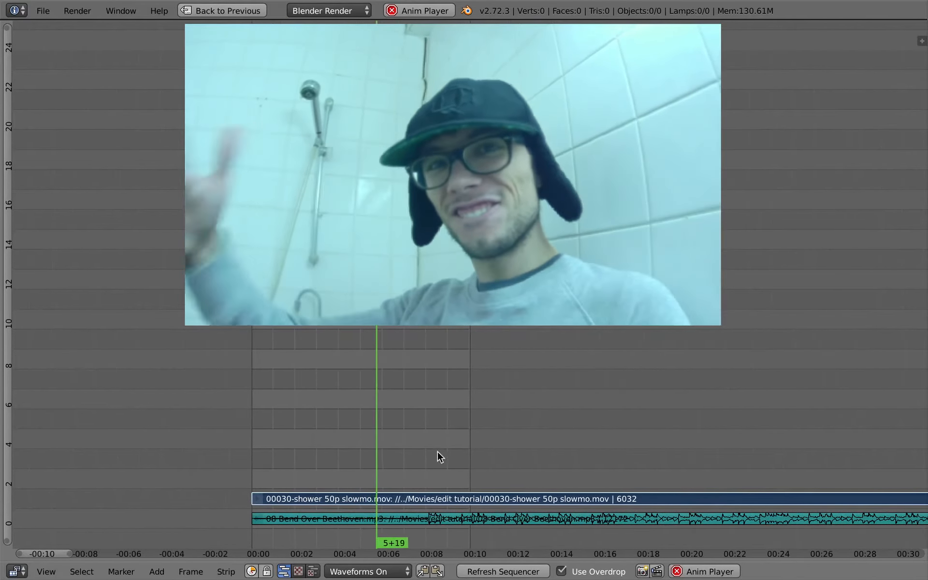
key("ctrl+Up")
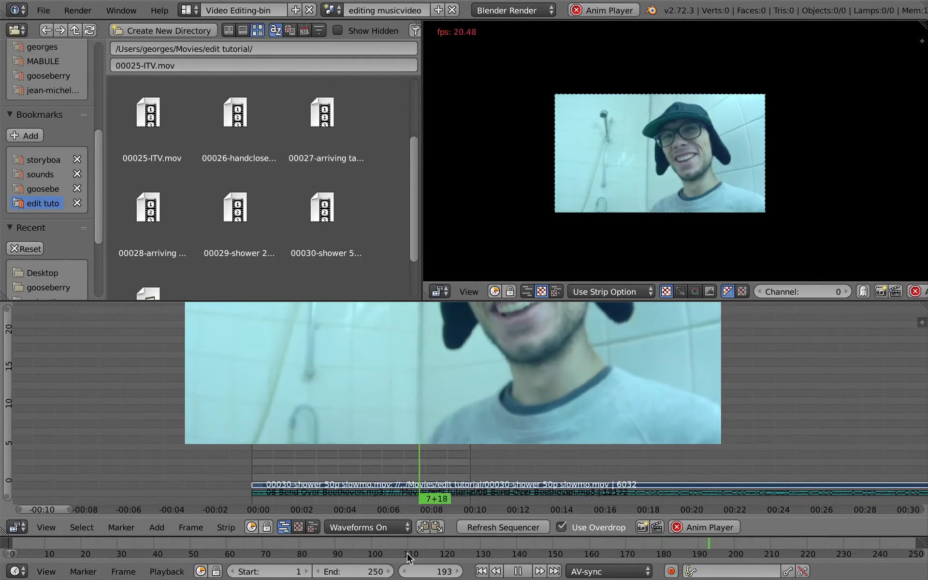
Set the scene's end frame to 2500
left_click_drag(360, 572, 602, 543)
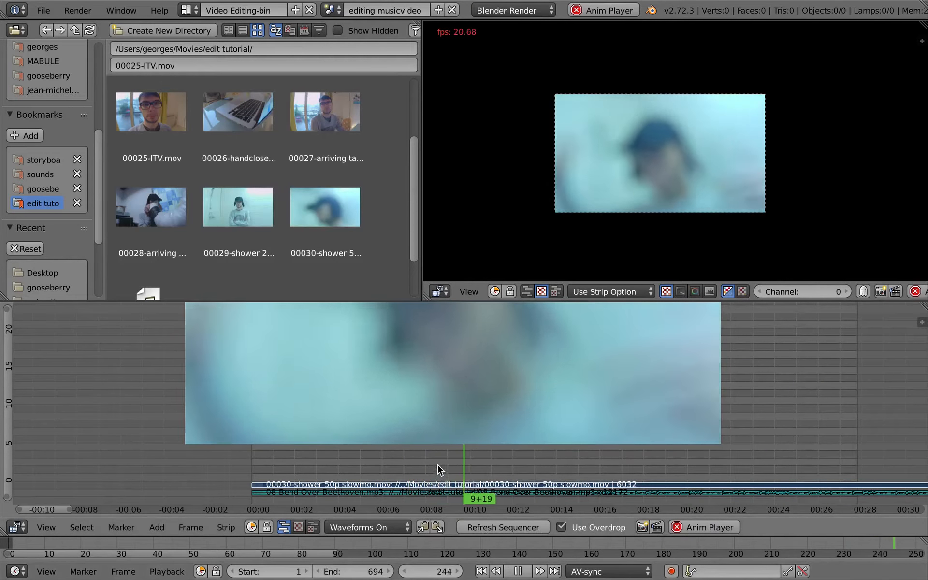
key("alt+a")
middle_click_drag(460, 422, 378, 376, "ctrl")
left_click_drag(361, 569, 492, 538)
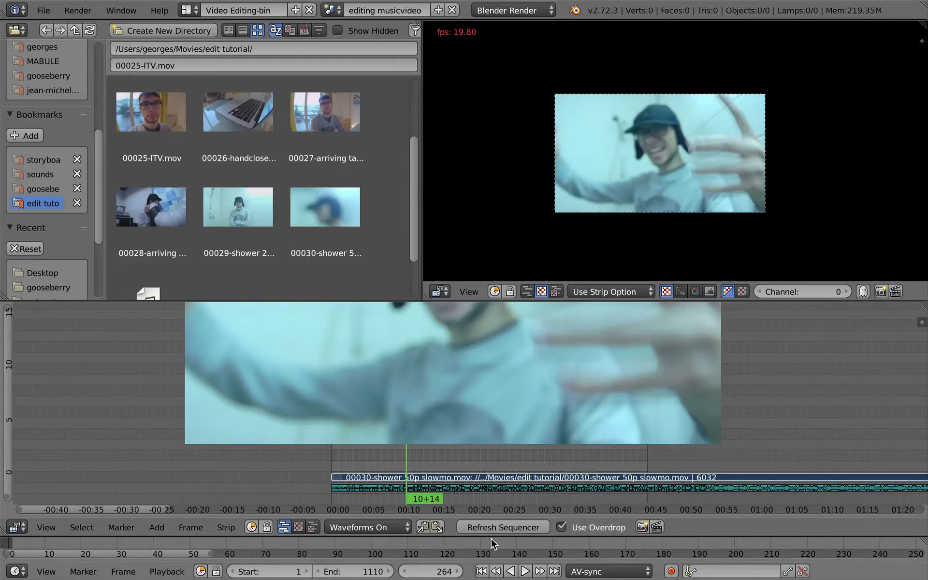
scroll(469, 545, "down", 18)
middle_click_drag(470, 545, 322, 544)
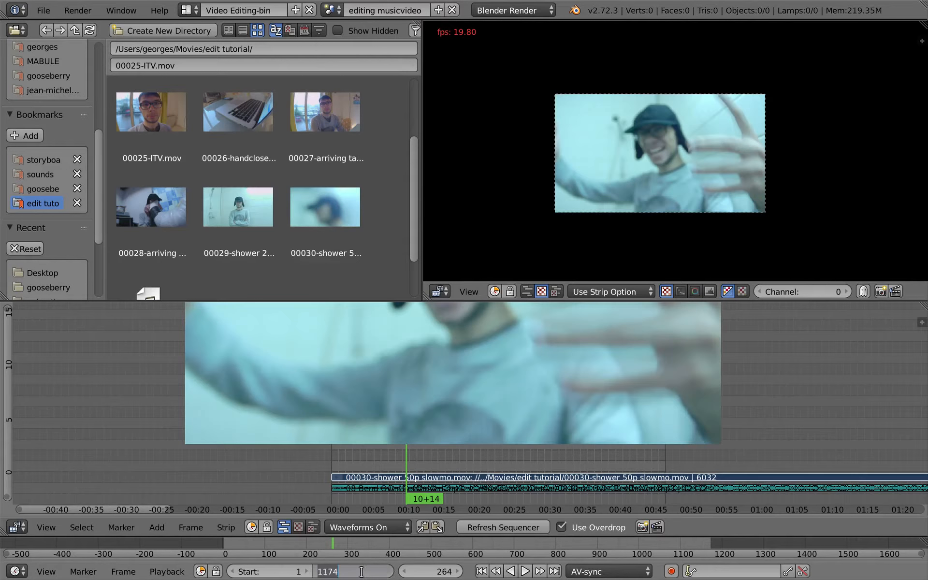
key("Return")
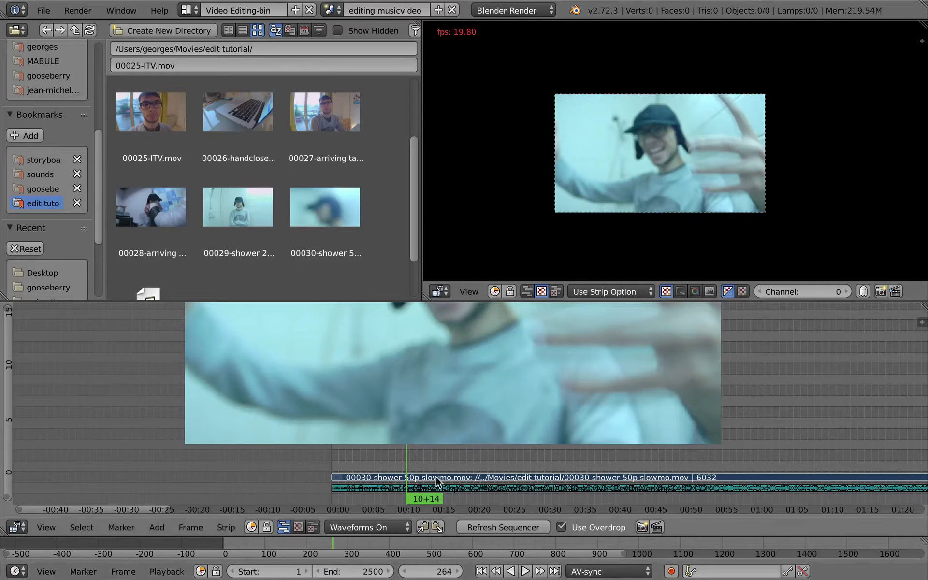
Snap the shower clip's start to the playhead at frame 264
key("ctrl+Up")
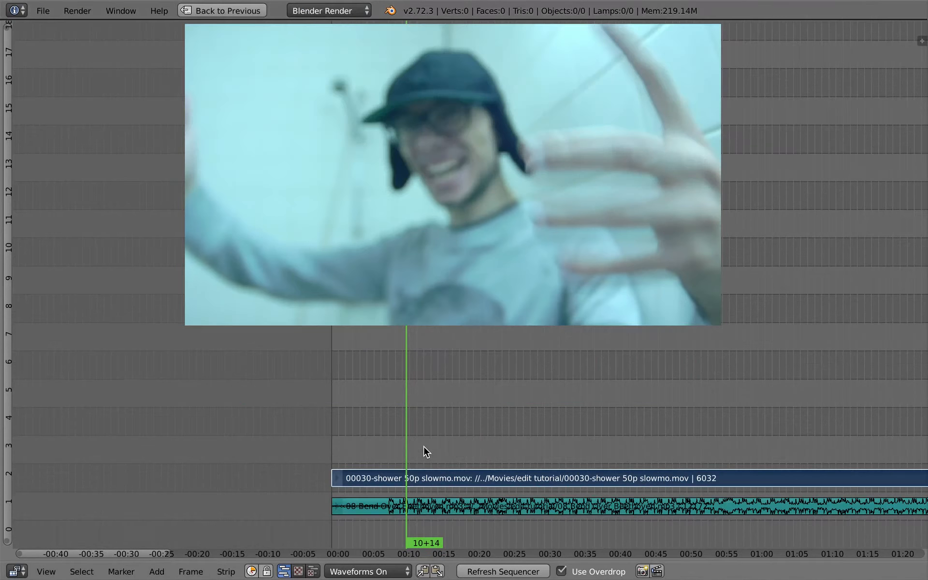
key("shift+s")
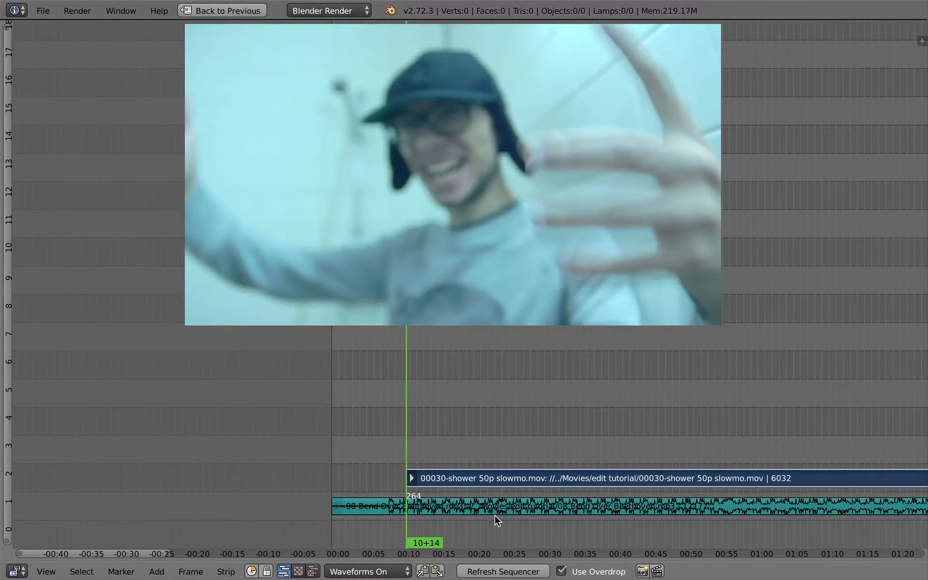
mouse_move(460, 476)
middle_mouse_down()
mouse_move(362, 360)
mouse_move(378, 358)
mouse_move(459, 480)
middle_mouse_up()
Cut the shower clip at about frame 329
right_click(463, 501)
left_click(382, 574)
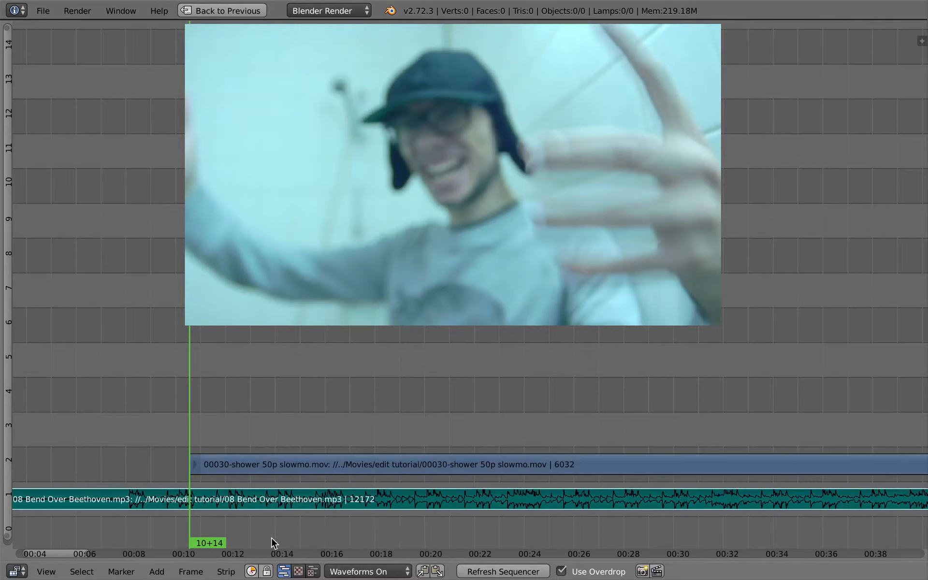
middle_click_drag(242, 388, 261, 385)
right_click(320, 465)
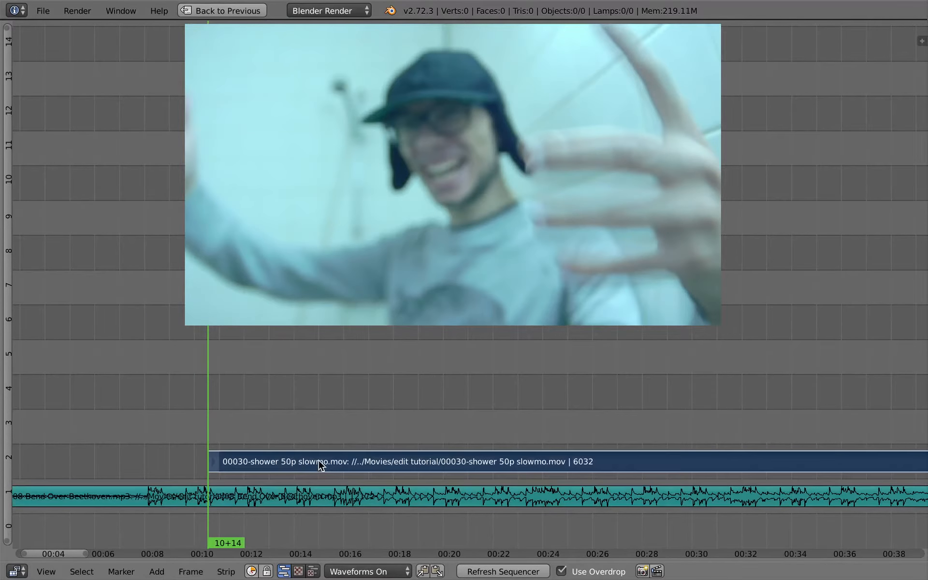
right_click(260, 501)
left_click_drag(220, 429, 269, 459)
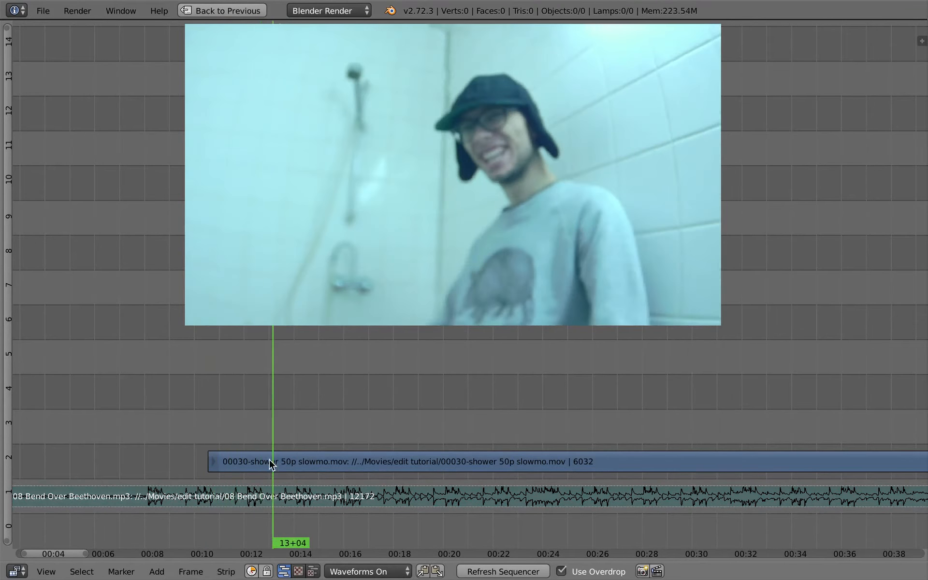
right_click(270, 459)
key("k")
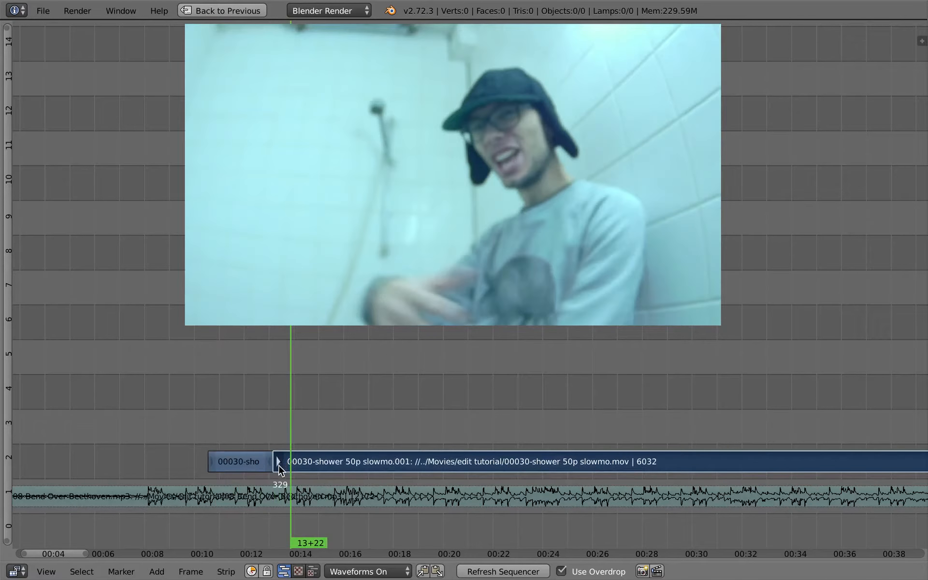
Slide the remaining shower footage and make three snap-and-cut edits to form short shots
key("g")
left_click(373, 454)
left_click_drag(372, 455, 742, 449)
key("shift+s")
key("k")
key("shift+s")
key("k")
key("shift+s")
key("k")
Scrub to new positions, snap the remaining clip to the playhead and cut another short shot
middle_click_drag(725, 449, 410, 443)
middle_click_drag(553, 436, 515, 439, "ctrl")
left_click_drag(517, 437, 808, 423)
right_click(442, 463)
key("shift+s")
key("g")
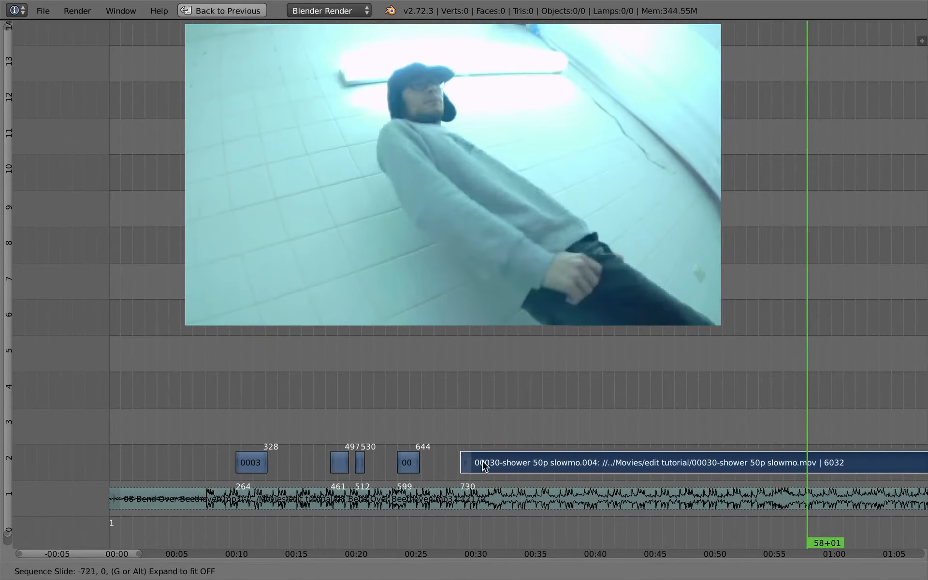
left_click(448, 463)
left_click_drag(428, 442, 545, 454)
key("k")
right_click(463, 462)
key("shift+s")
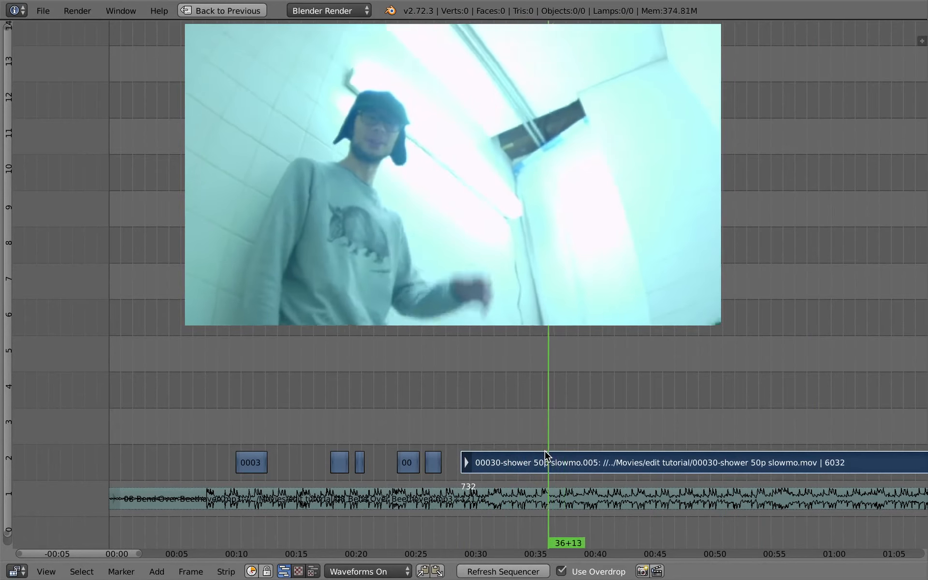
Snap the remaining clip to the playhead, slide it back next to the previous shot and cut it
left_click(547, 452)
key("shift+s")
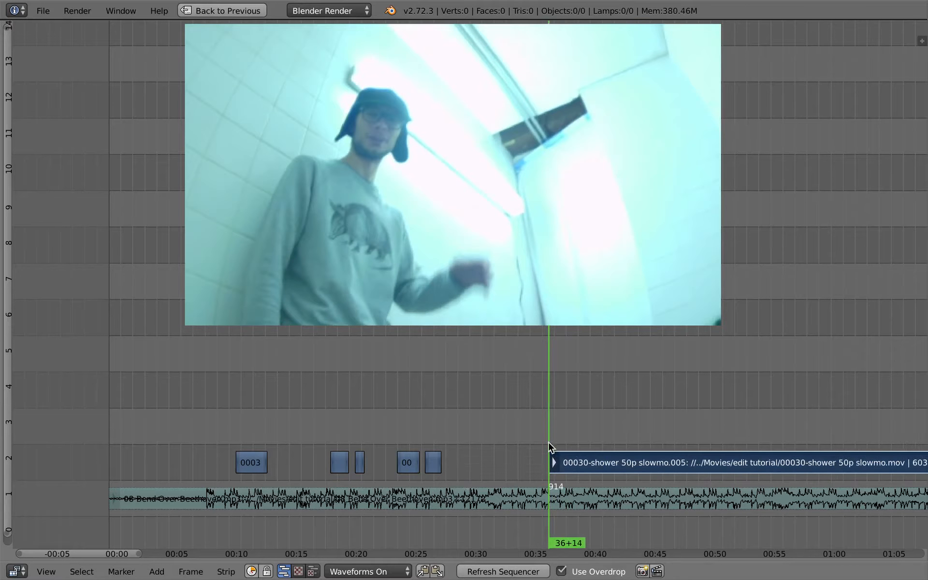
key("g")
left_click(453, 468)
left_click(435, 438)
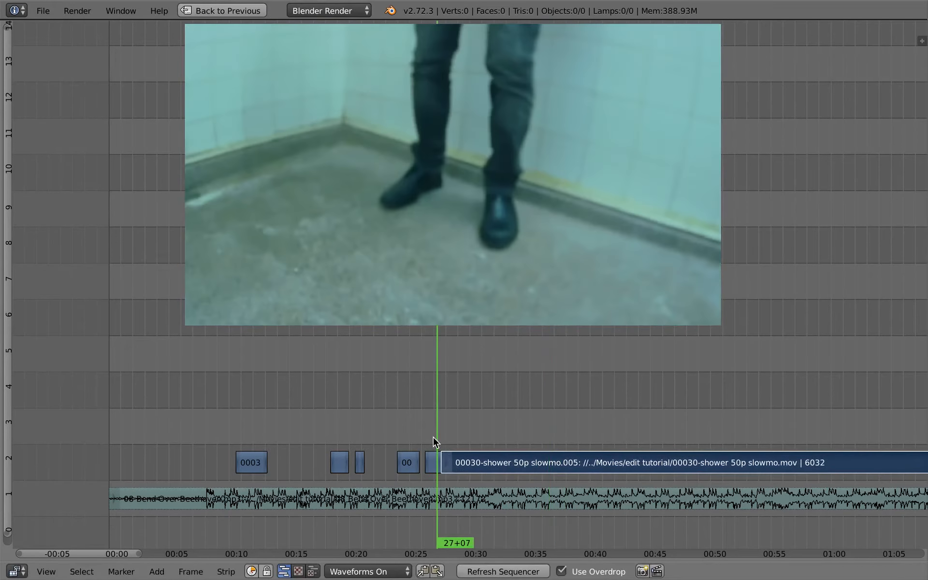
key("alt+a")
Select the next piece, snap and slide it into place, preview it and cut another short shot
key("alt+a")
key("k")
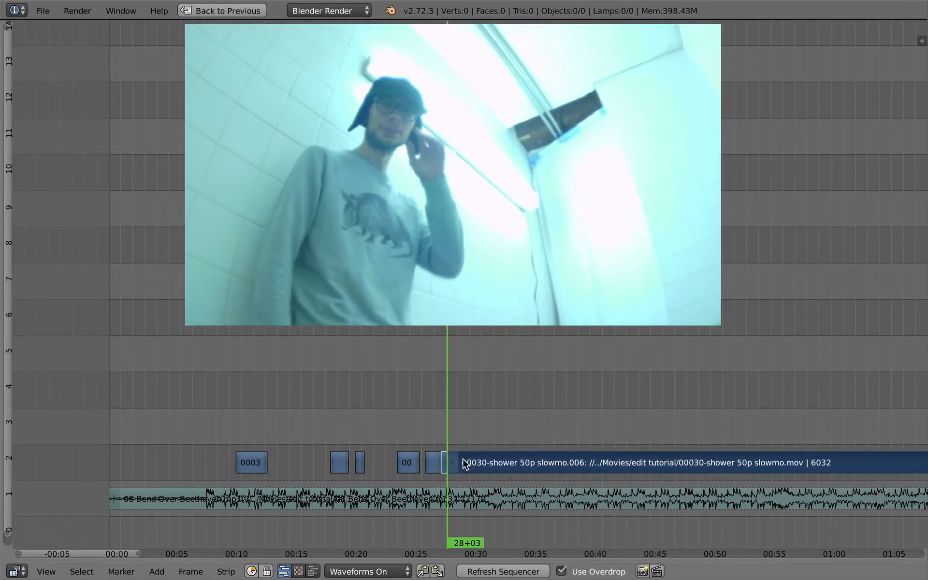
mouse_move(452, 421)
left_mouse_down()
mouse_move(461, 441)
mouse_move(451, 431)
mouse_move(463, 437)
mouse_move(463, 423)
mouse_move(560, 460)
mouse_move(651, 460)
mouse_move(630, 462)
left_mouse_up()
right_click(452, 459)
key("shift+s")
key("alt+a")
key("alt+a")
key("g")
left_click(459, 436)
key("k")
key("shift+s")
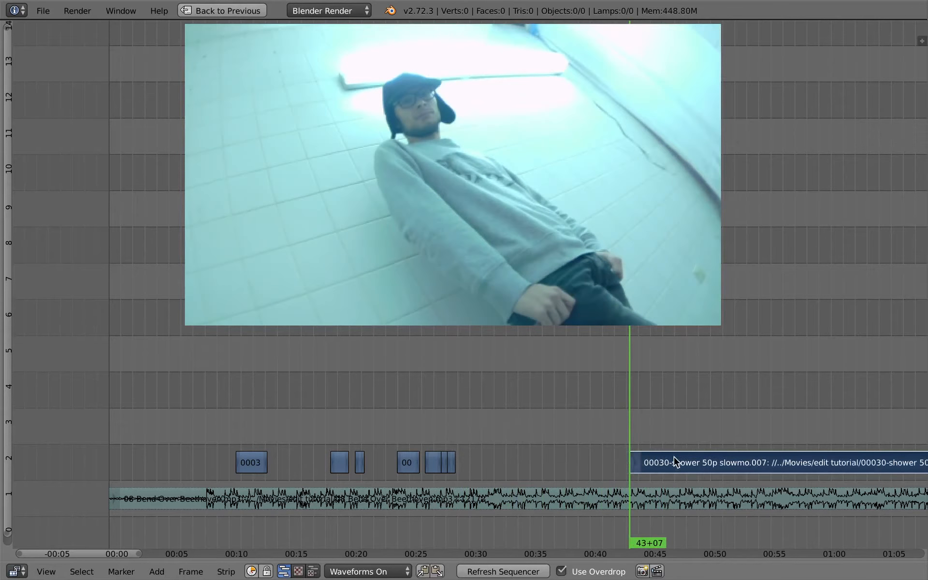
Slide the remaining clip back against the shots, preview it and cut off another short piece
key("g")
left_click(478, 463)
left_click(458, 444)
key("alt+a")
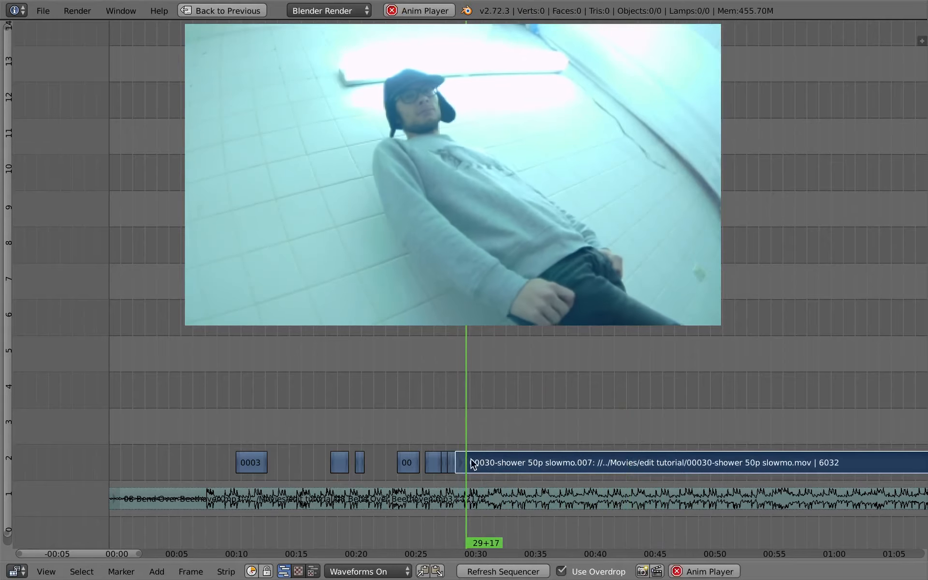
key("alt+a")
key("k")
left_click_drag(478, 422, 744, 430)
middle_click_drag(743, 460, 682, 453, "ctrl")
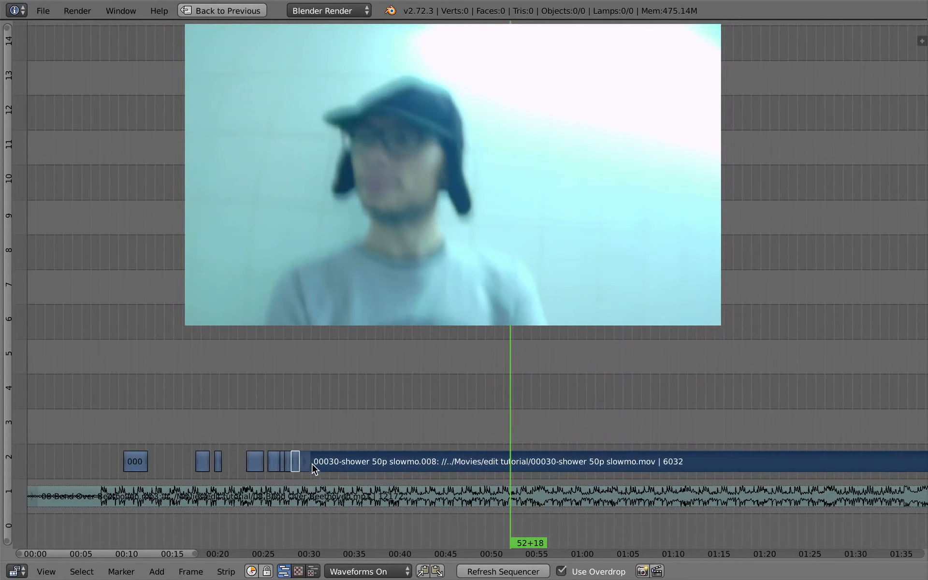
Select the remaining clip, snap it to the playhead and slide it back against the previous shots
right_click(315, 468)
left_click_drag(520, 438, 820, 421)
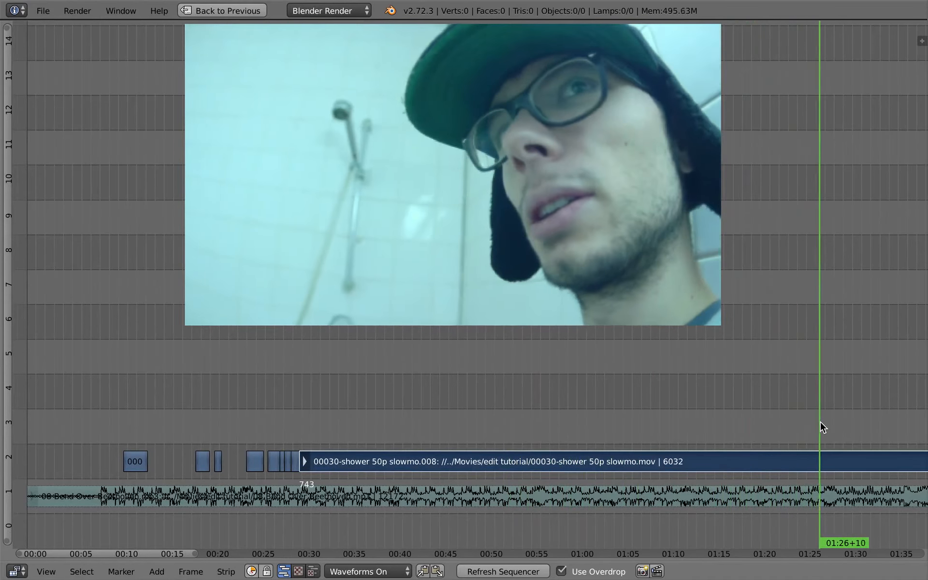
key("shift+s")
key("g")
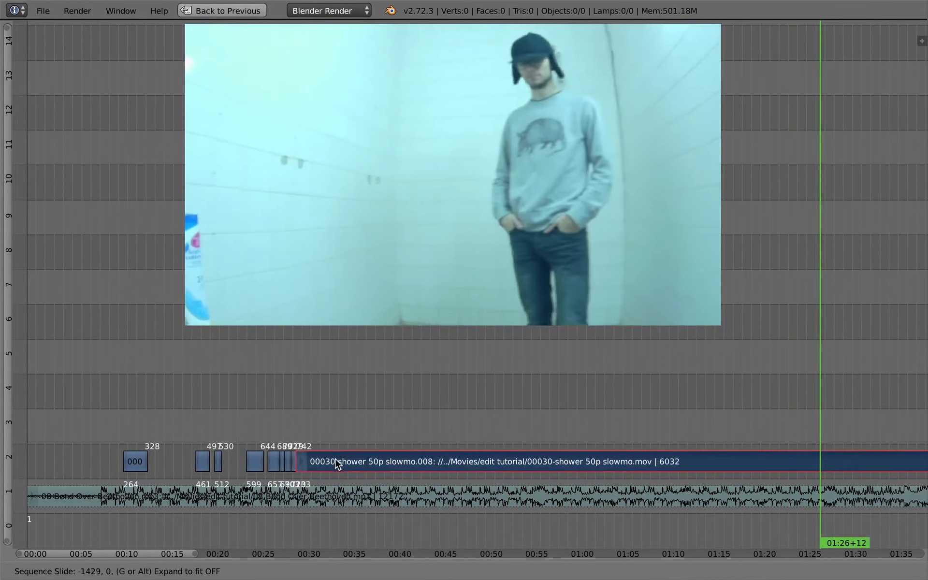
left_click(329, 463)
left_click(295, 434)
Move the remaining clip up to channel 3 and cut two more short shots from it
scroll(324, 475, "up", 3)
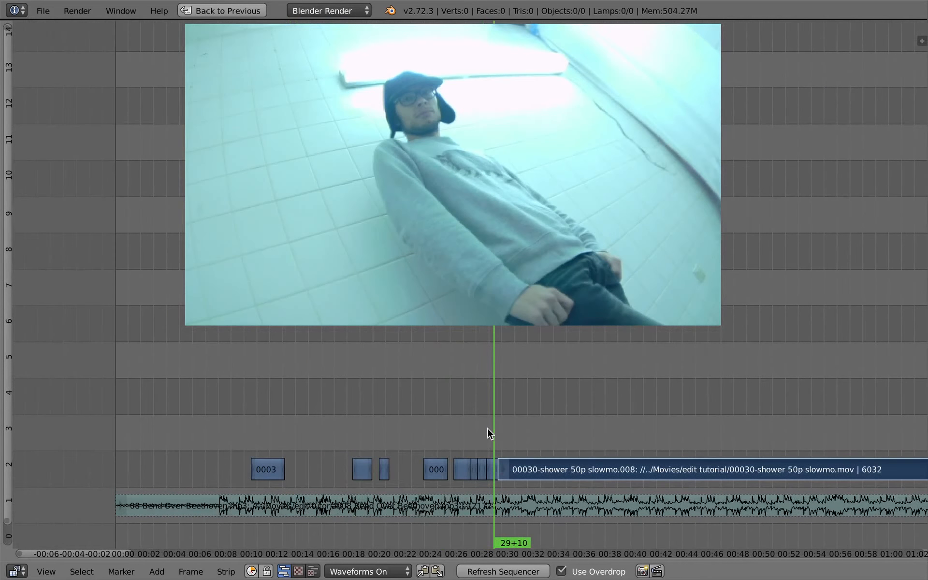
key("g")
left_click(495, 404)
left_click_drag(495, 405, 560, 410)
key("k")
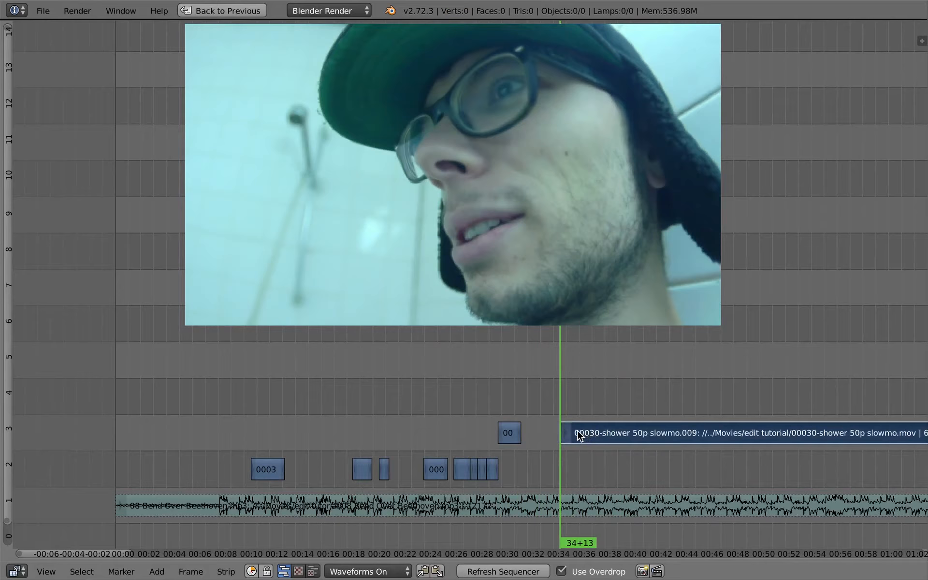
key("alt+a")
key("alt+a")
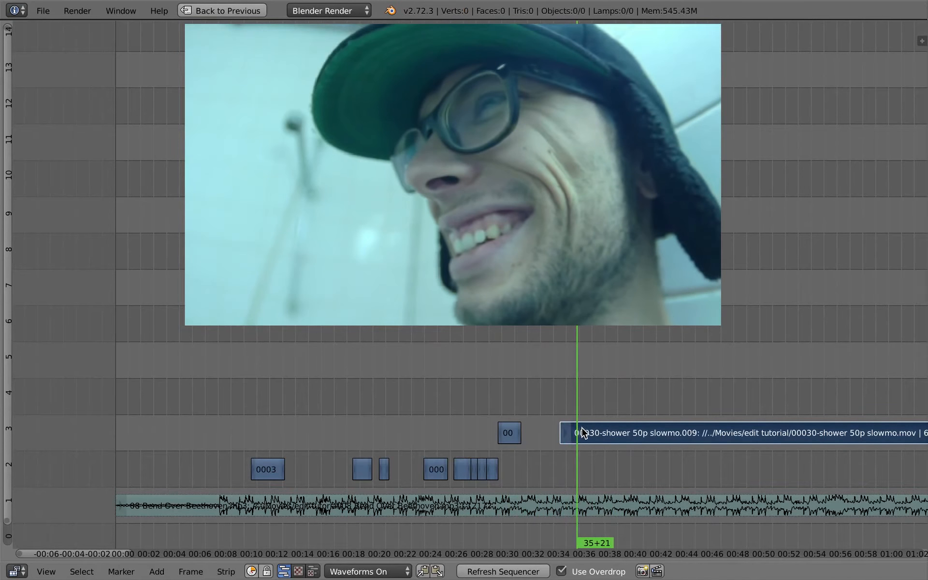
key("k")
left_click_drag(577, 393, 788, 442)
scroll(773, 448, "down", 3)
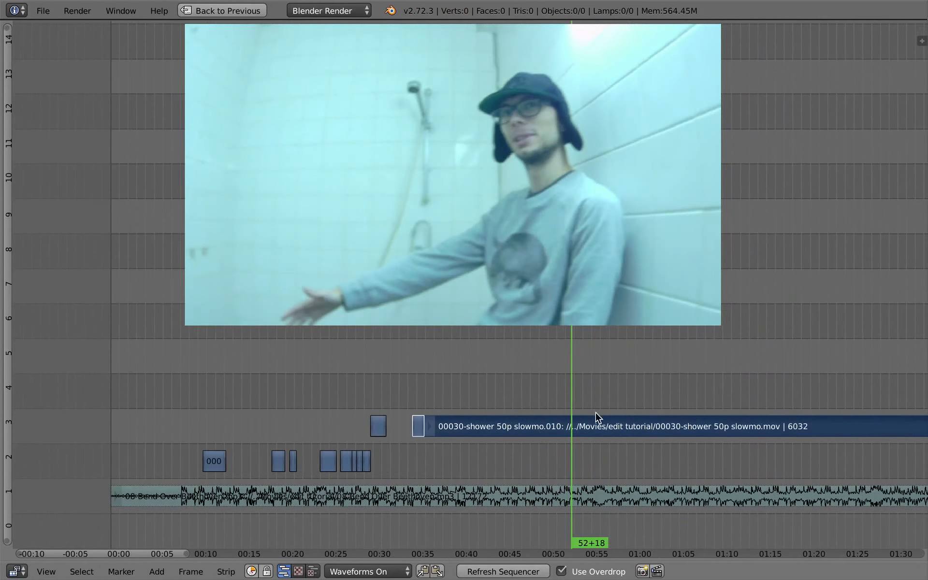
left_click_drag(596, 413, 650, 423)
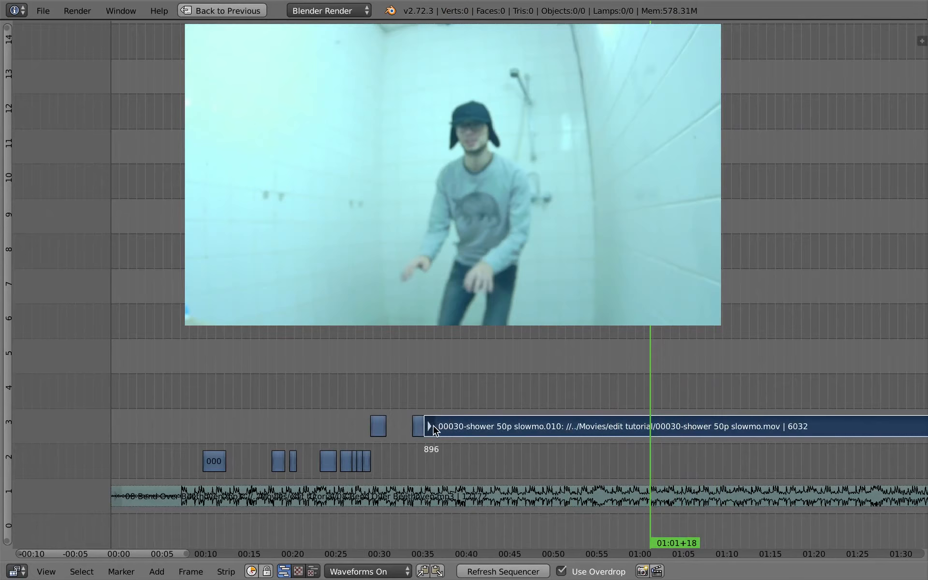
Slide the remaining shower clip further along the timeline and drop a cut piece down onto channel 2
right_click_drag(434, 429, 660, 427)
left_click_drag(650, 404, 701, 435)
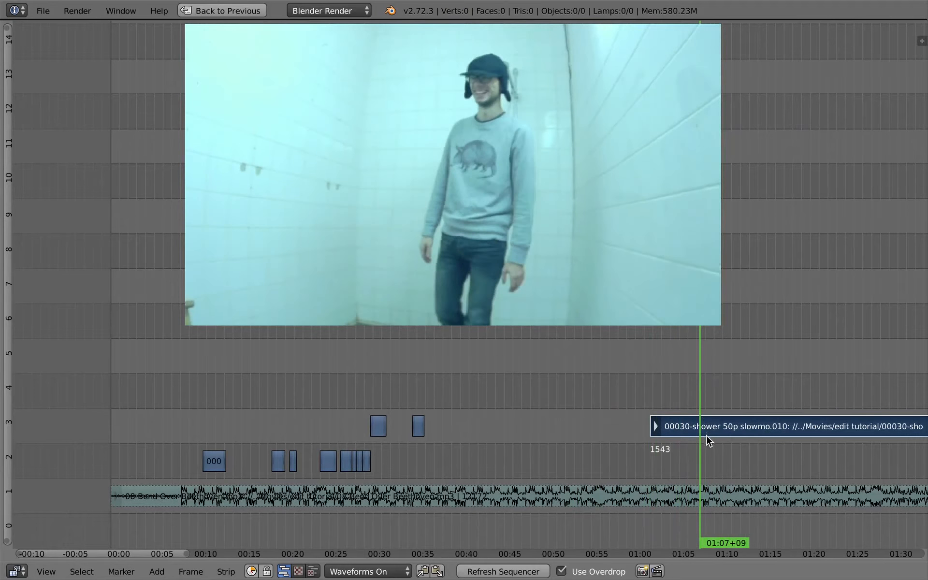
right_click_drag(681, 425, 407, 468)
middle_click_drag(316, 426, 380, 474)
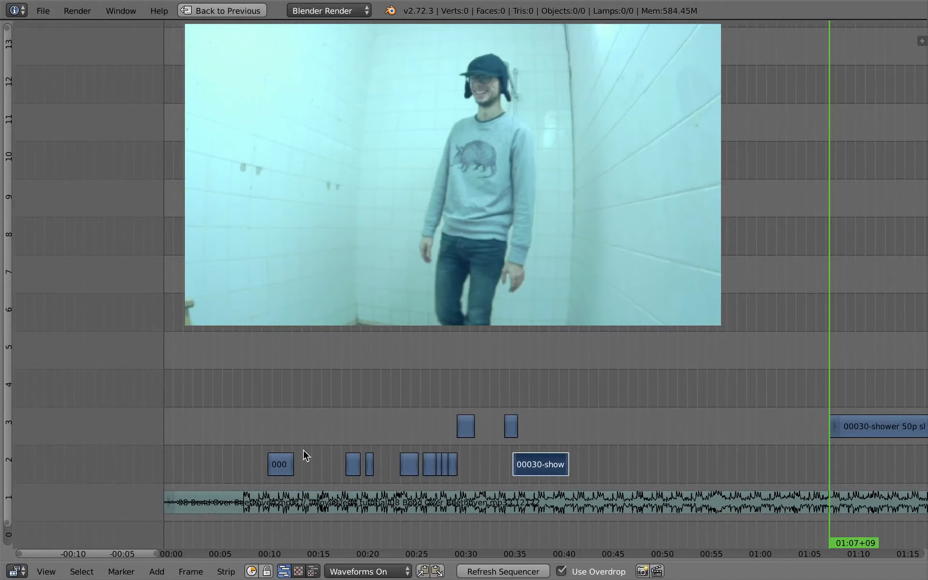
Select the later strips and slide them back to close the gap after the first shots
left_click(290, 432)
right_click(310, 420, "ctrl")
key("g")
left_click(286, 452)
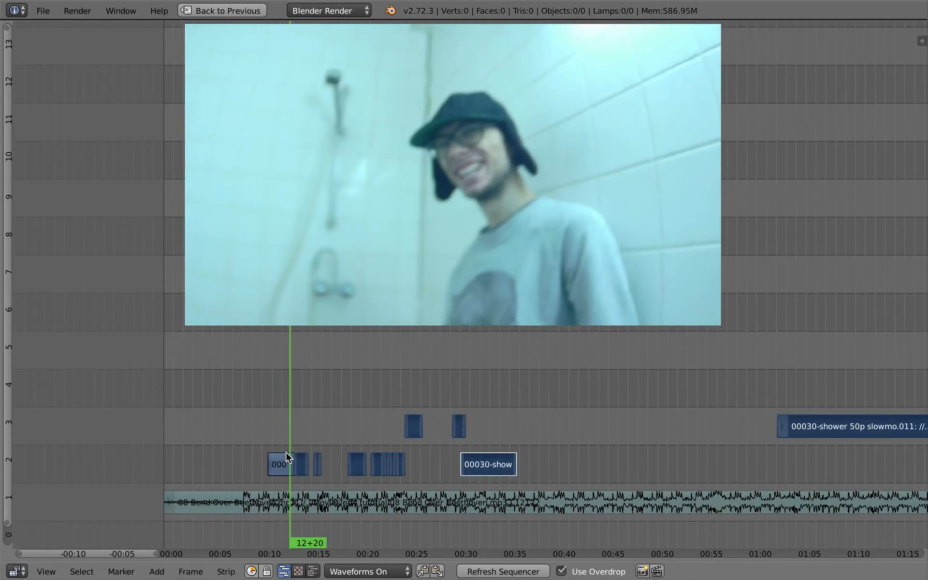
Zoom in on the short shots and move a short piece into the gap on channel 2
right_click_drag(320, 464, 324, 468)
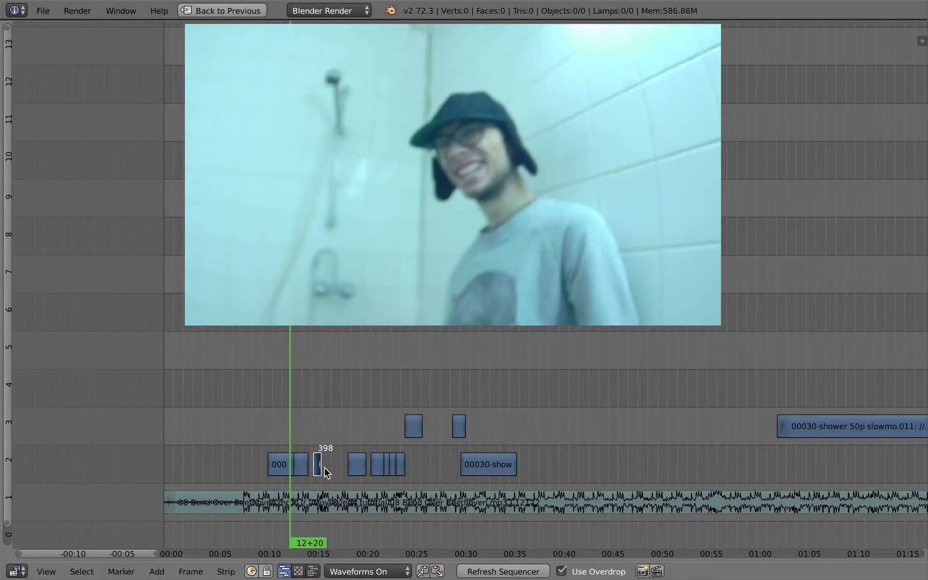
middle_click_drag(320, 466, 363, 435, "ctrl")
left_click_drag(337, 393, 628, 373)
key("s")
key("Escape")
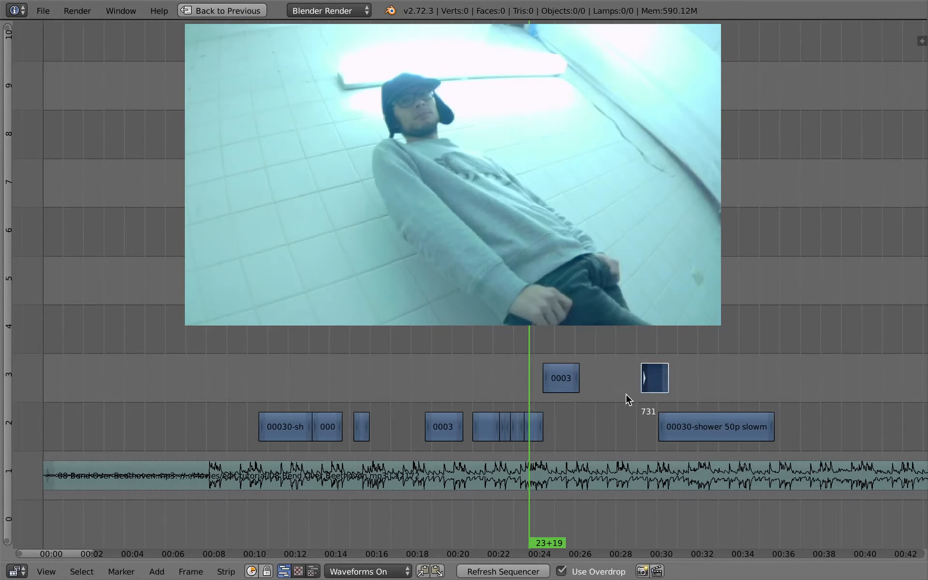
right_click_drag(652, 387, 377, 416)
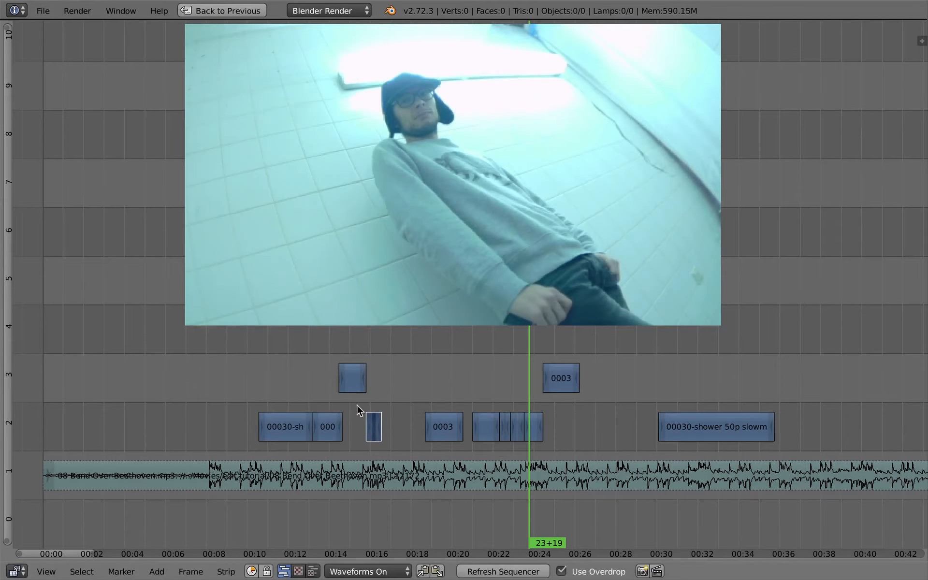
Move the 0003 shot on channel 3 back toward the start and slide the channel 2 shots left to close gaps
left_click(350, 409)
right_click_drag(561, 387, 391, 386)
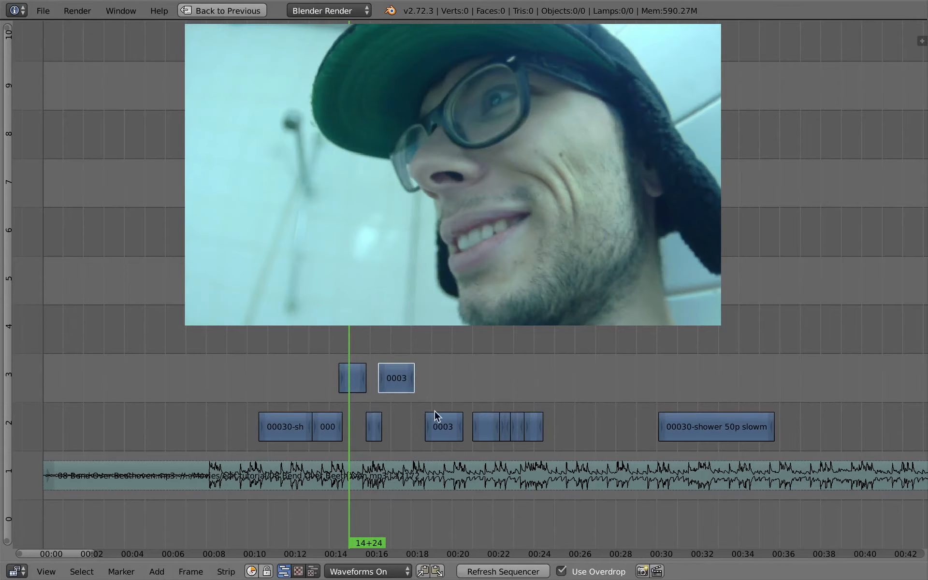
left_click_drag(434, 411, 550, 439)
key("g")
left_click(535, 442)
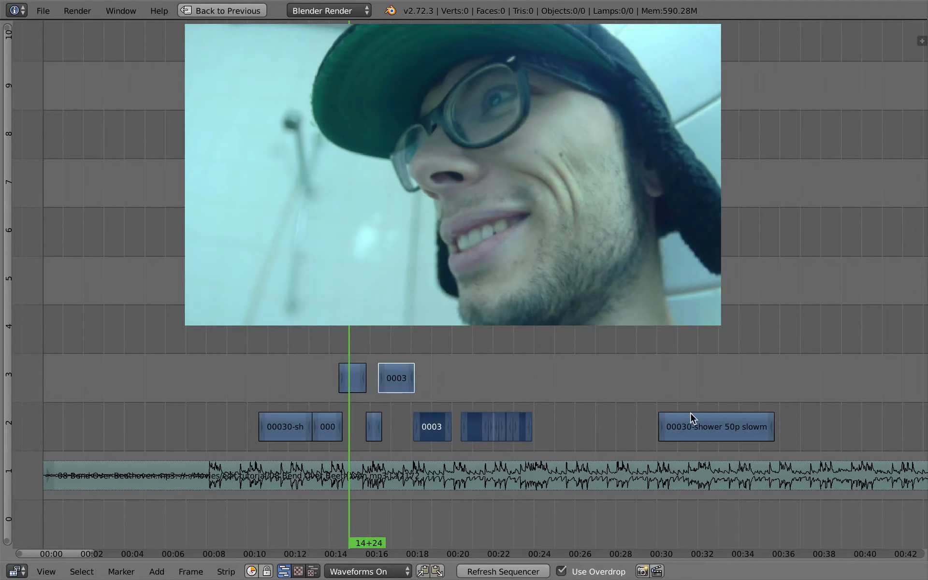
Move the group of short shots up to channel 3 and place the remaining clip right after the 0003 shot on channel 2
left_click_drag(693, 418, 639, 409)
right_click(706, 433)
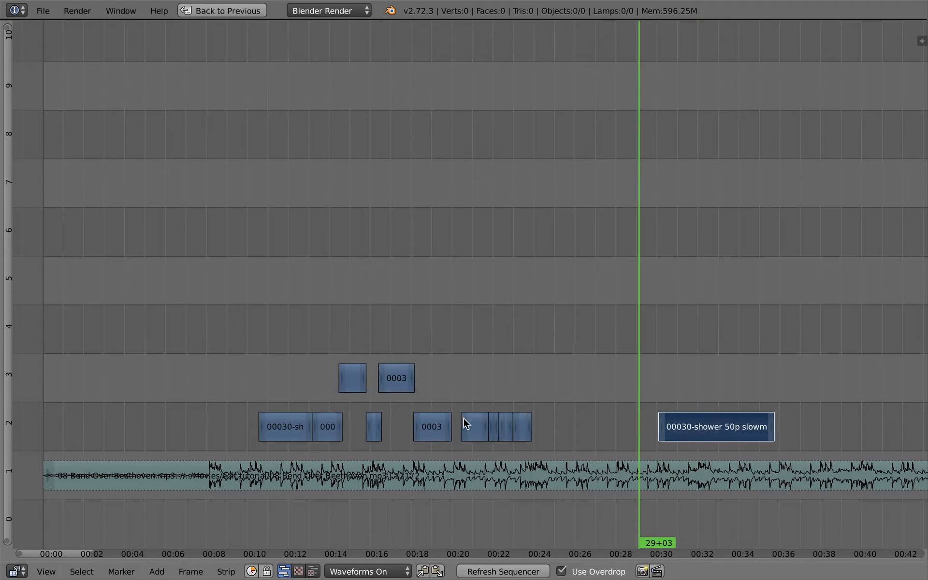
left_click_drag(485, 417, 536, 437)
key("g")
left_click(533, 380)
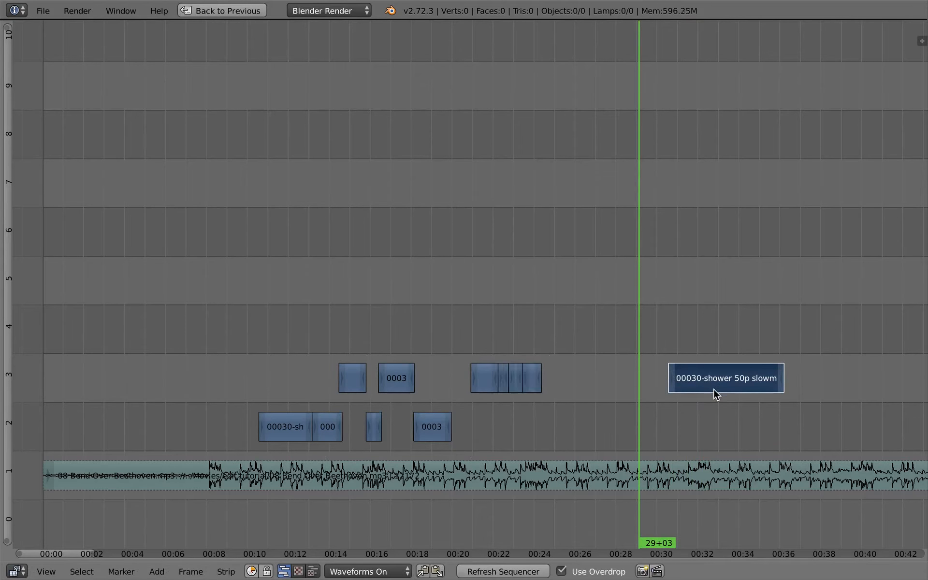
key("g")
left_click(473, 419)
Slide the Beethoven music track 50 frames later to line it up with the shots
left_click_drag(441, 403, 207, 368)
right_click(272, 478)
key("g")
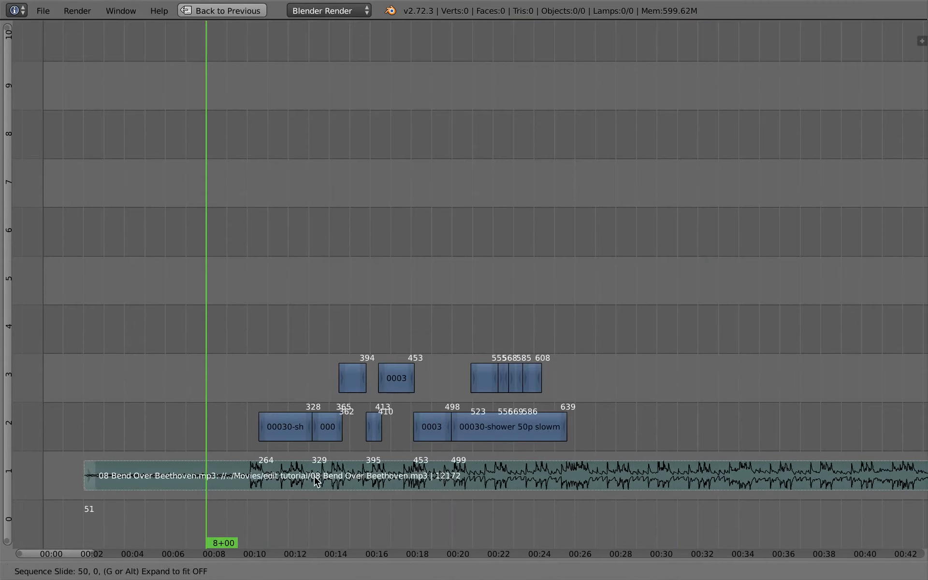
left_click(316, 479)
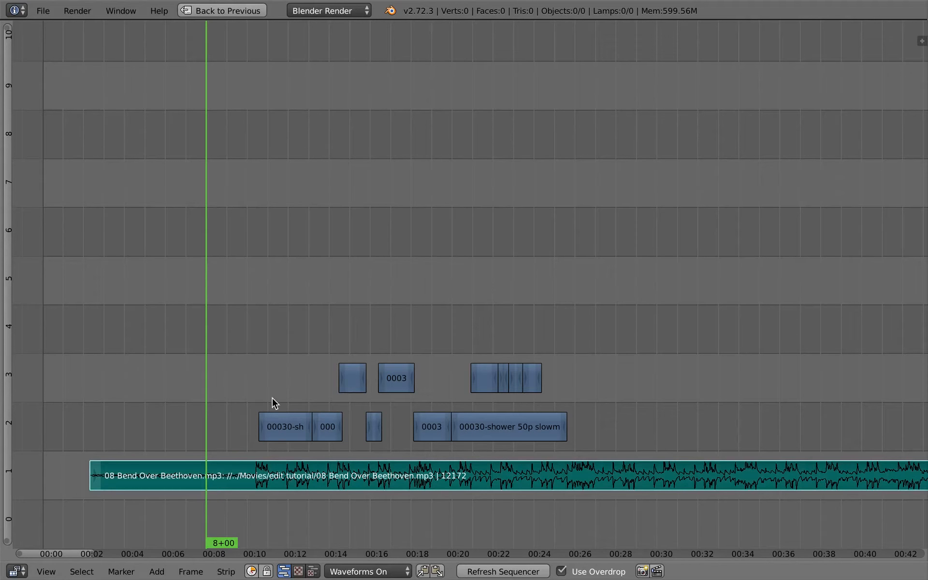
Play back the edit with the music from about 8 seconds to review the cuts
left_click(244, 382)
key("alt+a")
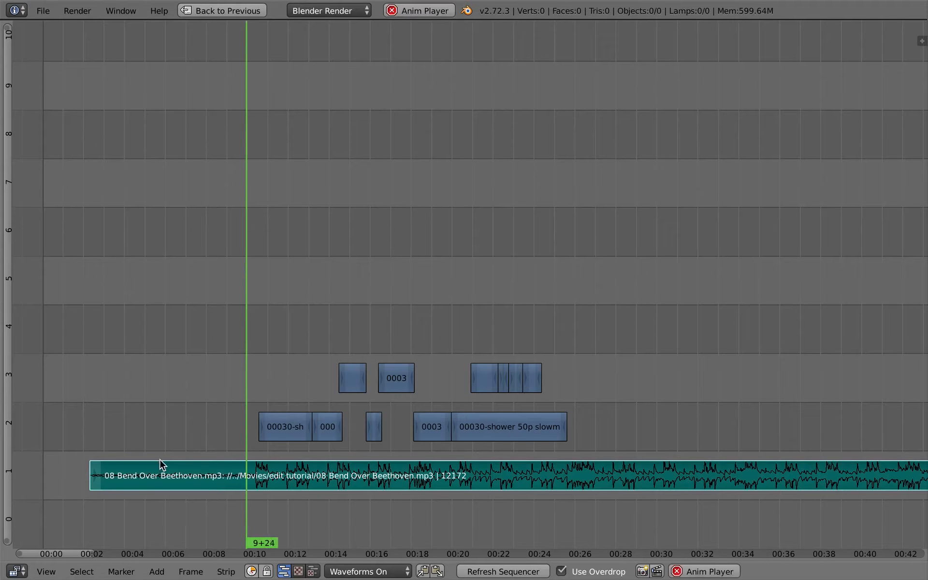
middle_click_drag(199, 441, 169, 461)
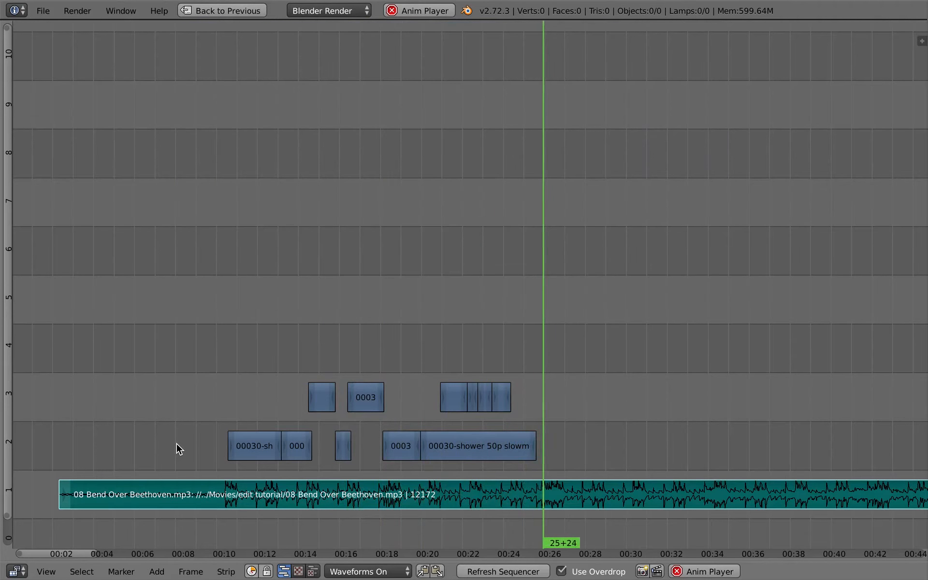
key("Escape")
mouse_move(220, 394)
left_mouse_down()
mouse_move(213, 402)
mouse_move(249, 399)
mouse_move(212, 401)
left_mouse_up()
middle_click_drag(232, 413, 261, 392)
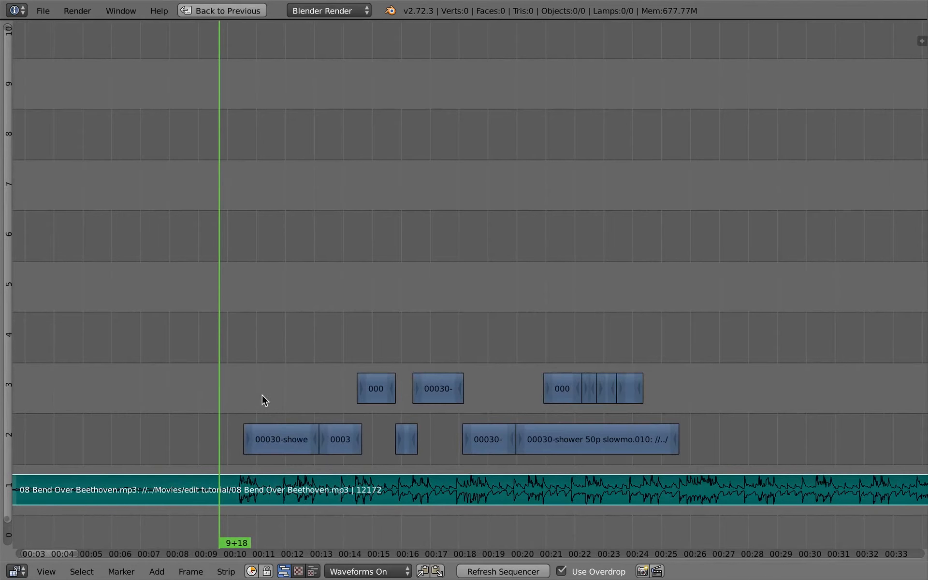
scroll(262, 396, "down", 2)
key("alt+a")
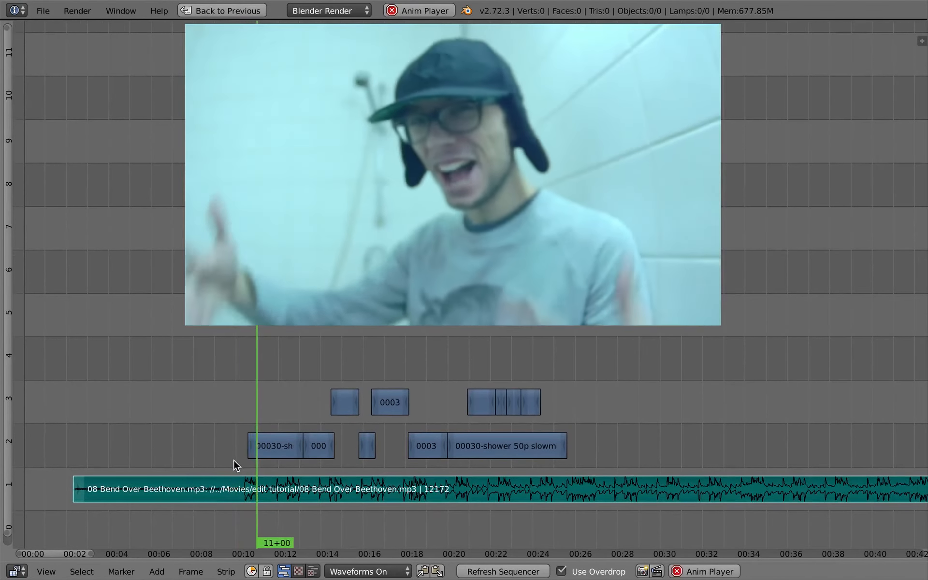
key("alt+a")
Slip the contents of the first shot on channel 2 by 12 frames
right_click(277, 449)
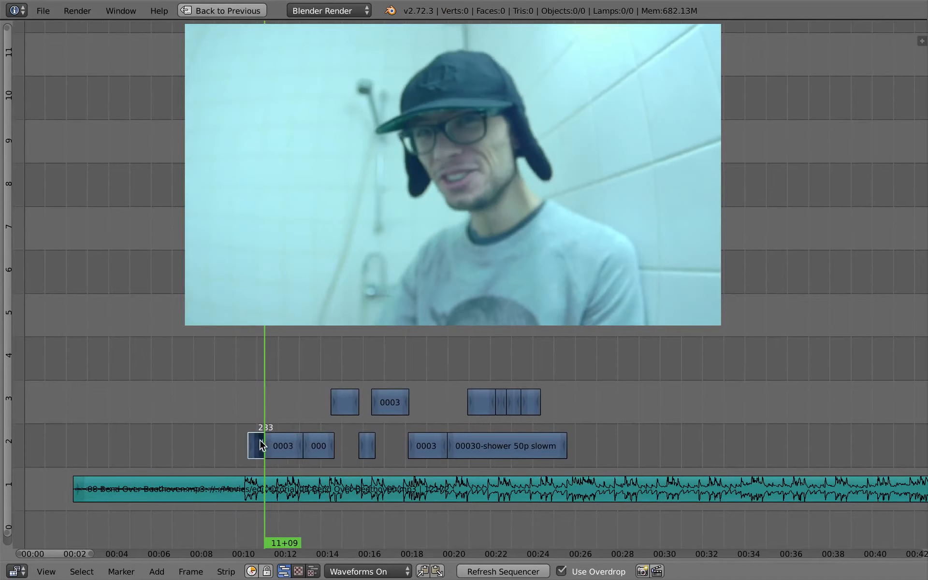
left_click(257, 442)
key("s")
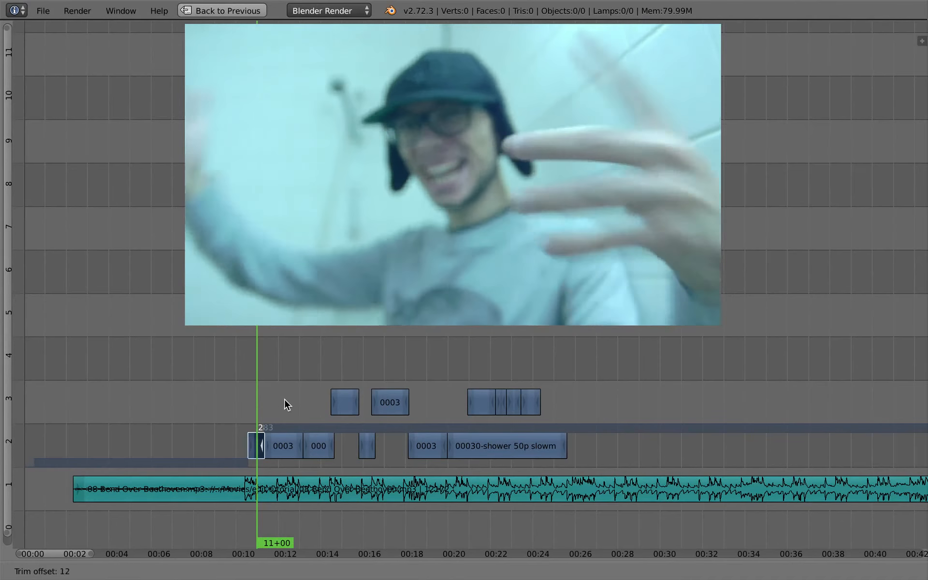
left_click(292, 400)
left_click(245, 409)
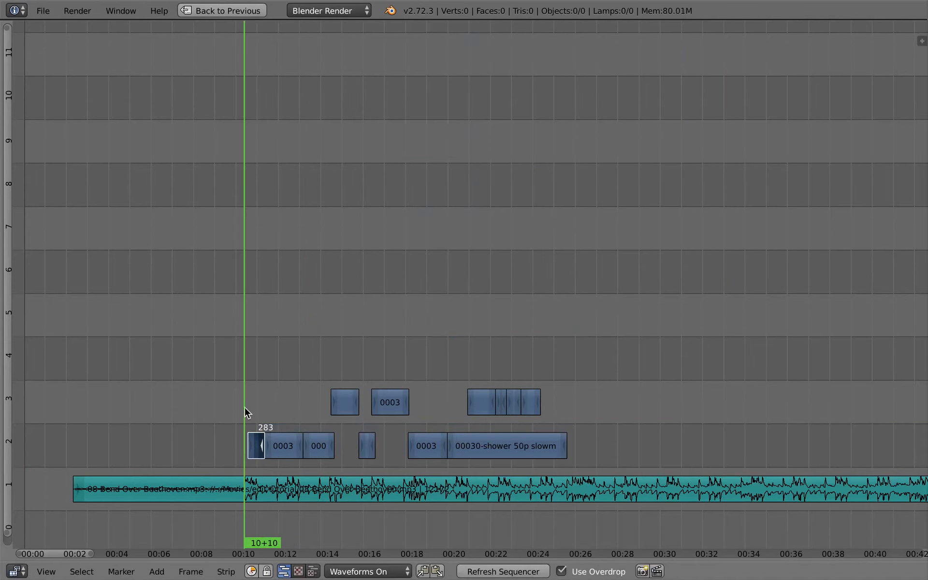
Preview the opening shots and slip the contents of the next shot by -24 frames
key("alt+a")
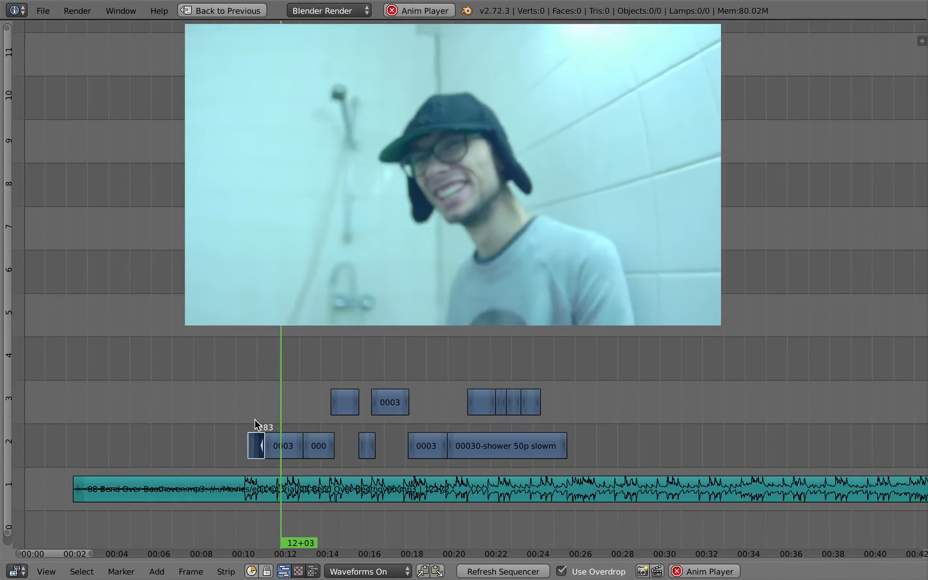
key("alt+a")
left_click(257, 408)
right_click_drag(267, 449, 265, 454)
key("alt+a")
key("alt+a")
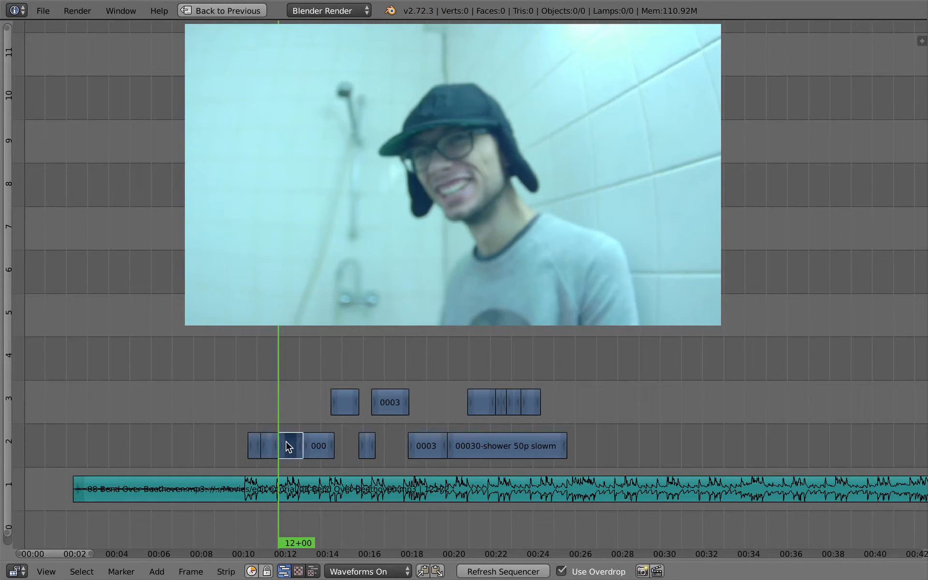
left_click(281, 403)
key("shift+s")
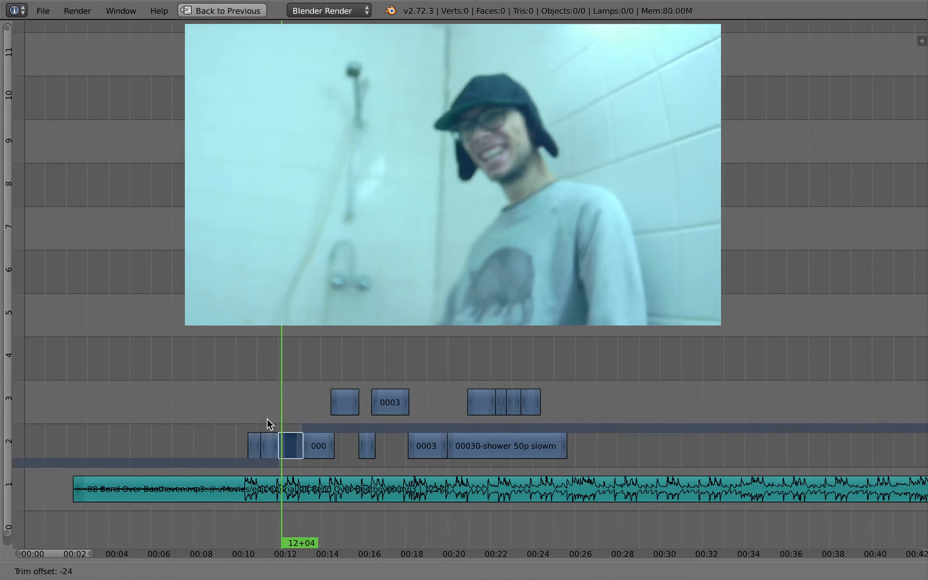
left_click(261, 422)
Trim the end of the selected shot to about frame 315 and preview the cut
key("alt+a")
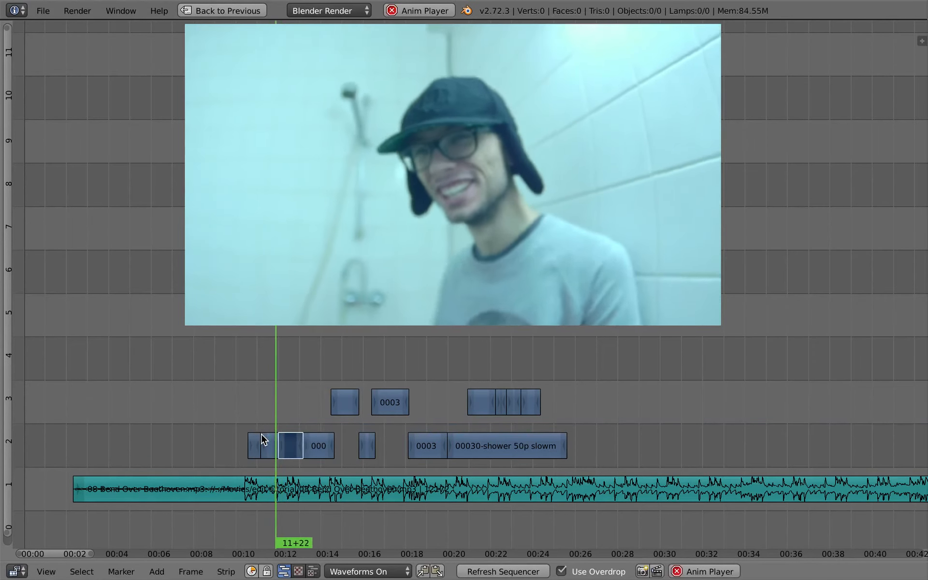
key("alt+a")
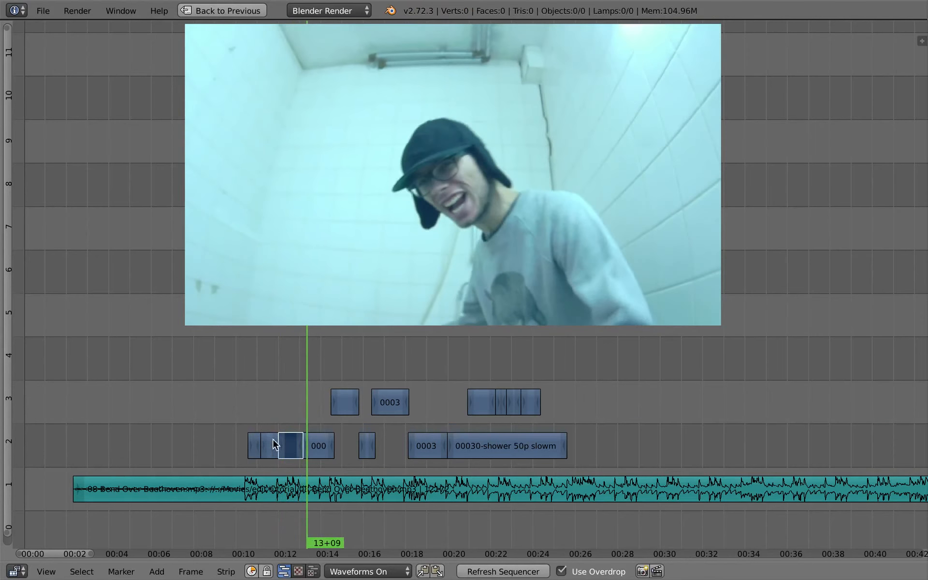
right_click(303, 446)
right_click(301, 443, "shift")
key("g")
left_click(289, 439)
left_click(284, 417)
key("alt+a")
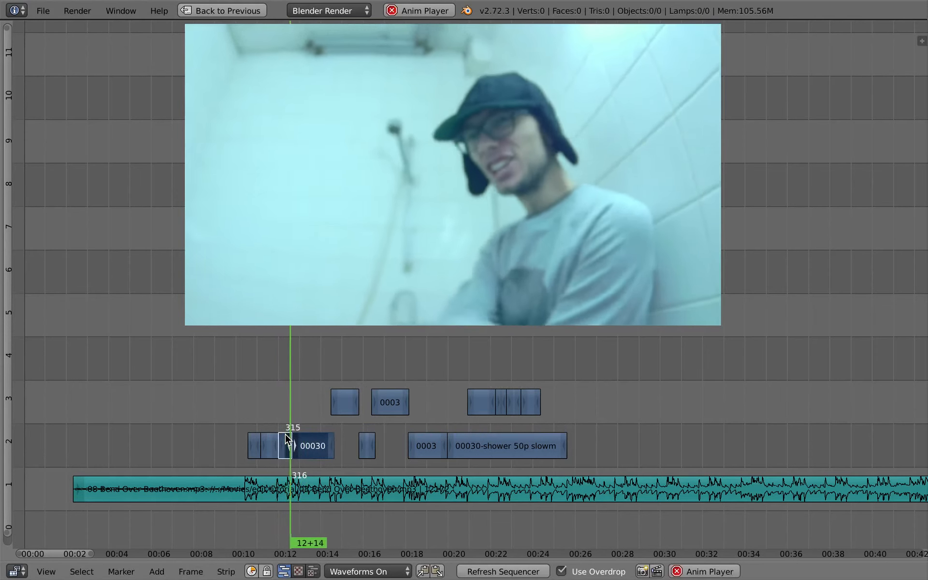
key("alt+a")
Slip the contents of the next two short shots on channel 2 by -1 and 288 frames
right_click(314, 449)
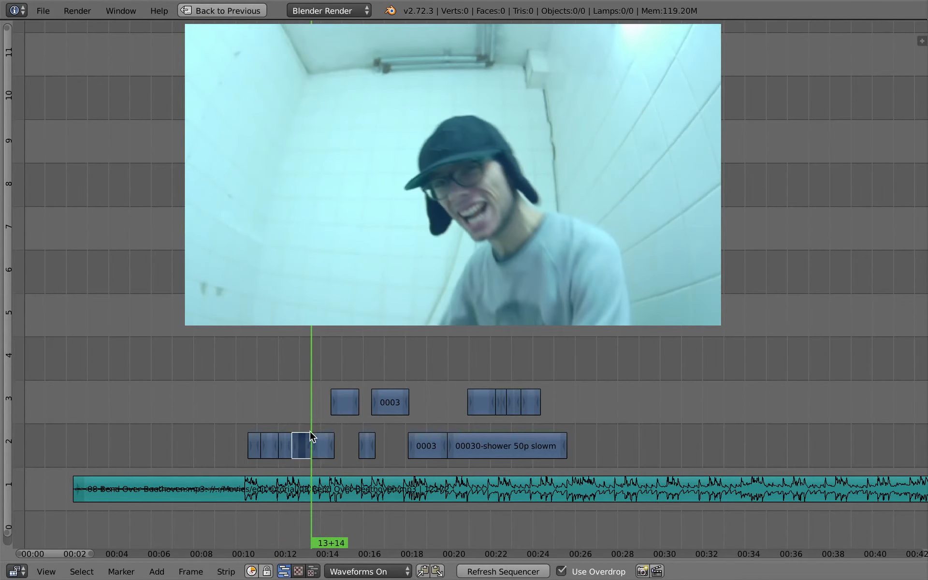
mouse_move(311, 436)
left_mouse_down()
mouse_move(318, 441)
mouse_move(322, 425)
left_mouse_up()
key("s")
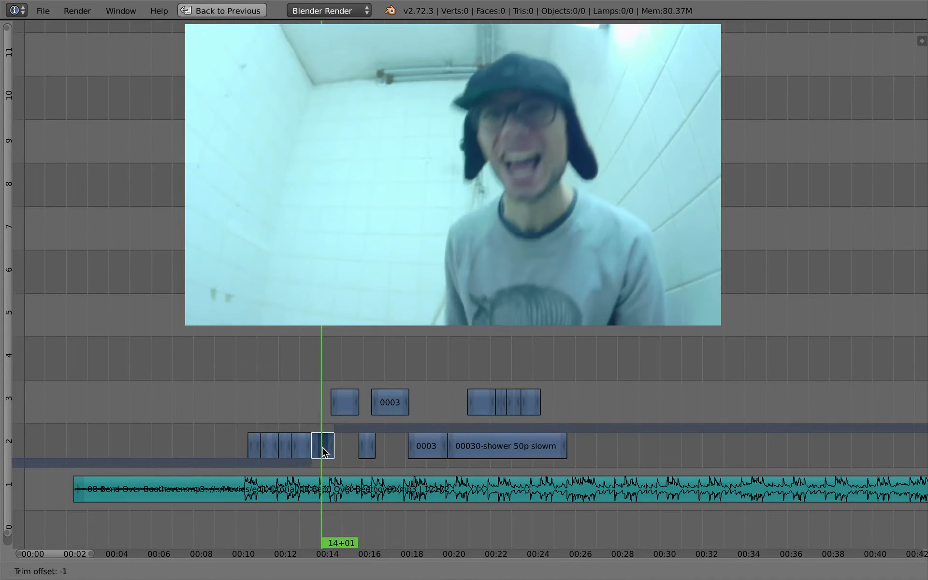
left_click(322, 447)
left_click(306, 418)
right_click(303, 446)
key("s")
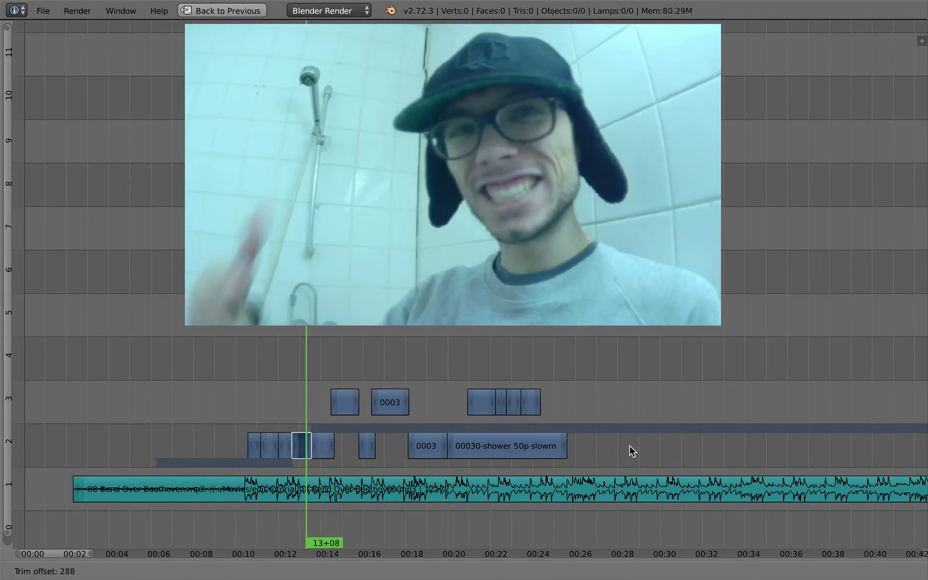
left_click(668, 446)
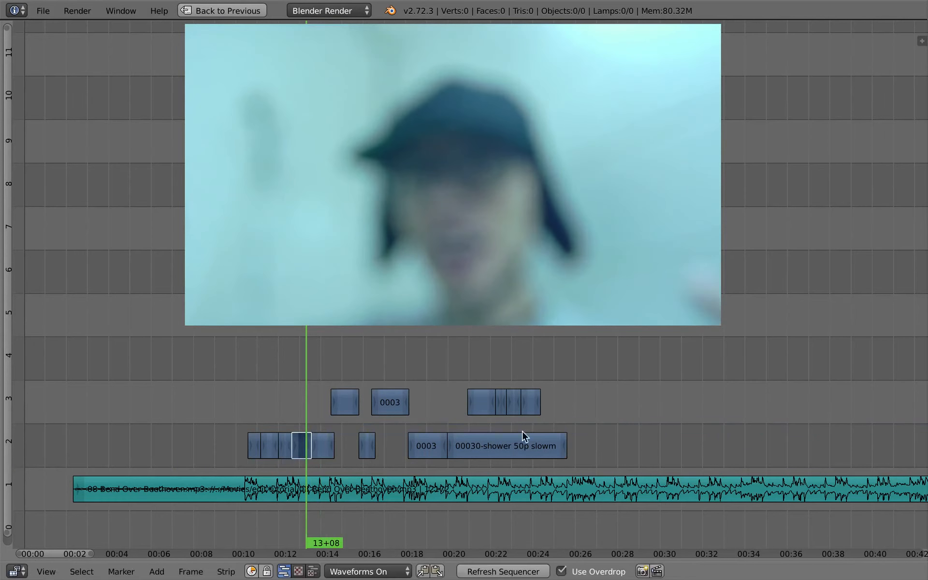
Play back the reworked shots from about 12 seconds to check the timing
left_click(283, 406)
key("alt+a")
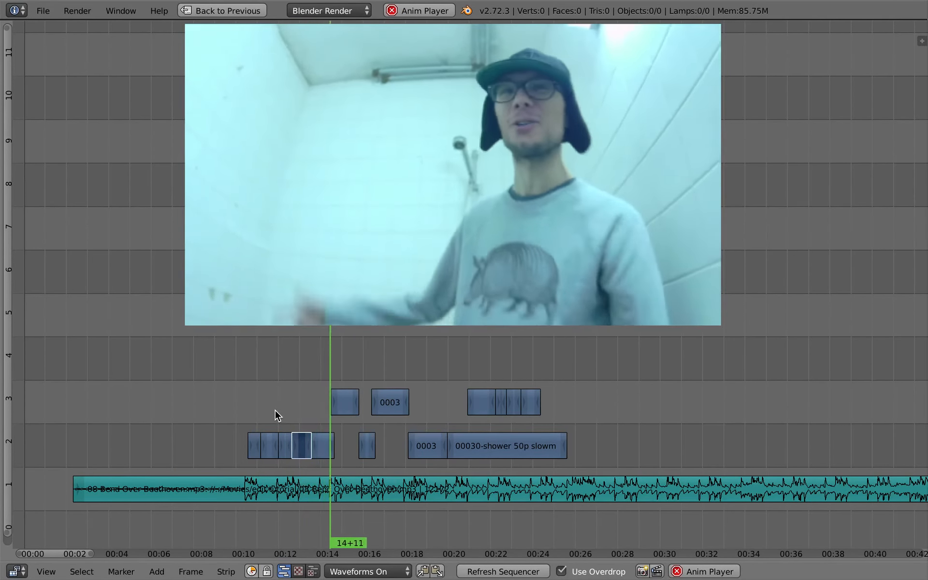
key("alt+a")
key("alt+a")
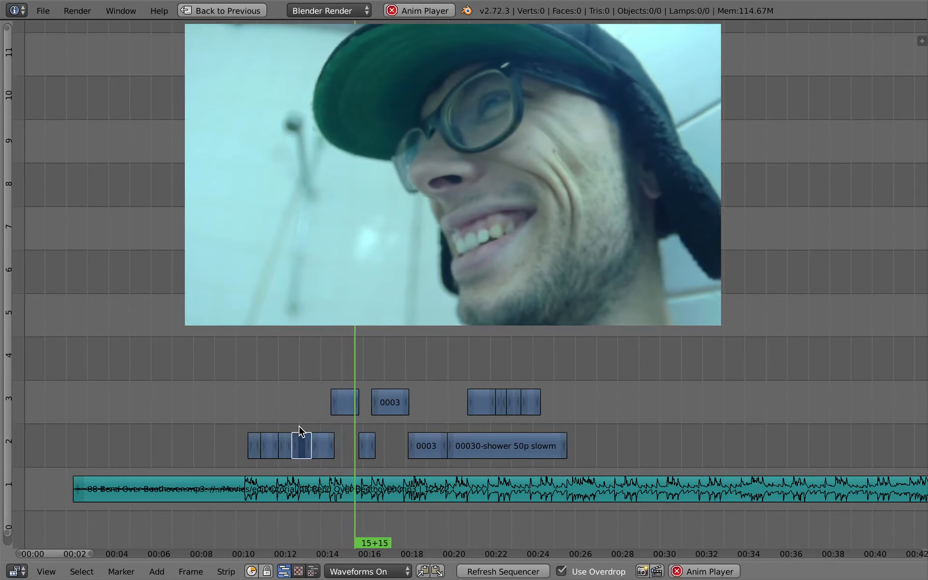
key("alt+a")
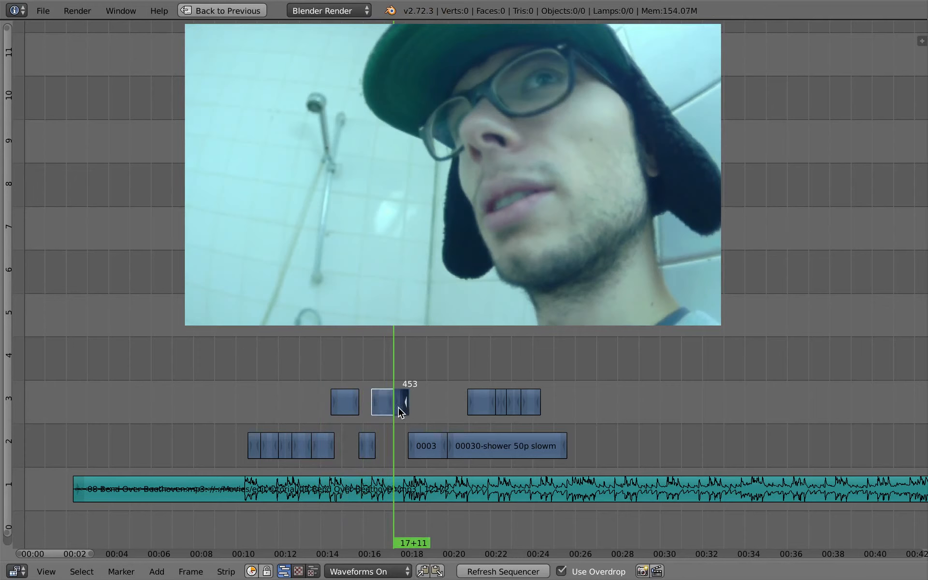
Slip the contents of the short shot after 0003 on channel 3 by -23 frames and preview it
key("s")
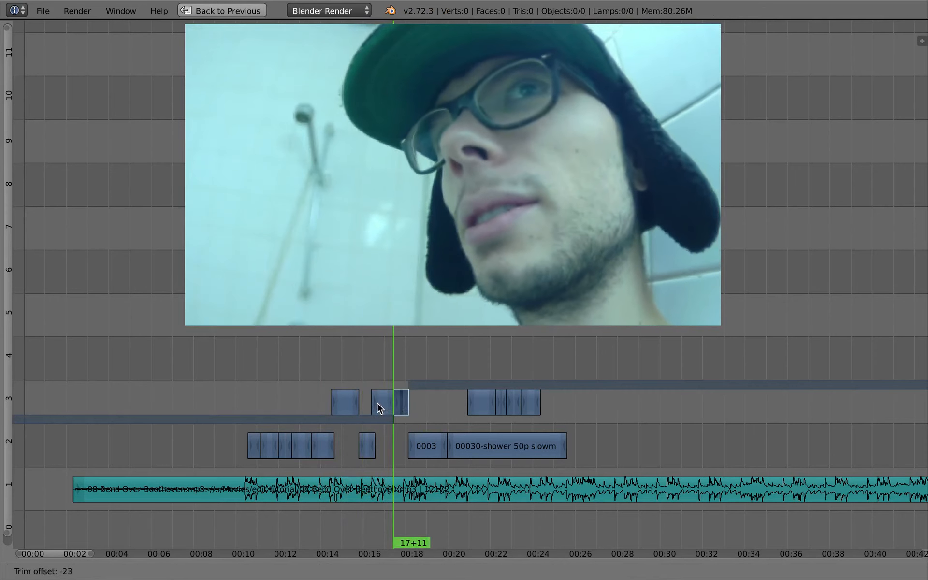
left_click(383, 400)
key("alt+a")
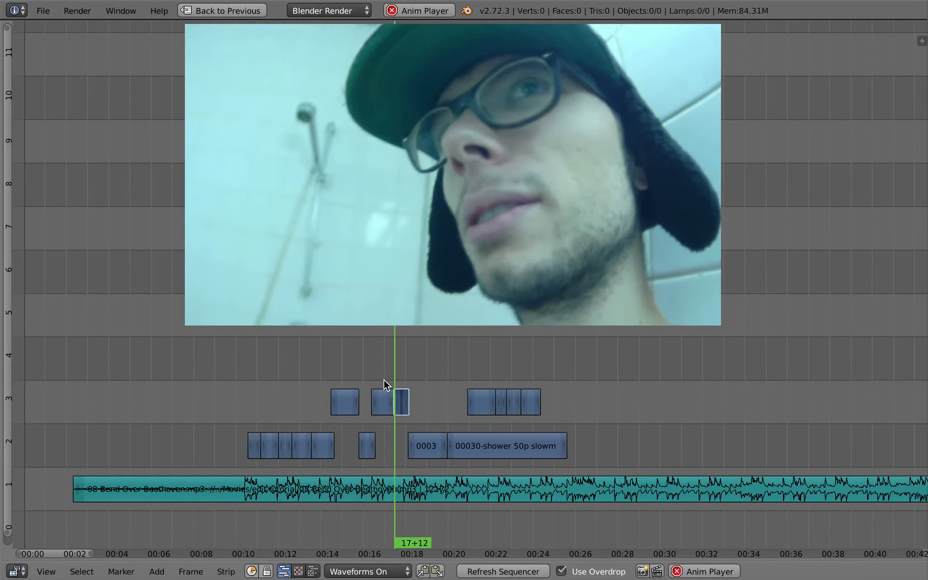
left_click(245, 535)
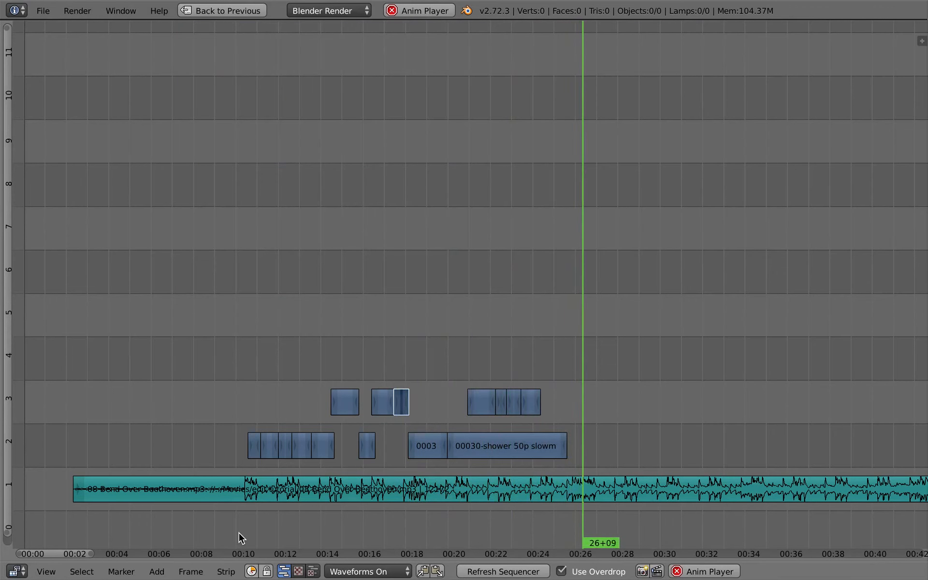
Add an adjustment layer strip at about frame 9+17 on channel 4, stretching it to about frame 699 over the shots
left_click_drag(259, 335, 229, 340)
key("shift+a")
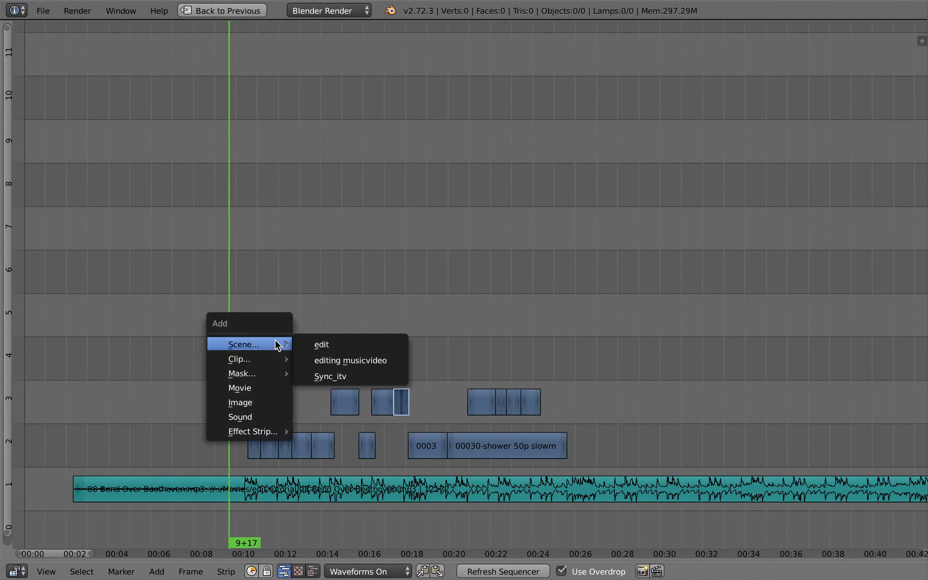
mouse_move(268, 435)
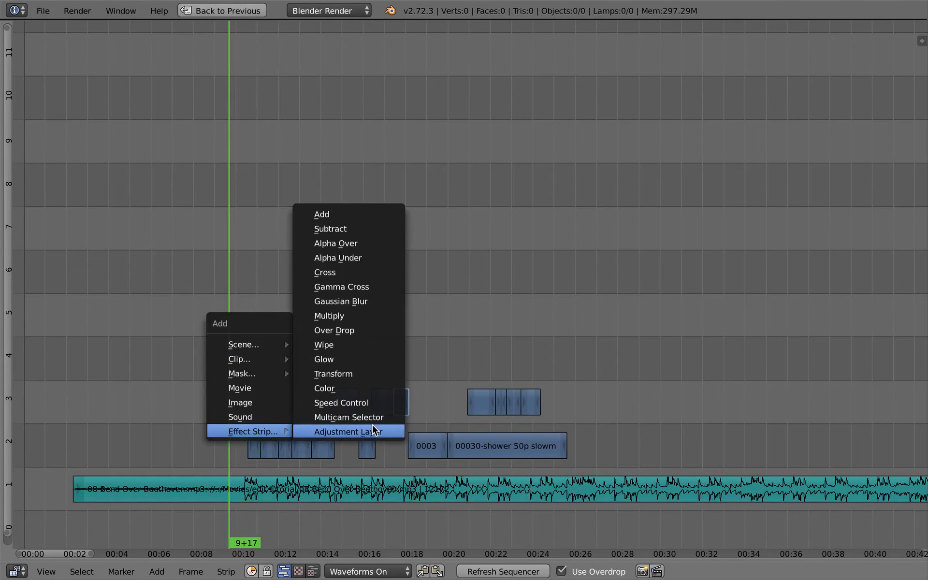
left_click(373, 430)
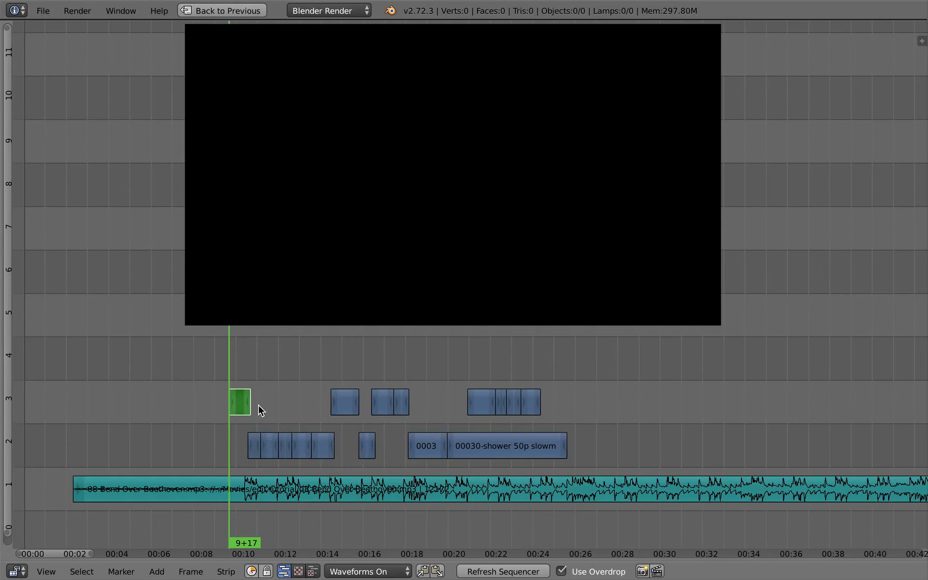
right_click_drag(238, 402, 615, 368)
mouse_move(307, 352)
left_mouse_down()
mouse_move(324, 352)
mouse_move(319, 366)
left_mouse_up()
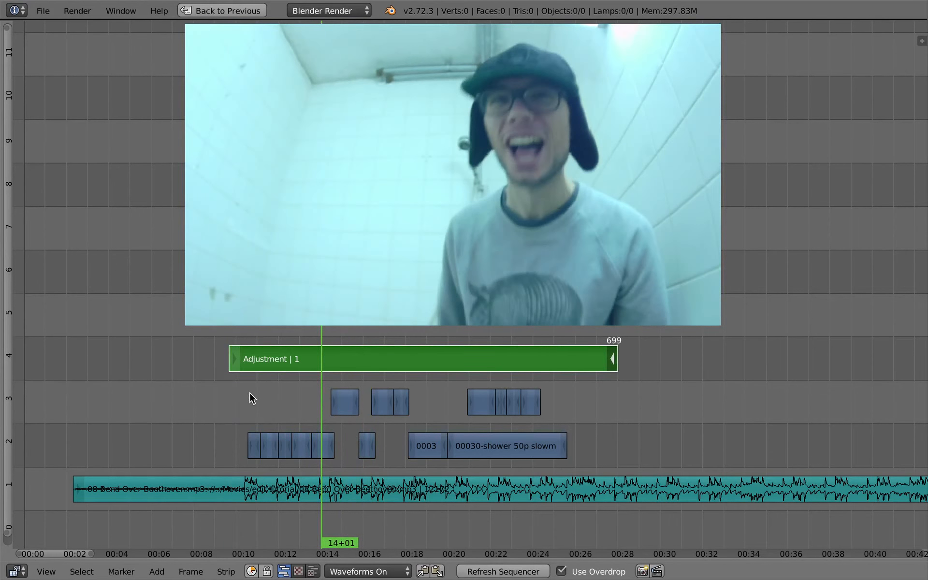
Add a Color Balance strip modifier to the adjustment layer and widen the properties sidebar
key("shift+a")
mouse_move(250, 393)
key("n")
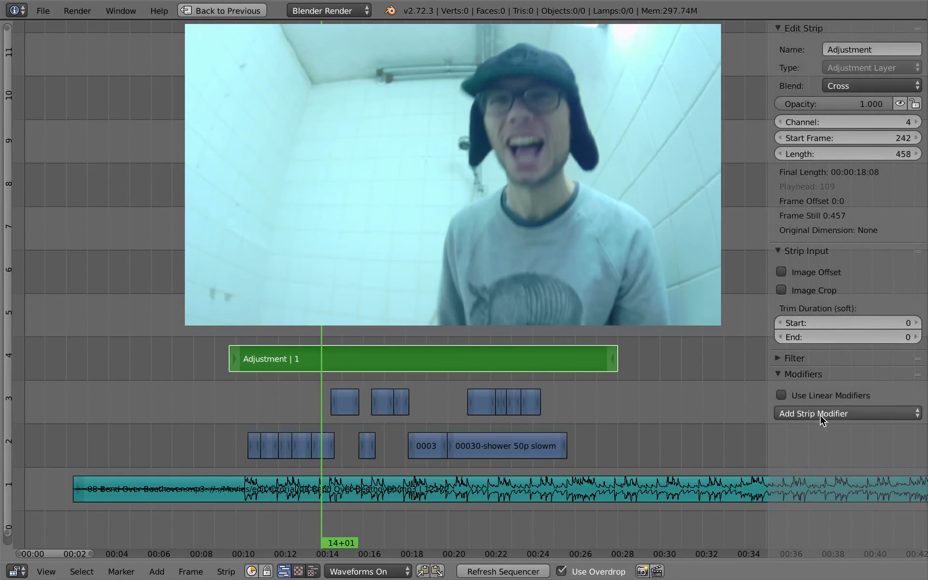
left_click(855, 414)
left_click(853, 432)
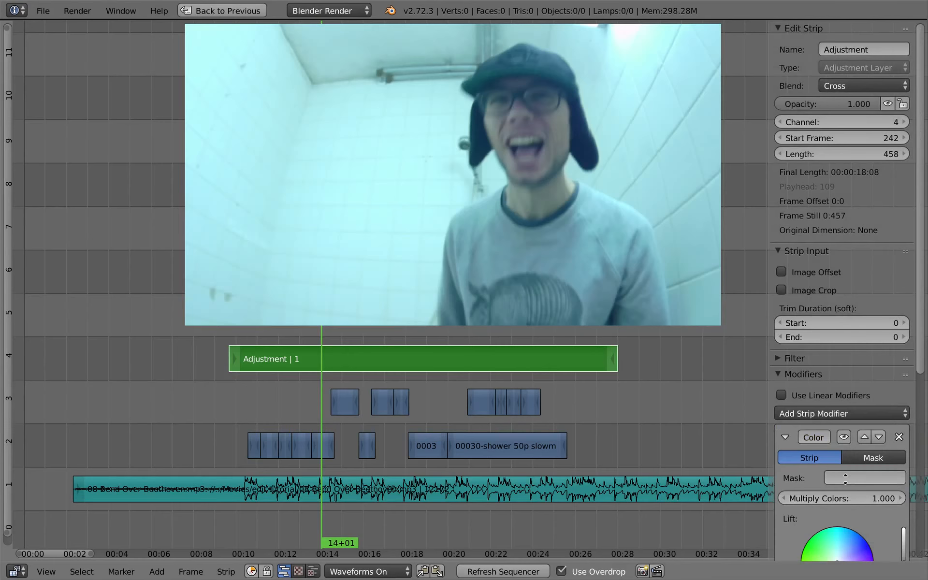
scroll(831, 266, "down", 10)
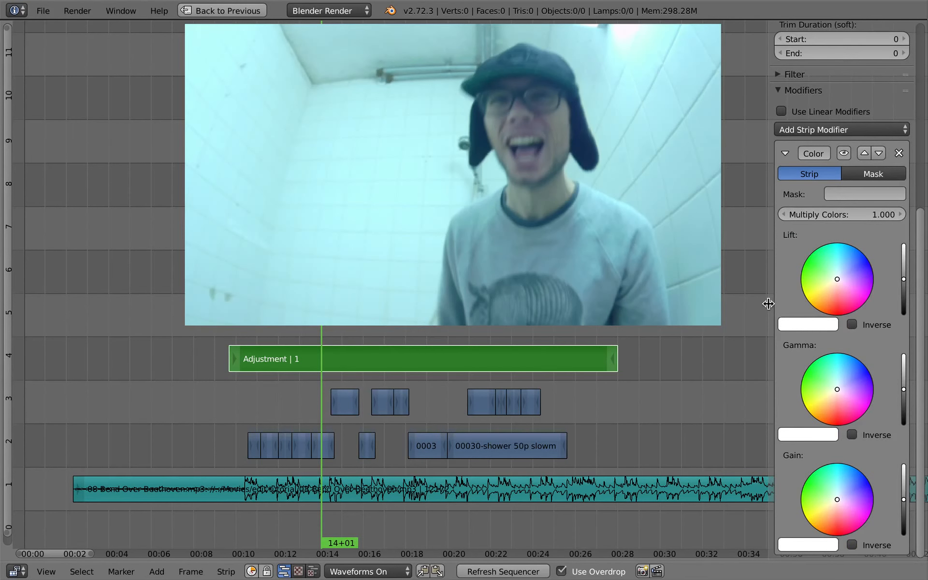
left_click_drag(772, 305, 724, 314)
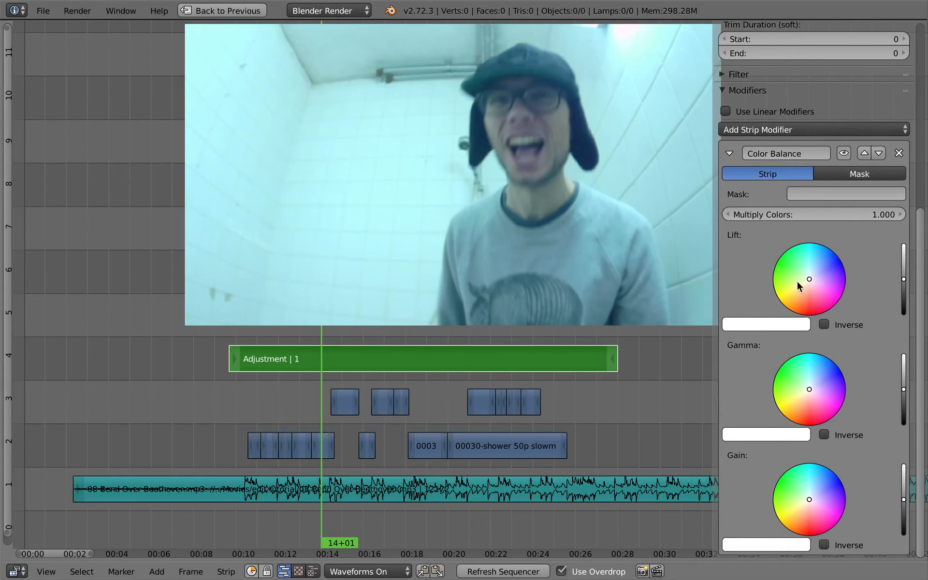
Tweak the Color Balance lift, gamma and gain colours and brightness sliders while scrubbing through the shots
left_click(347, 366)
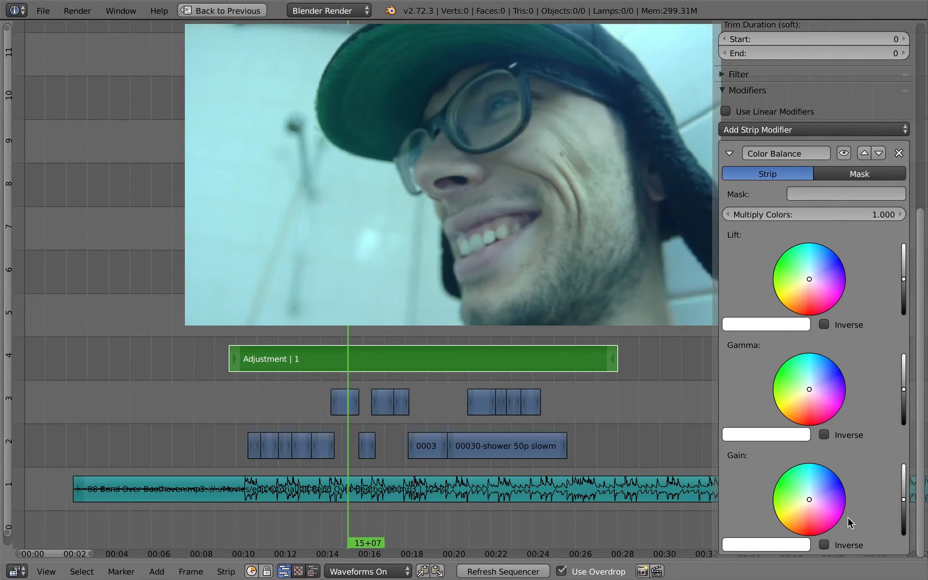
left_click_drag(907, 505, 909, 498)
mouse_move(808, 500)
left_mouse_down()
mouse_move(814, 494)
mouse_move(810, 503)
left_mouse_up()
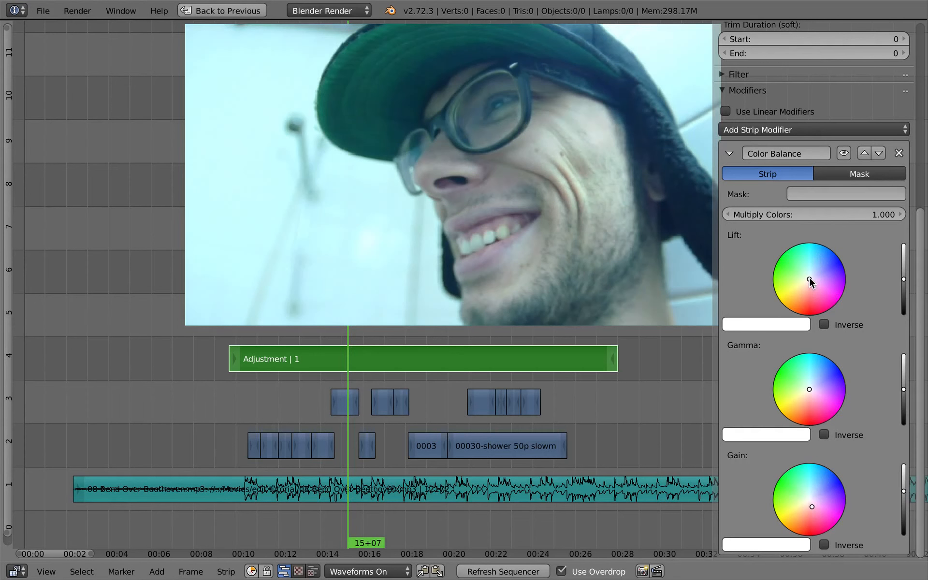
left_click_drag(810, 277, 813, 273)
left_click(904, 282)
left_click_drag(904, 281, 904, 282)
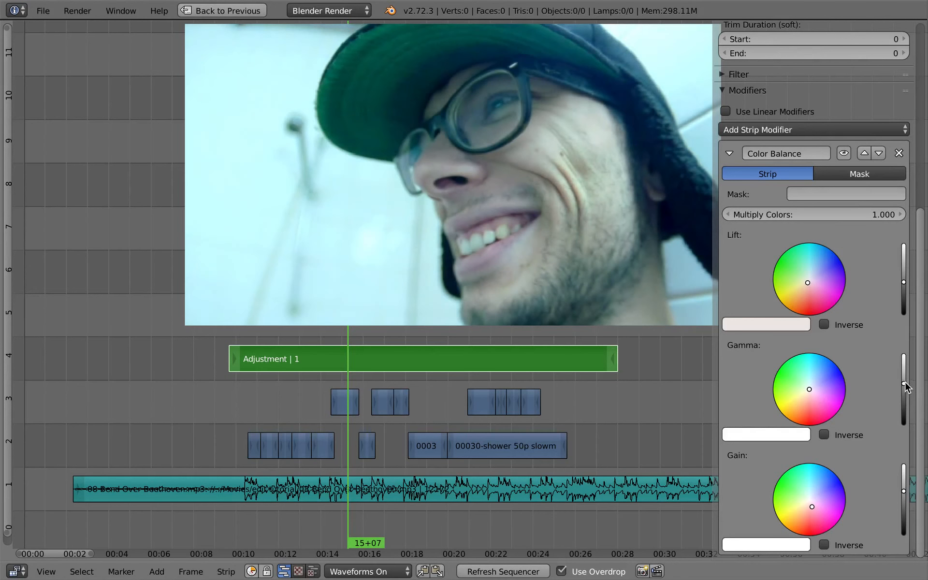
left_click_drag(904, 386, 904, 390)
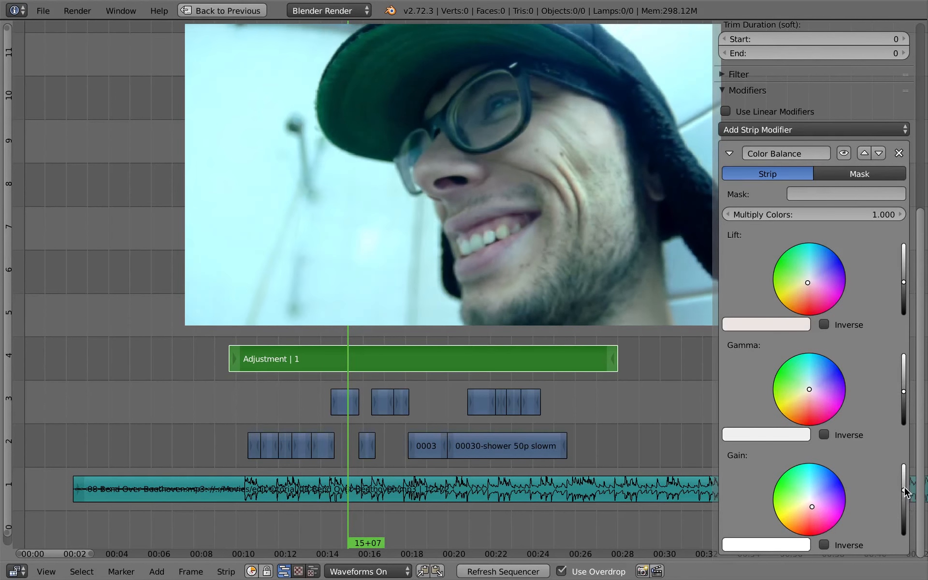
left_click_drag(905, 487, 905, 486)
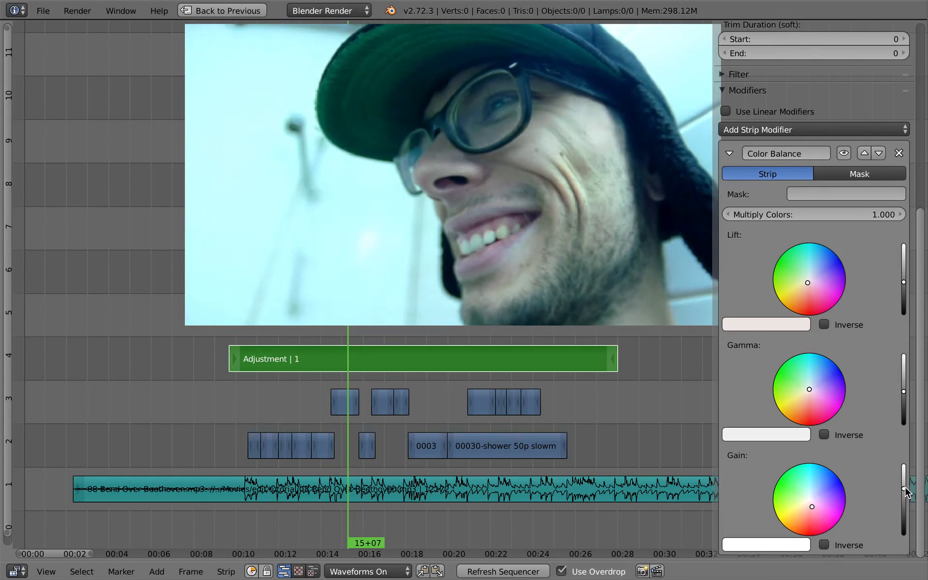
left_click_drag(348, 376, 275, 377)
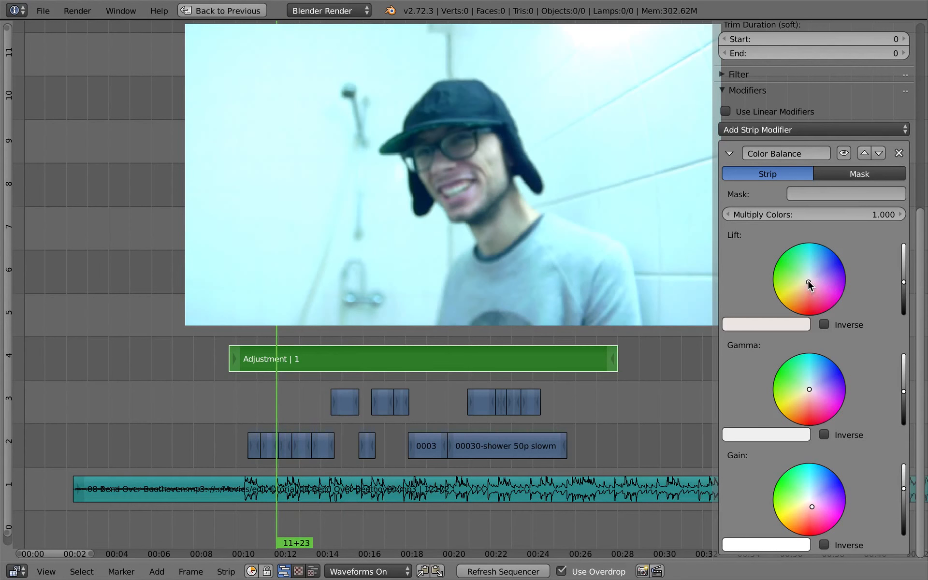
left_click_drag(809, 287, 808, 284)
left_click_drag(265, 402, 251, 404)
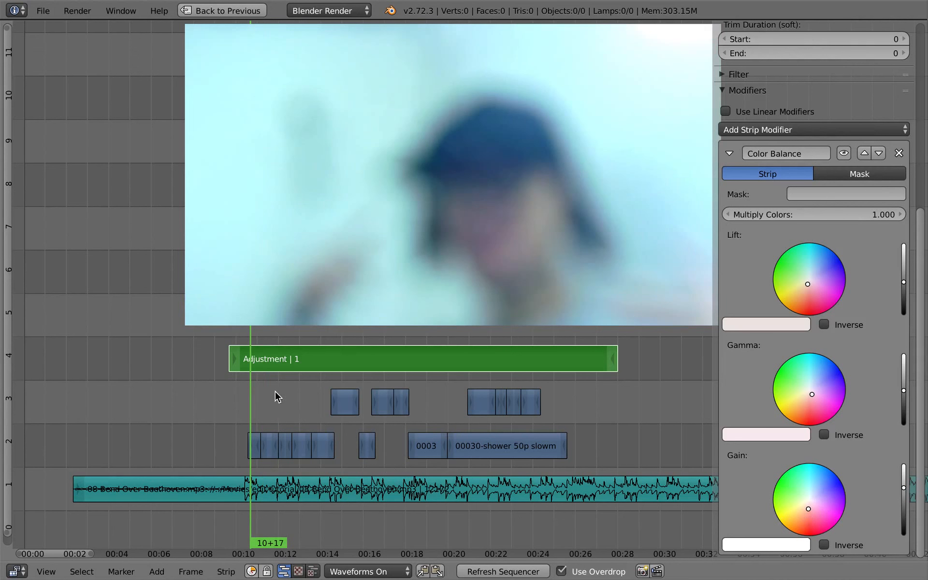
Play back the colour-graded sequence to review the grade
key("alt+a")
key("n")
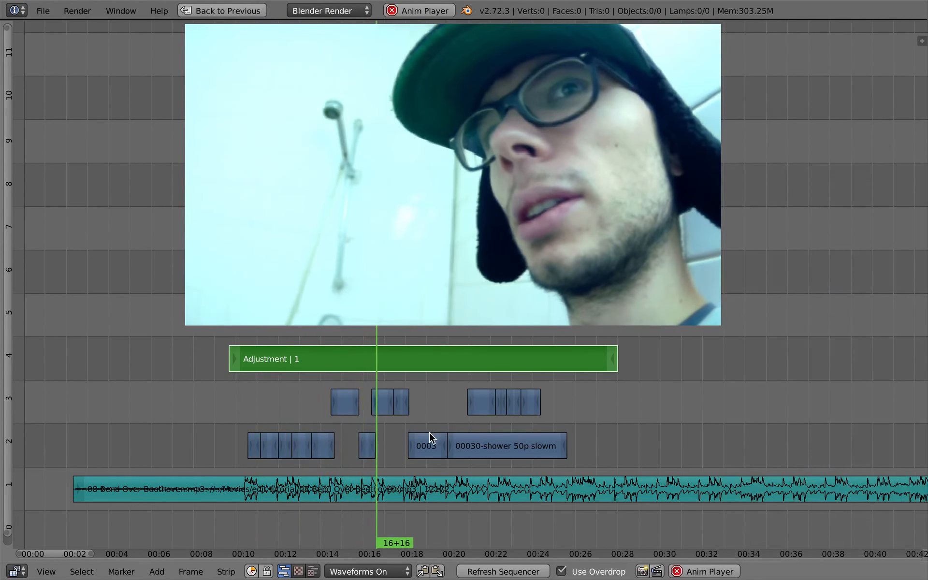
scroll(429, 432, "down", 1)
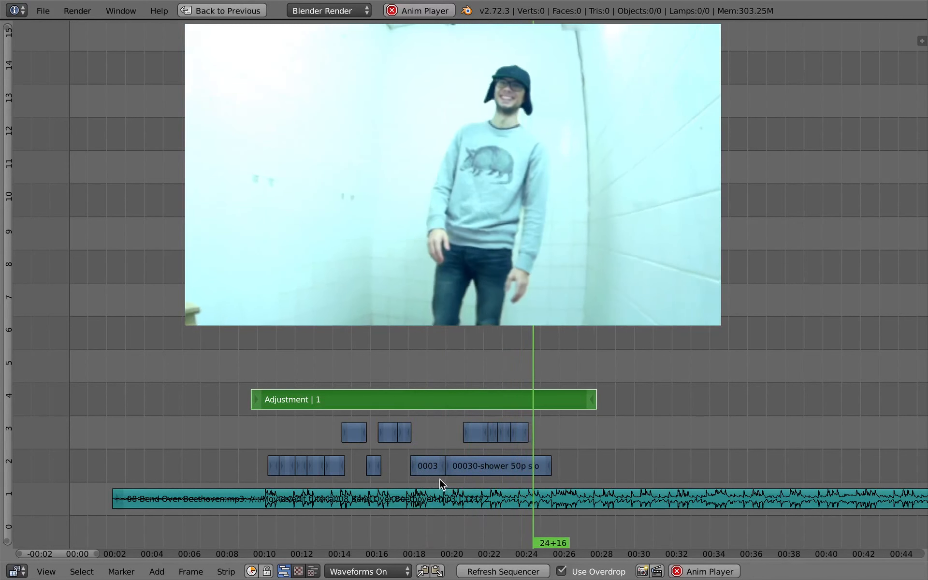
key("alt+a")
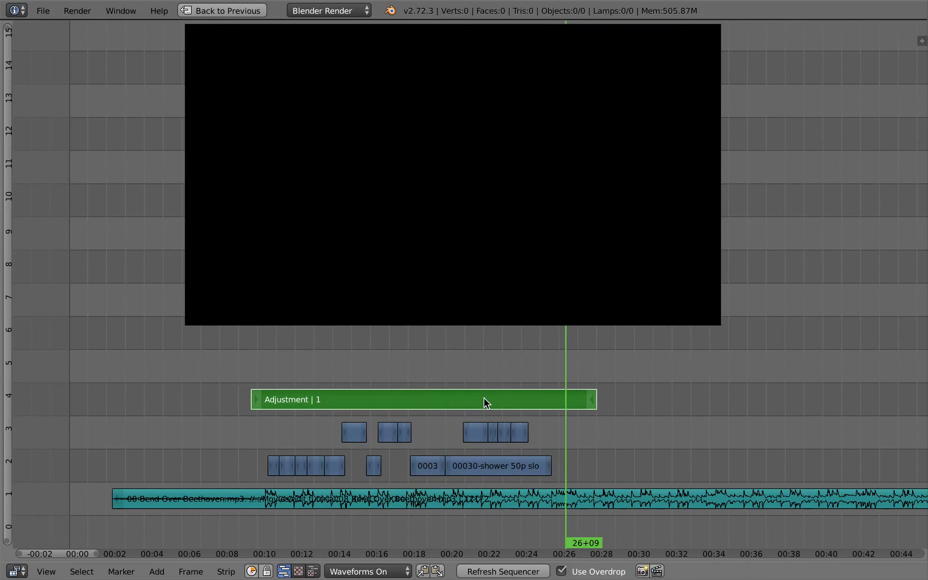
Switch to the browser and scroll through the wiki page on colour correction modifiers
key("super+Tab")
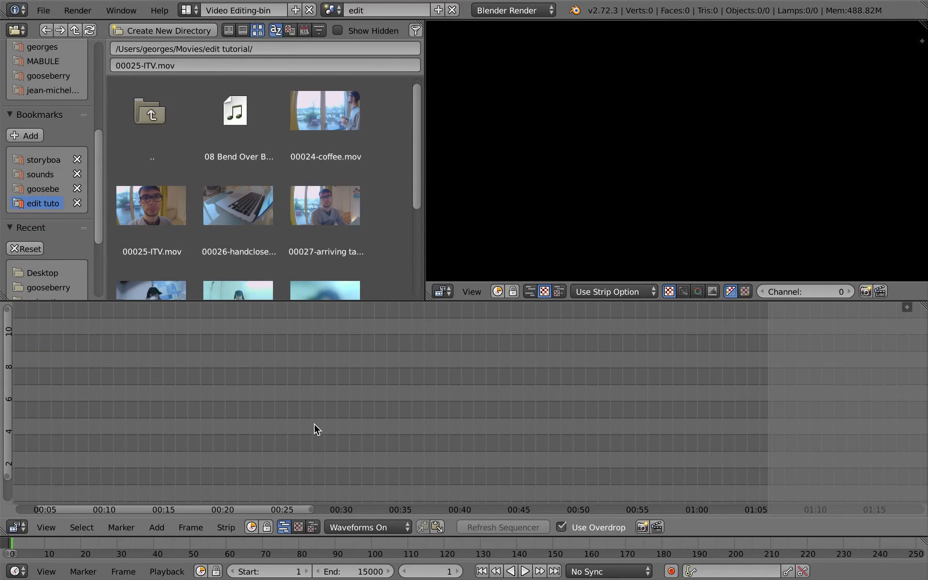
scroll(315, 425, "down", 3)
In the edit scene, add the Sync_itv scene as a strip starting at frame 1 and turn off Use Overdrop
key("Home")
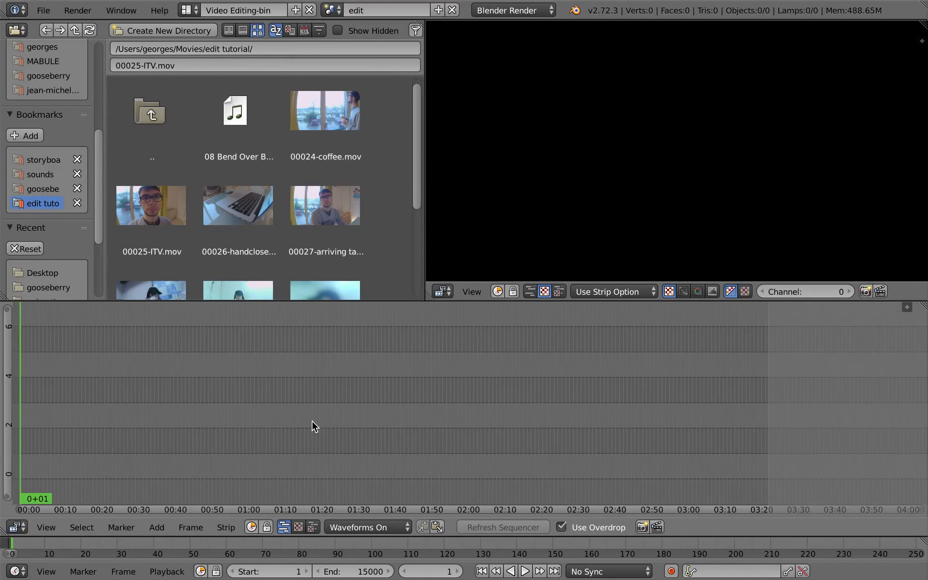
middle_click_drag(226, 406, 472, 381)
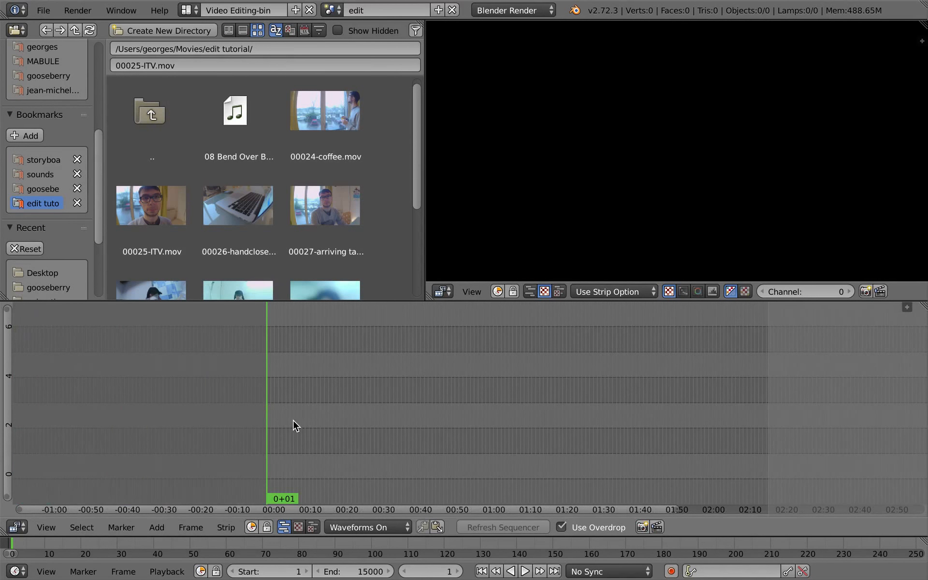
key("shift+a")
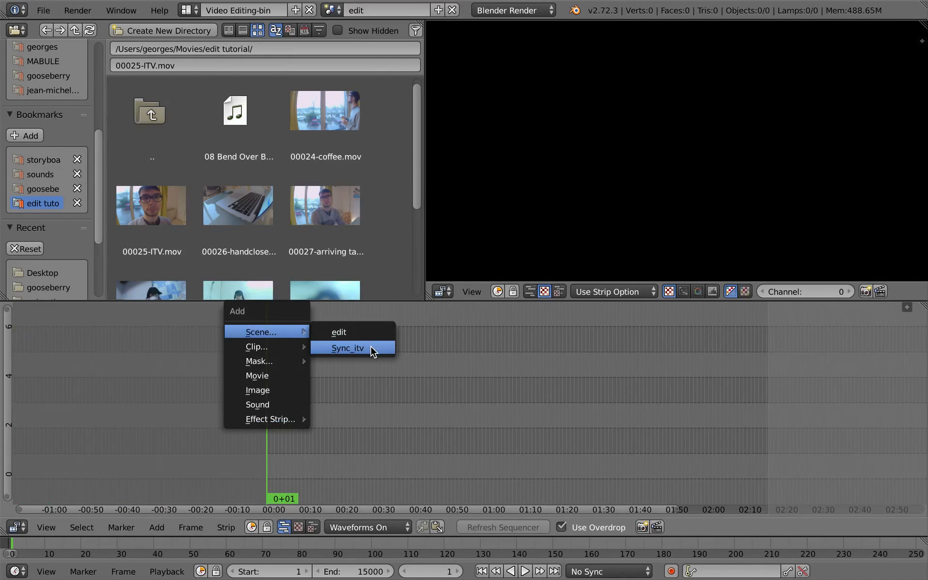
left_click(371, 354)
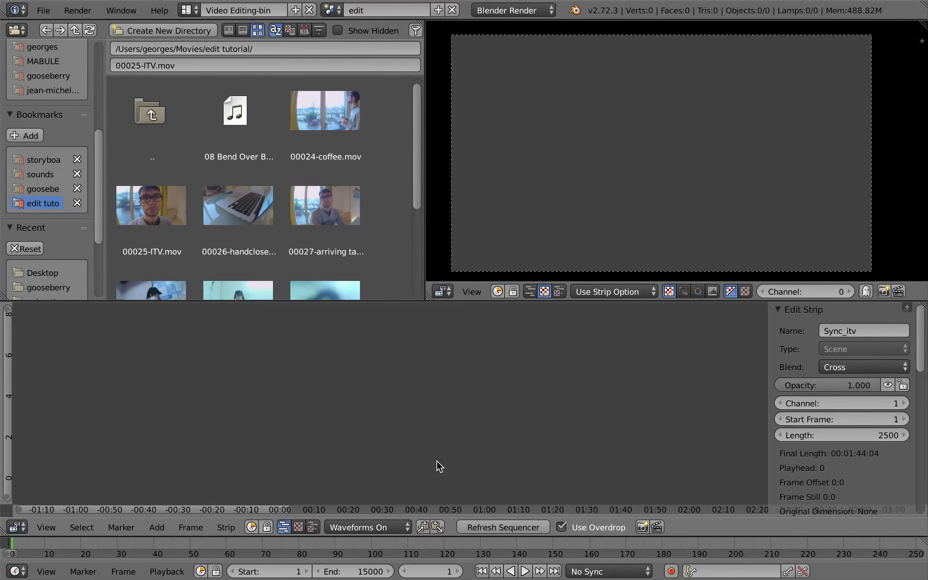
left_click(560, 523)
middle_click_drag(354, 378, 405, 379)
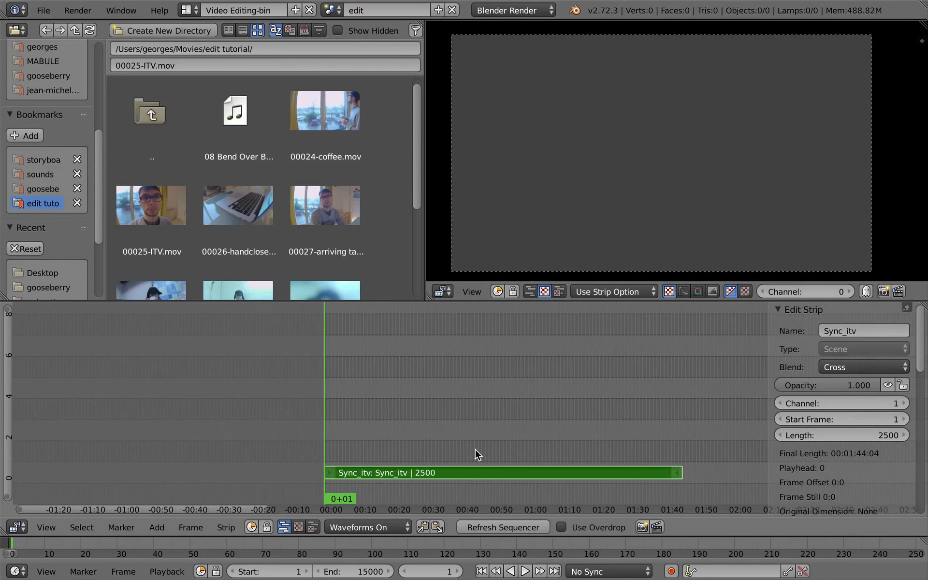